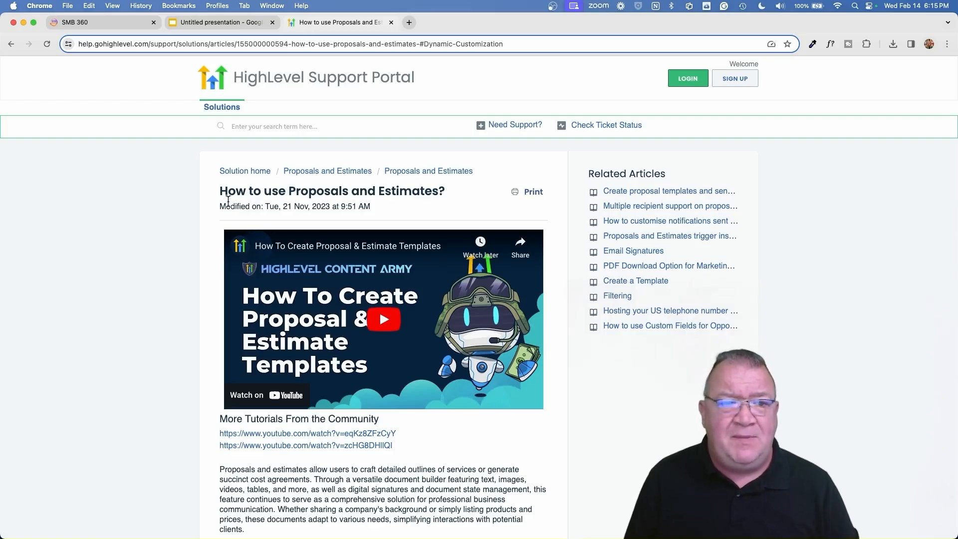
Review the HighLevel support article on using Proposals and Estimates, including its modification date, contents list and definitions.
drag(282, 206, 330, 207)
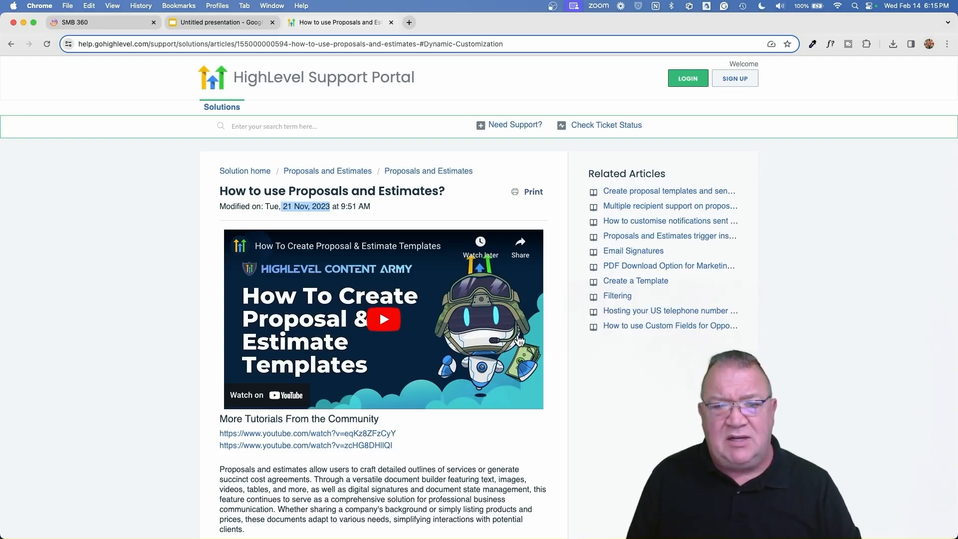
scroll(519, 341, down, 5)
scroll(519, 340, down, 10)
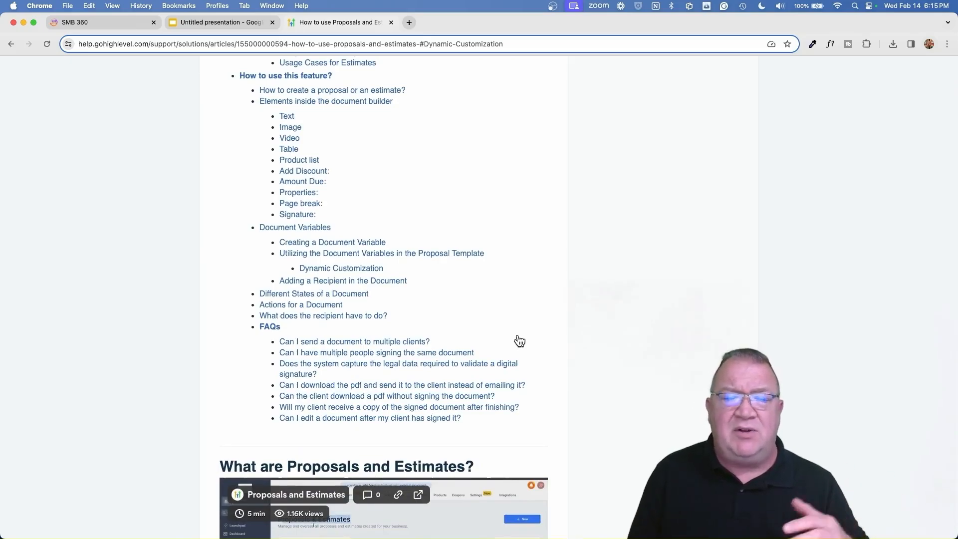
scroll(519, 341, down, 10)
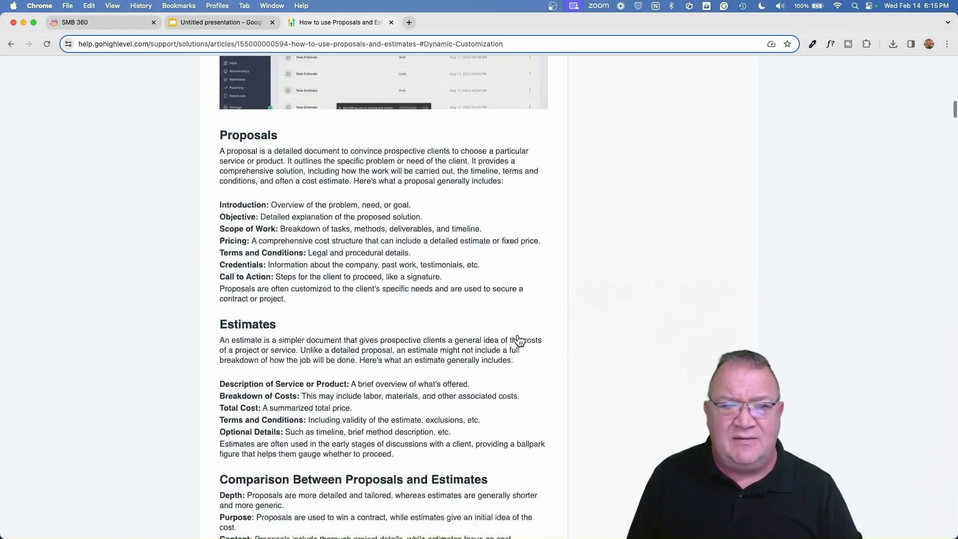
scroll(520, 340, up, 20)
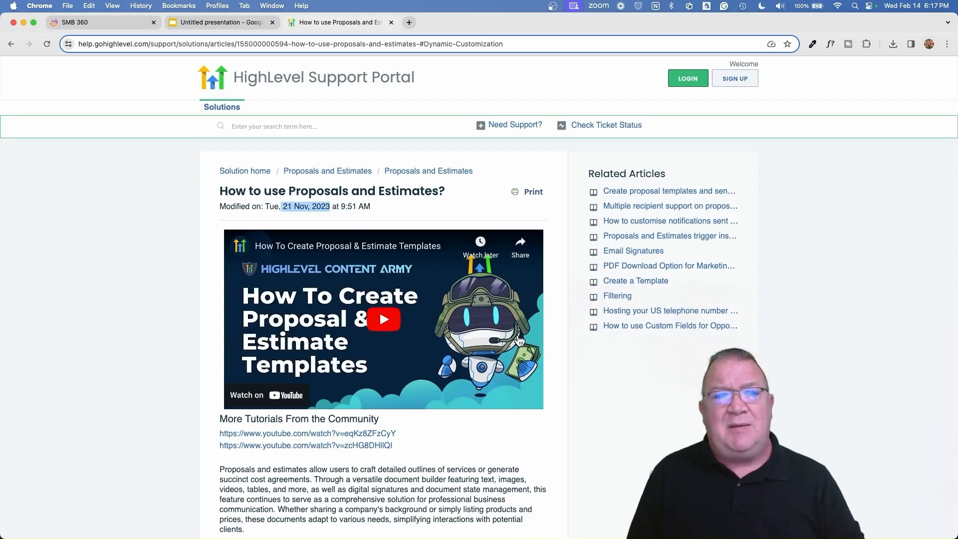
Switch to SMB 360 and open the list of all documents and contracts under Payments.
click(93, 26)
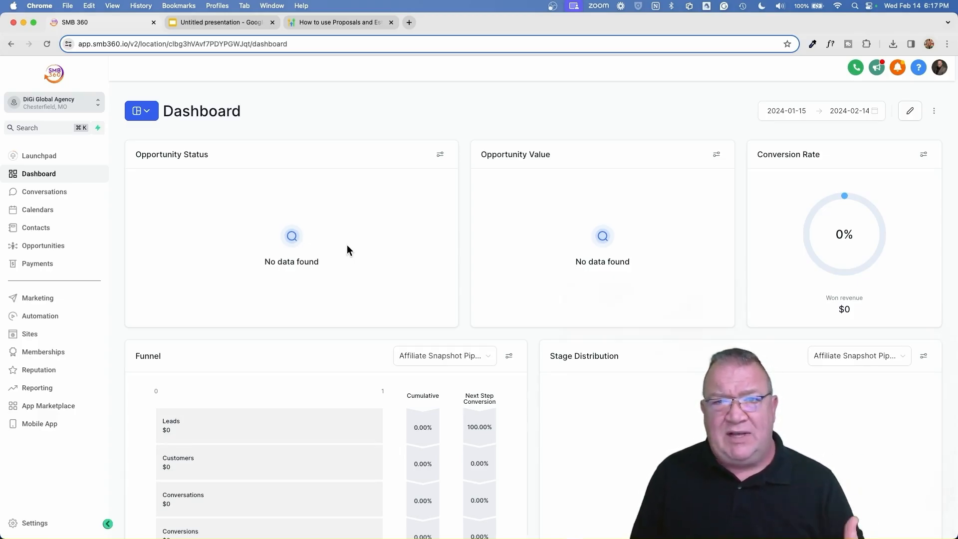
click(36, 264)
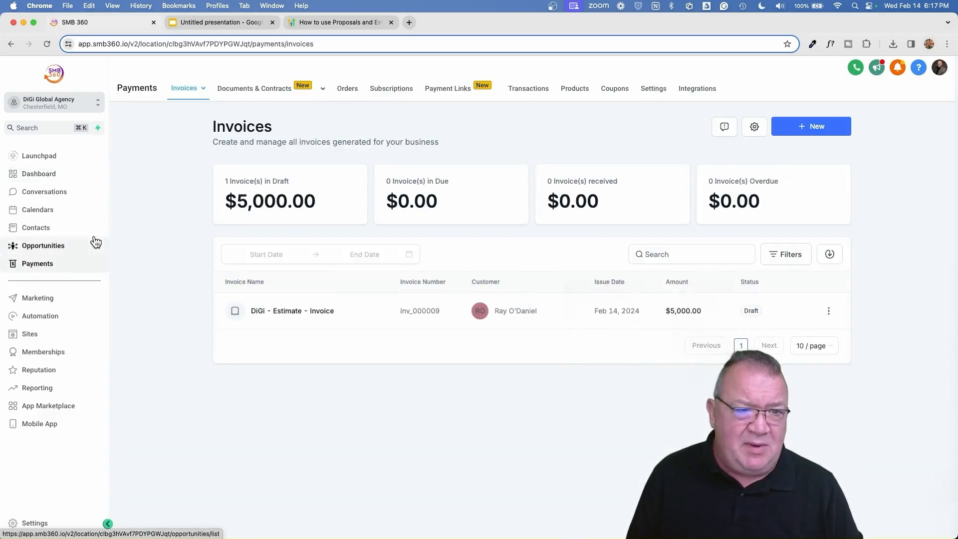
mouse_move(239, 95)
scroll(240, 95, up, 5)
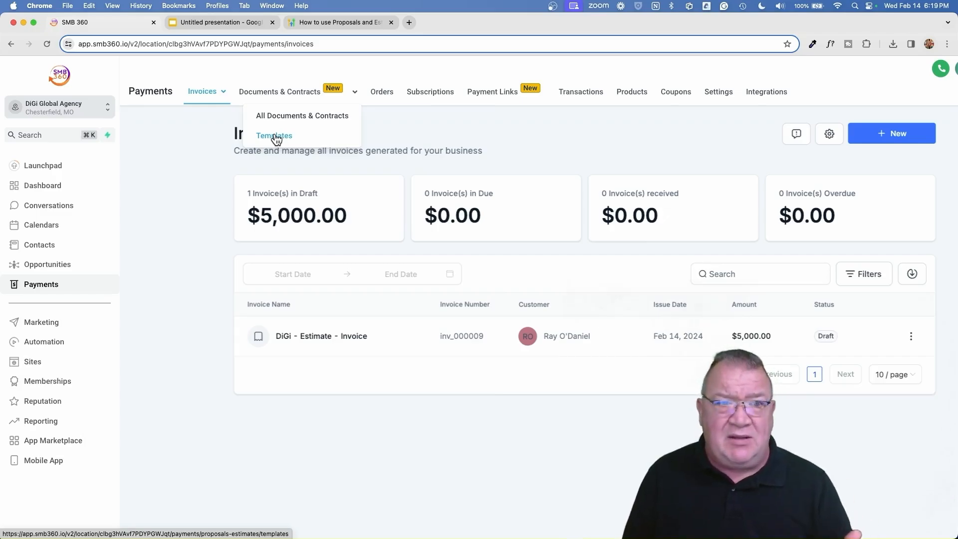
click(278, 118)
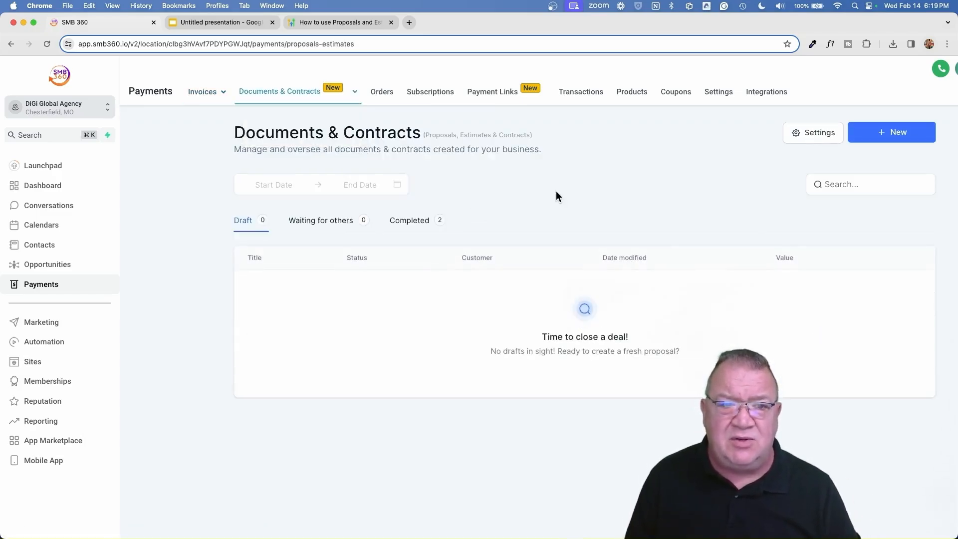
Create a new blank document from scratch and return to the Documents & Contracts list.
click(885, 133)
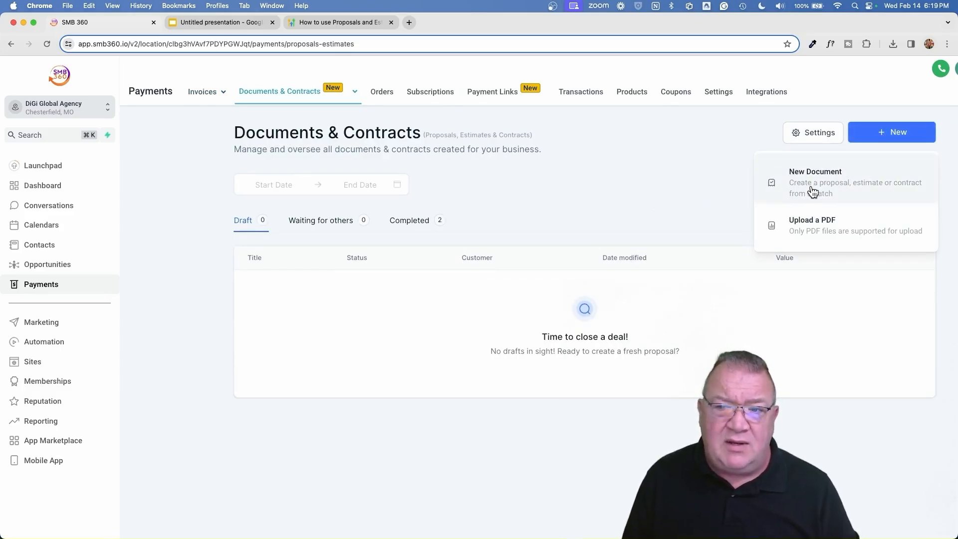
click(841, 184)
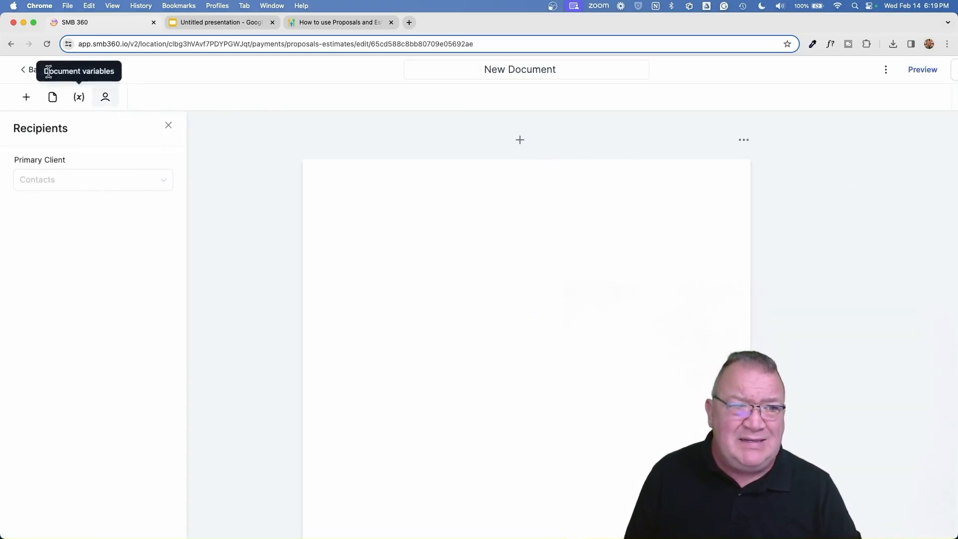
click(31, 71)
click(555, 118)
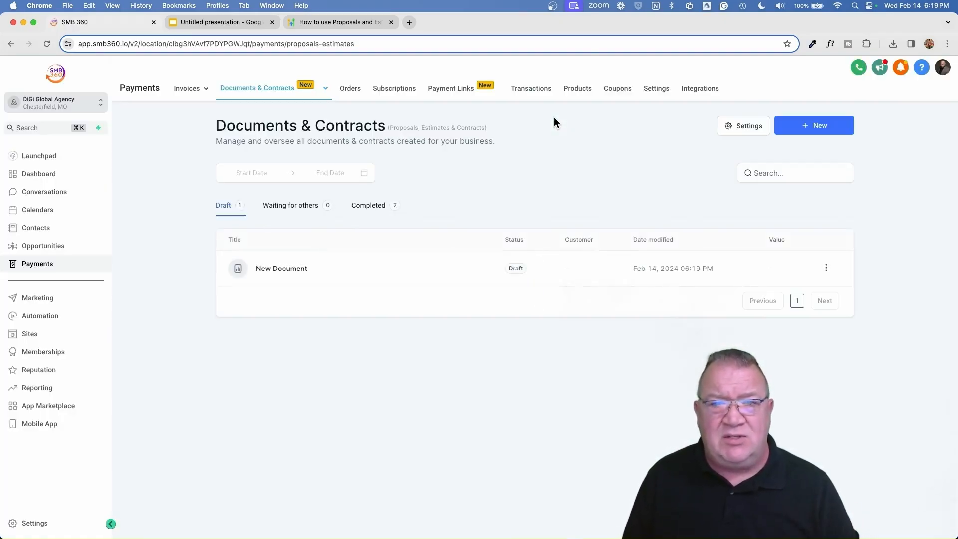
Delete the New Document draft from the Documents & Contracts list and confirm the deletion.
click(826, 268)
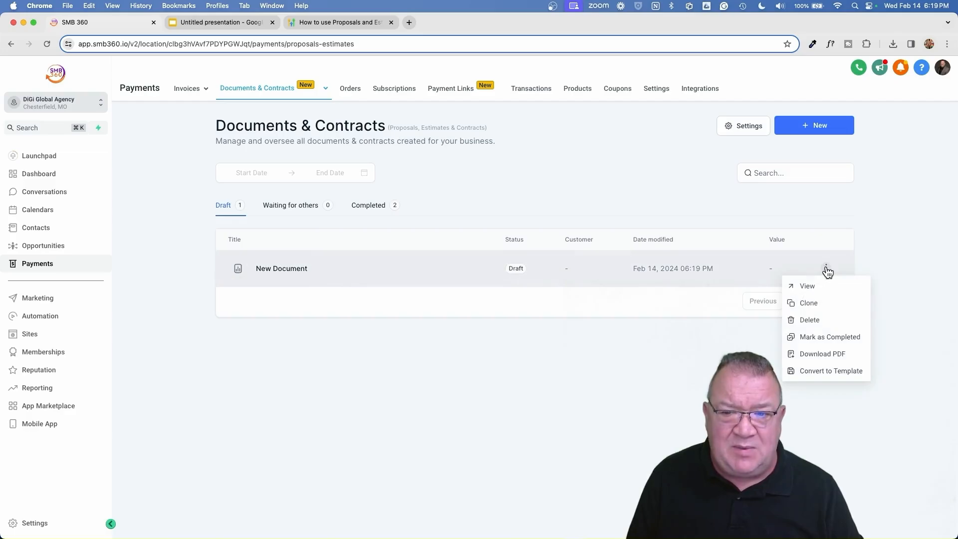
click(805, 320)
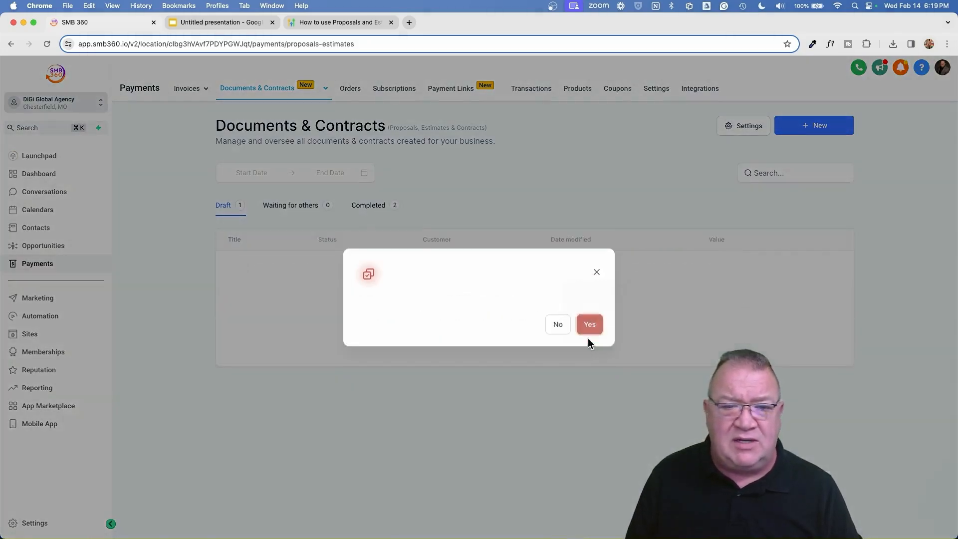
click(589, 332)
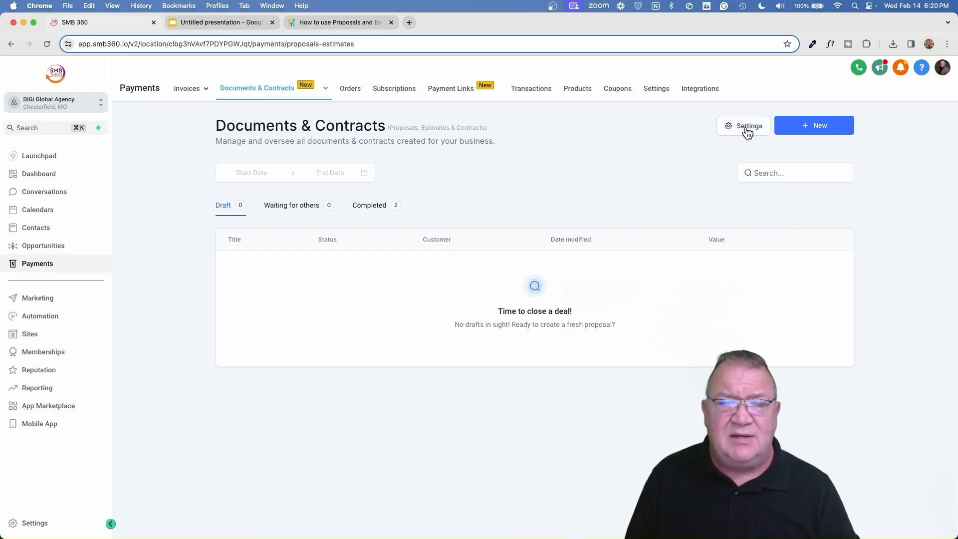
View the Documents & Contracts templates and return to the list of all documents and contracts.
mouse_move(252, 92)
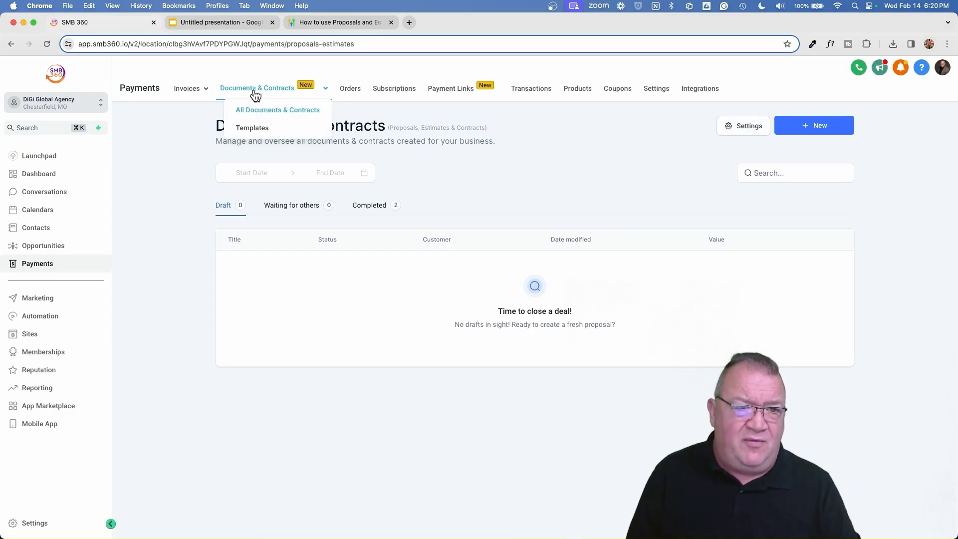
click(255, 128)
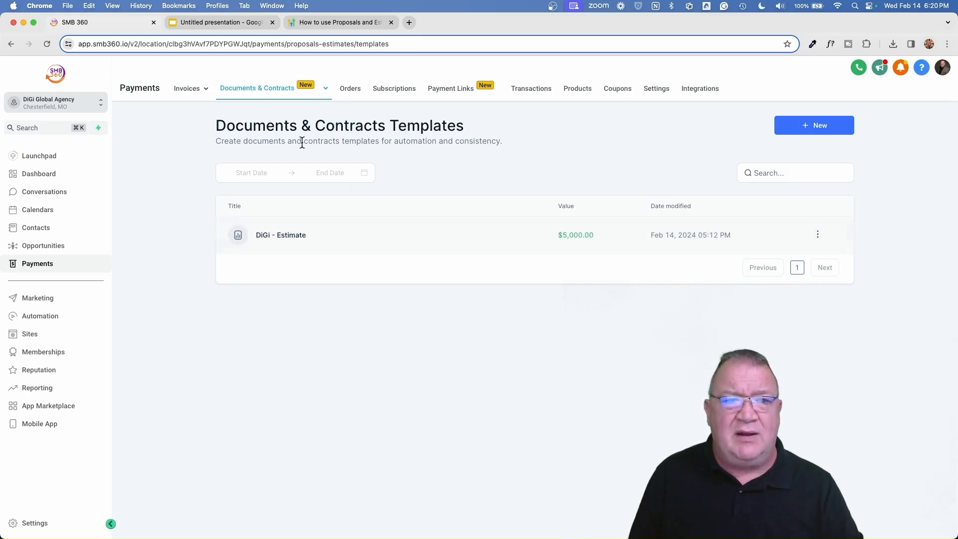
click(259, 113)
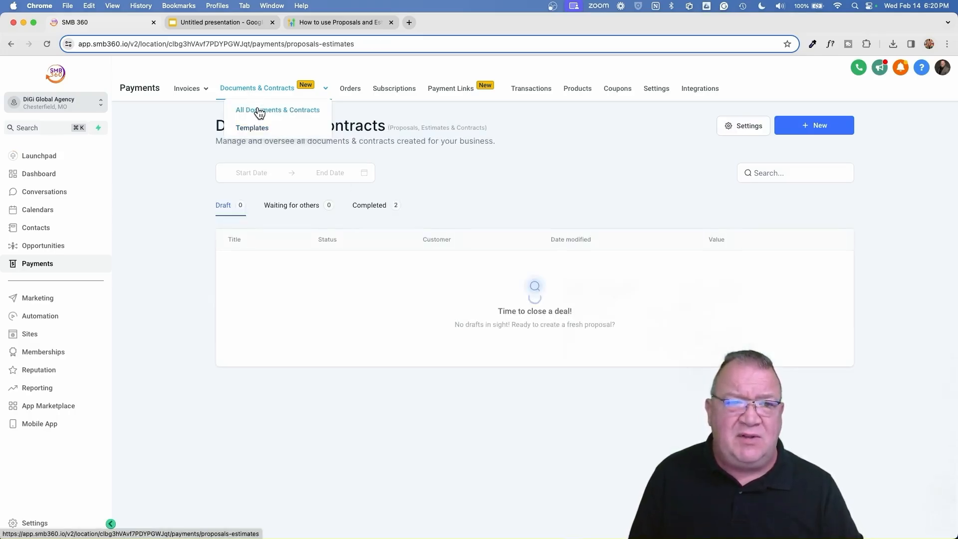
Open the document settings from the Documents & Contracts page.
scroll(737, 128, up, 5)
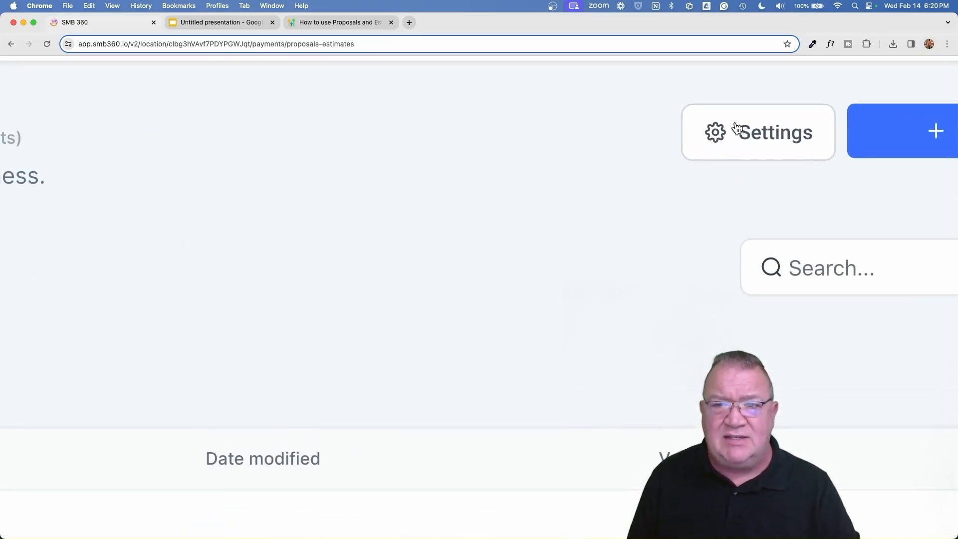
scroll(749, 128, down, 5)
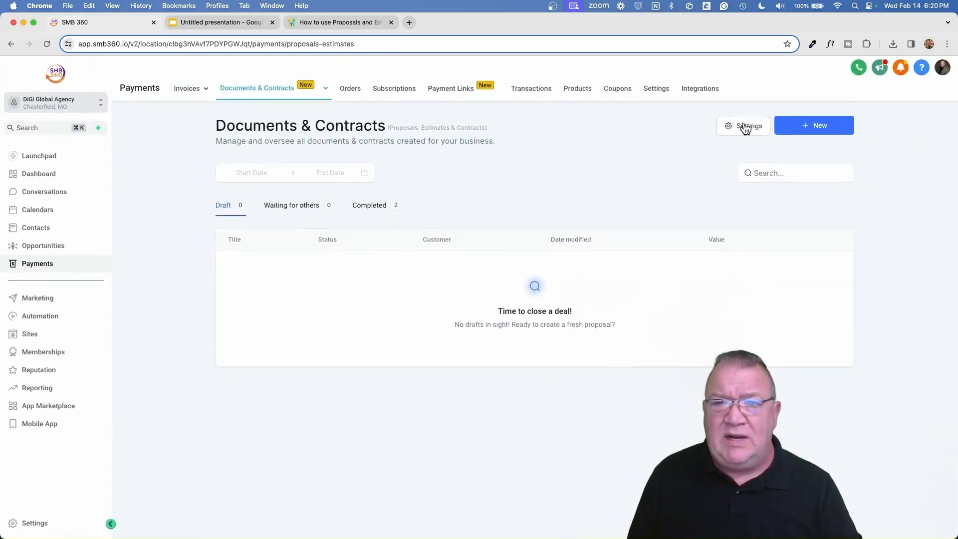
click(747, 127)
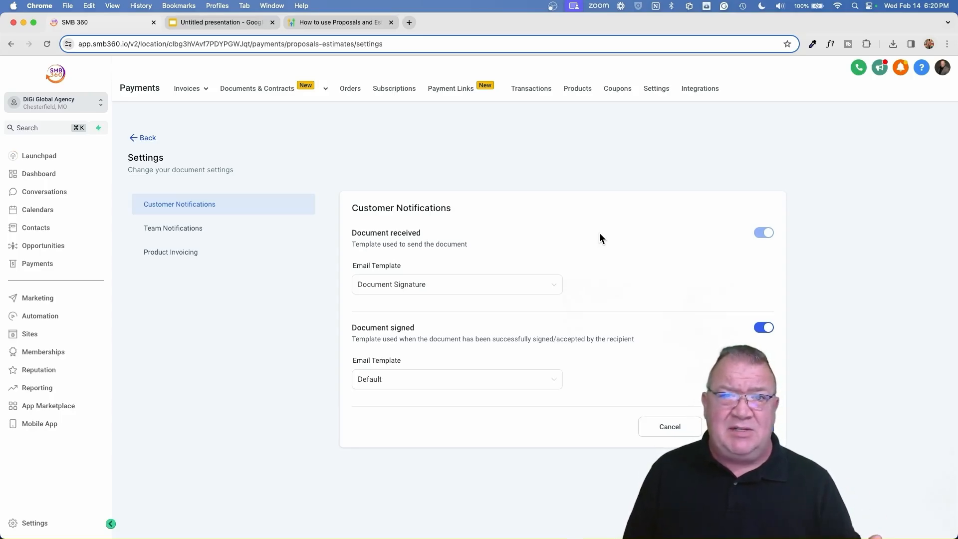
Set the customer notification email template for Document received to Default and save the settings.
click(537, 284)
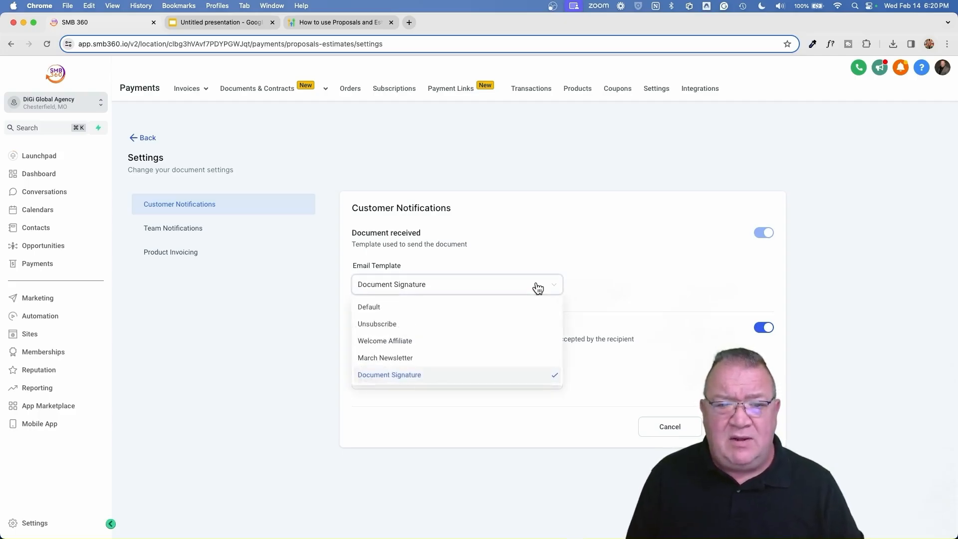
click(496, 305)
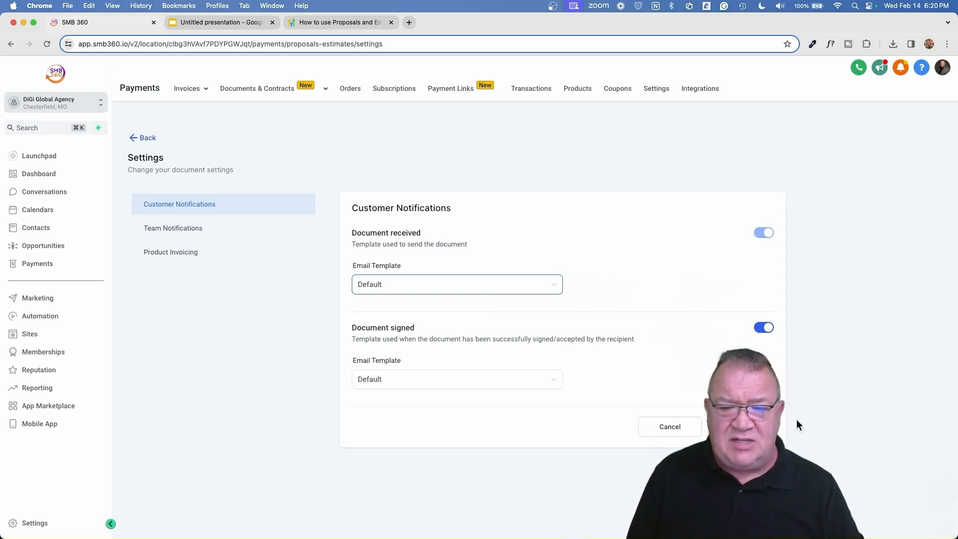
click(731, 427)
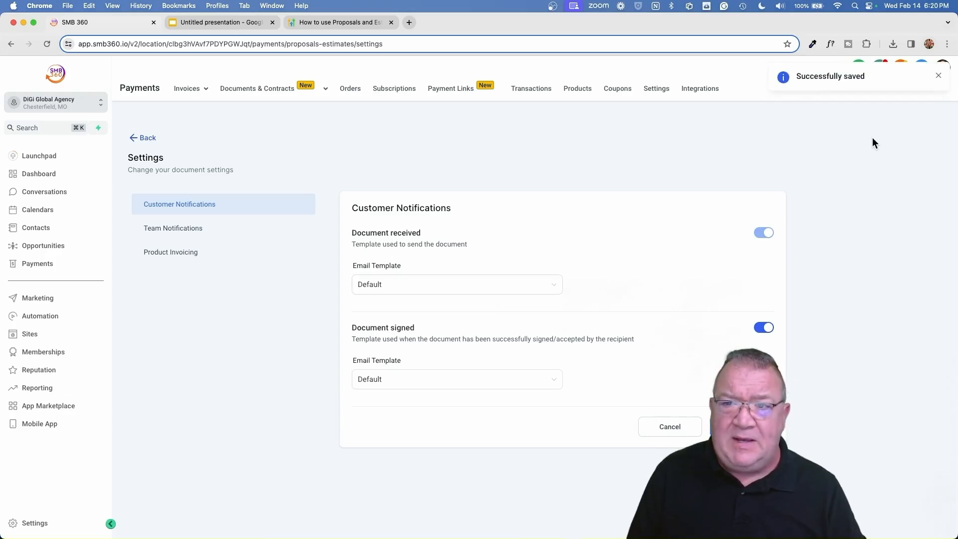
click(939, 75)
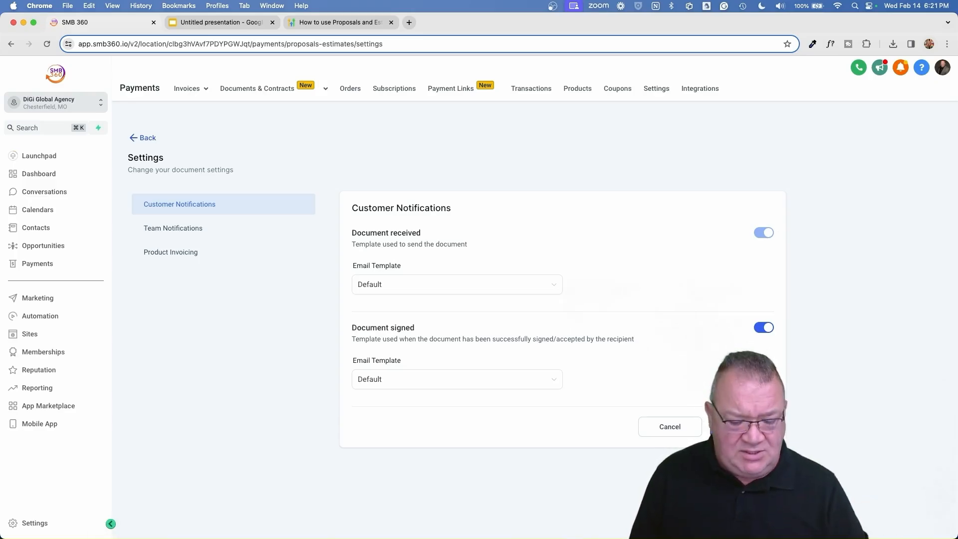
Switch to Outlook, enlarge the Marketing Agency Proposal received email to view its default layout, and close it.
key(super+Tab)
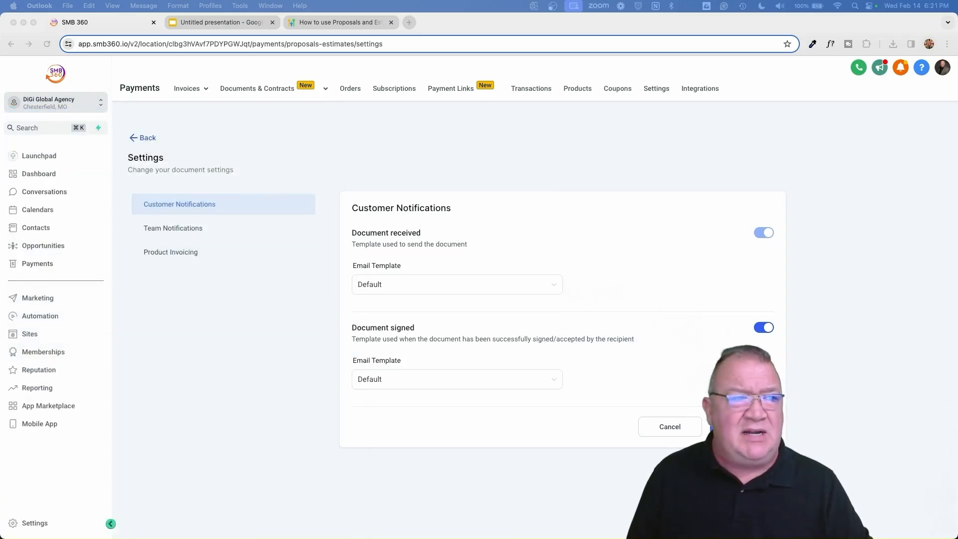
drag(0, 107, 384, 53)
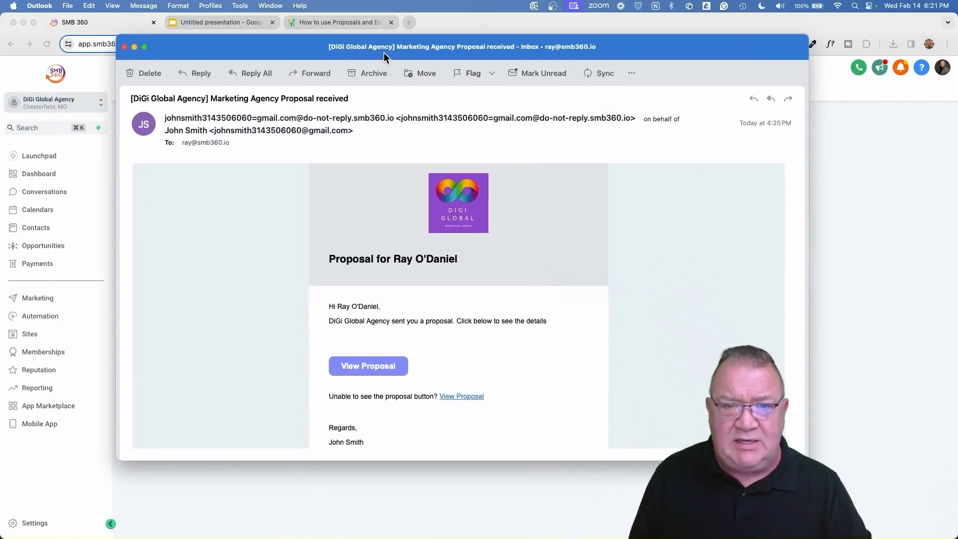
drag(808, 460, 839, 509)
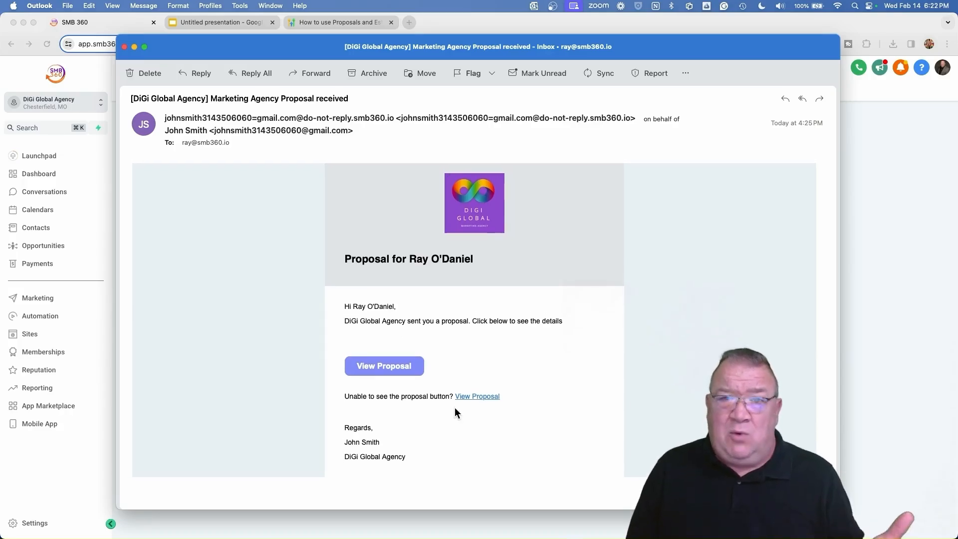
click(124, 47)
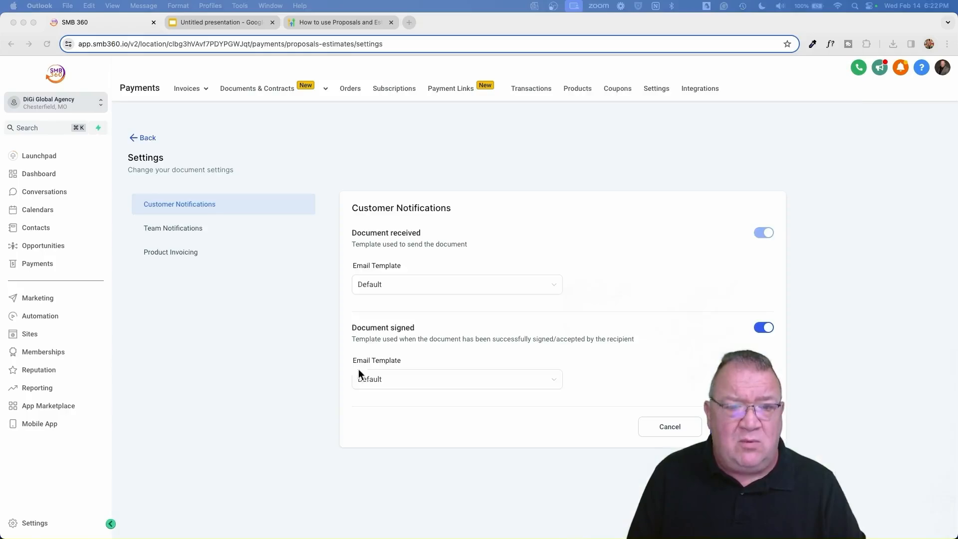
Set the Document received email template to Document Signature and save the customer notification settings.
click(393, 286)
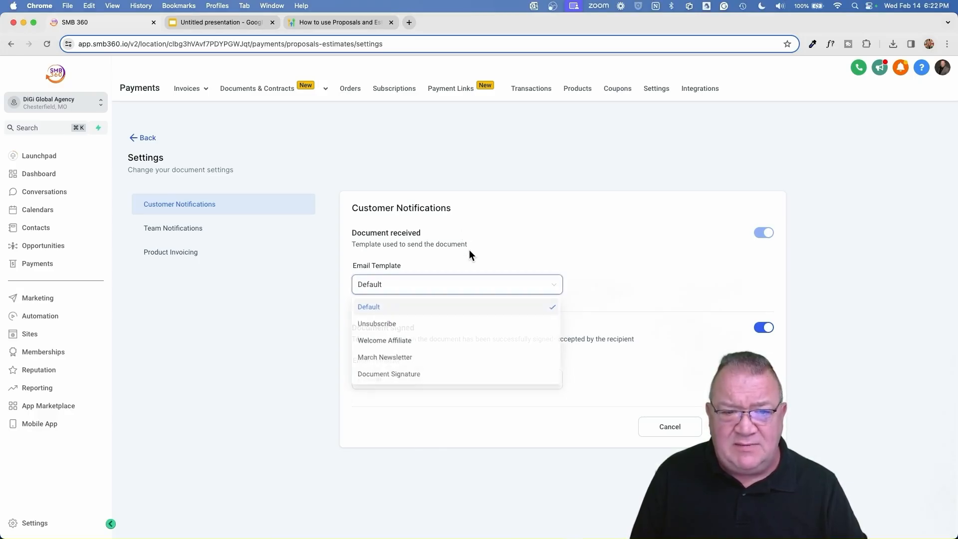
click(400, 285)
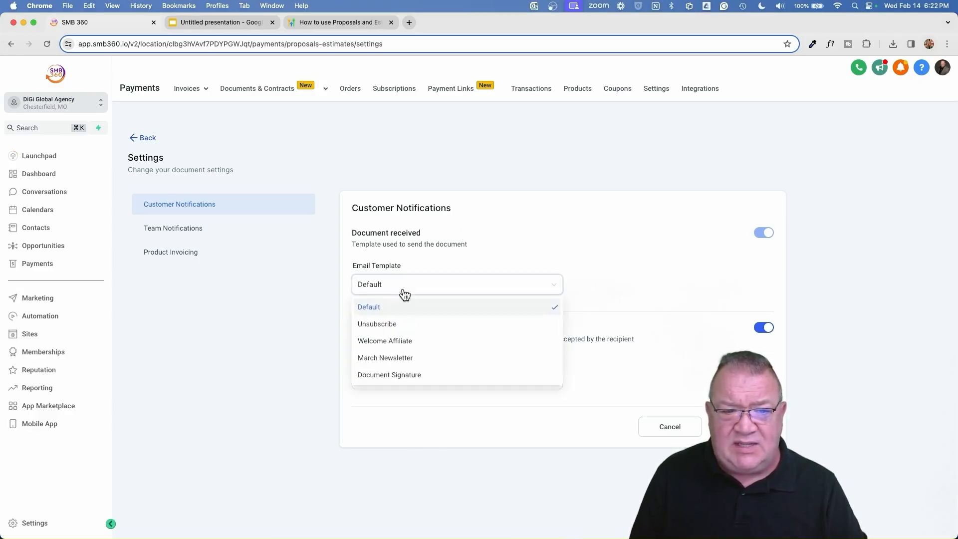
click(392, 378)
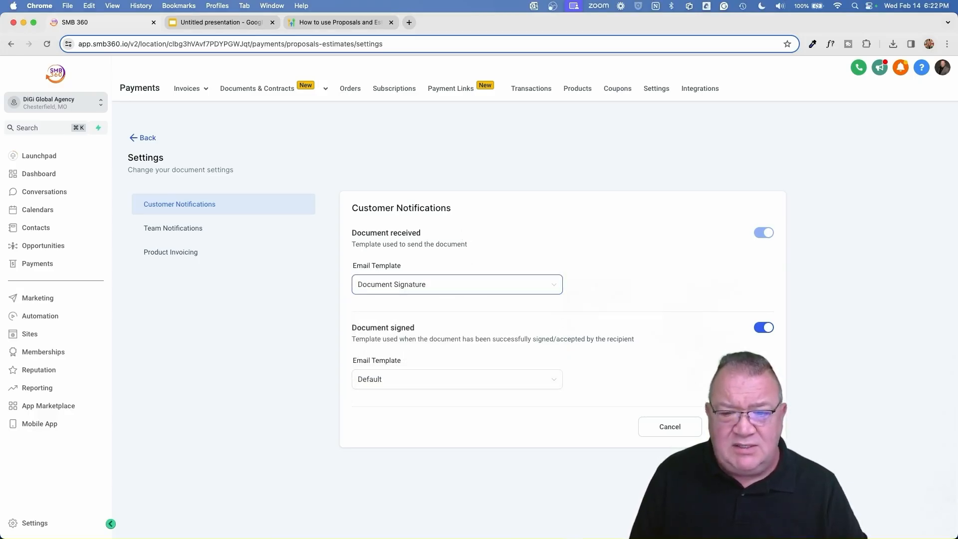
click(731, 427)
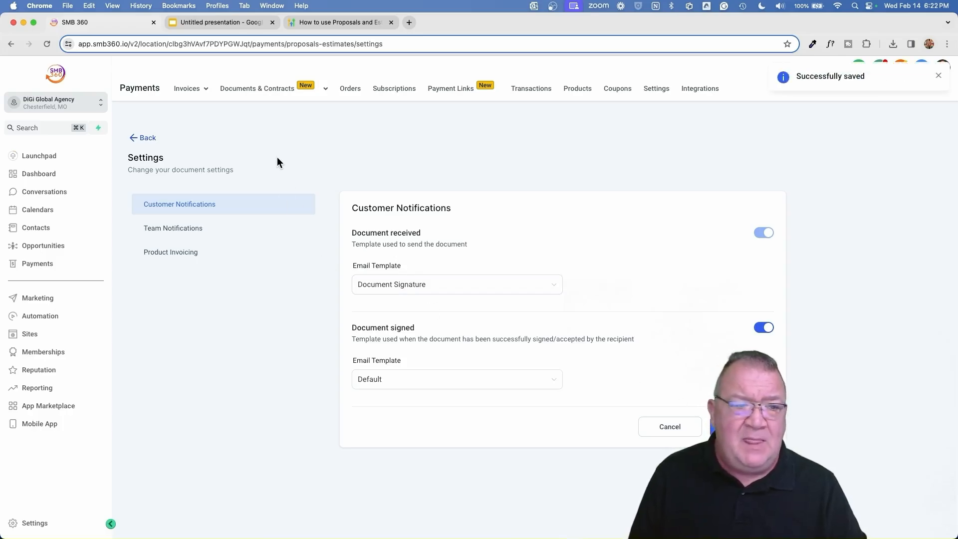
Open the Document Signature email template from the Marketing email templates in the builder.
click(37, 299)
mouse_move(248, 100)
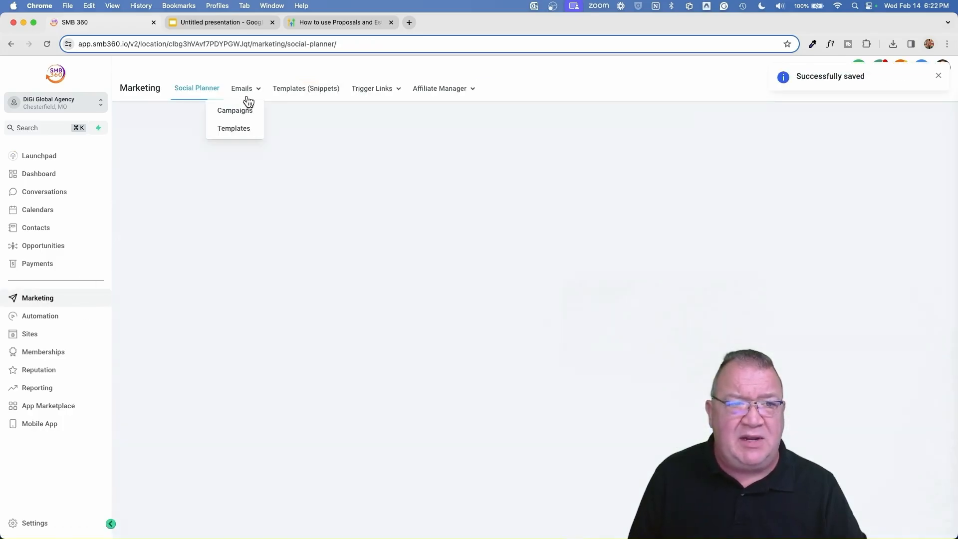
click(234, 129)
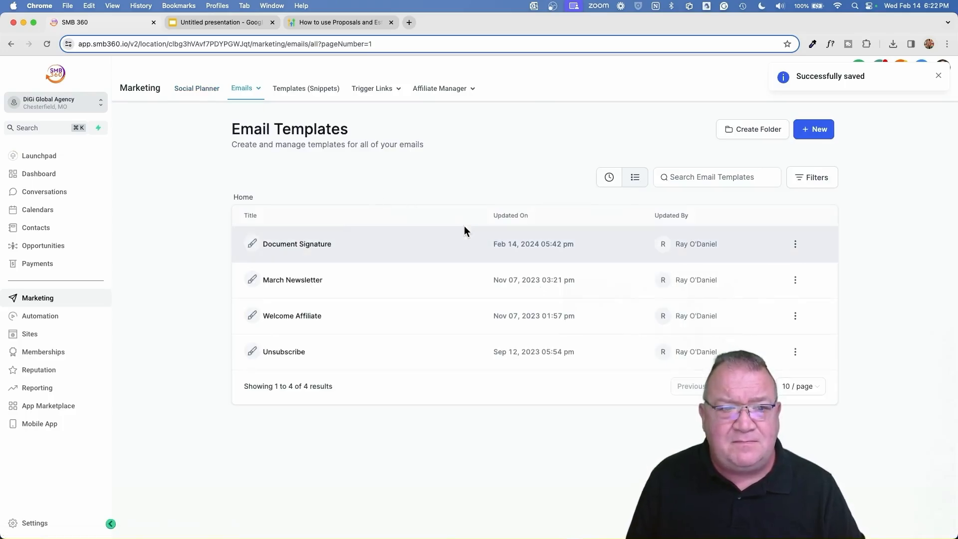
click(305, 244)
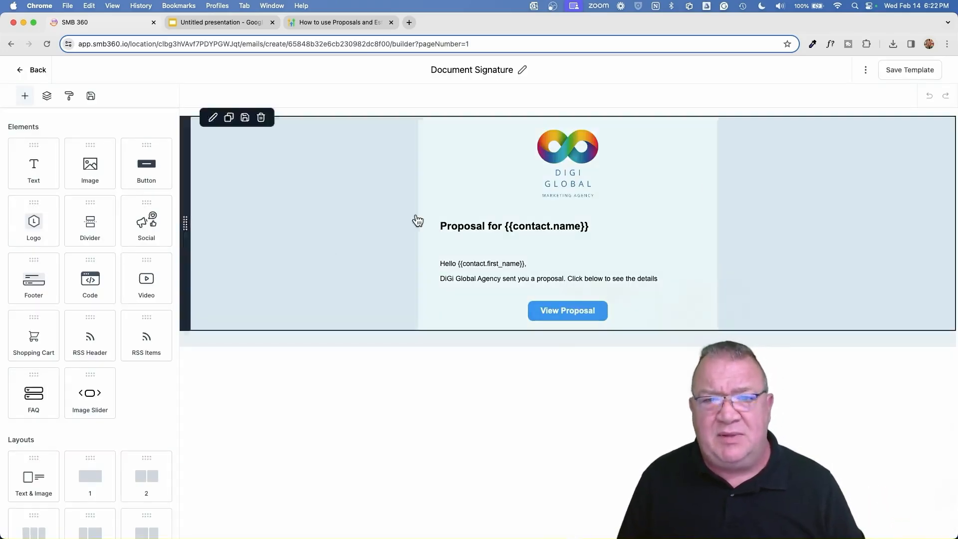
Examine the Document Signature template's proposal heading, greeting text with contact placeholders, and View Proposal button settings.
click(559, 167)
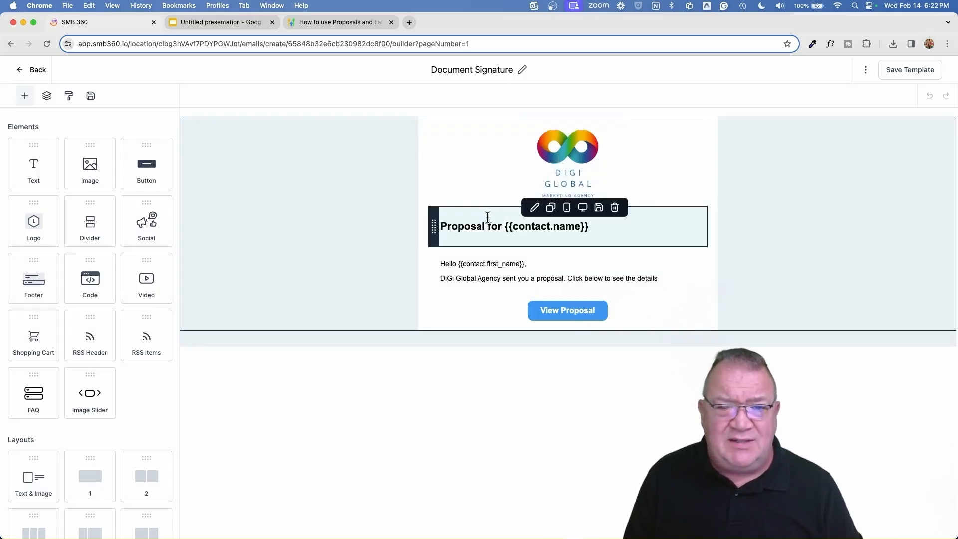
drag(559, 223, 594, 226)
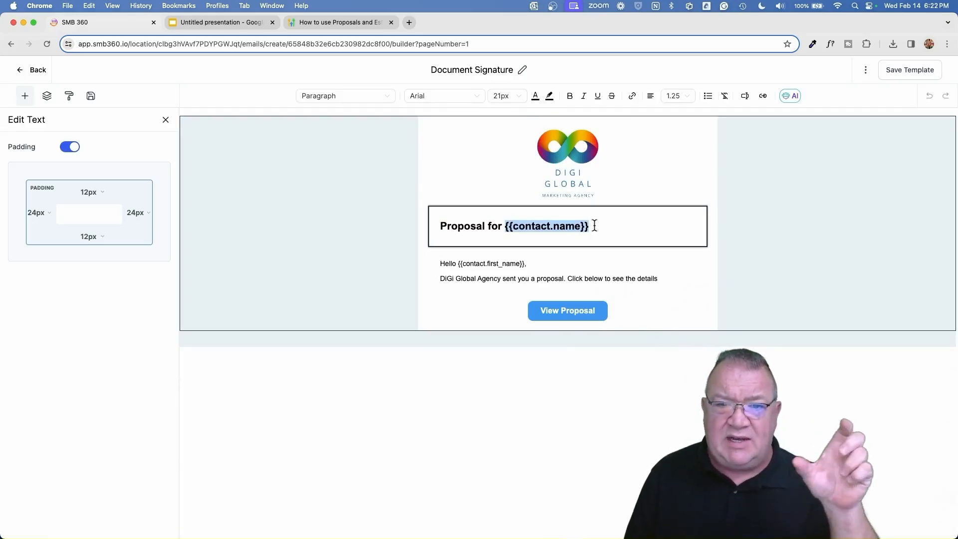
click(457, 278)
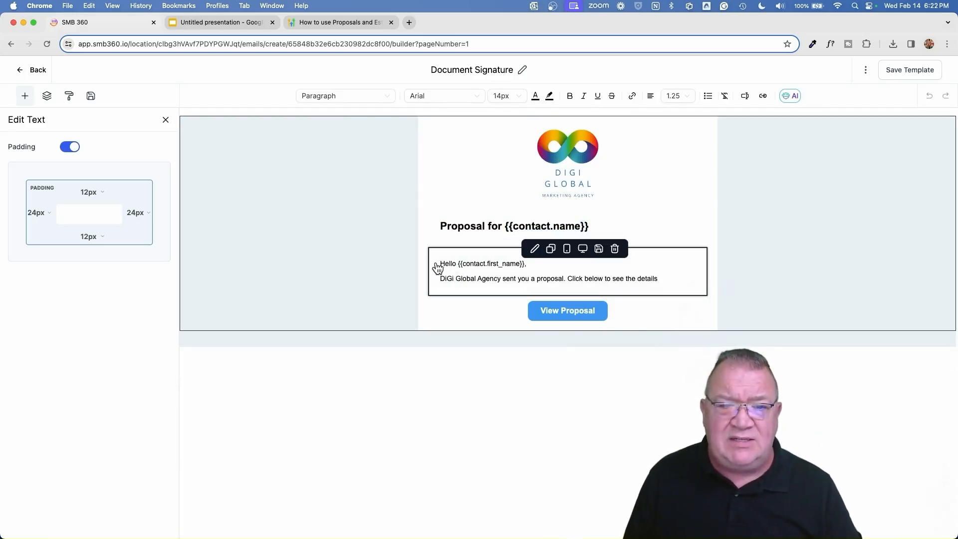
scroll(465, 265, up, 5)
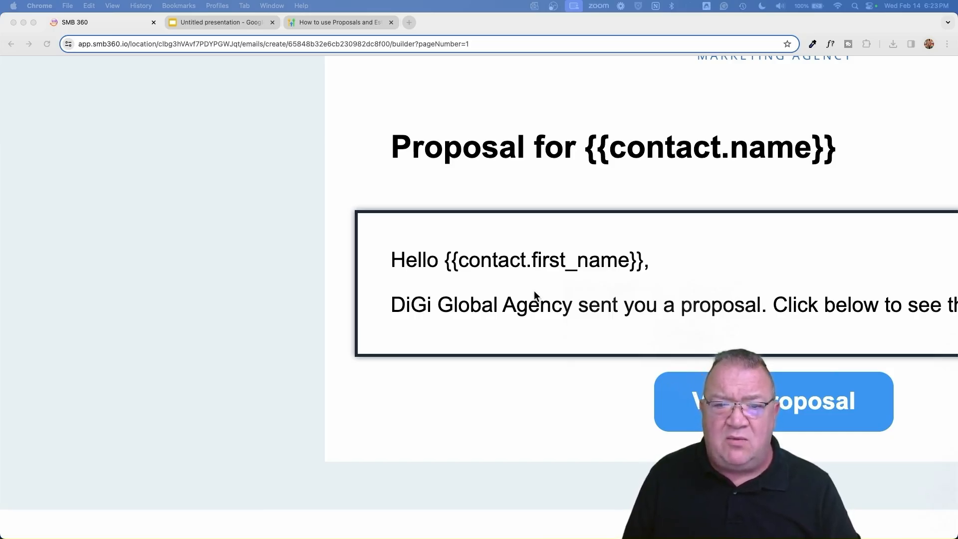
scroll(486, 393, down, 5)
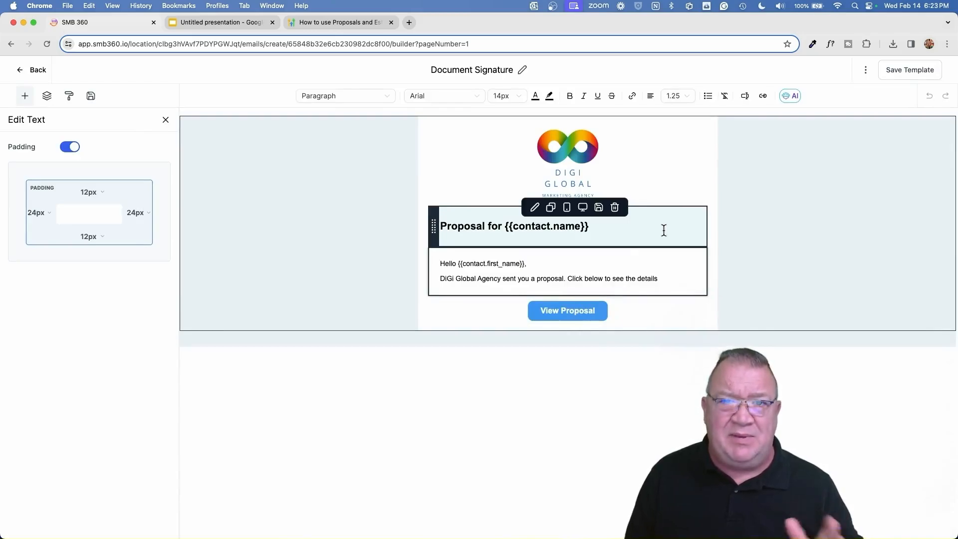
click(601, 317)
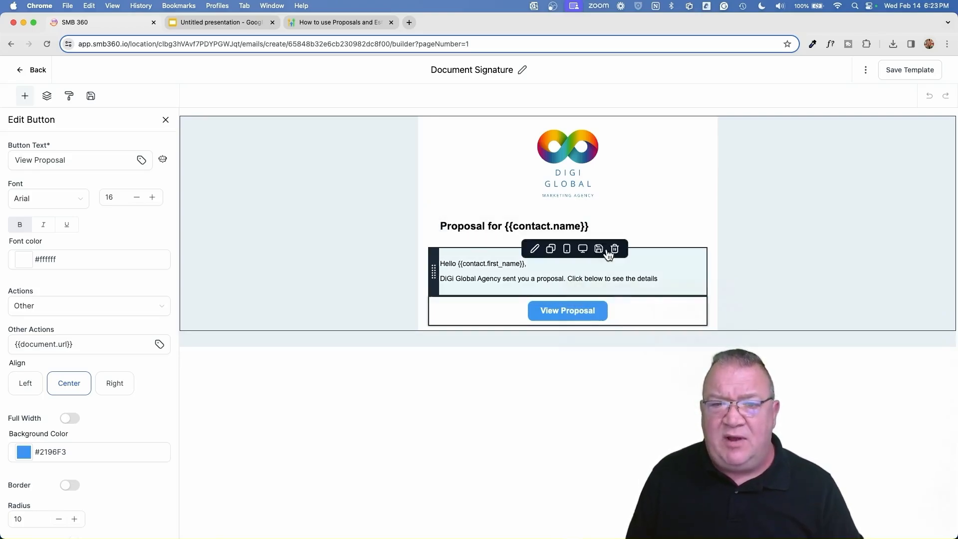
Browse the custom values available for the proposal heading, including the Contact category, without inserting any.
click(600, 225)
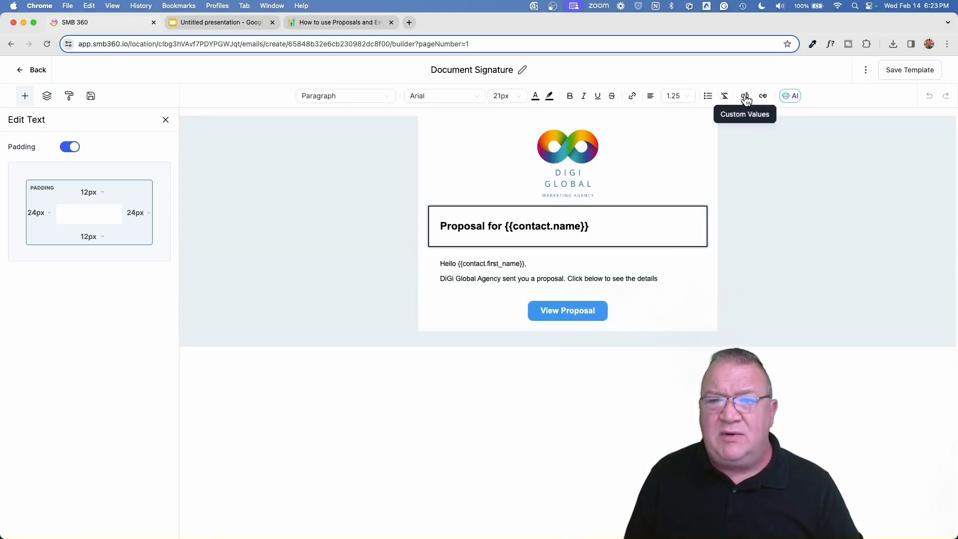
click(745, 97)
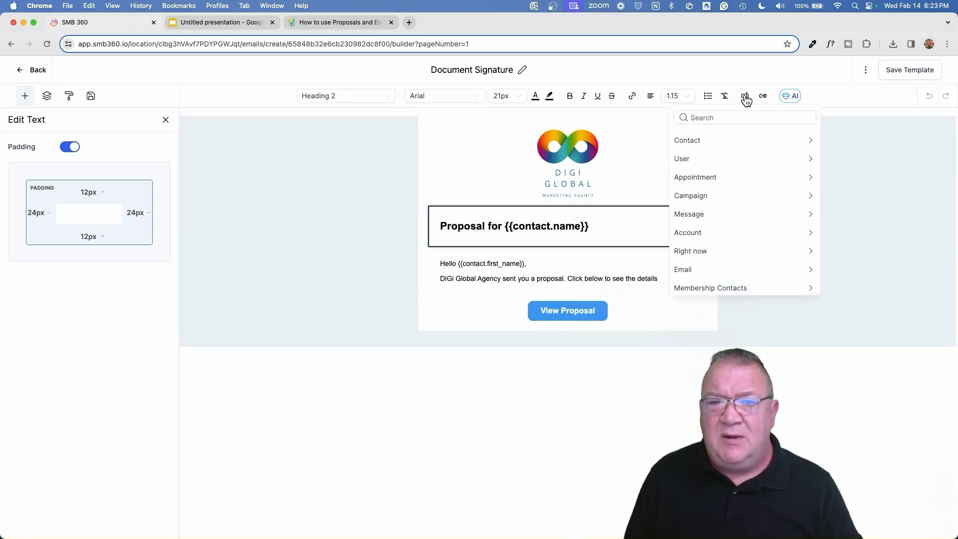
click(695, 144)
click(679, 139)
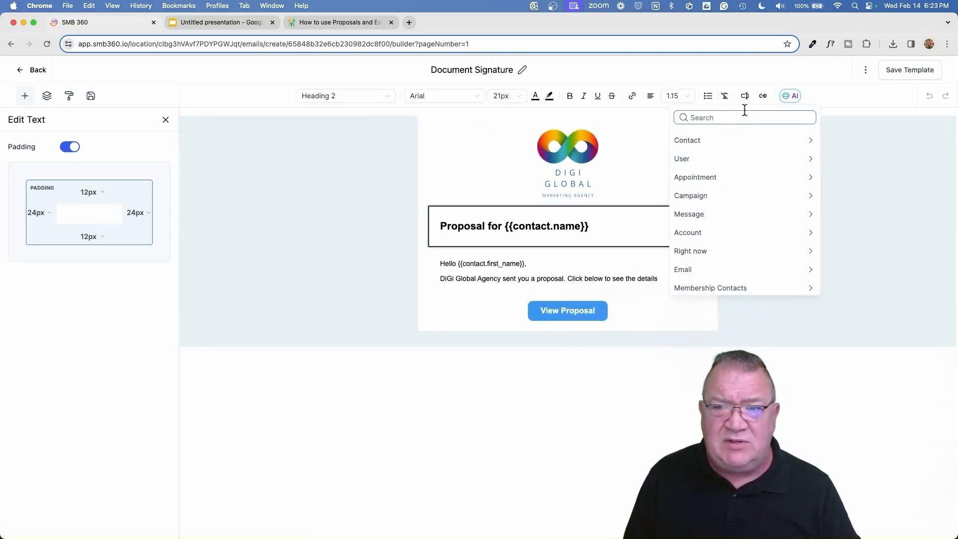
click(838, 141)
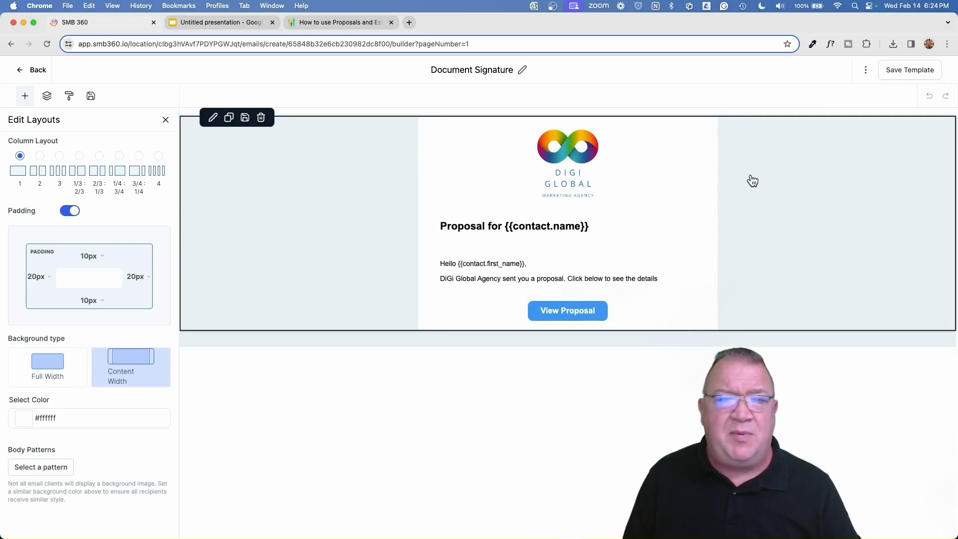
Inspect the View Proposal button's settings and the available action types, leaving the action on Other.
click(617, 317)
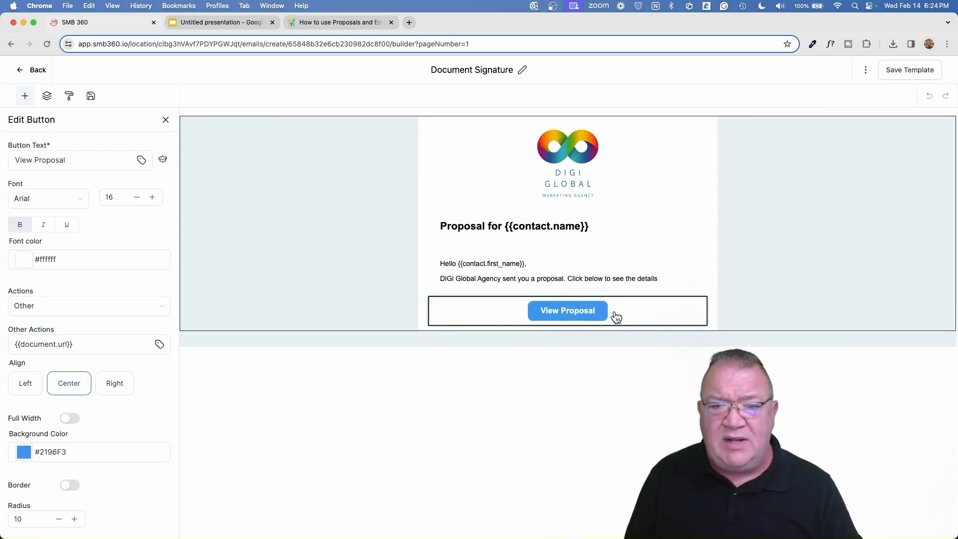
click(554, 315)
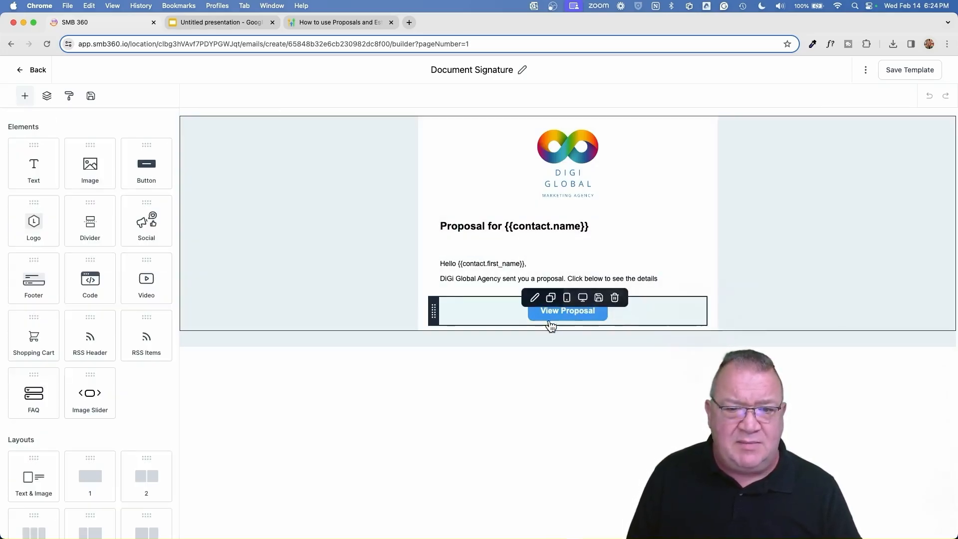
click(551, 325)
scroll(119, 280, down, 2)
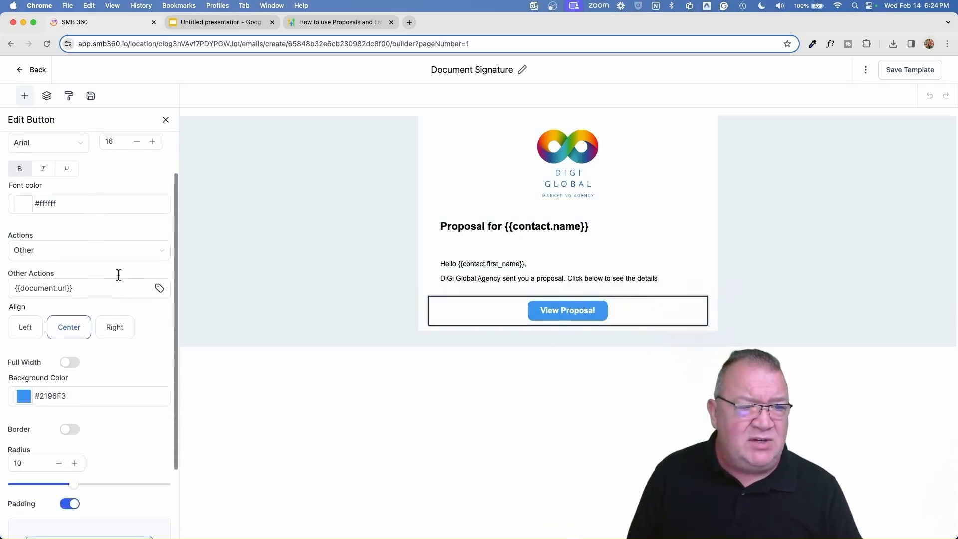
click(152, 252)
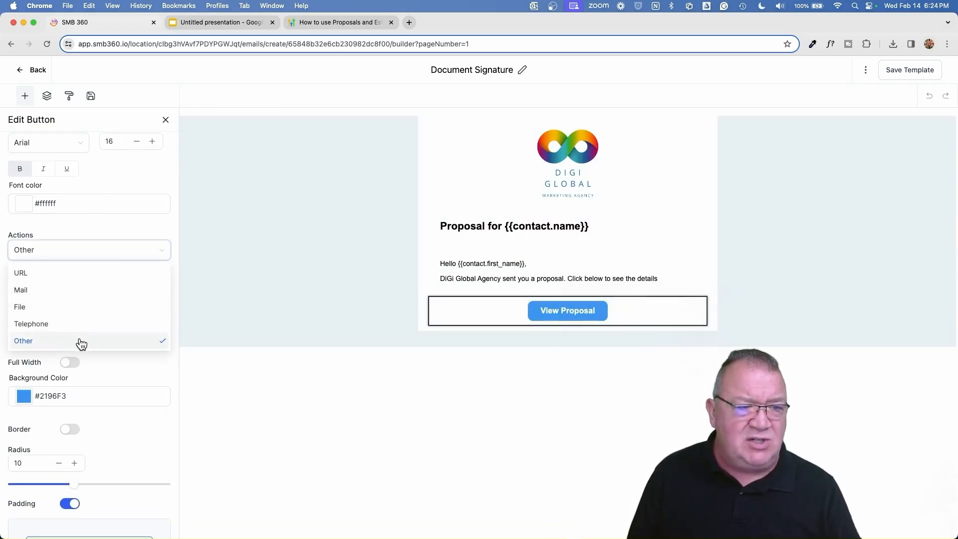
scroll(68, 340, up, 5)
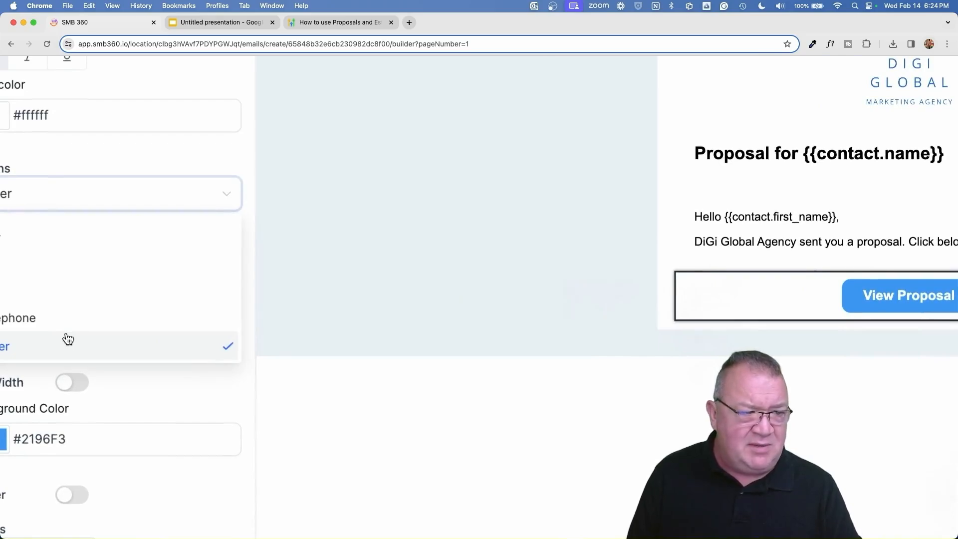
scroll(275, 332, left, 2)
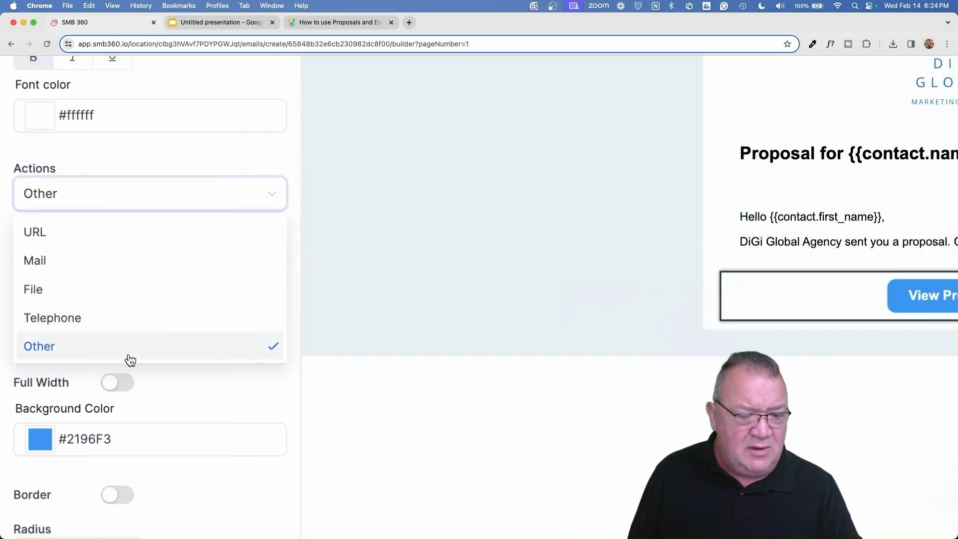
click(257, 392)
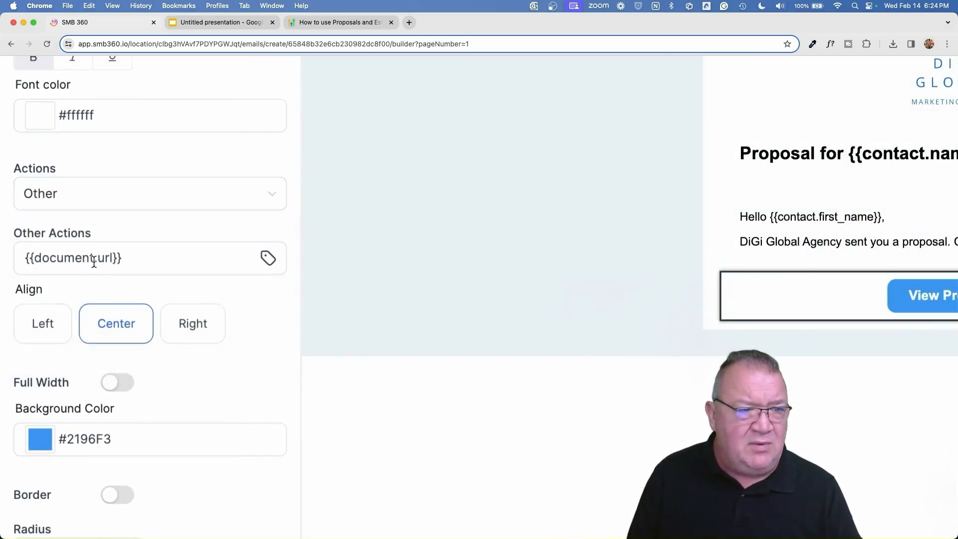
Browse the custom values for the button's Other Actions field and examine the options in the Proposals category.
click(268, 258)
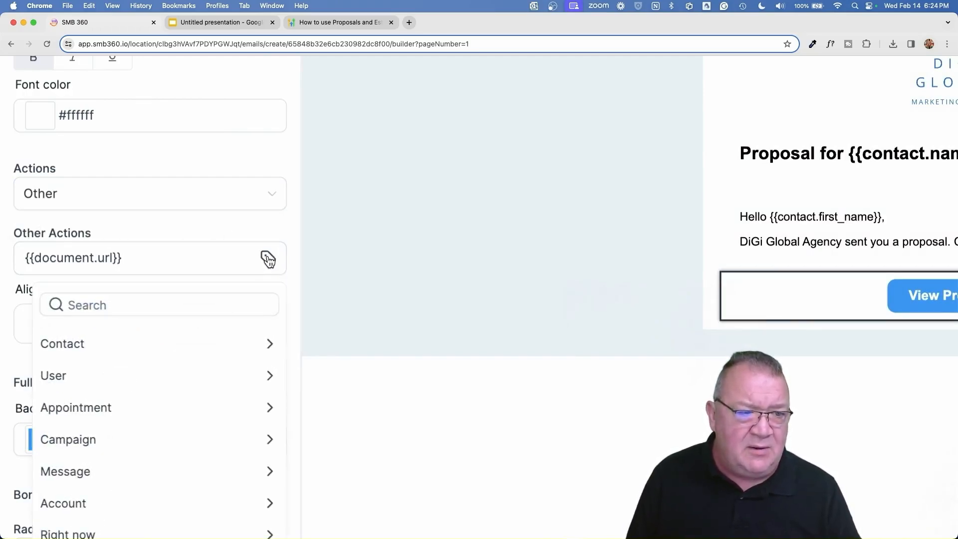
scroll(288, 287, down, 5)
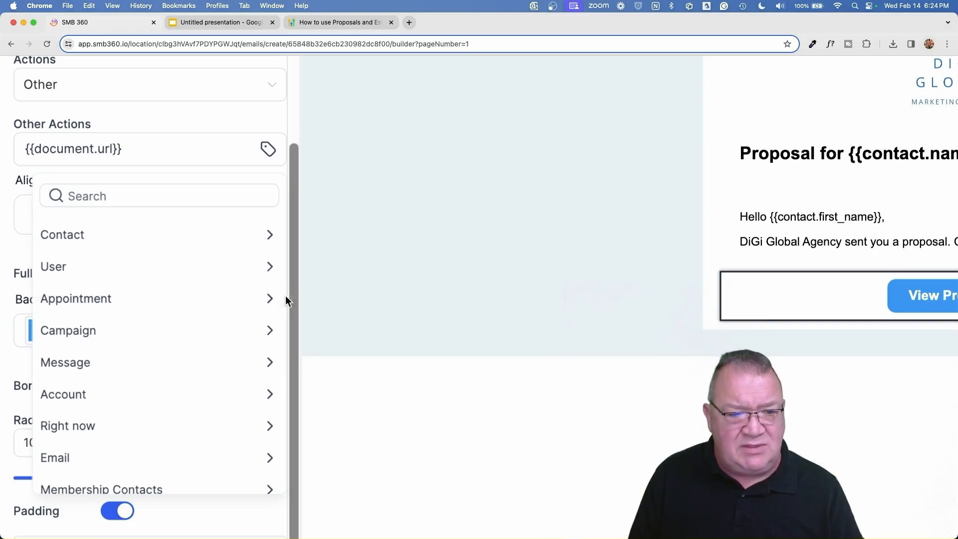
scroll(264, 319, down, 3)
scroll(250, 334, down, 2)
scroll(251, 334, up, 4)
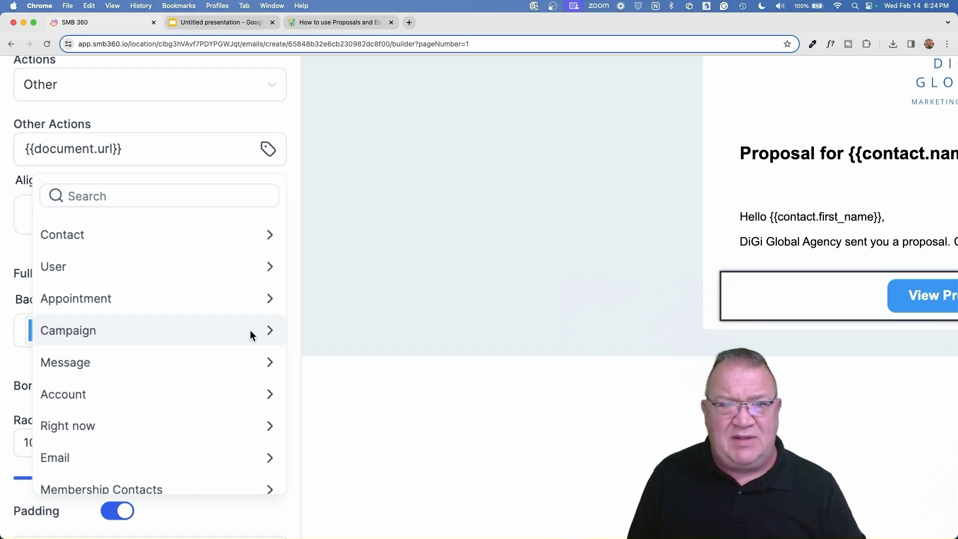
scroll(231, 343, down, 5)
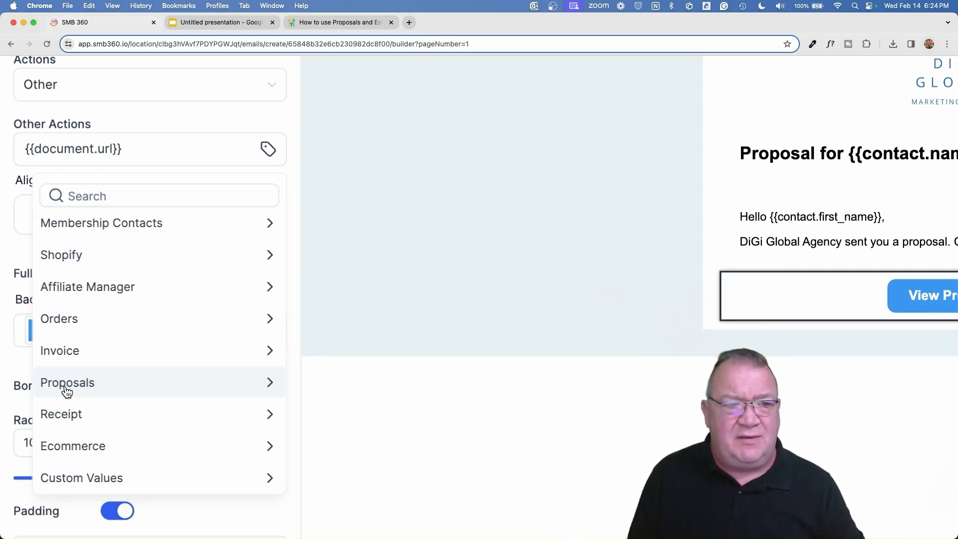
click(67, 389)
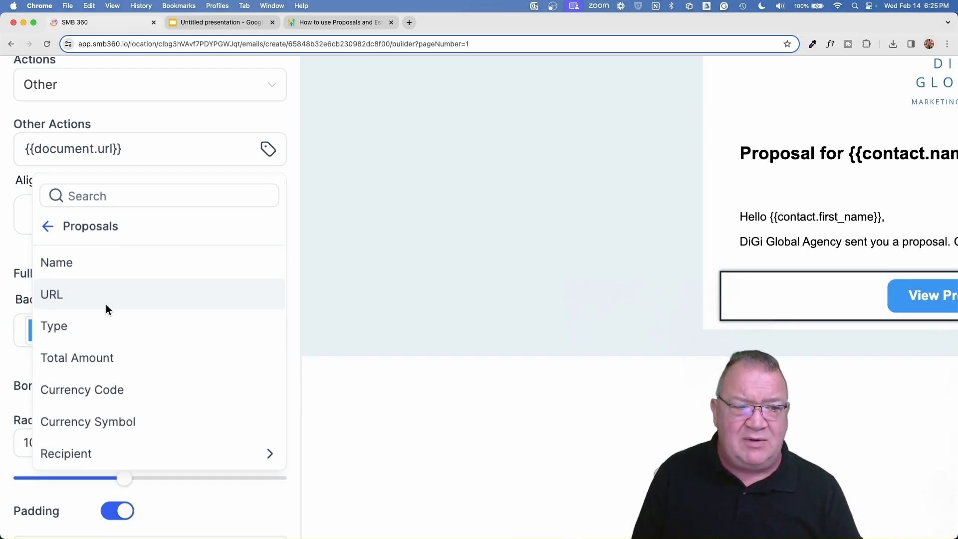
scroll(106, 305, down, 3)
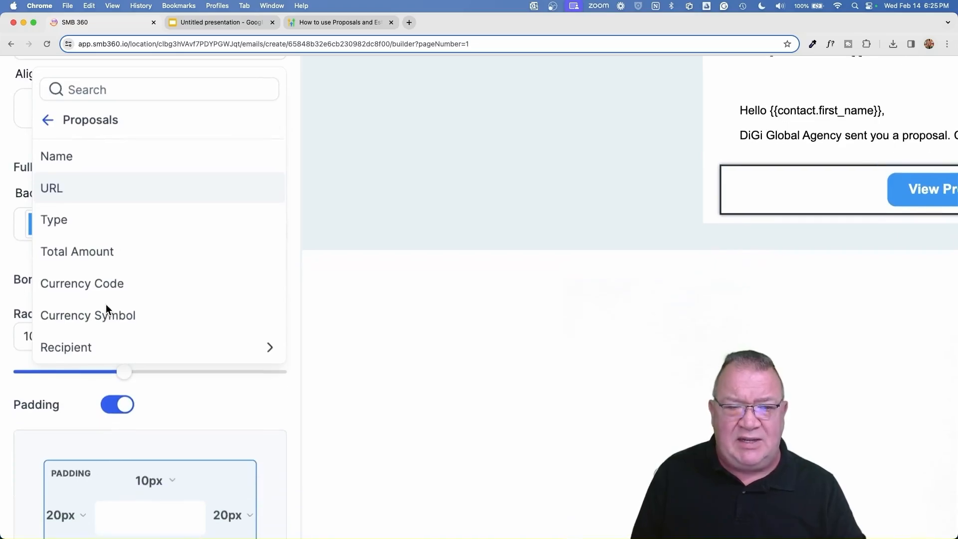
scroll(106, 308, up, 3)
click(47, 233)
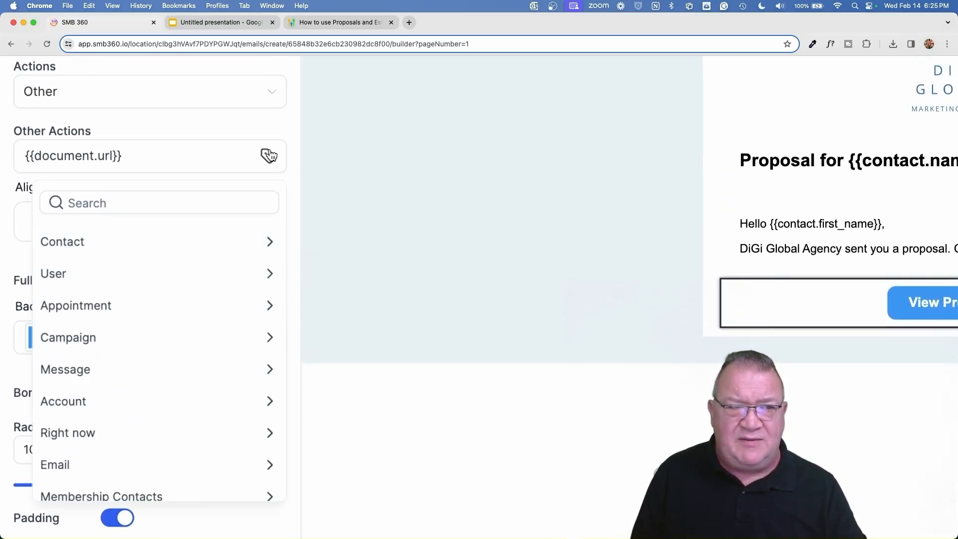
Try the URL action for the View Proposal button and look over the alternative action types.
click(270, 98)
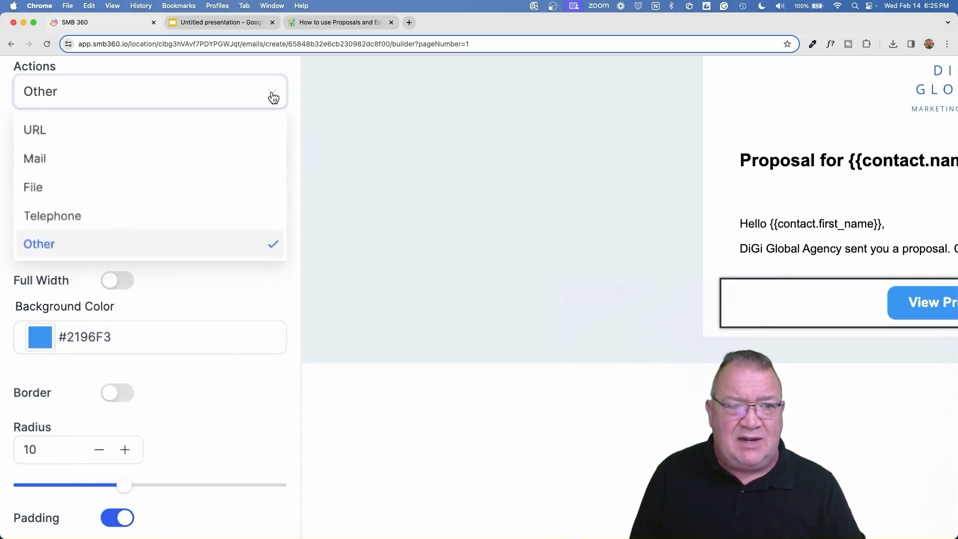
click(262, 130)
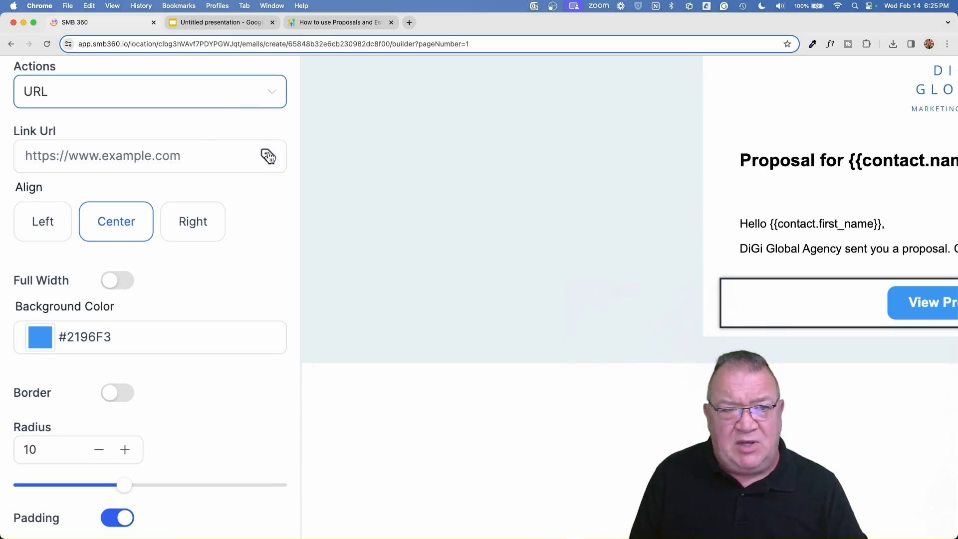
click(270, 98)
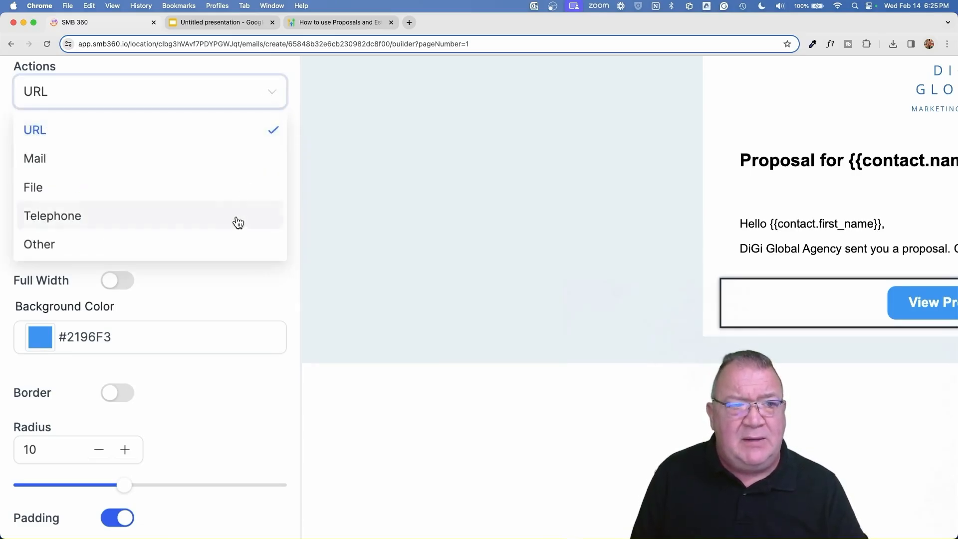
click(418, 428)
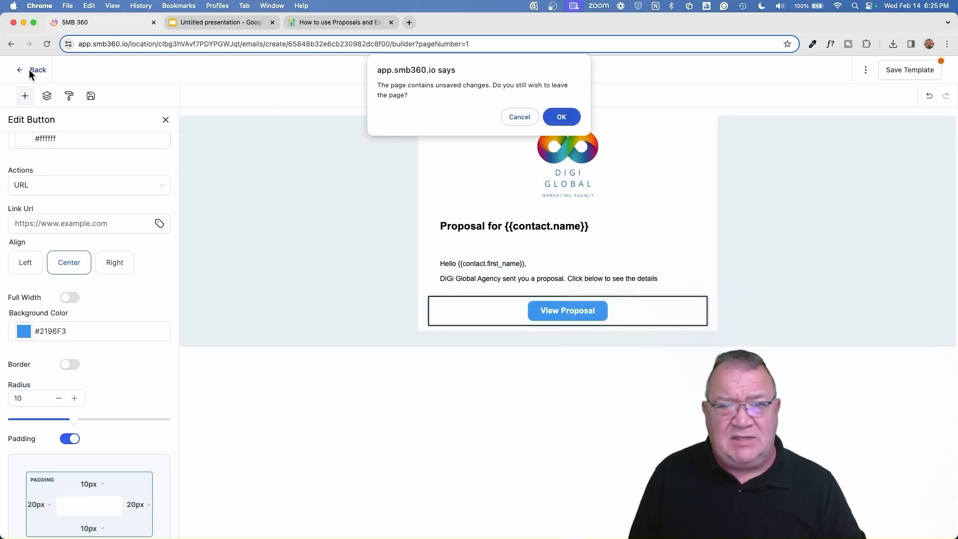
Leave the template builder without saving the changes and open the settings for all Documents & Contracts in Payments.
click(557, 118)
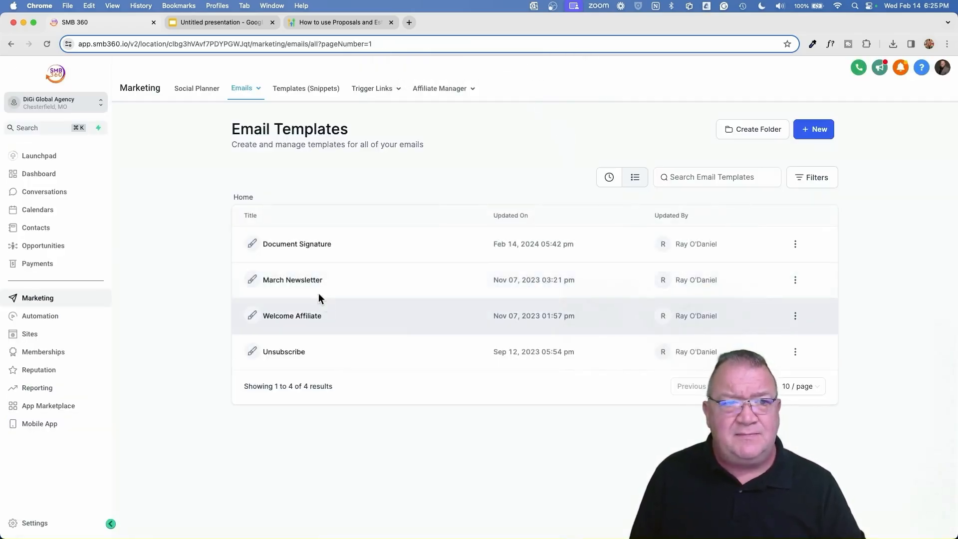
click(37, 263)
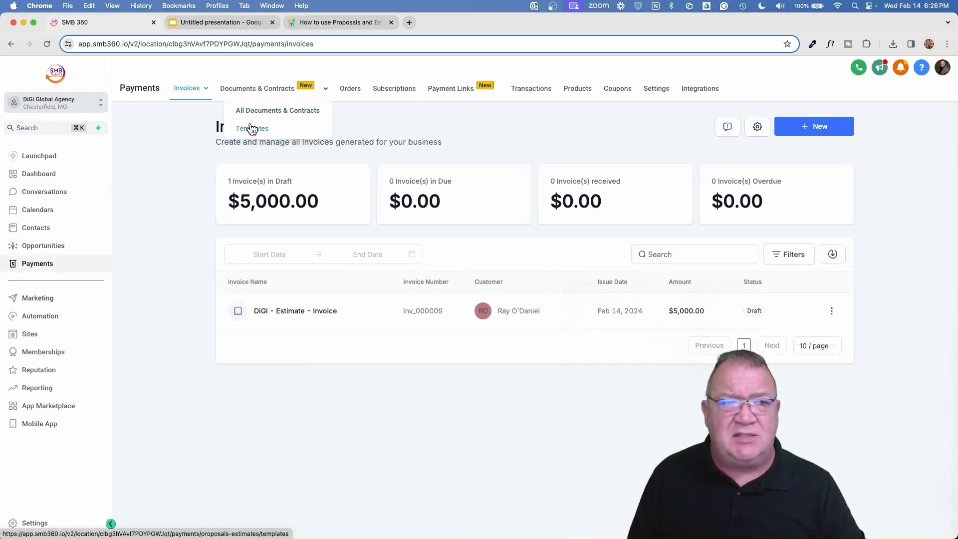
click(252, 111)
click(735, 130)
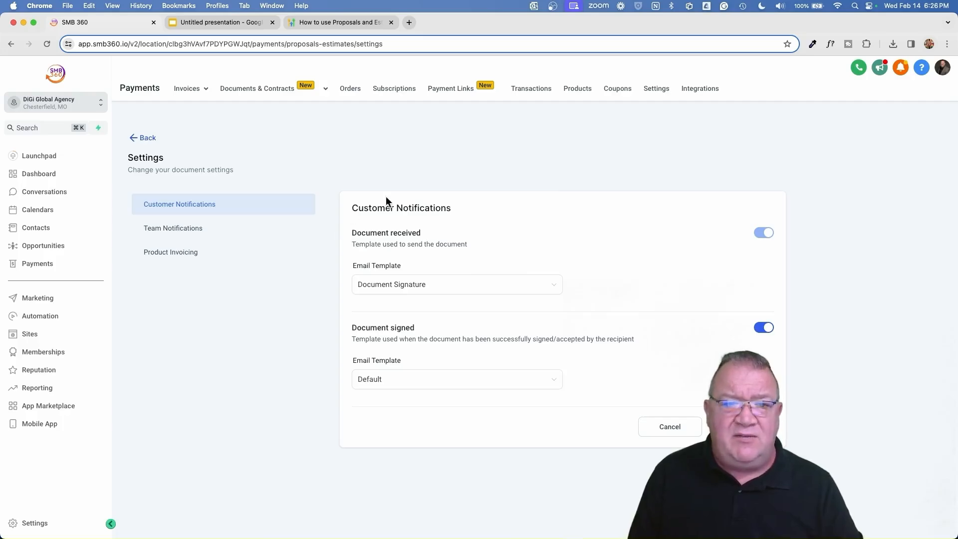
Review the email templates assigned to the Document received and Document signed customer notifications.
scroll(424, 264, up, 5)
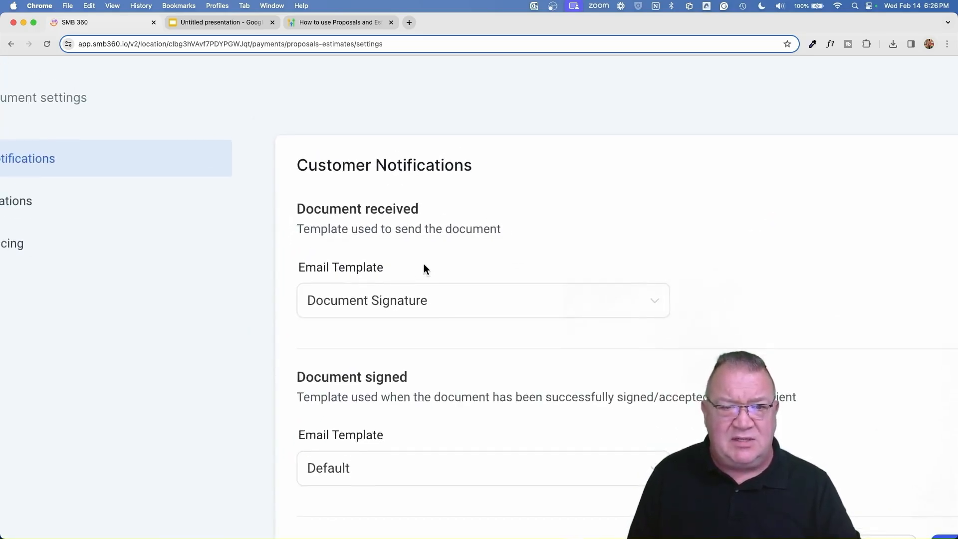
scroll(423, 264, down, 2)
scroll(424, 269, right, 2)
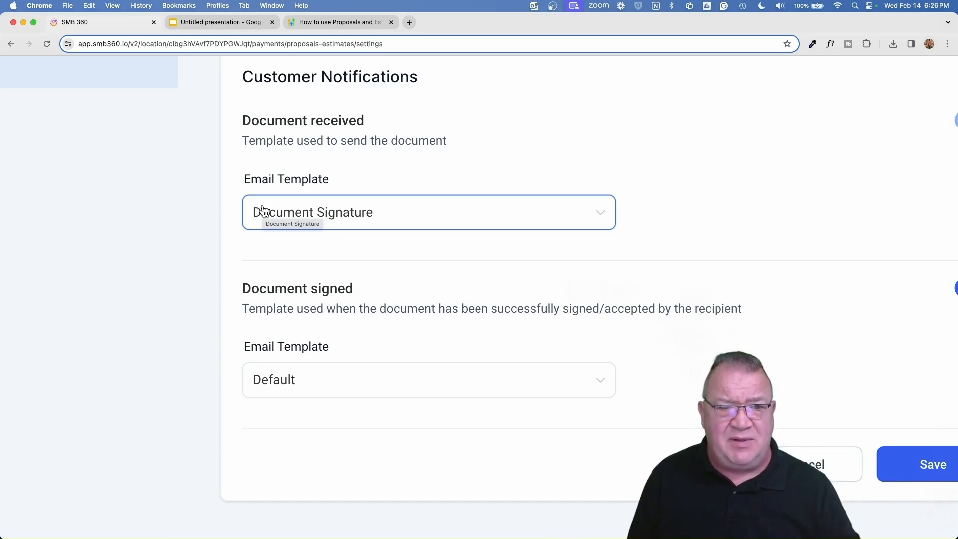
scroll(381, 354, down, 3)
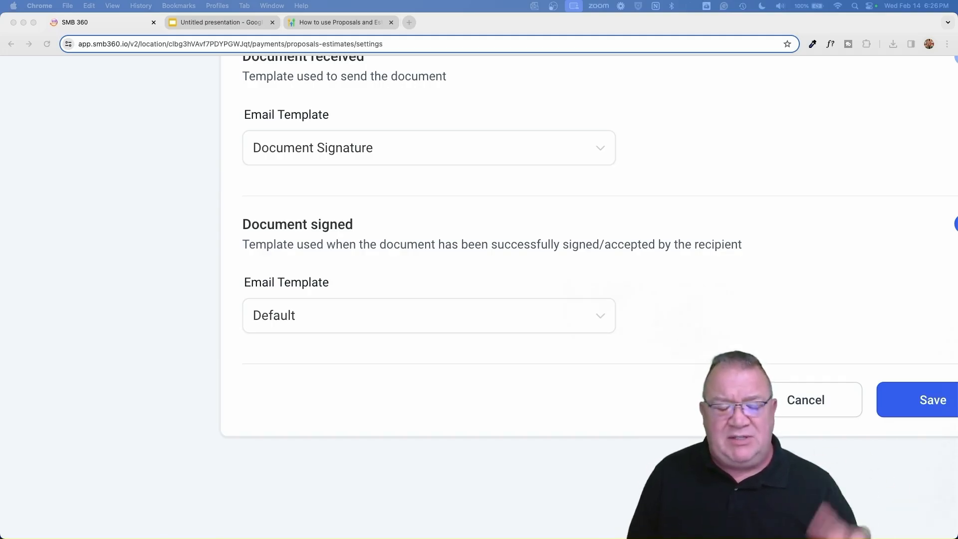
Switch to Outlook and open the proposal PDF attached to the email confirming the signed Marketing Agency Proposal.
drag(1, 145, 522, 46)
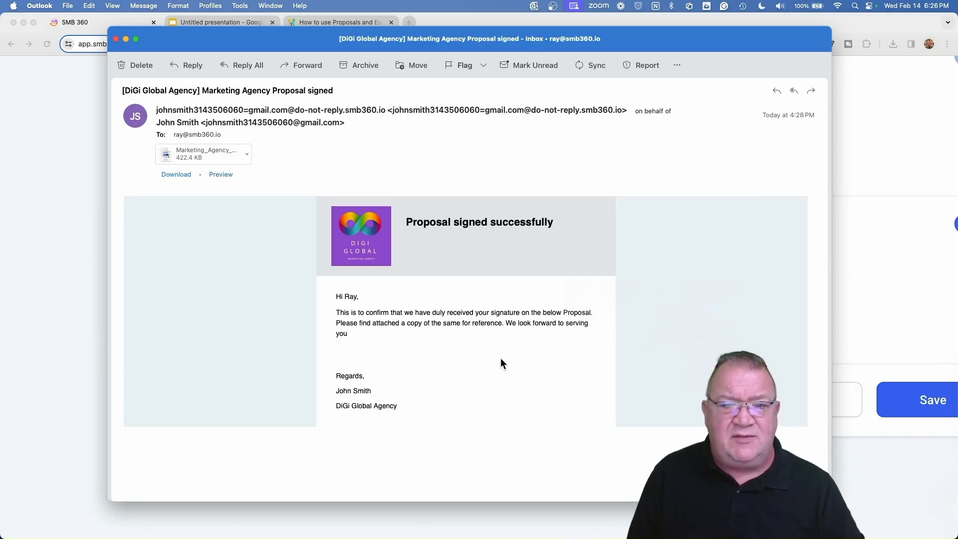
double_click(181, 151)
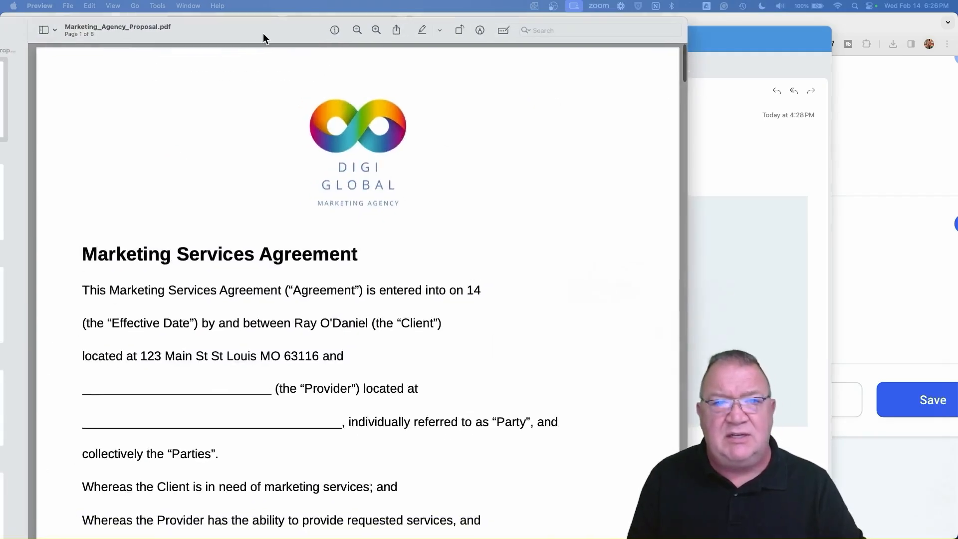
drag(263, 34, 415, 32)
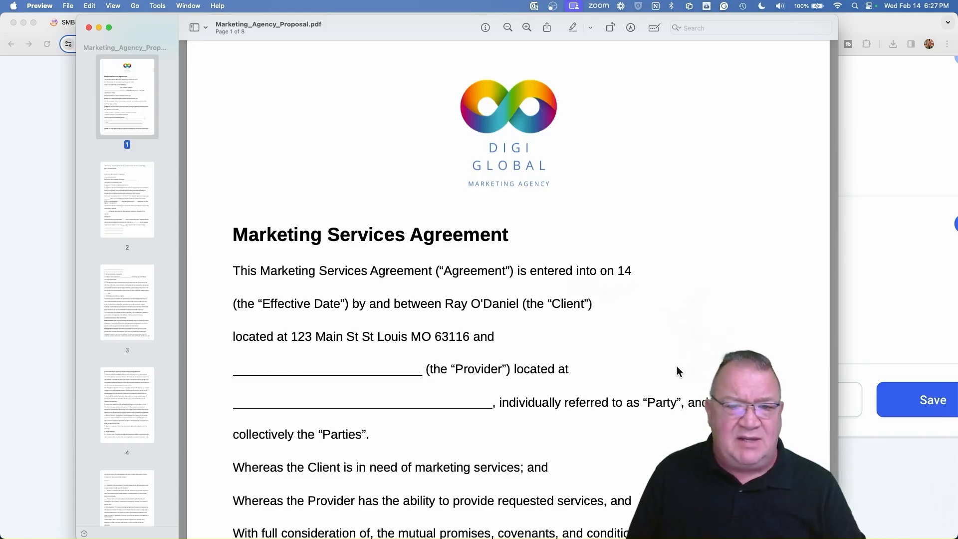
Review the signed proposal's pages, signature blocks and Signature Certificate, and close the PDF and the email.
scroll(677, 371, down, 20)
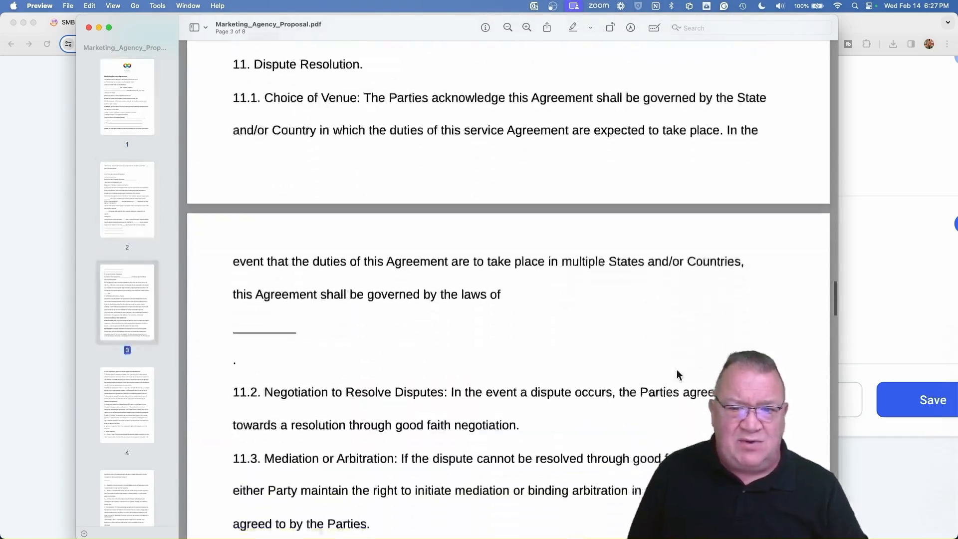
scroll(676, 370, down, 20)
scroll(676, 370, up, 10)
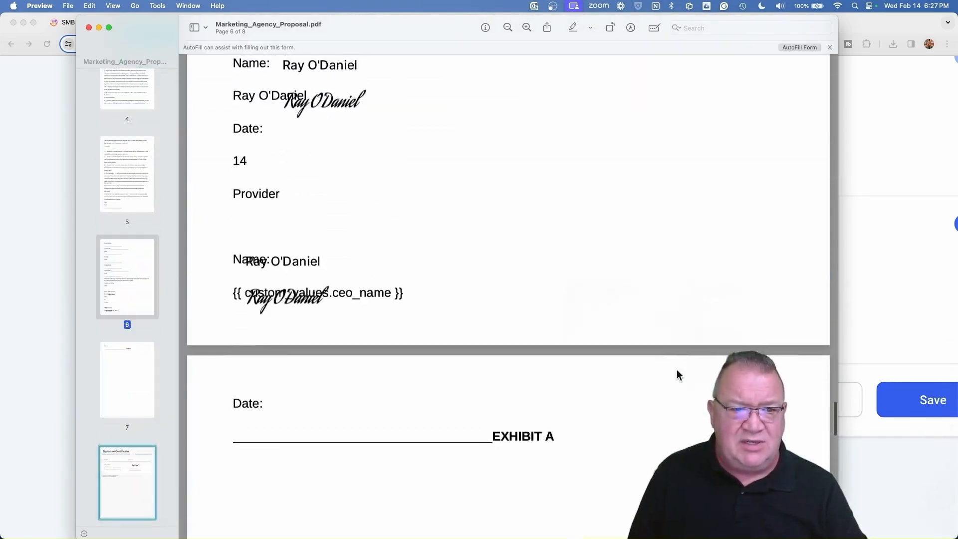
scroll(676, 369, up, 2)
scroll(676, 369, down, 15)
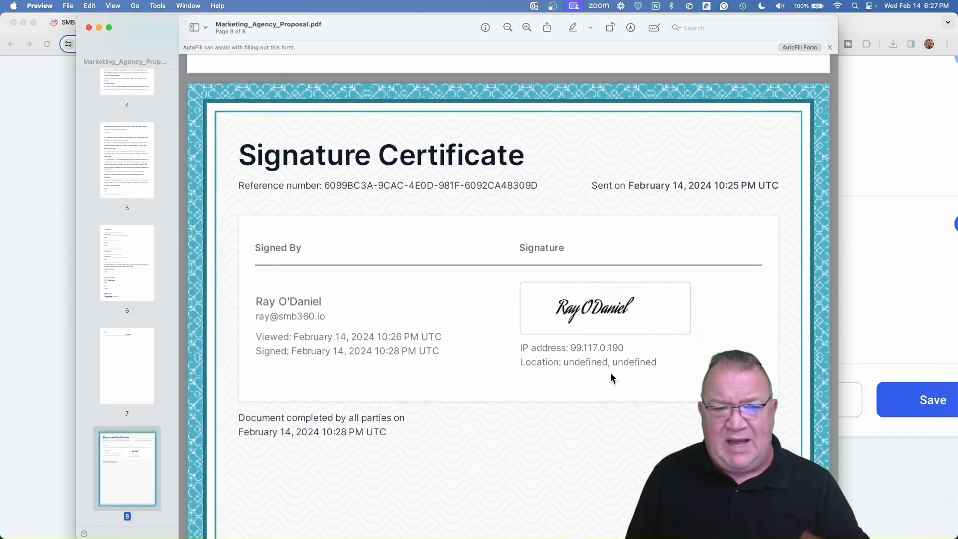
scroll(609, 372, down, 8)
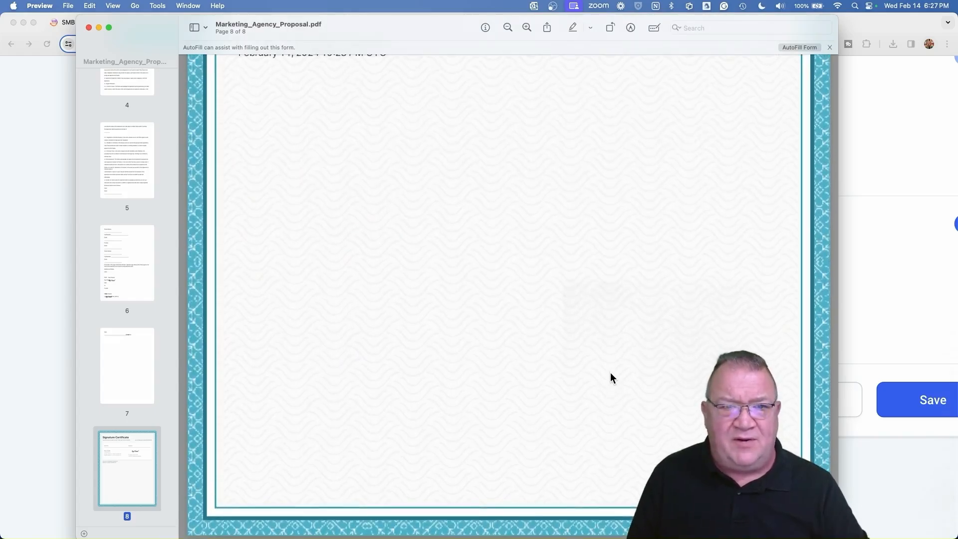
scroll(609, 372, up, 8)
click(89, 28)
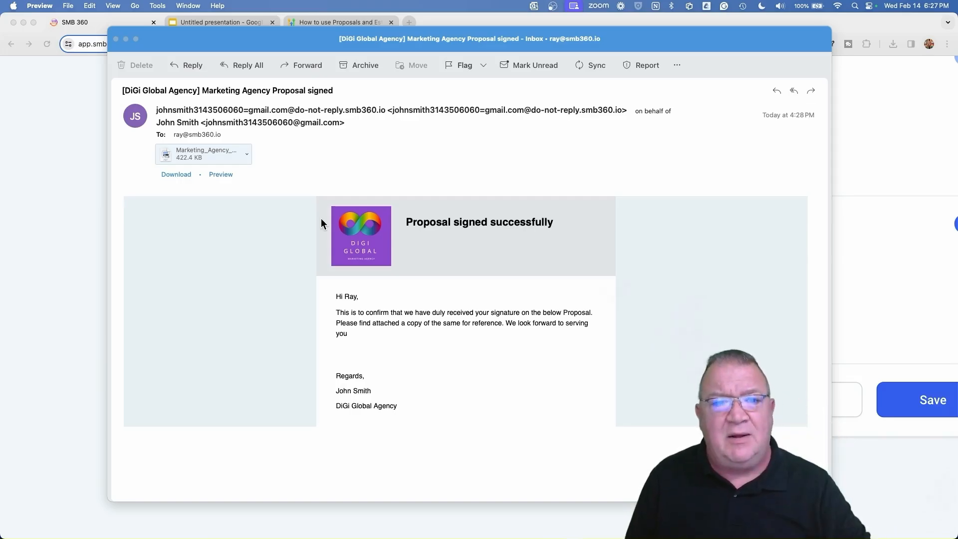
click(115, 38)
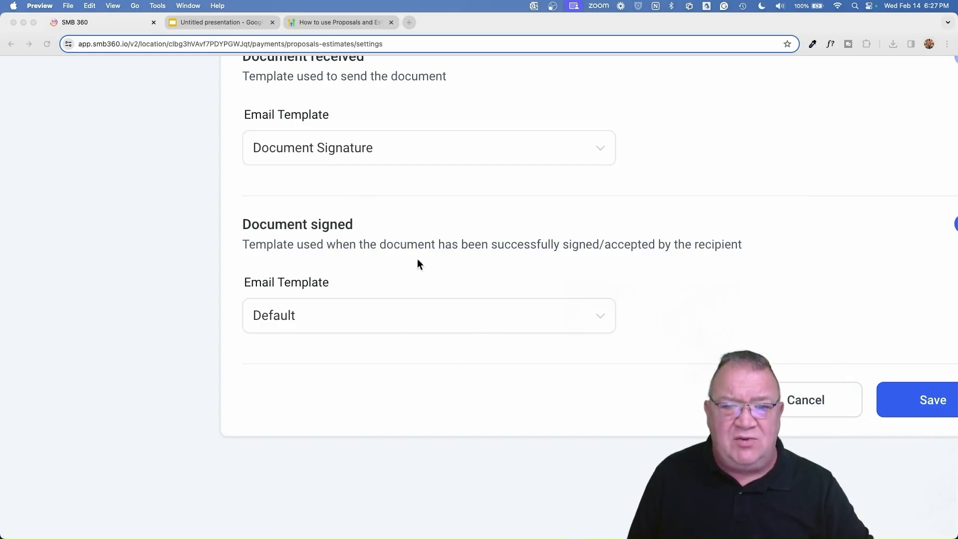
Review the Document signed notification for the team and compare it with the customer notification settings.
scroll(457, 305, down, 2)
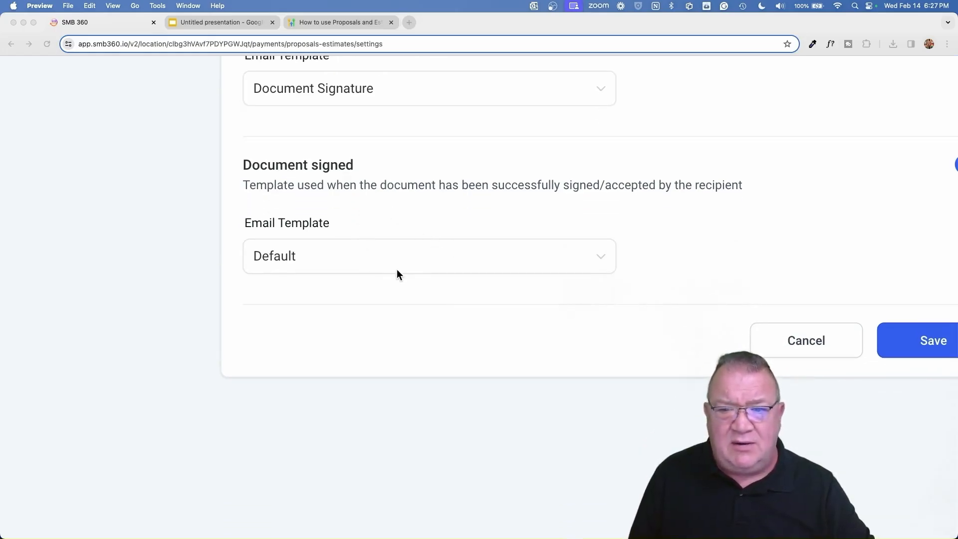
click(556, 340)
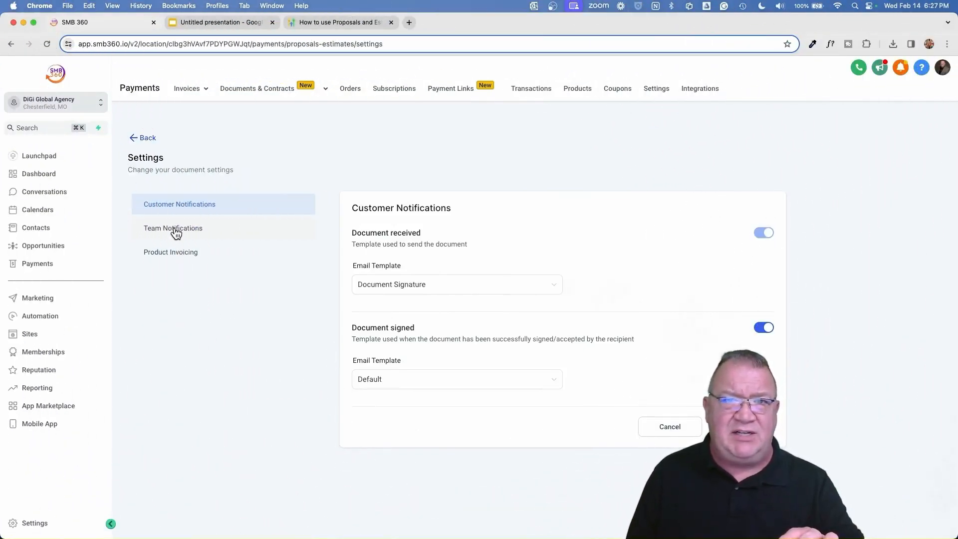
click(175, 230)
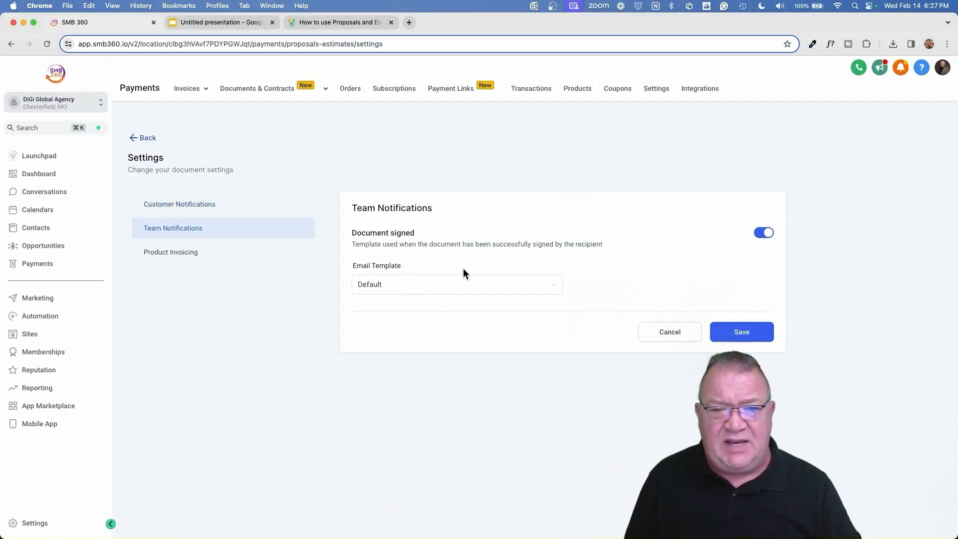
scroll(463, 268, up, 5)
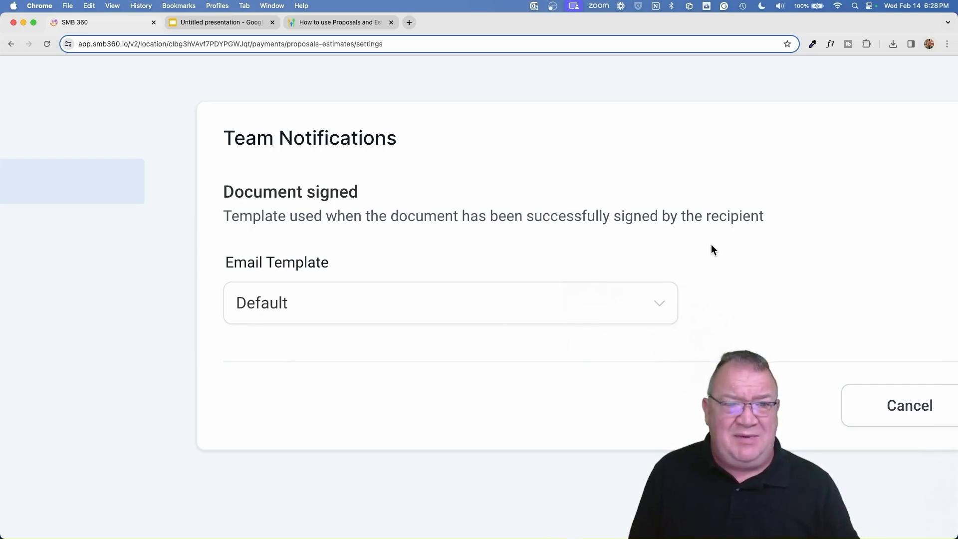
scroll(710, 244, down, 5)
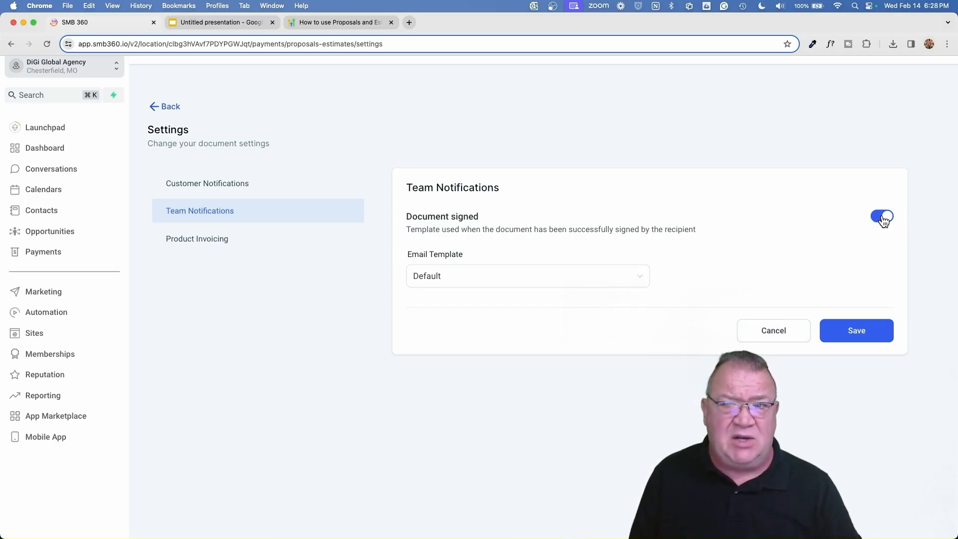
click(199, 189)
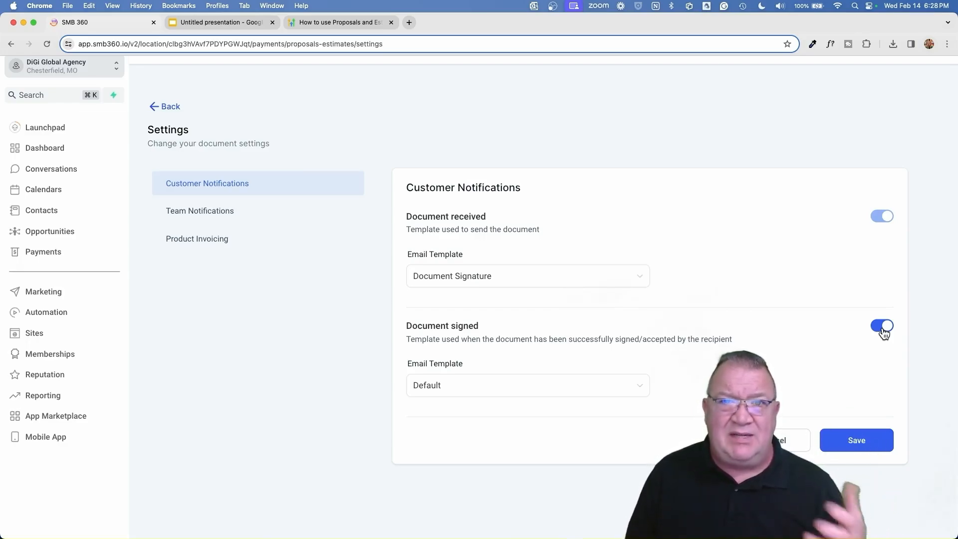
click(208, 219)
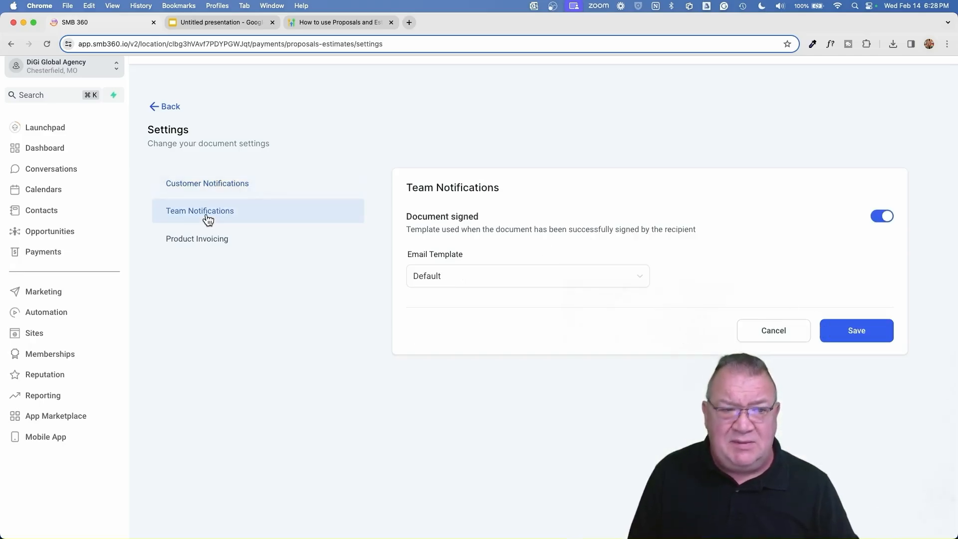
Examine the Product Invoicing setting for sending invoices automatically after document completion.
click(208, 240)
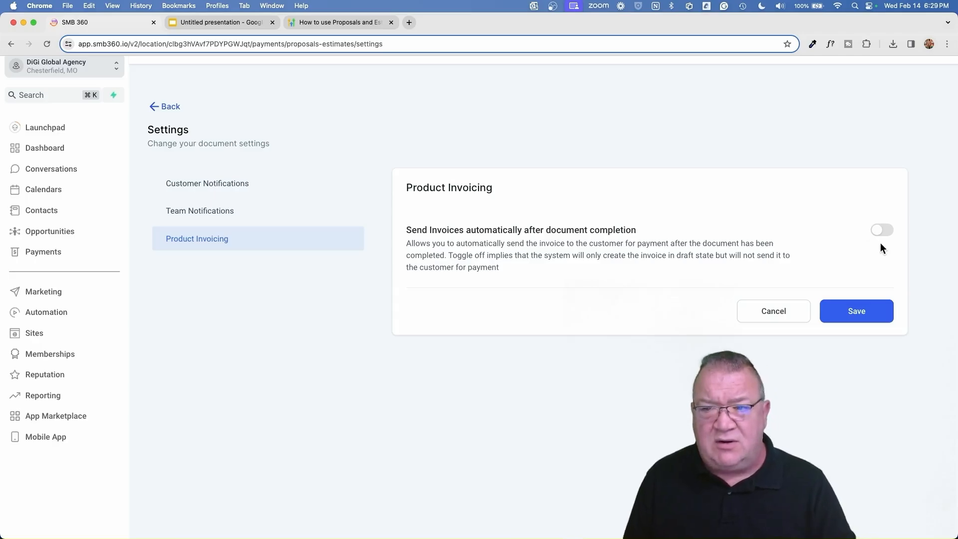
scroll(880, 242, up, 5)
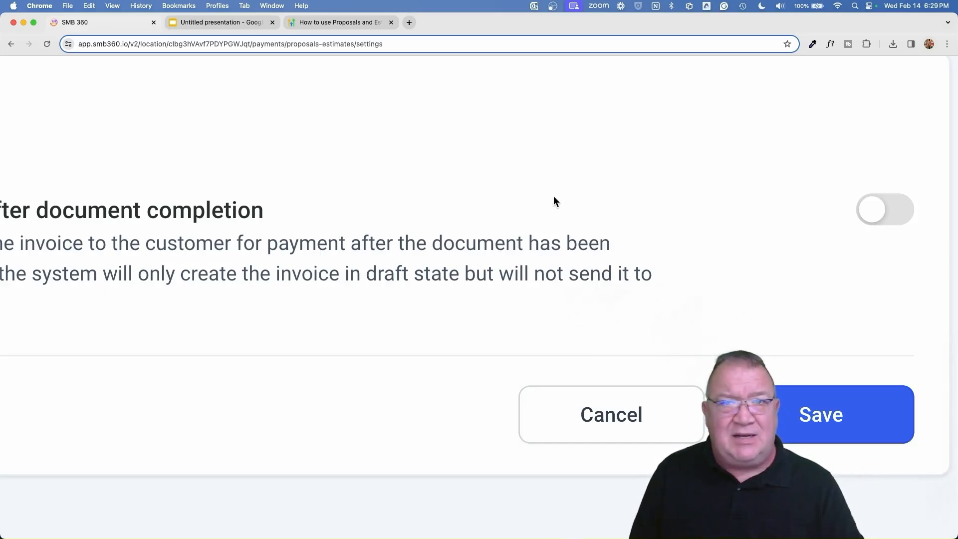
scroll(554, 197, down, 10)
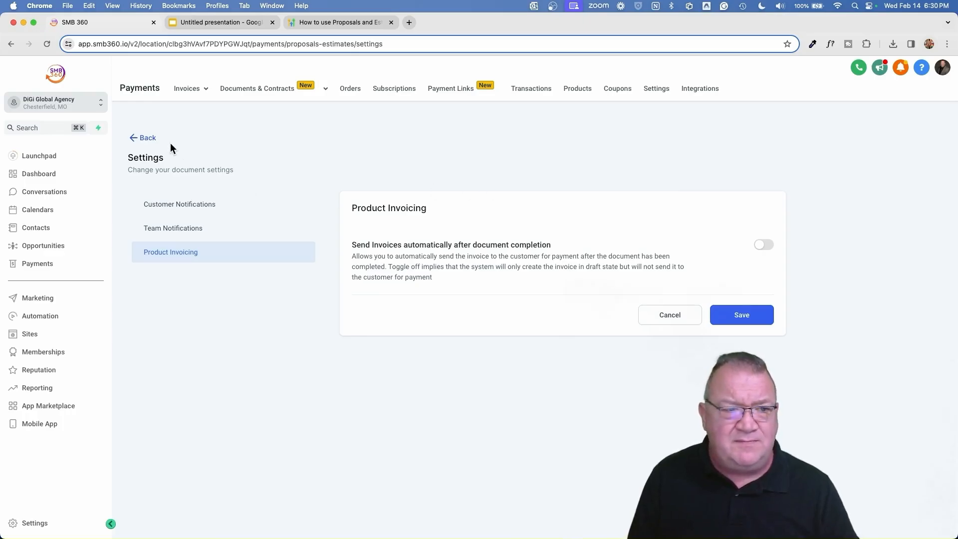
Leave the document settings, open the Documents & Contracts templates list and look over the options for adding a template.
click(142, 142)
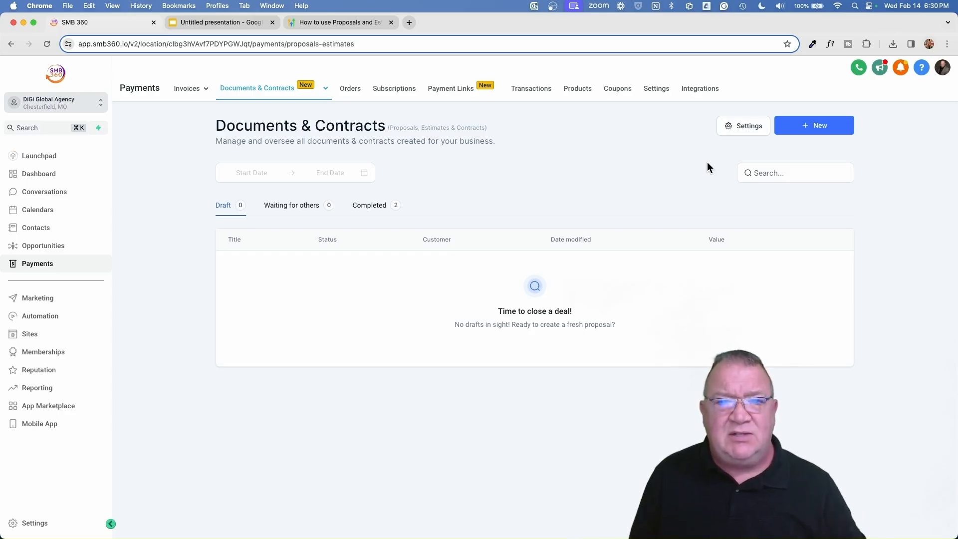
mouse_move(257, 96)
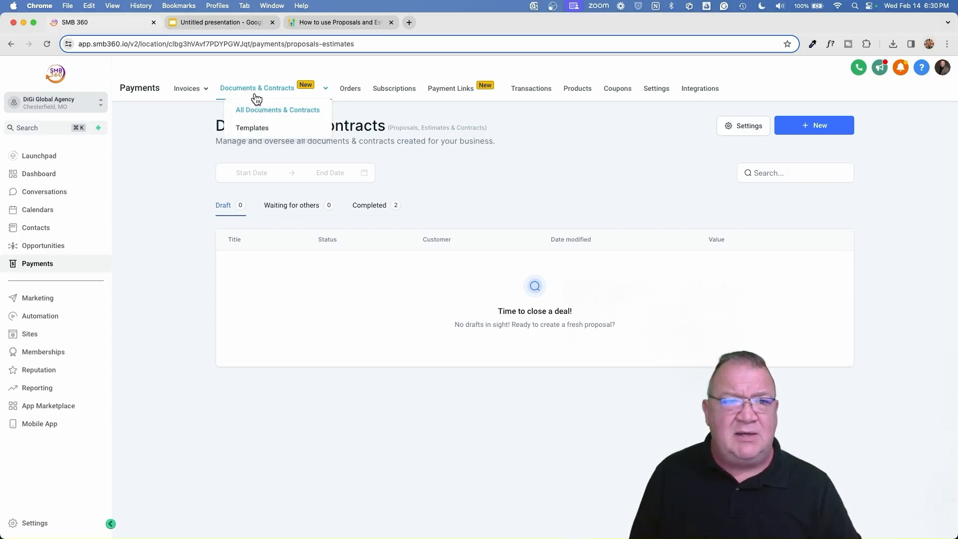
click(259, 127)
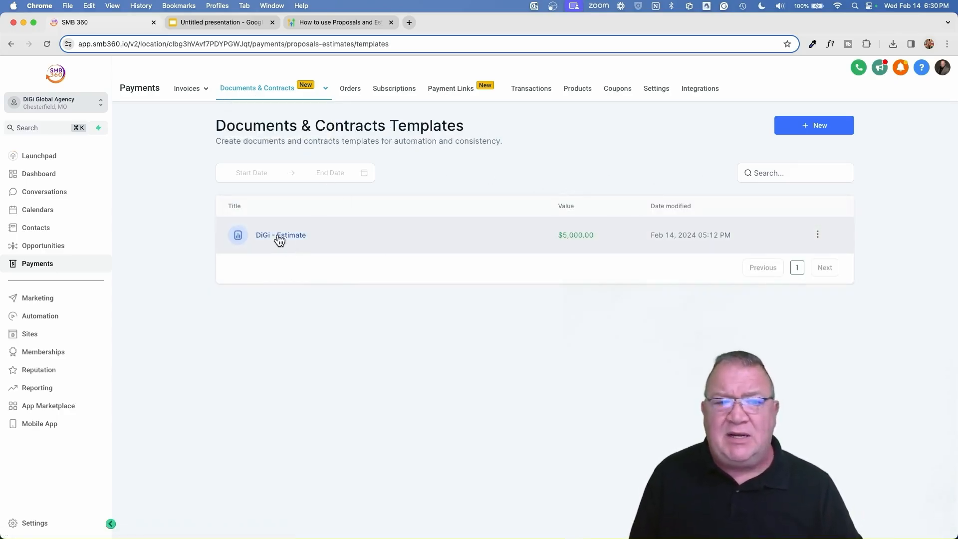
click(801, 125)
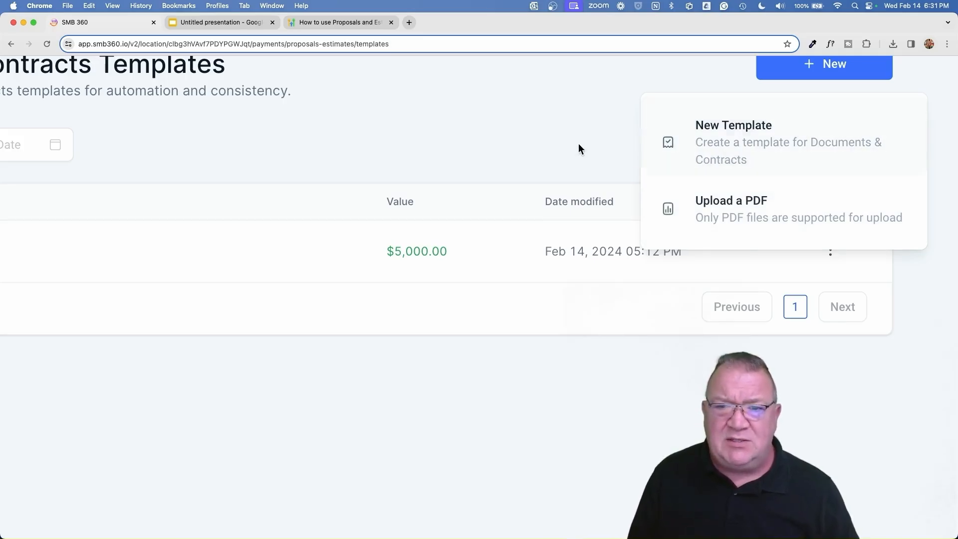
click(564, 143)
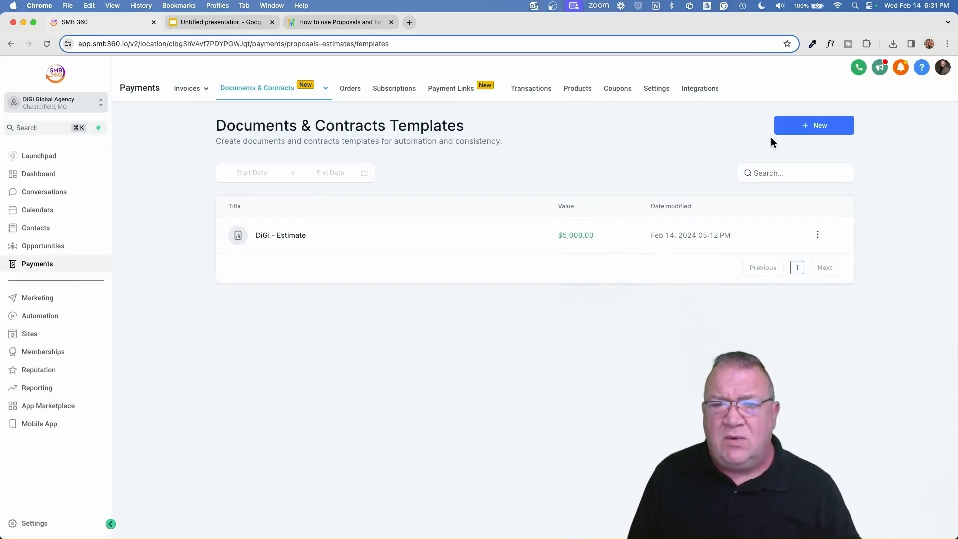
Create a new Documents & Contracts template, name it Marketing Agency Contract and save it.
click(799, 126)
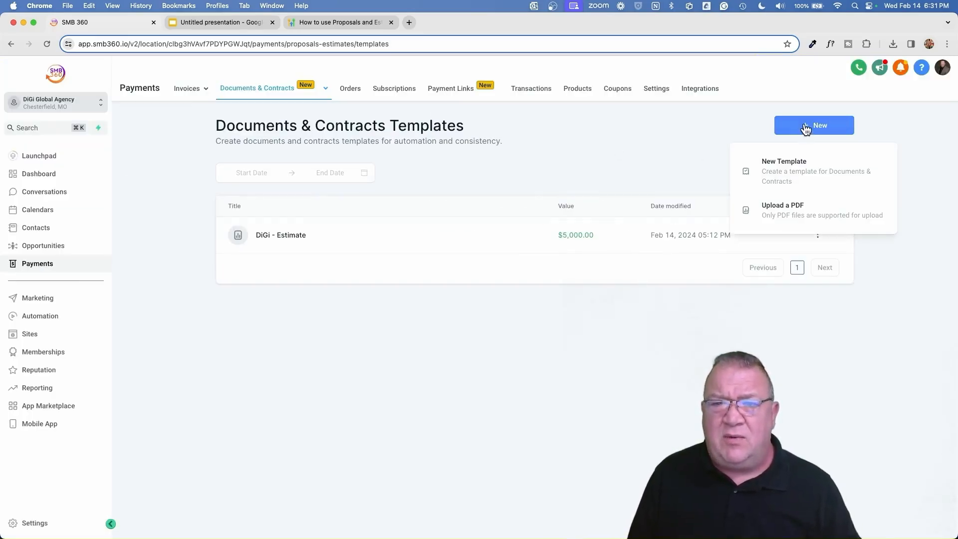
click(797, 165)
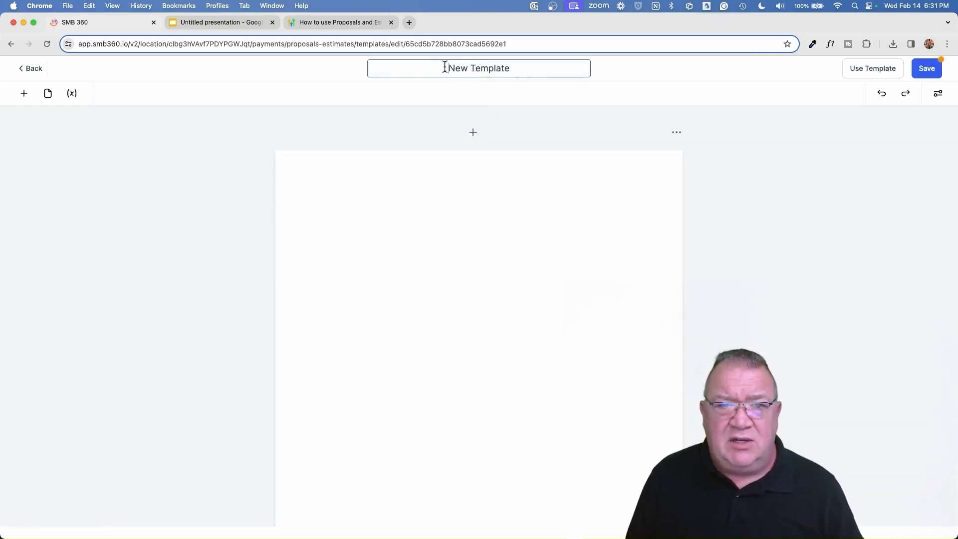
drag(442, 66, 533, 70)
text(Marketing Agency Contract)
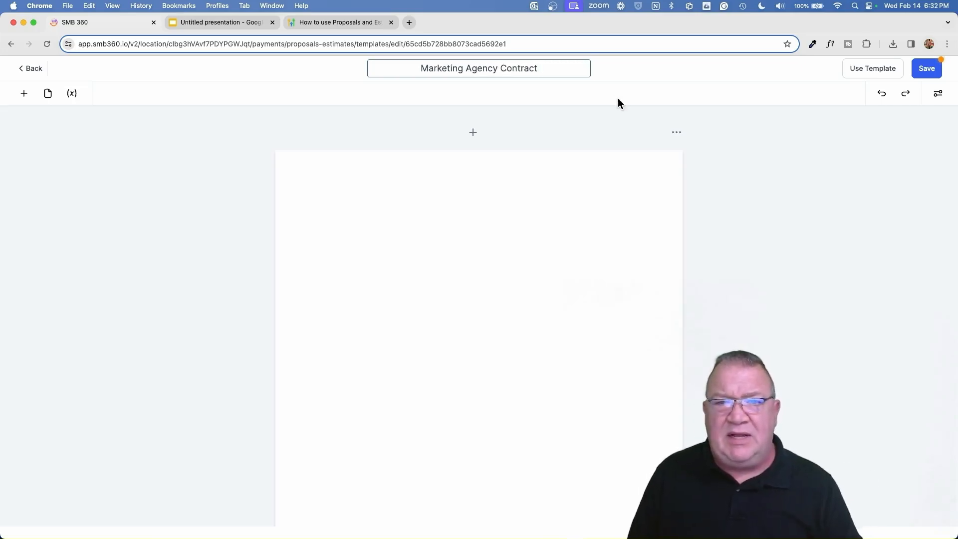
click(926, 68)
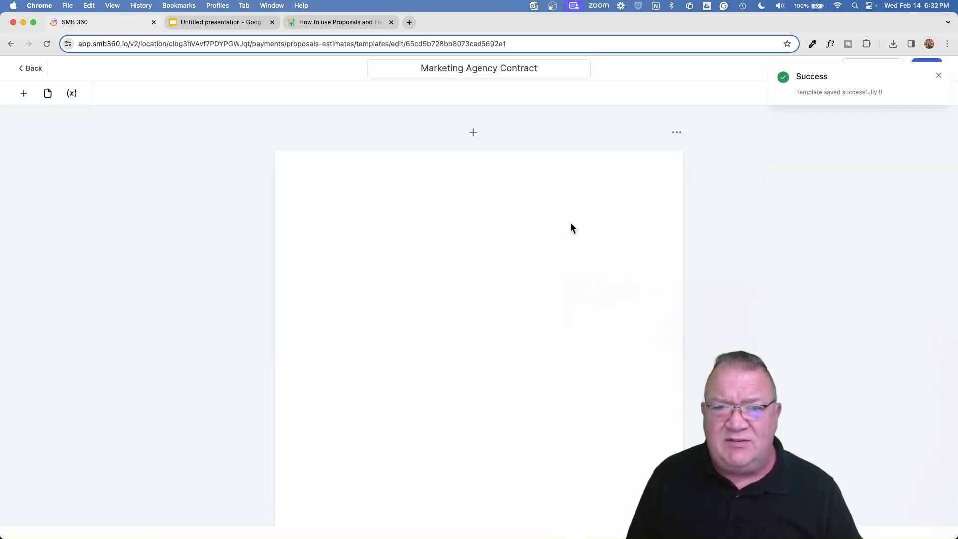
click(937, 75)
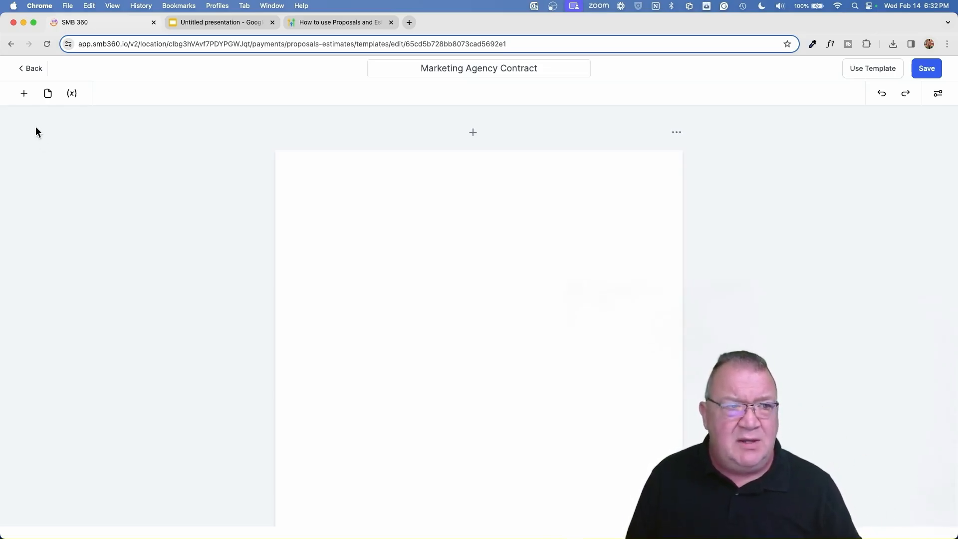
Examine the blocks and fillable fields available for the template and view its page overview.
click(24, 95)
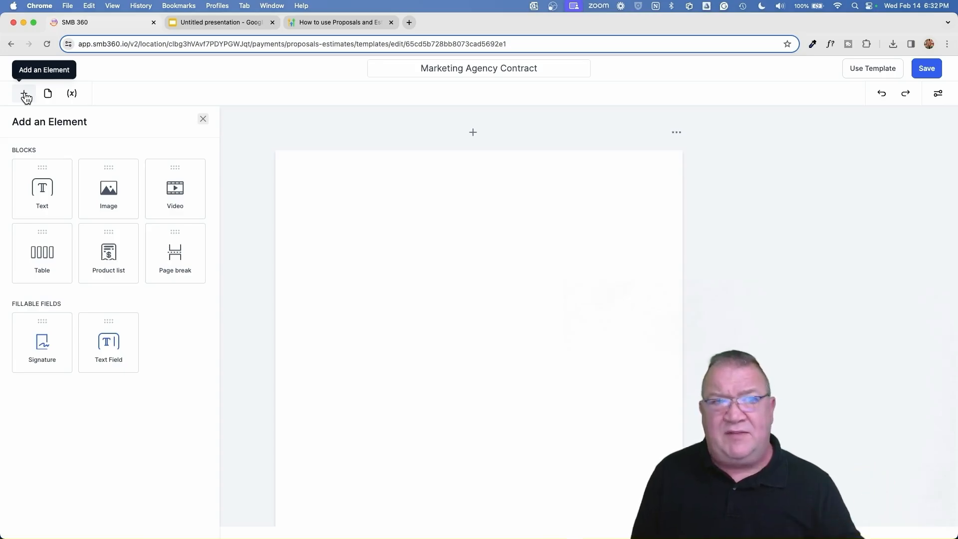
click(25, 95)
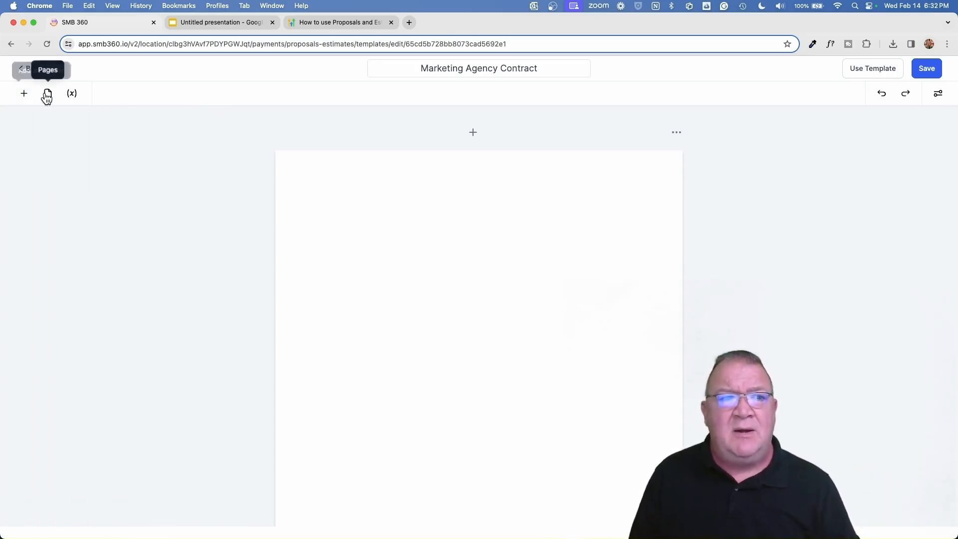
scroll(56, 140, up, 5)
scroll(57, 141, up, 3)
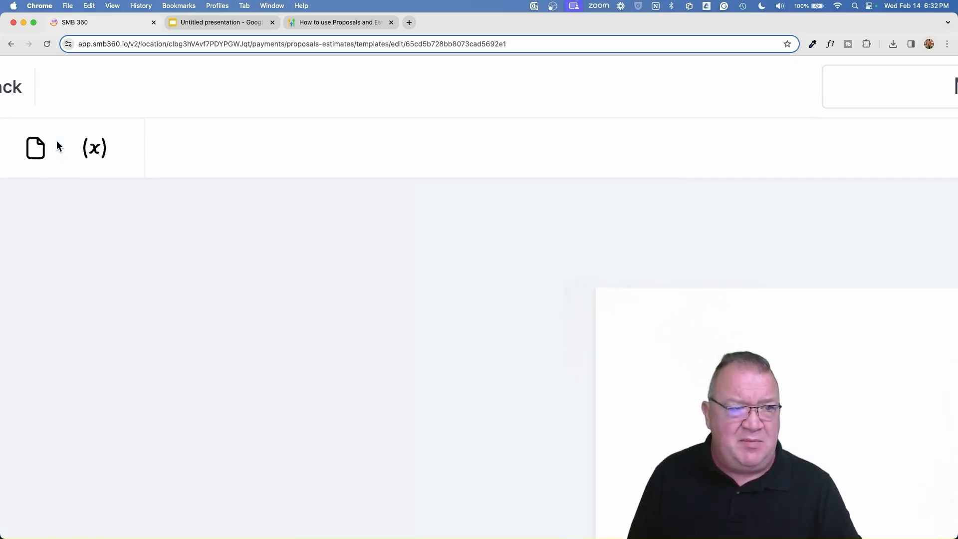
scroll(56, 141, left, 2)
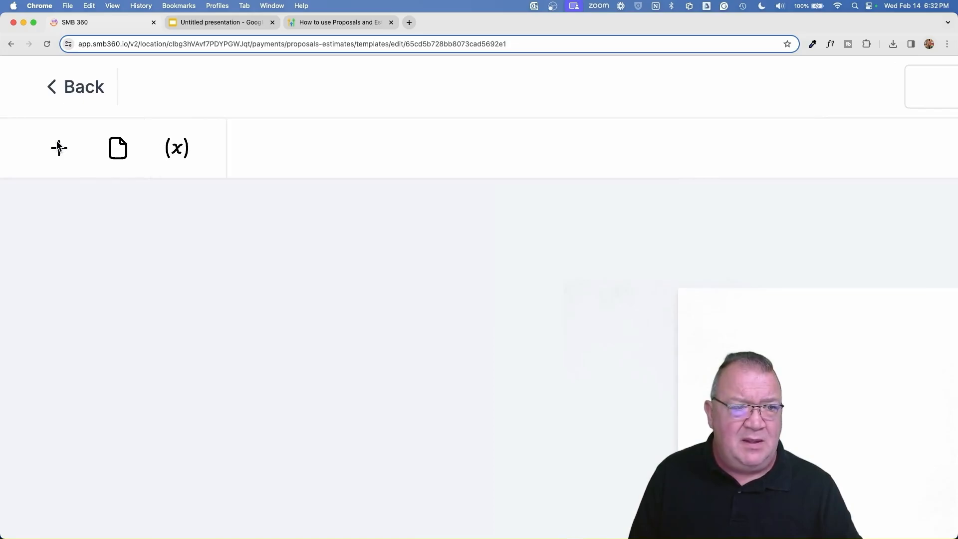
click(116, 151)
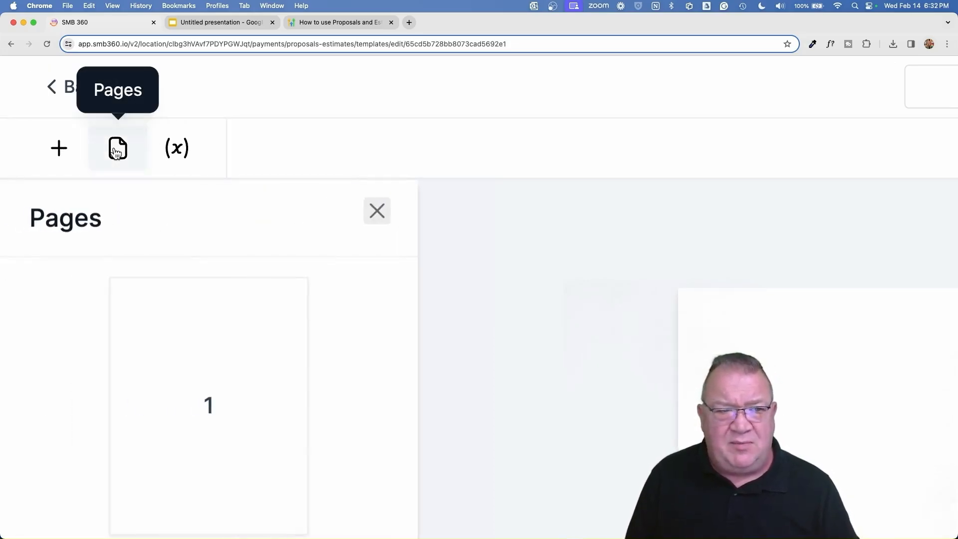
scroll(151, 310, up, 5)
scroll(155, 311, up, 10)
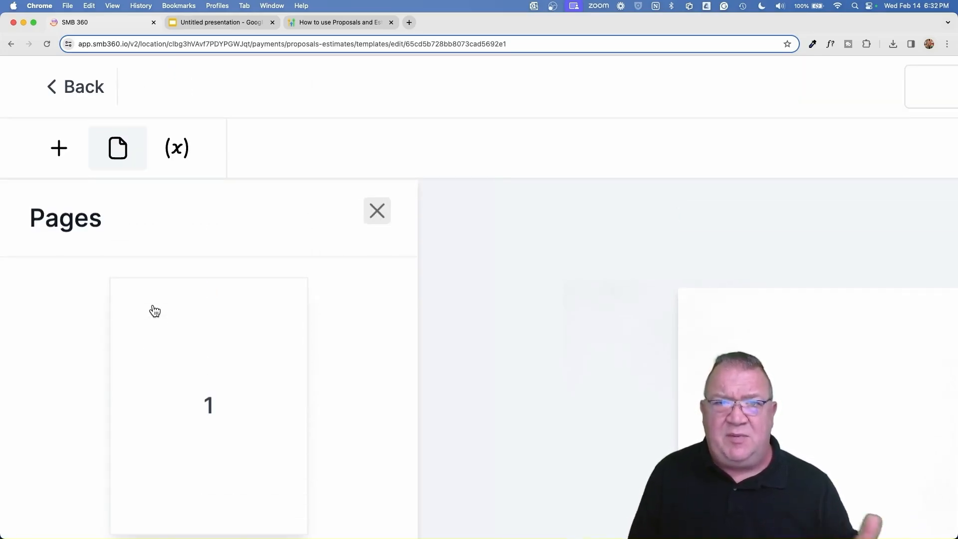
Close the page overview and view the template's document variables.
click(376, 213)
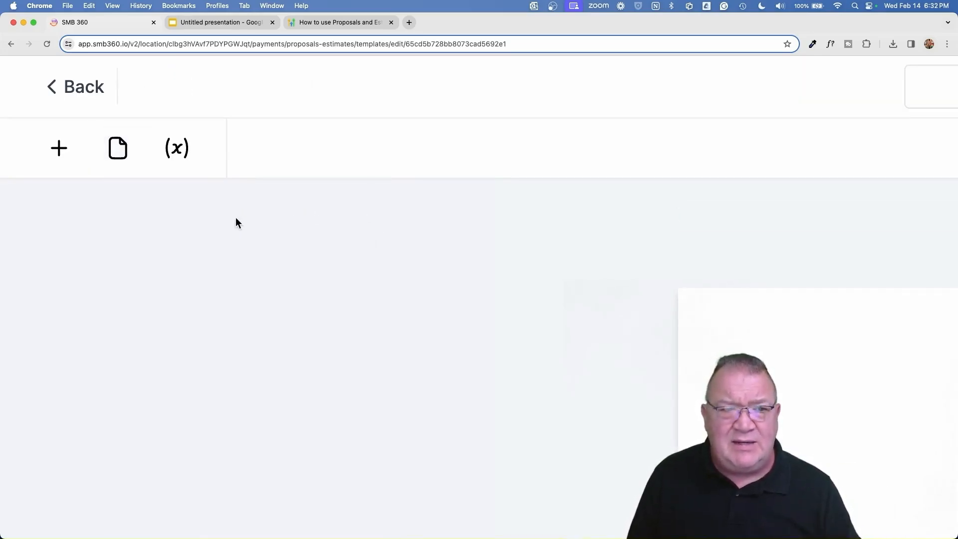
click(177, 150)
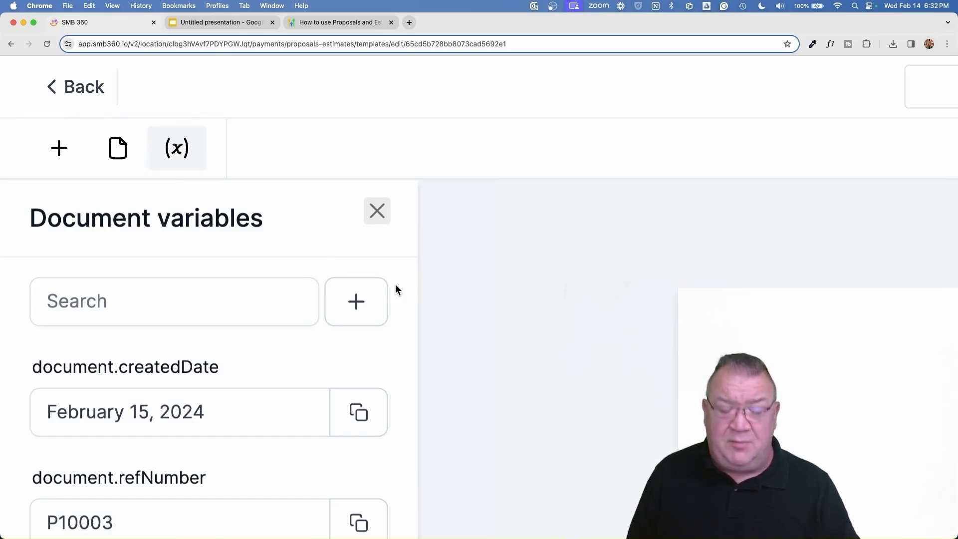
scroll(399, 287, down, 5)
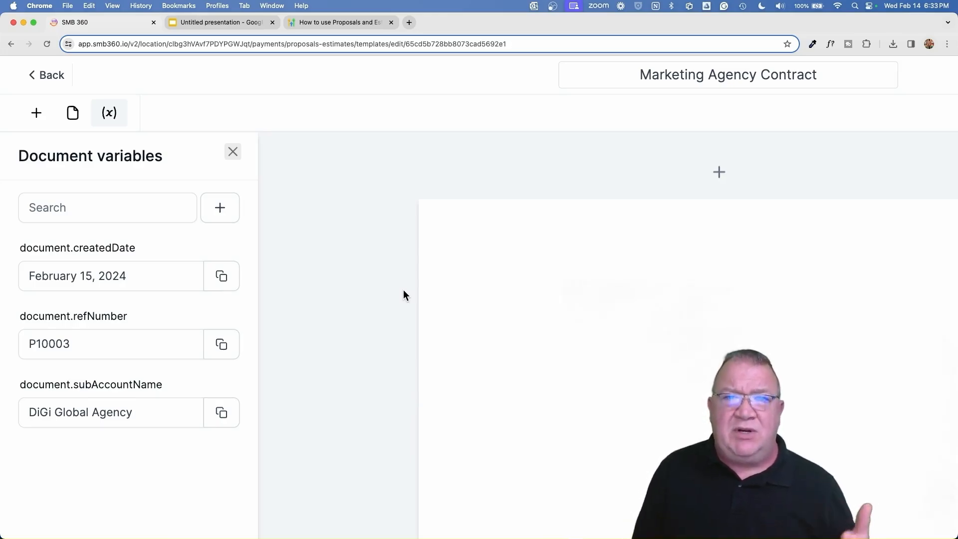
Start a new document variable and name it Project_Name.
click(220, 209)
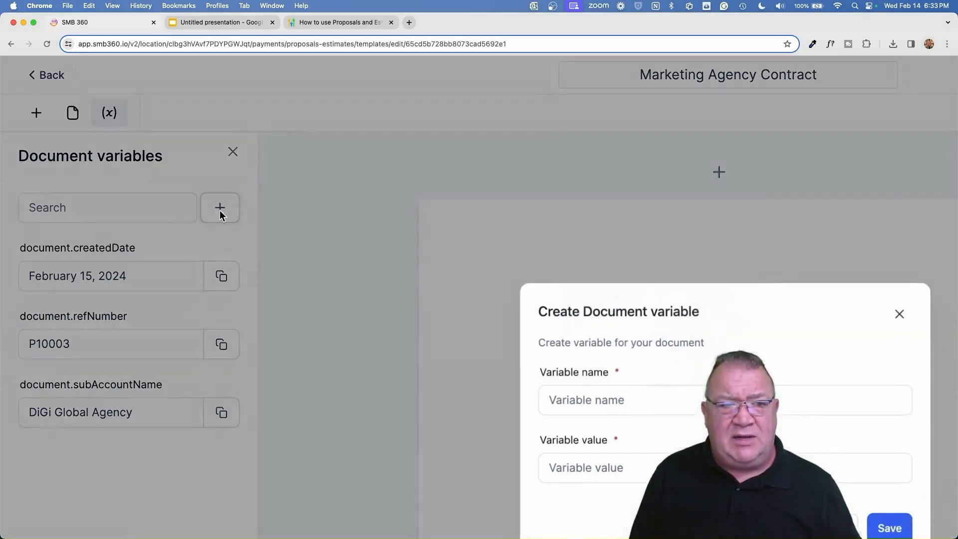
scroll(670, 357, down, 3)
click(618, 294)
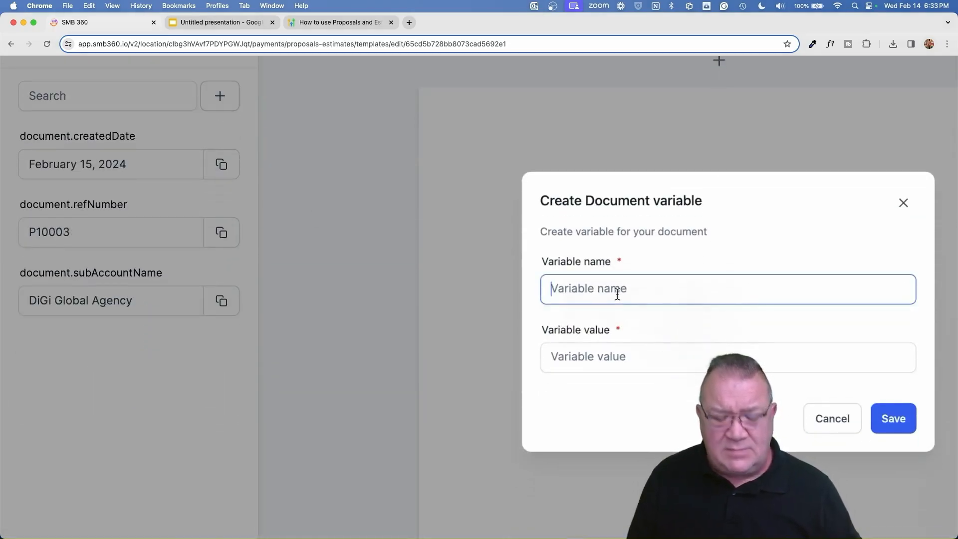
text(Proje)
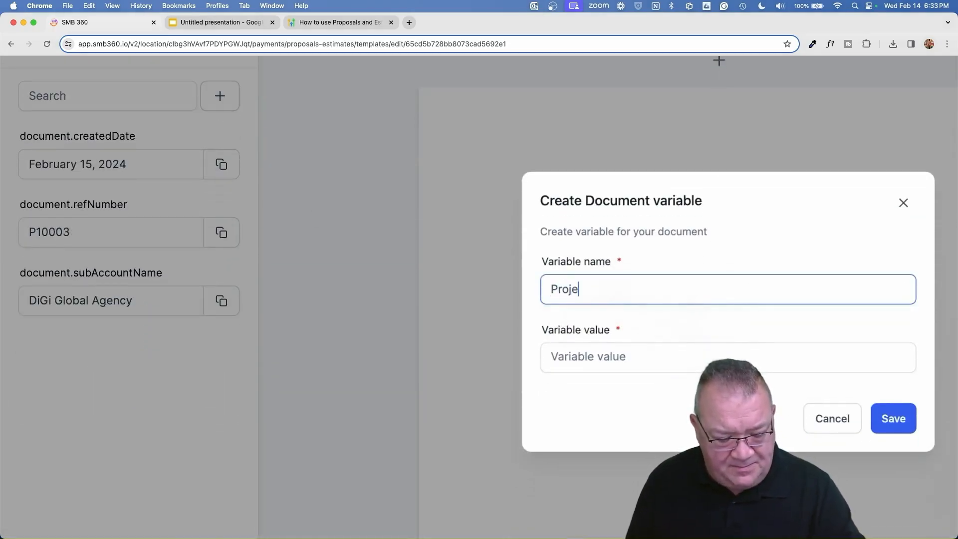
text(ct Name)
key(Left)
key(Left)
key(Left)
key(Left)
key(Left)
key(Right)
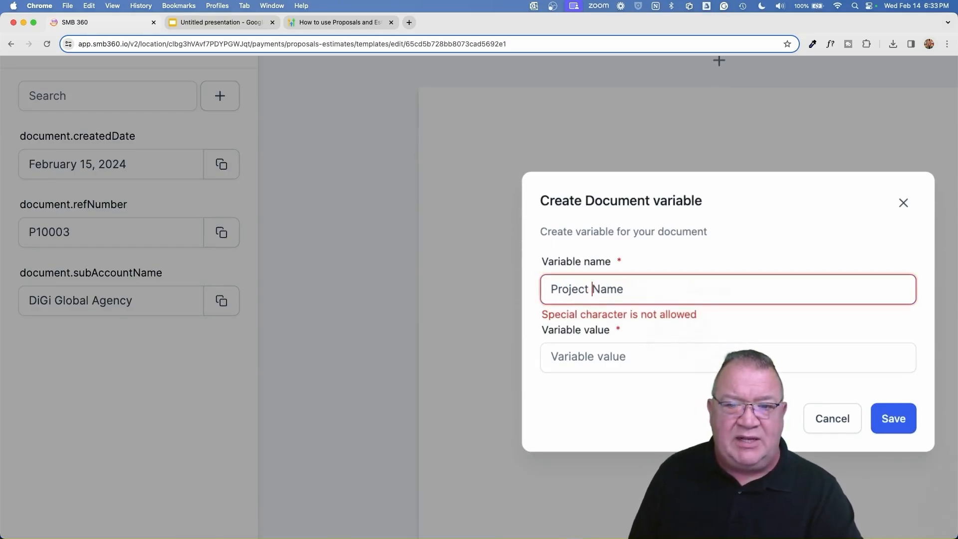
key(BackSpace)
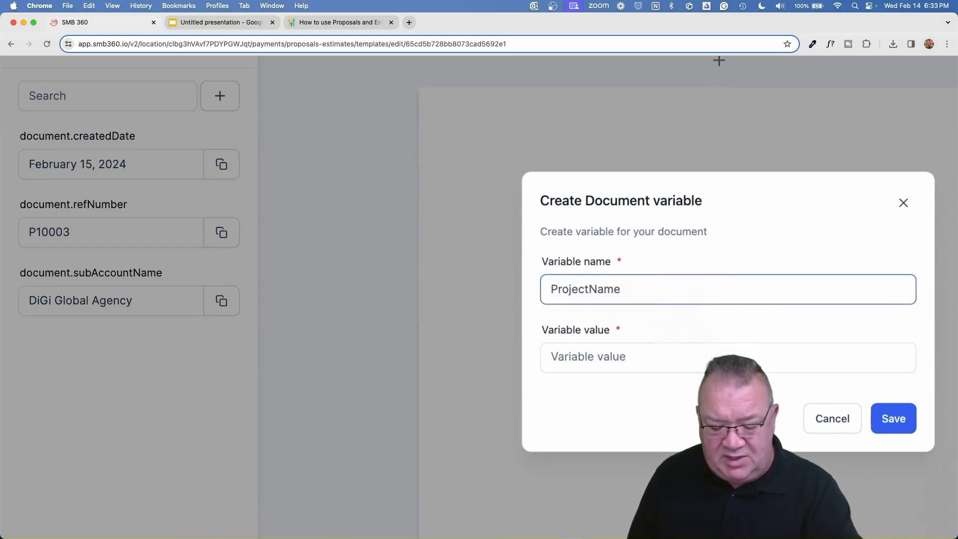
text(_)
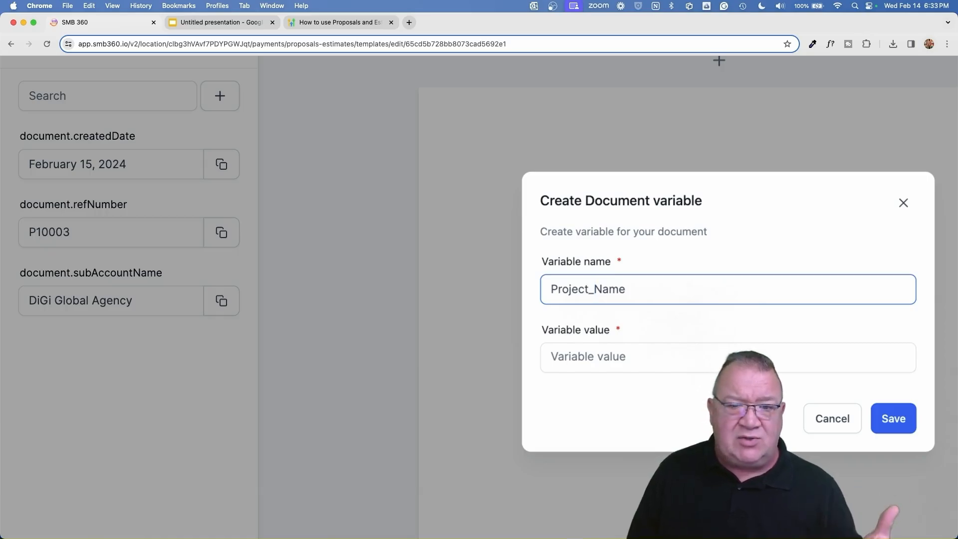
key(BackSpace)
text(-)
key(BackSpace)
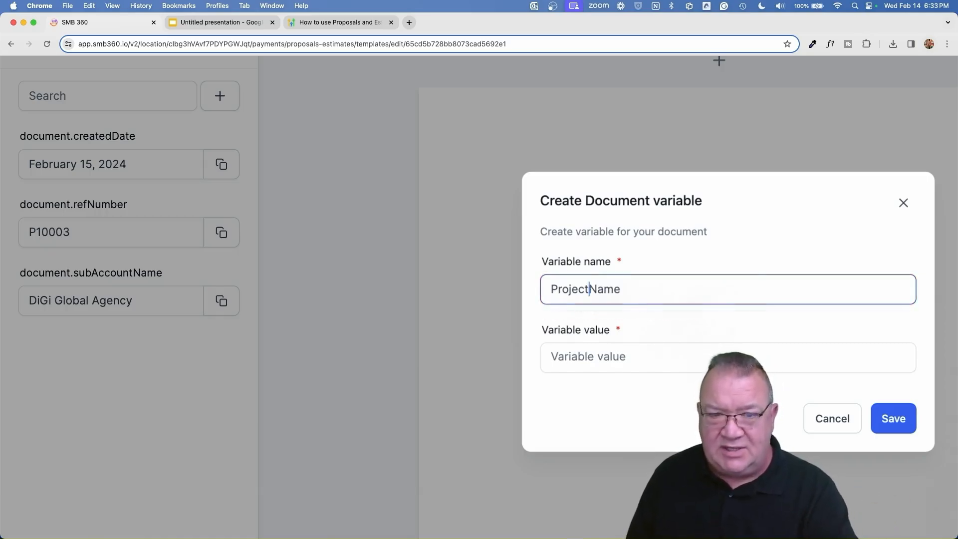
text(_)
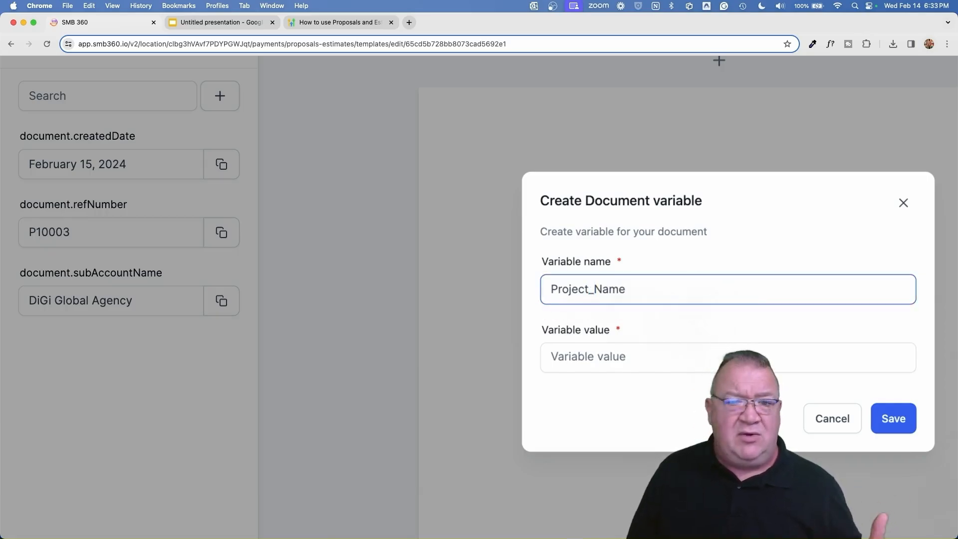
Give the new variable the value My Awesome Project and save it.
click(601, 354)
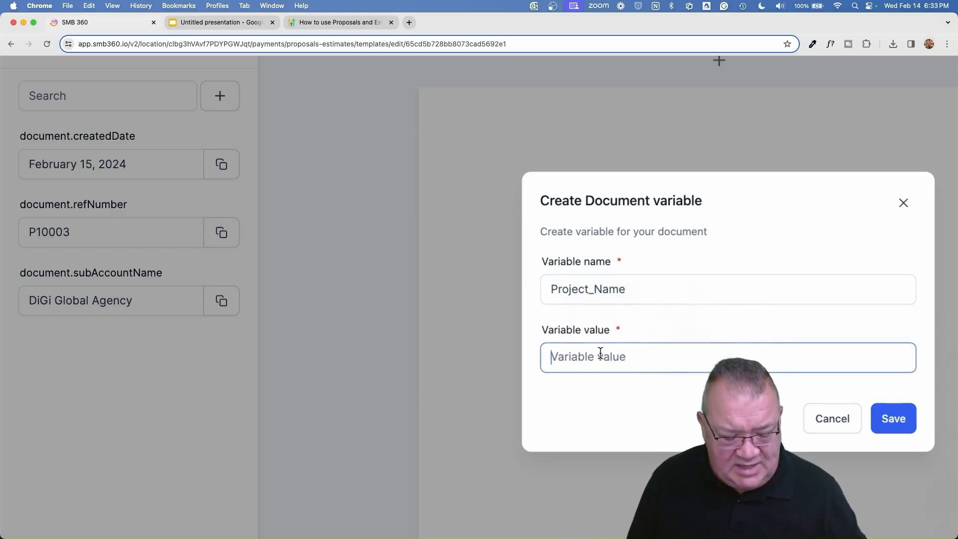
text(My Awesome )
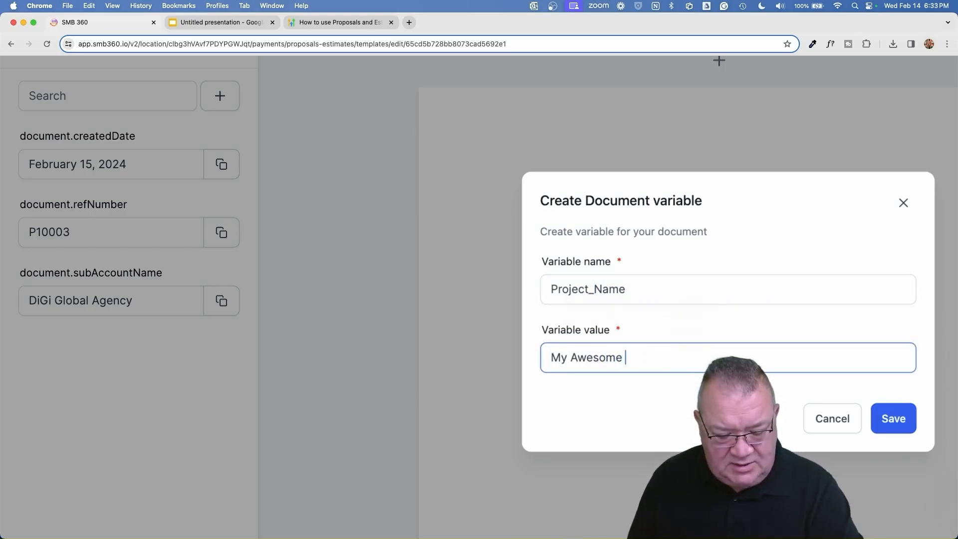
text(Project)
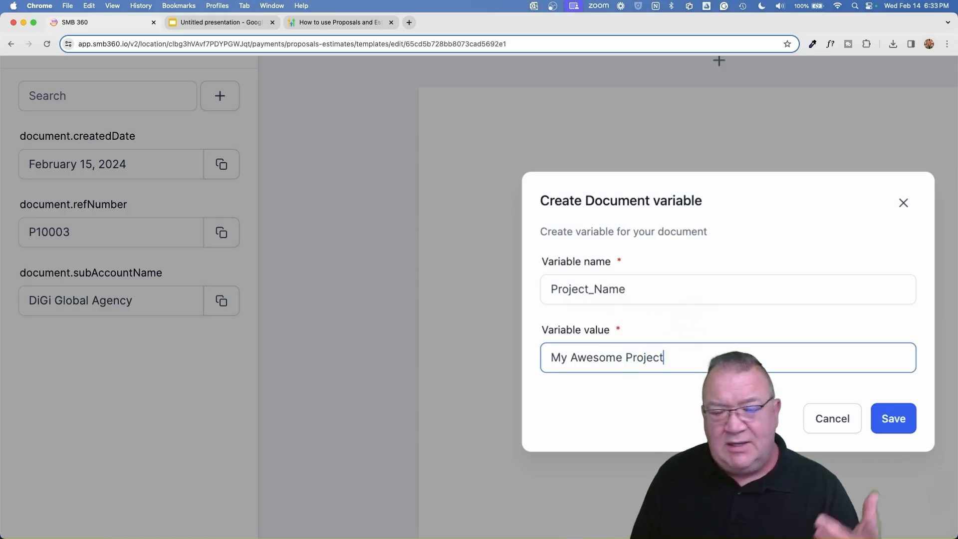
click(899, 422)
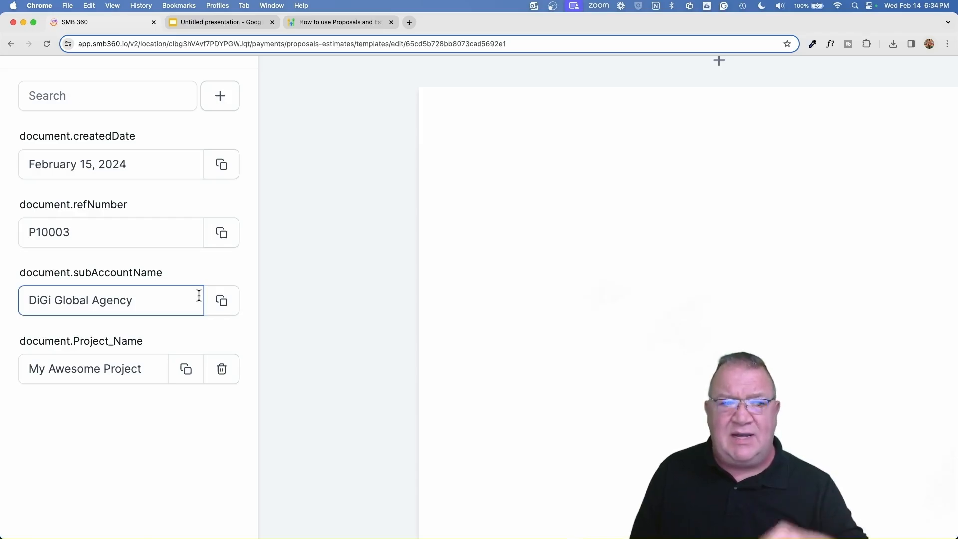
Add a text block to the page and replace its body placeholder with the copied Project_Name variable.
click(186, 370)
scroll(469, 333, down, 5)
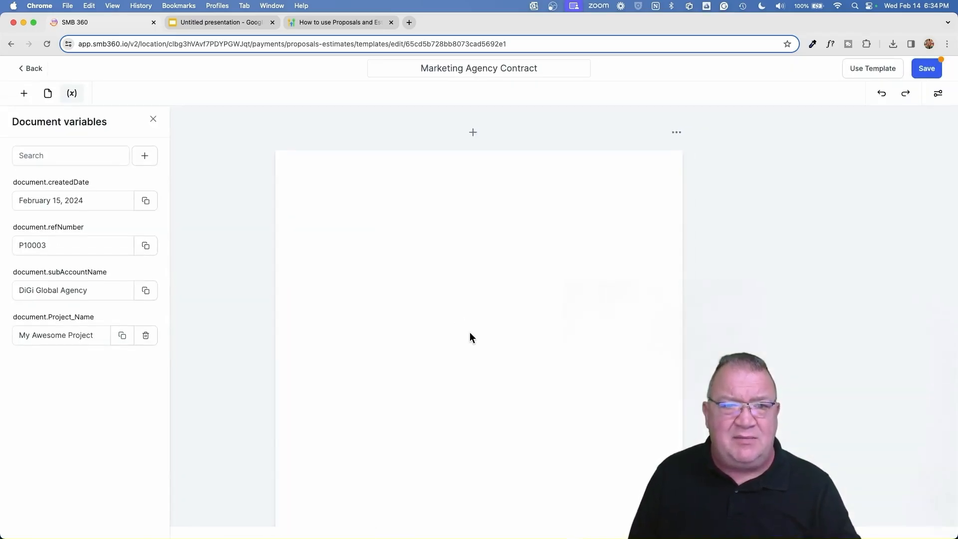
click(422, 266)
click(24, 93)
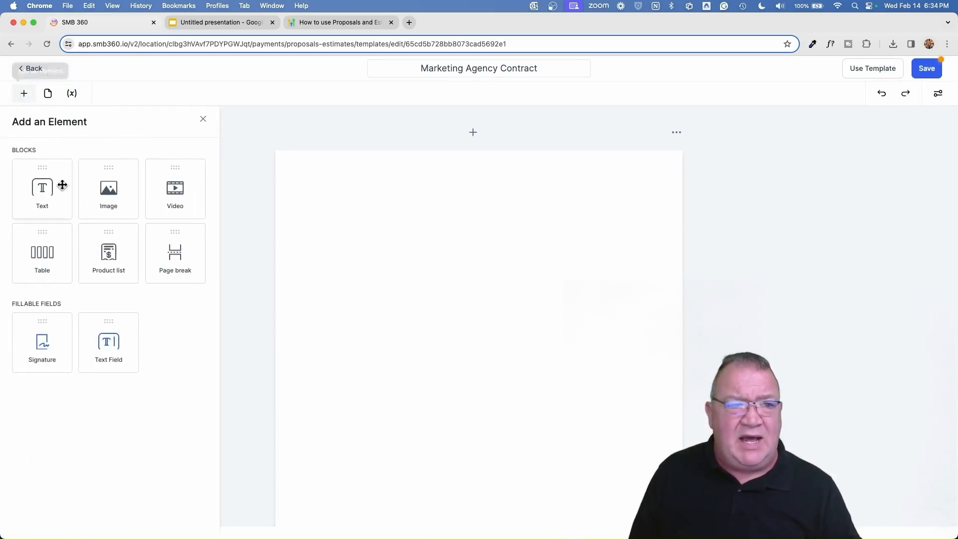
click(36, 199)
drag(26, 184, 318, 220)
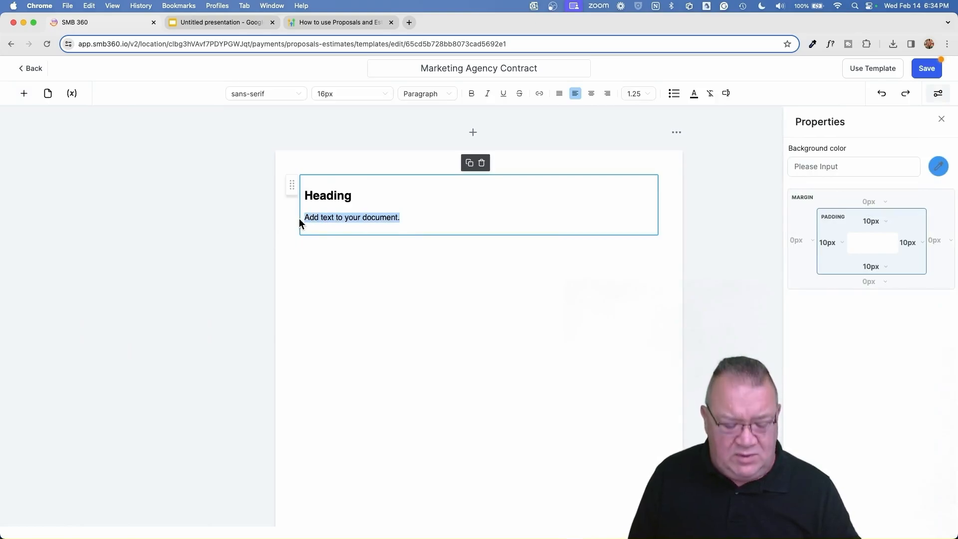
key(cmd+v)
key(Return)
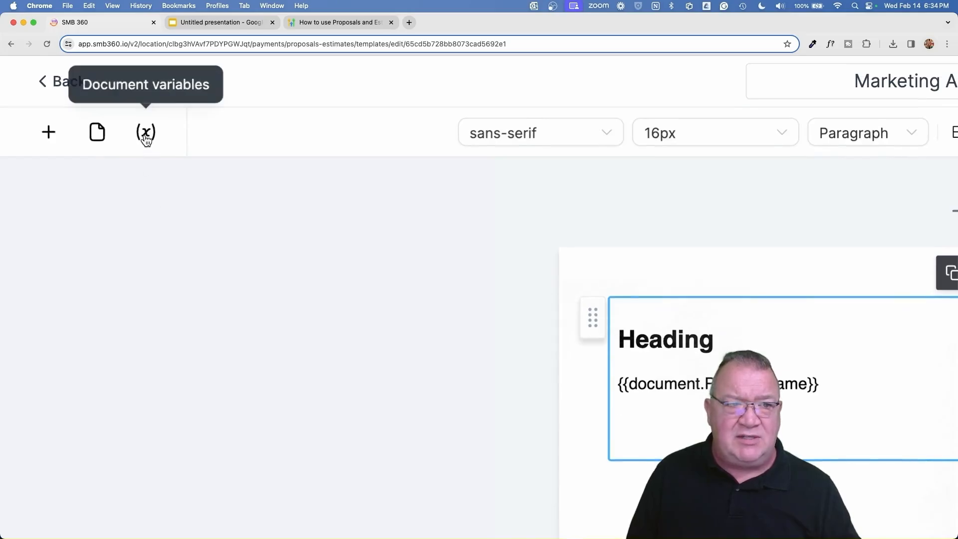
Compare the Project_Name placeholder in the text block with its entry in the document variables.
click(146, 139)
scroll(160, 319, down, 5)
click(63, 385)
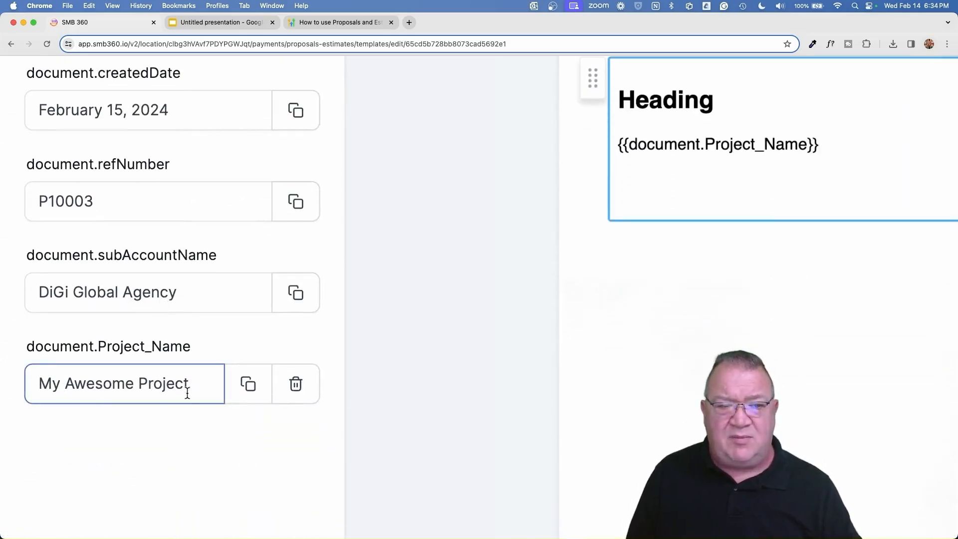
click(225, 428)
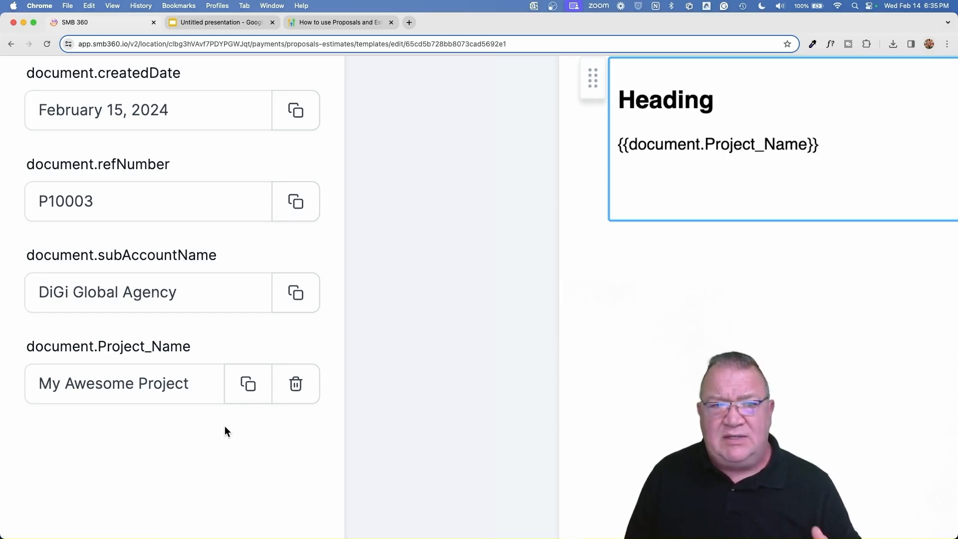
key(super+0)
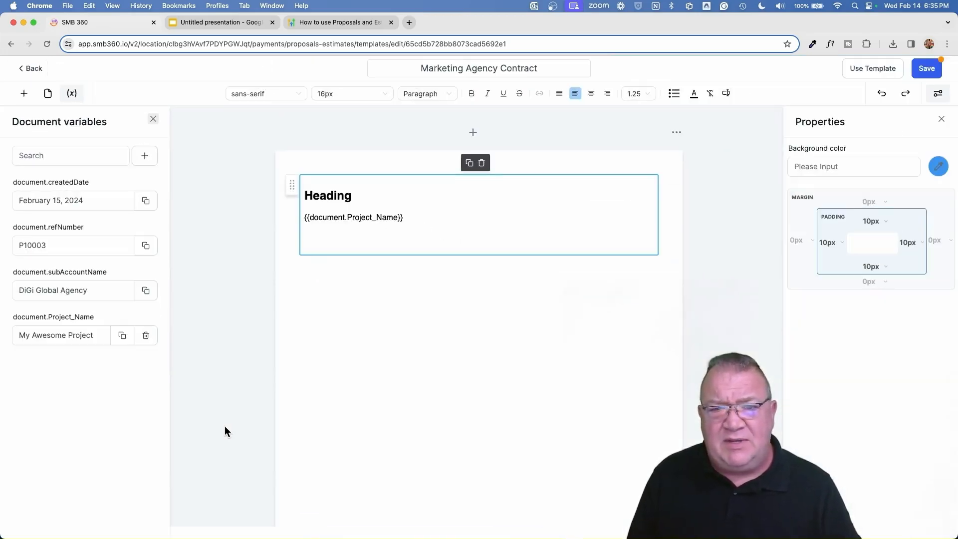
click(664, 286)
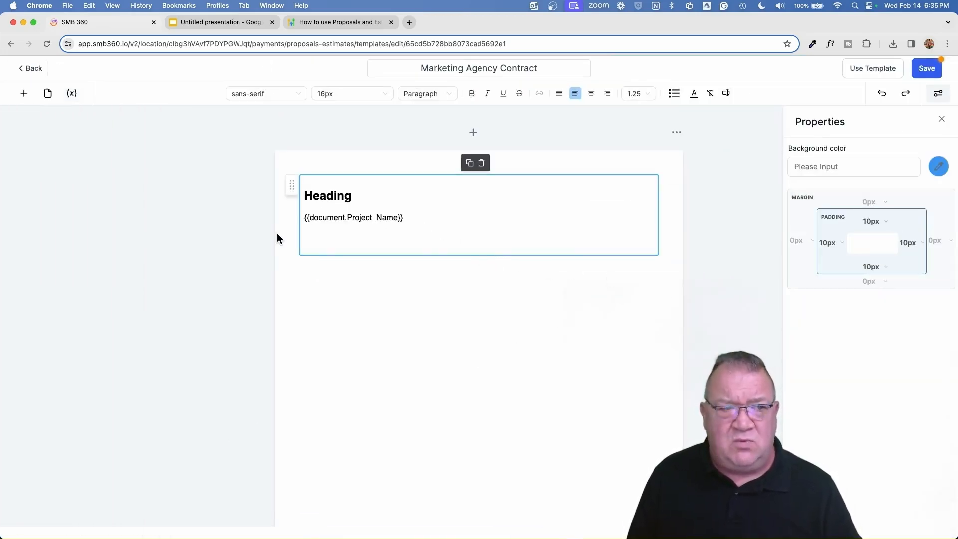
Add a table block below the text block and an image block beneath the table.
click(23, 95)
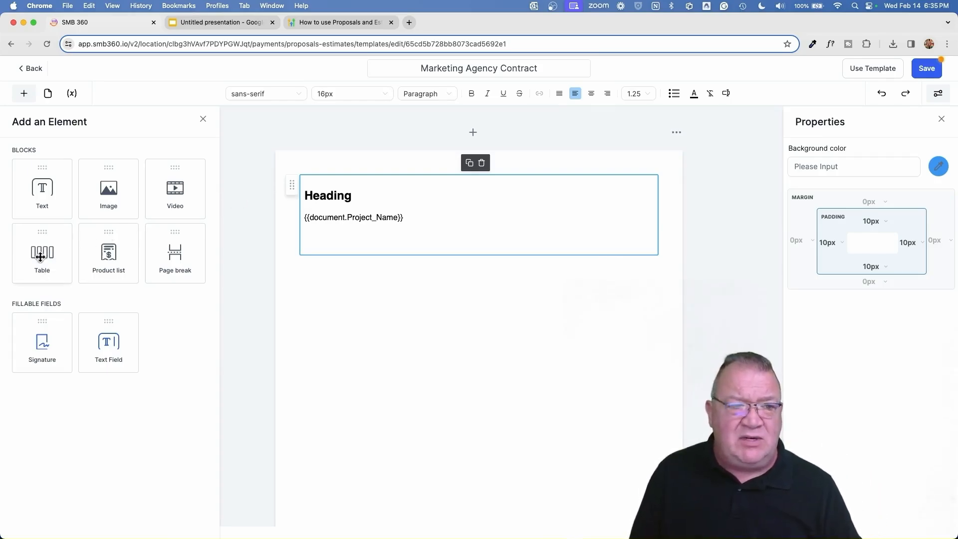
drag(37, 252, 408, 310)
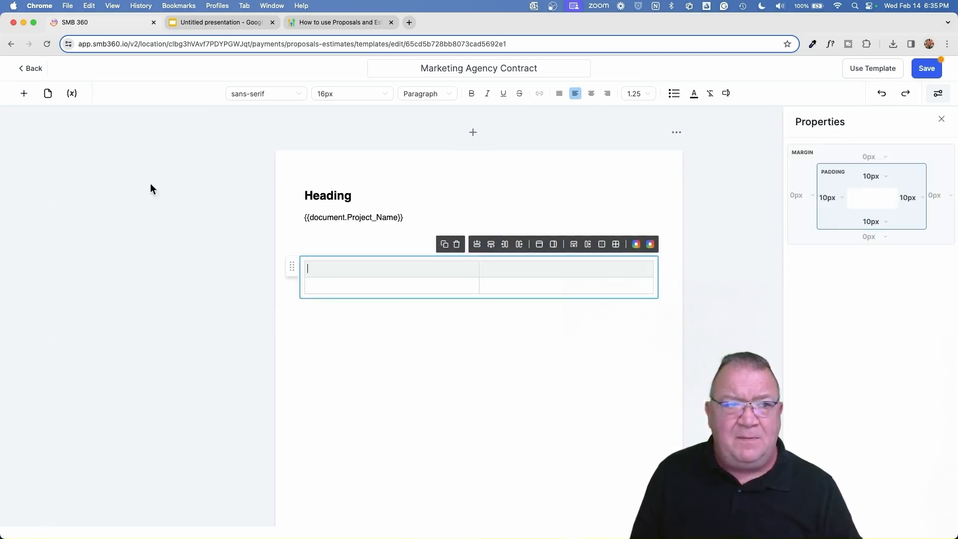
click(23, 94)
drag(107, 188, 336, 328)
drag(346, 298, 353, 325)
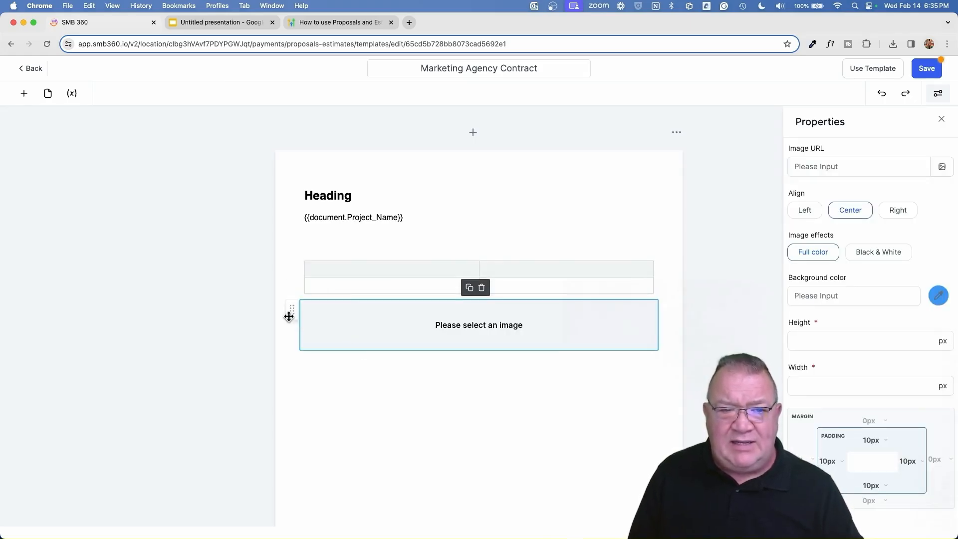
Move the image block above the table and back below it, and delete it.
drag(291, 312, 295, 259)
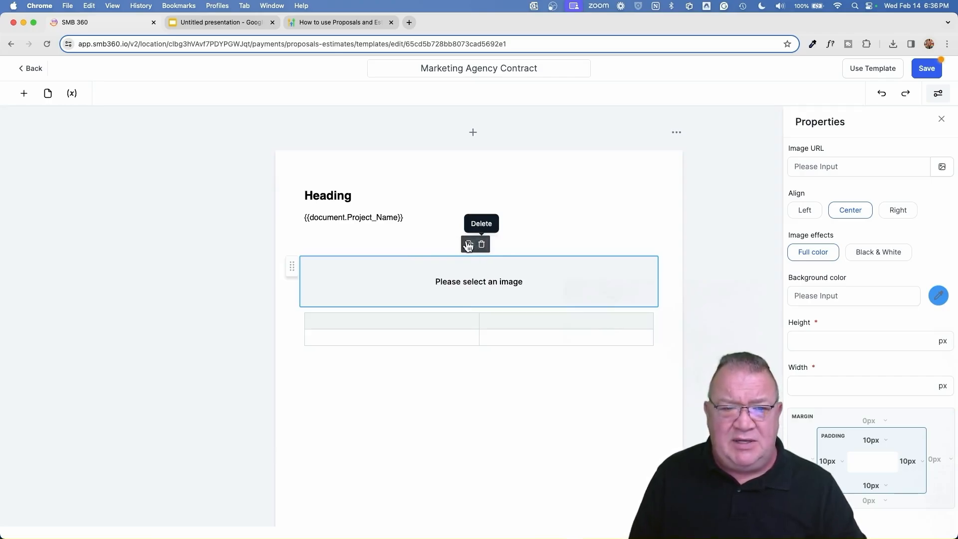
drag(288, 271, 316, 345)
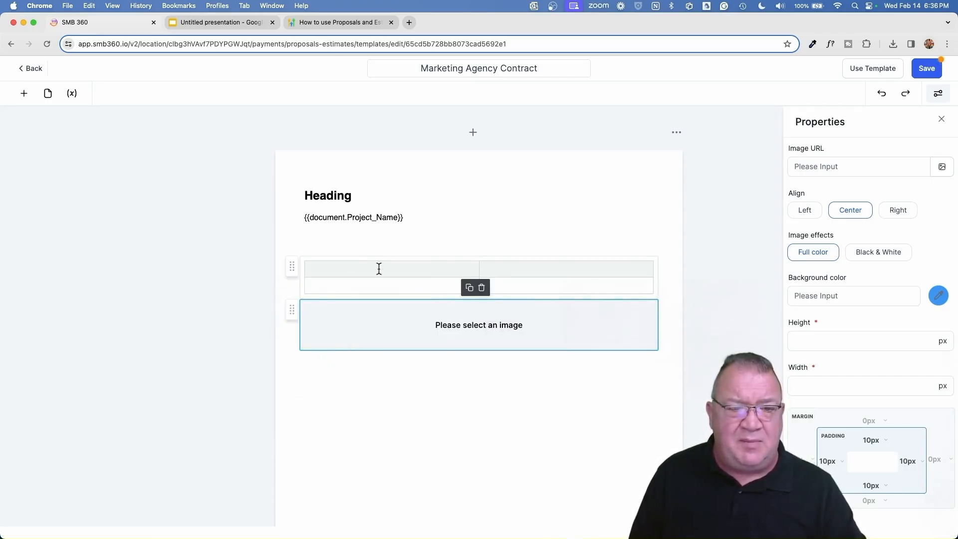
click(481, 287)
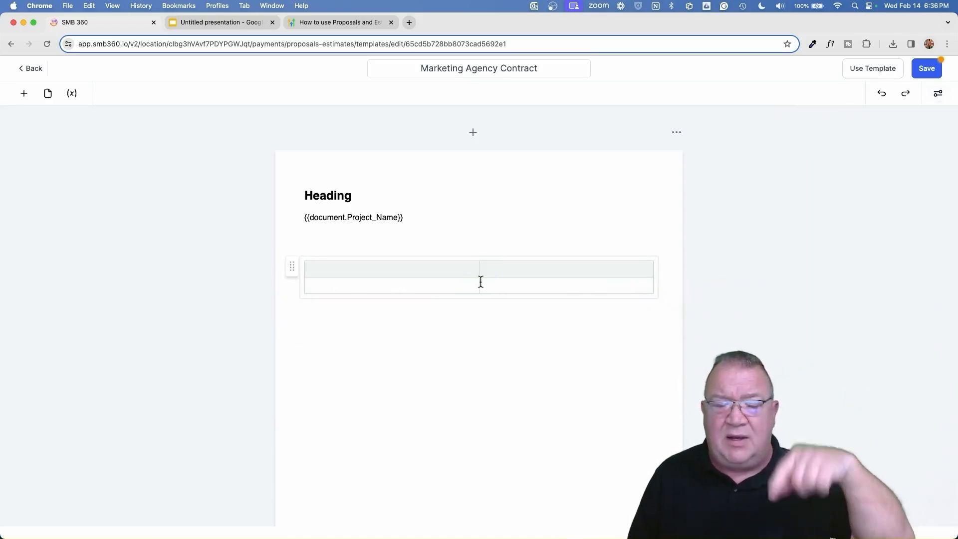
Delete the table block and the text block from the page.
click(514, 285)
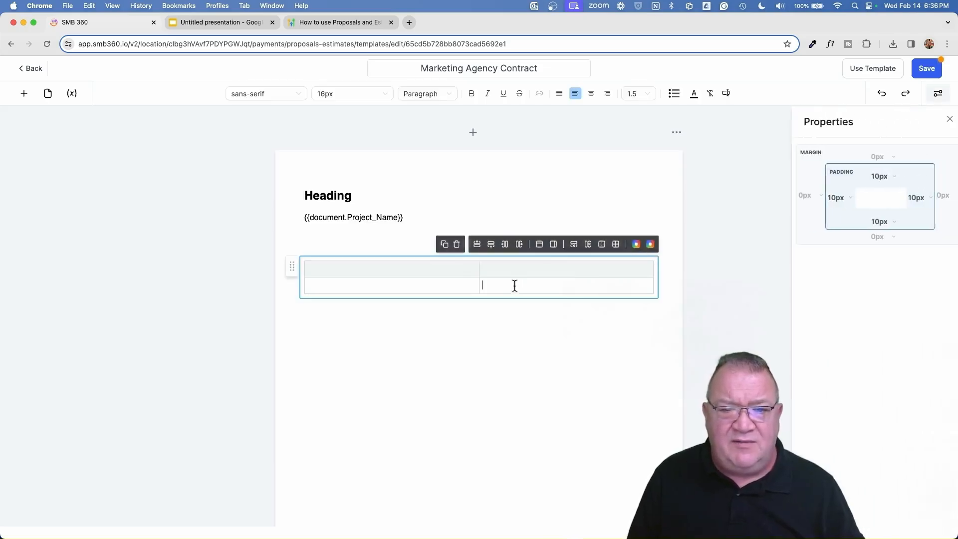
click(453, 248)
click(485, 192)
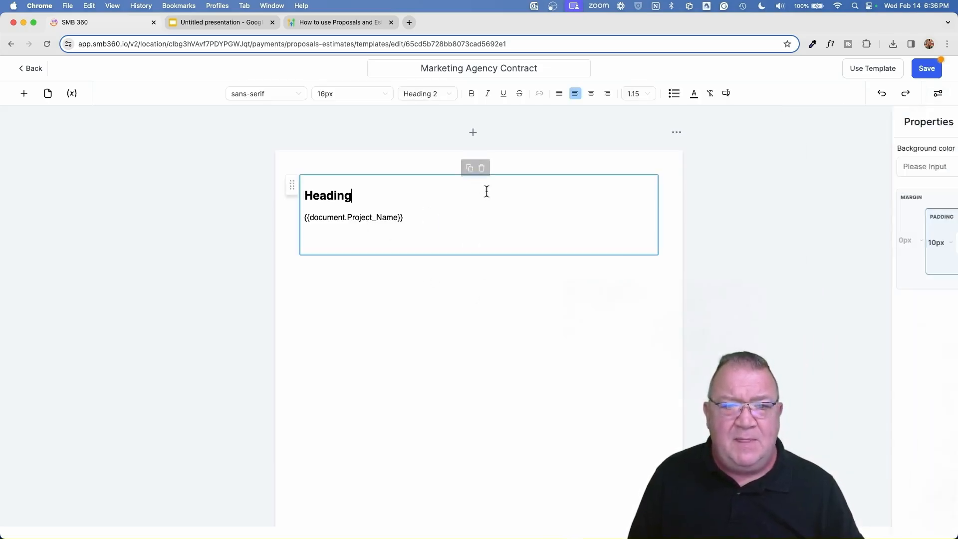
click(483, 164)
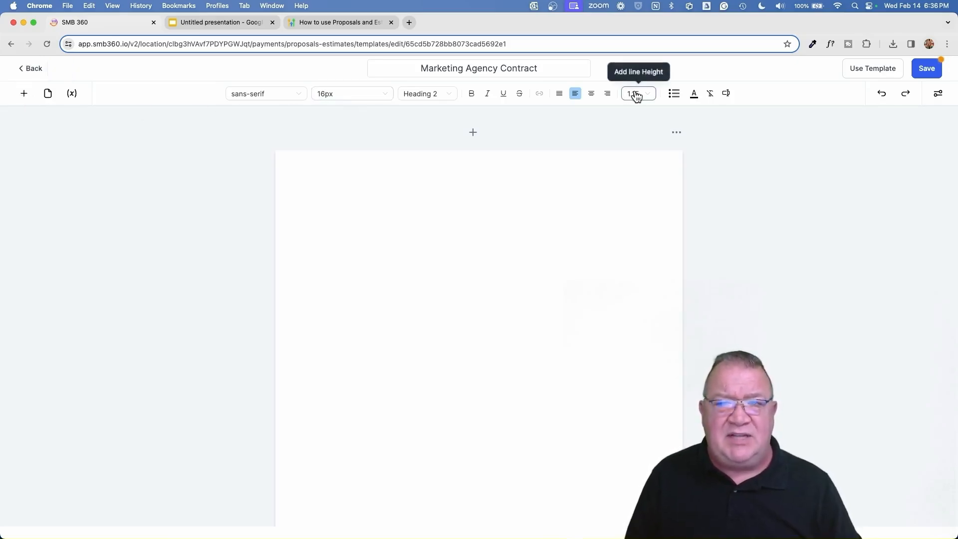
Open the page properties of the empty template page.
click(677, 133)
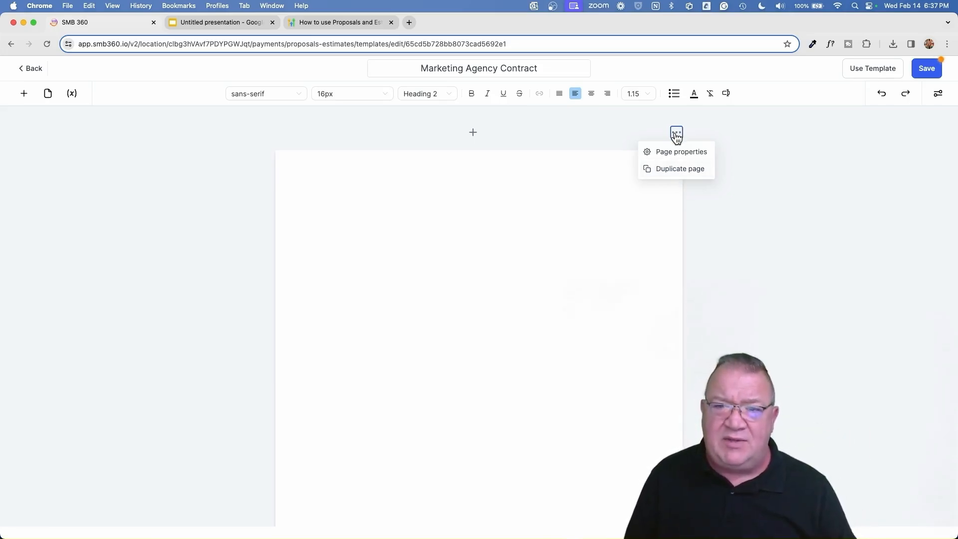
scroll(675, 138, up, 5)
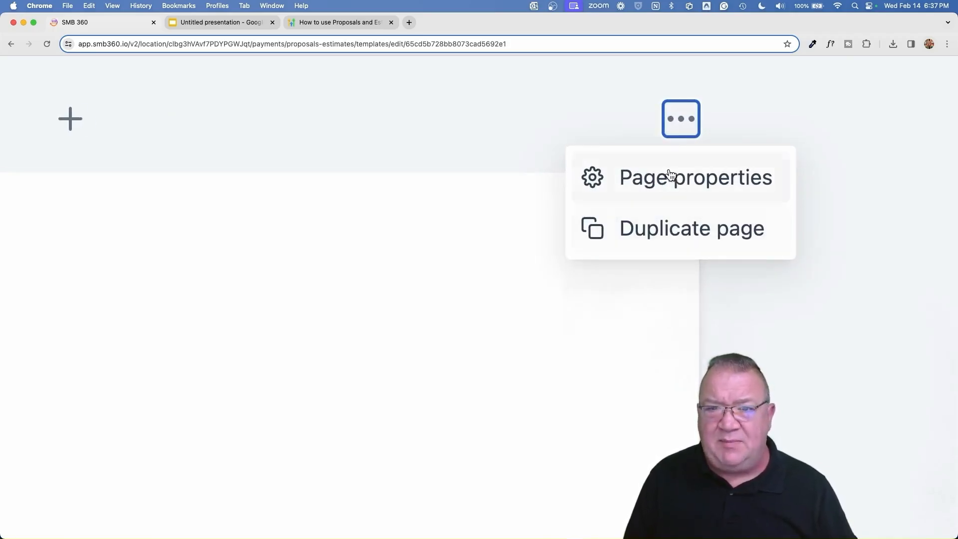
click(670, 184)
scroll(669, 184, down, 5)
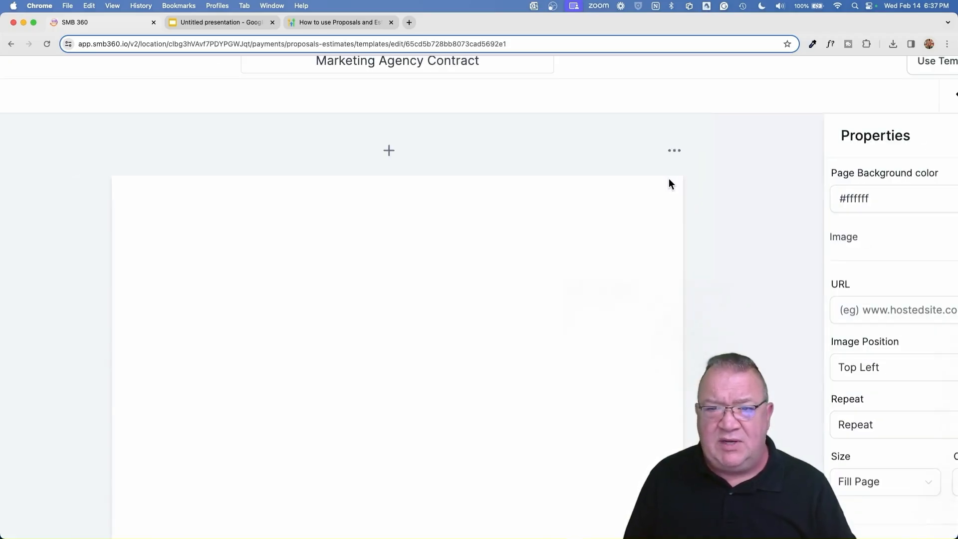
Examine the page properties for background image URL, size options and opacity, and close them without changes.
scroll(668, 178, up, 5)
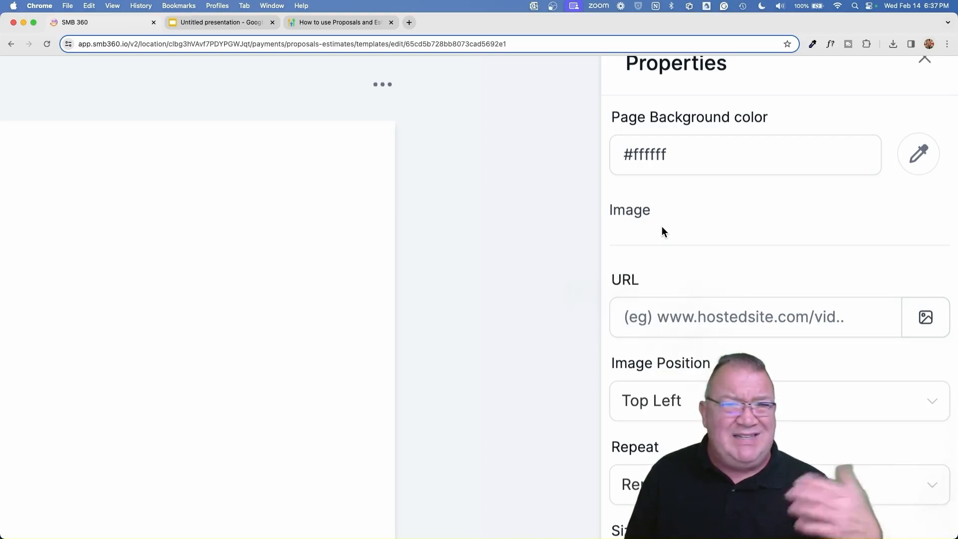
scroll(661, 226, down, 3)
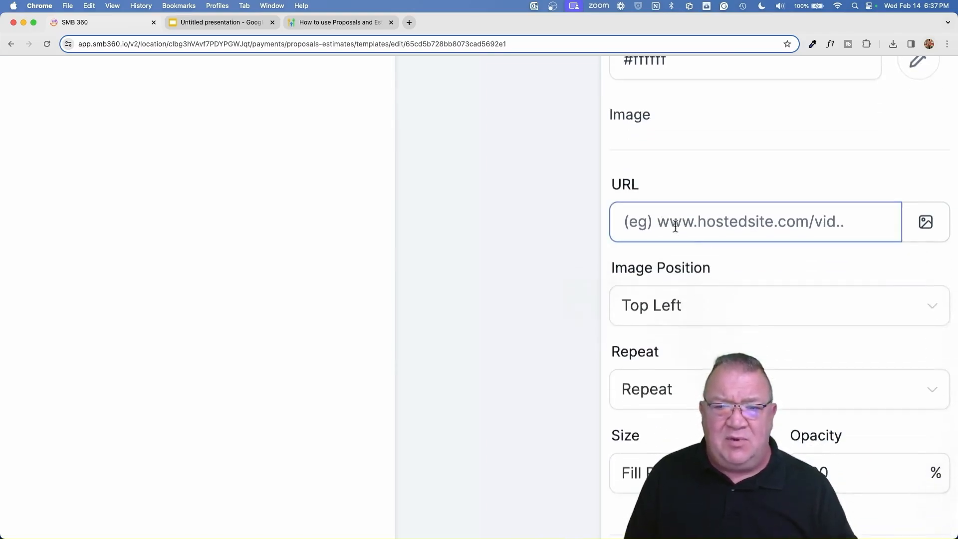
click(674, 224)
scroll(673, 224, down, 8)
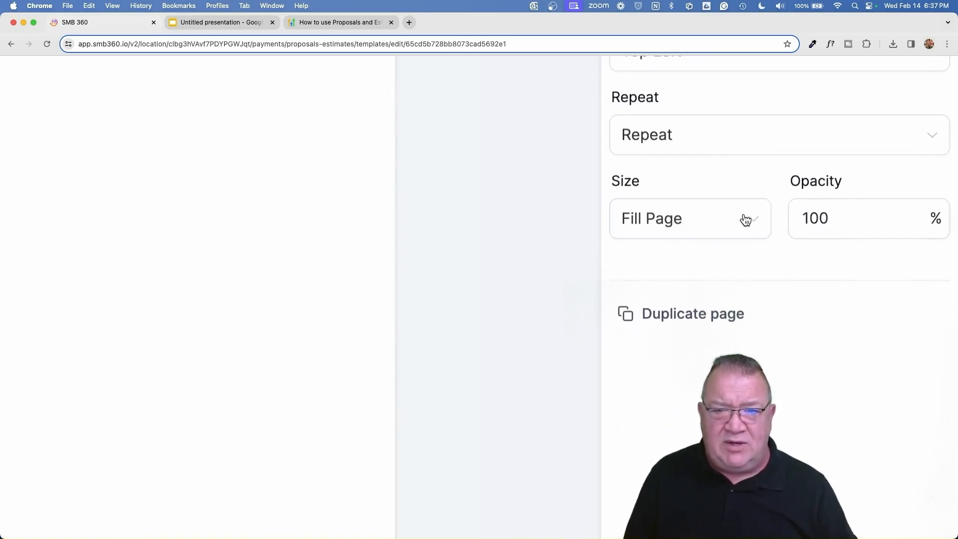
click(745, 220)
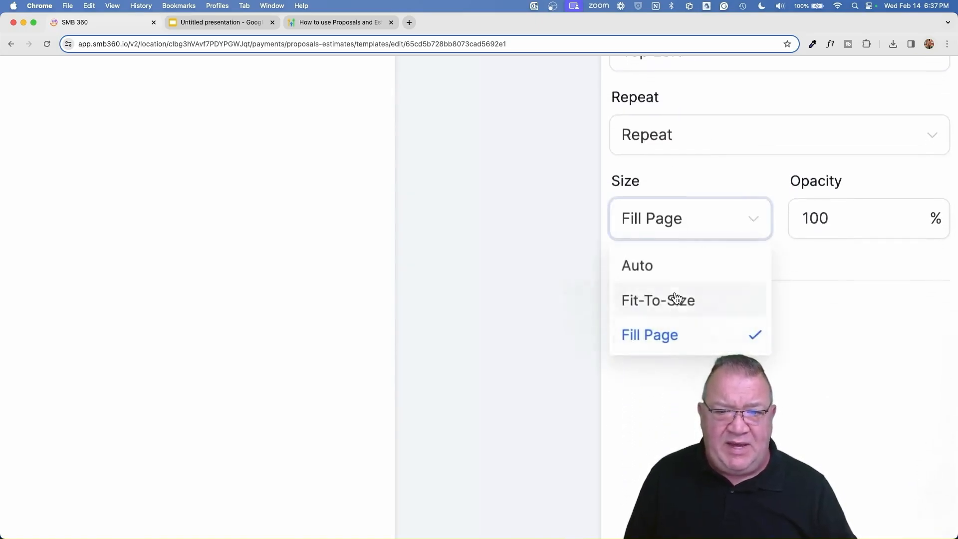
click(796, 270)
click(799, 235)
drag(834, 218, 769, 223)
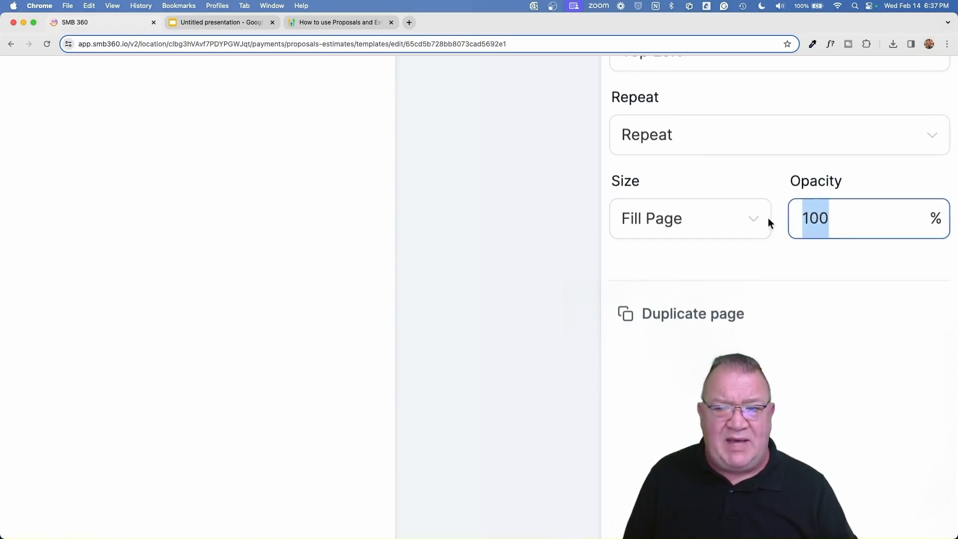
click(764, 223)
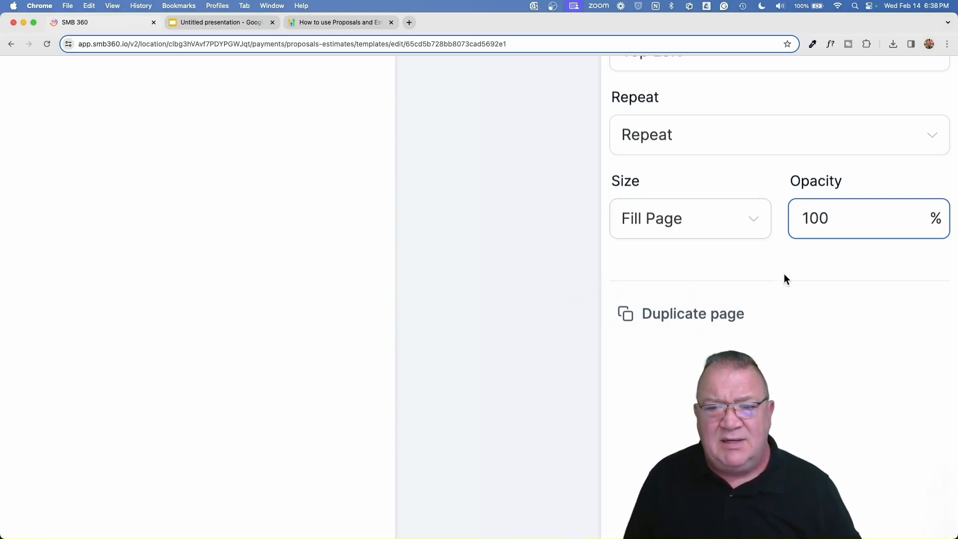
scroll(783, 273, down, 5)
scroll(783, 274, down, 5)
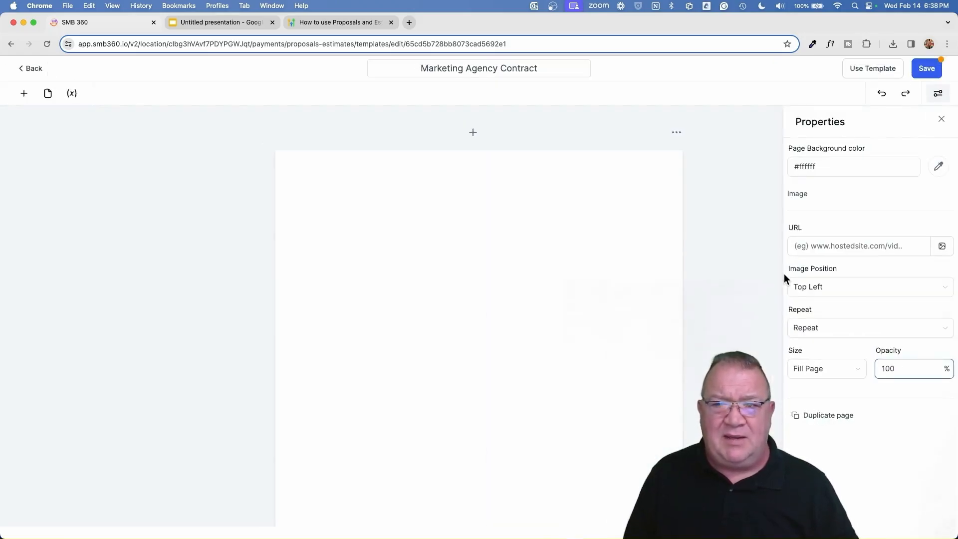
click(941, 120)
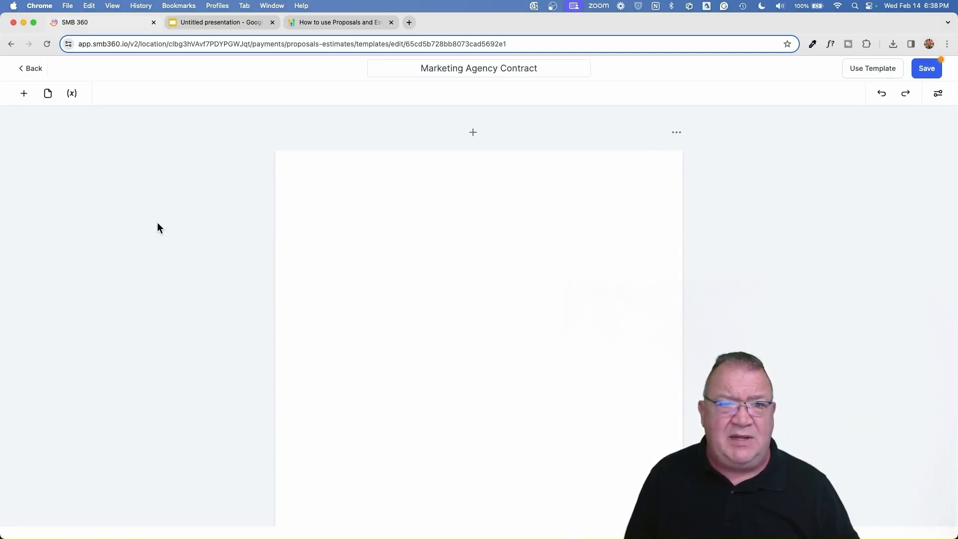
Add an image block to the empty page and fill it with DiGi Global Trans.png from the media library.
click(24, 94)
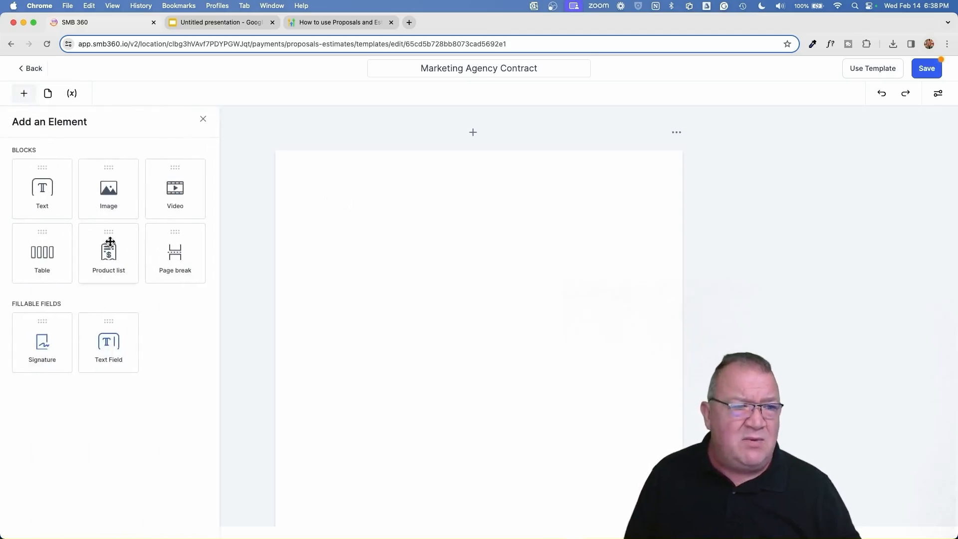
drag(97, 188, 500, 190)
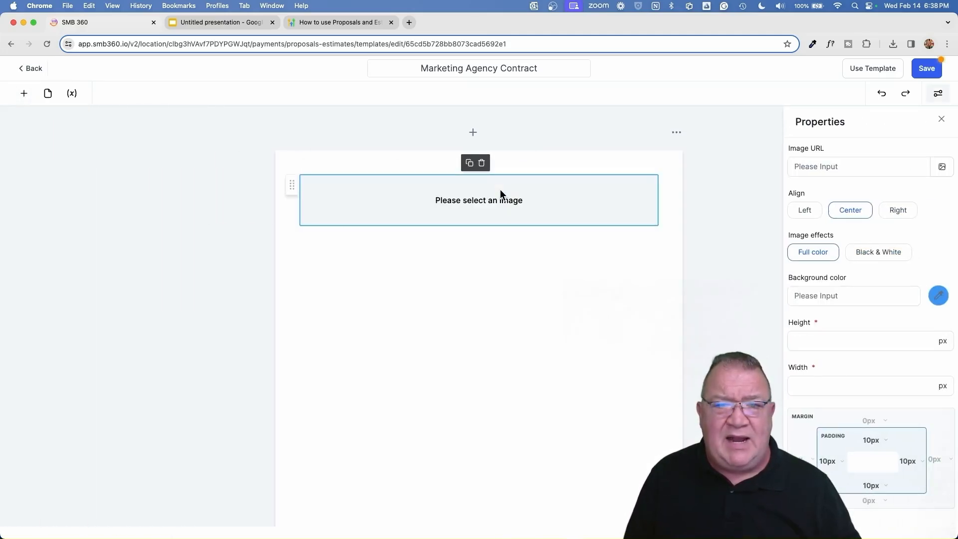
click(943, 166)
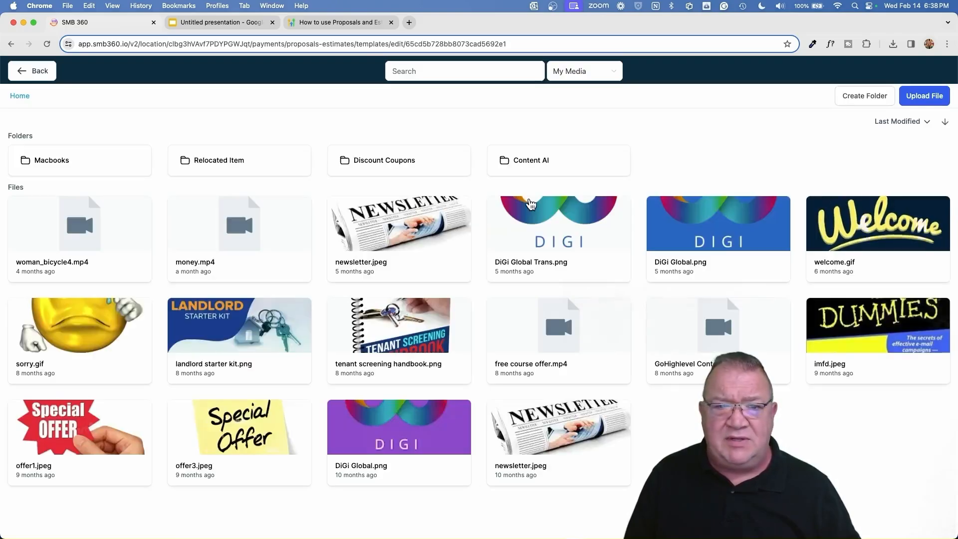
click(533, 231)
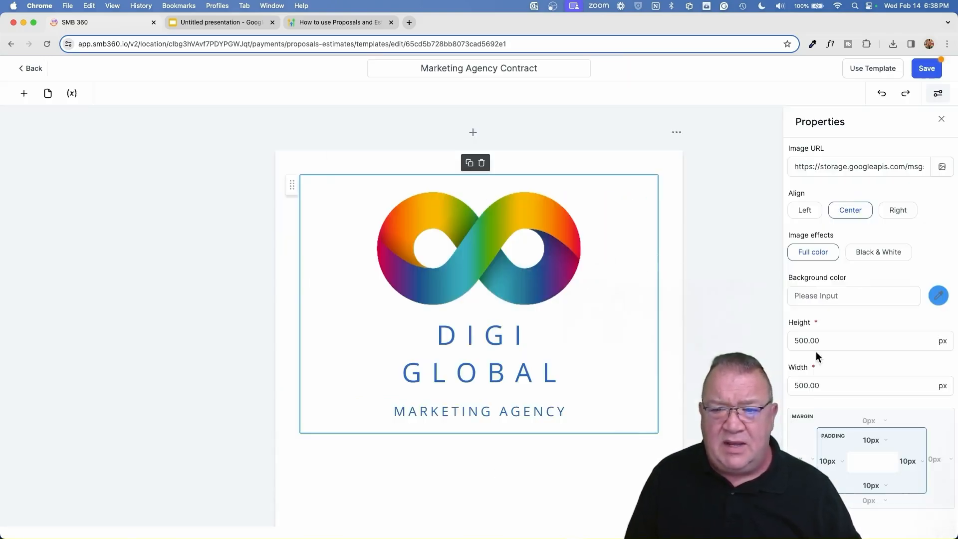
Set the logo image's height and width to 150 px each.
click(823, 340)
key(super+a)
text(150)
key(Tab)
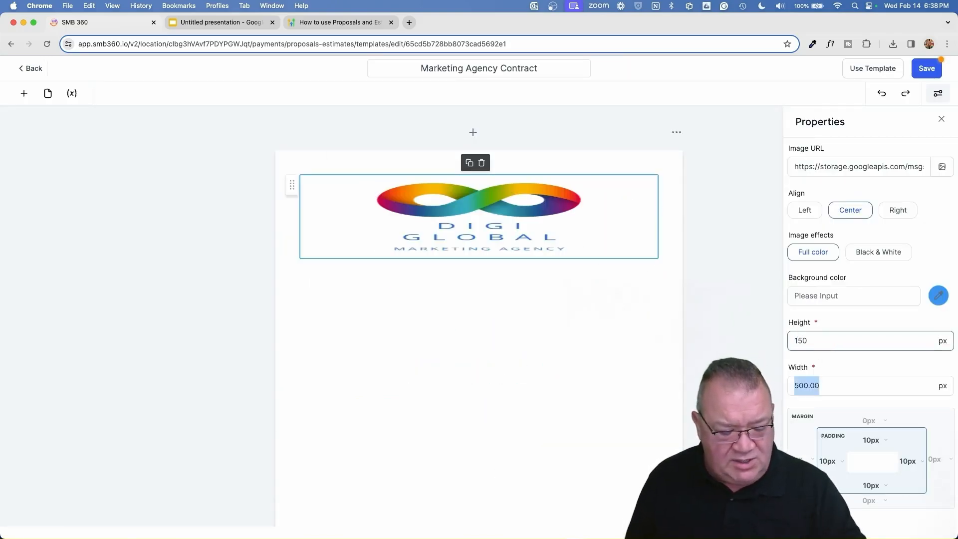
text(150)
key(Tab)
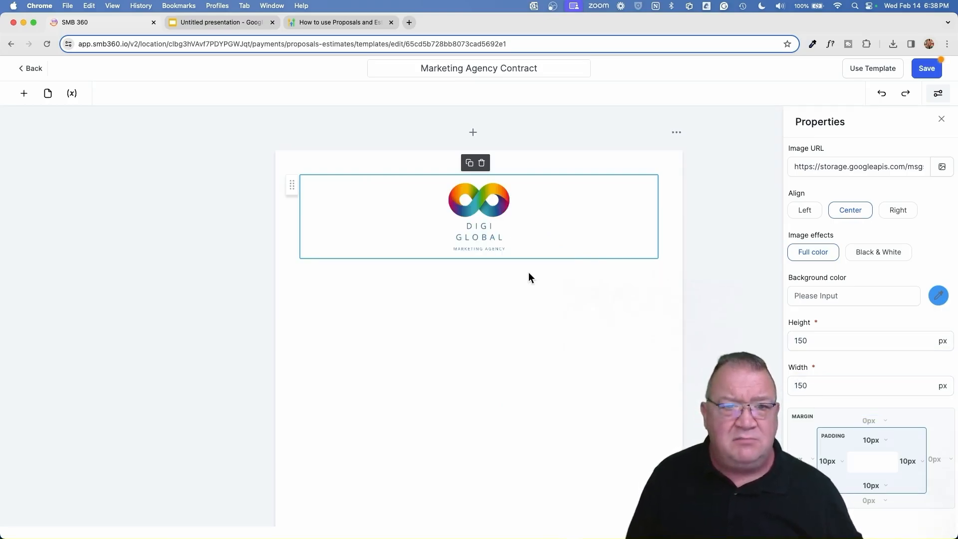
Add a text block below the logo and a video block beneath the text.
click(24, 95)
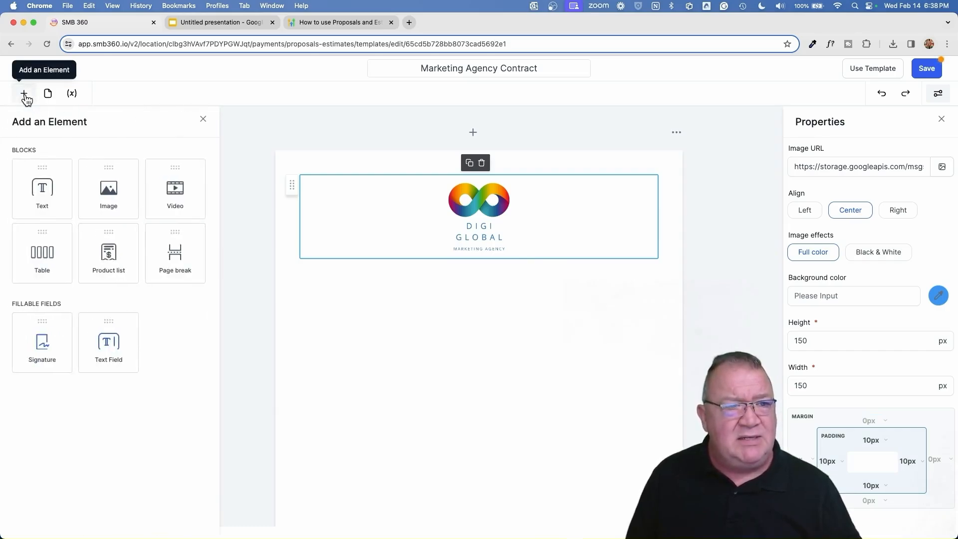
drag(40, 202, 325, 269)
click(26, 95)
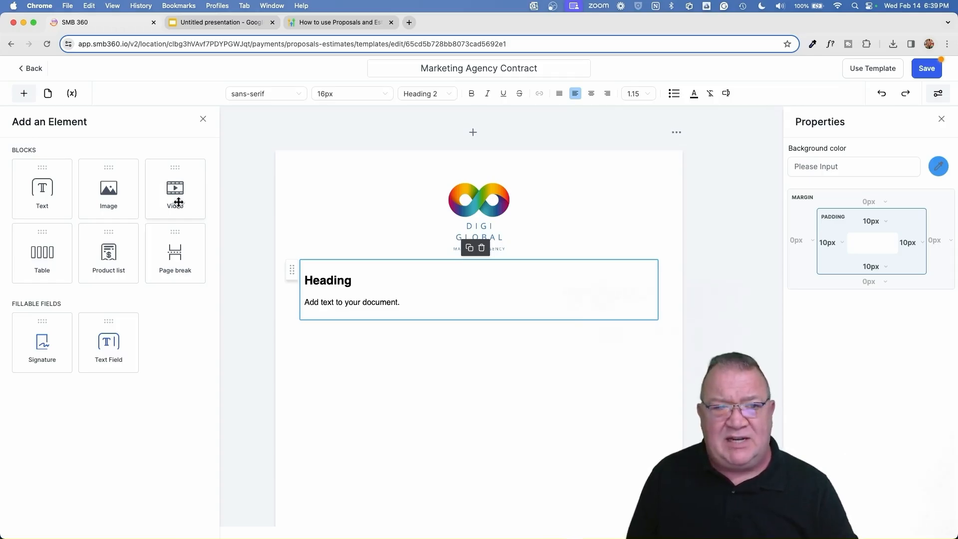
drag(179, 202, 421, 357)
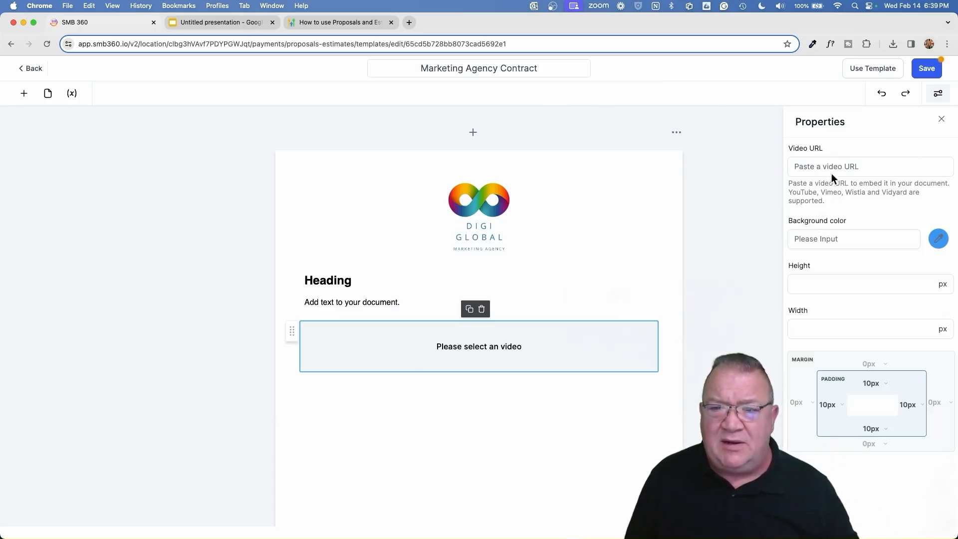
Review the video block's URL, background color, size and spacing properties, and delete the block.
click(804, 166)
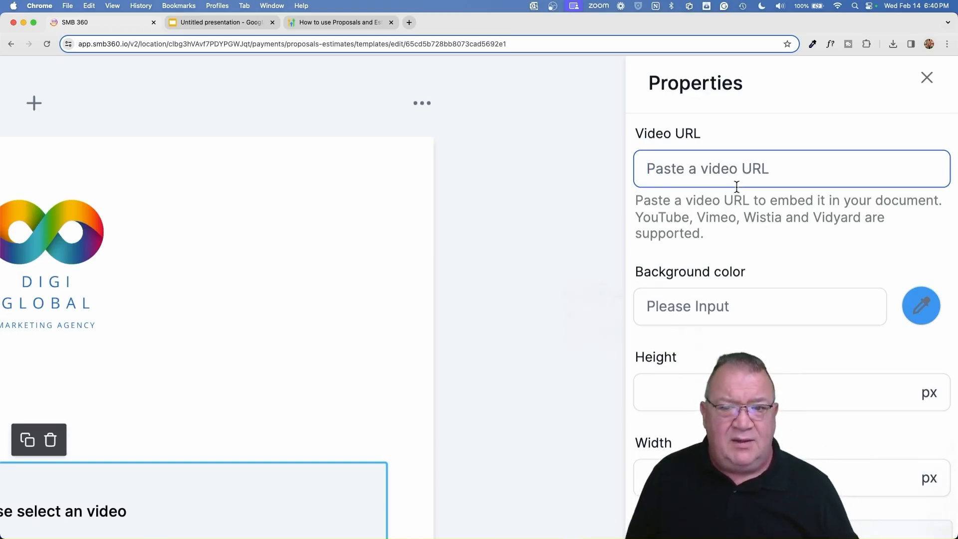
scroll(736, 184, down, 2)
scroll(743, 299, down, 1)
scroll(720, 320, down, 3)
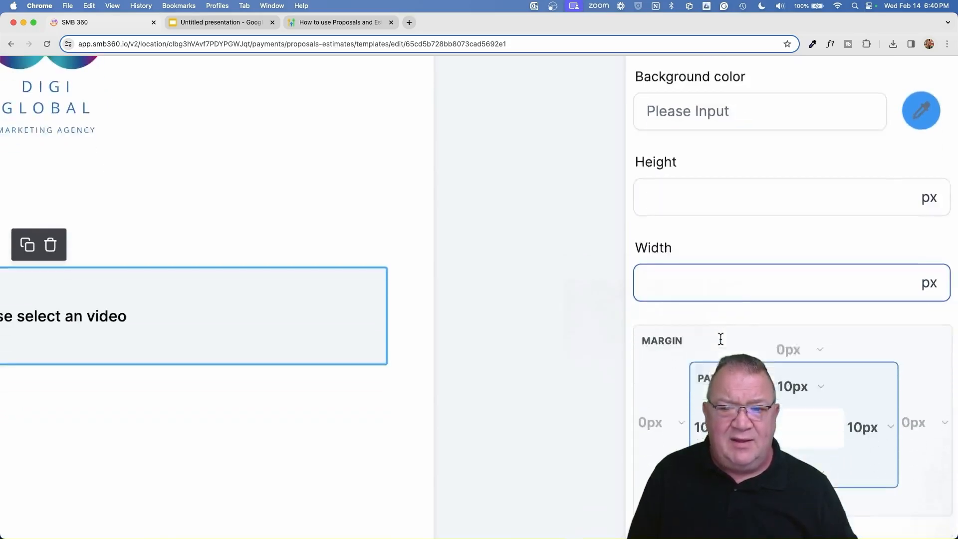
scroll(721, 339, up, 8)
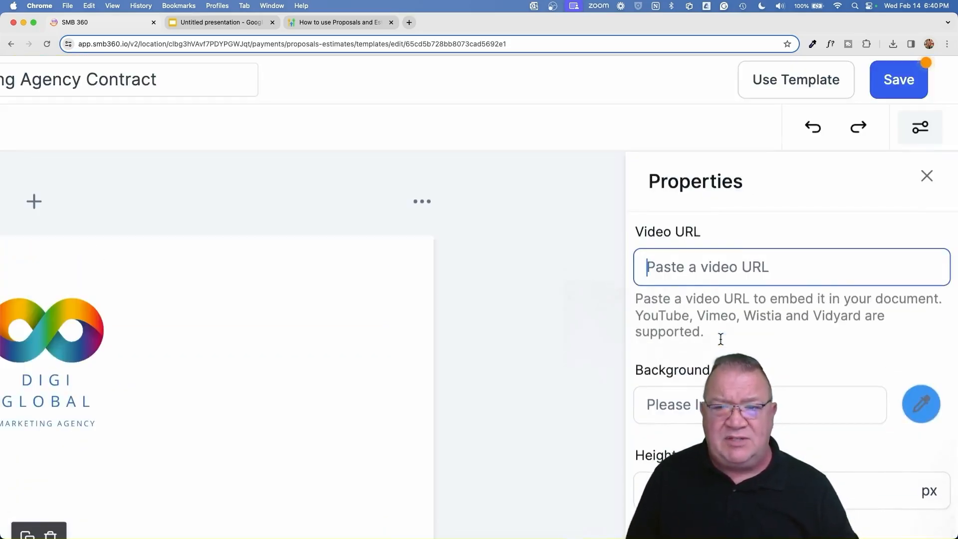
click(927, 178)
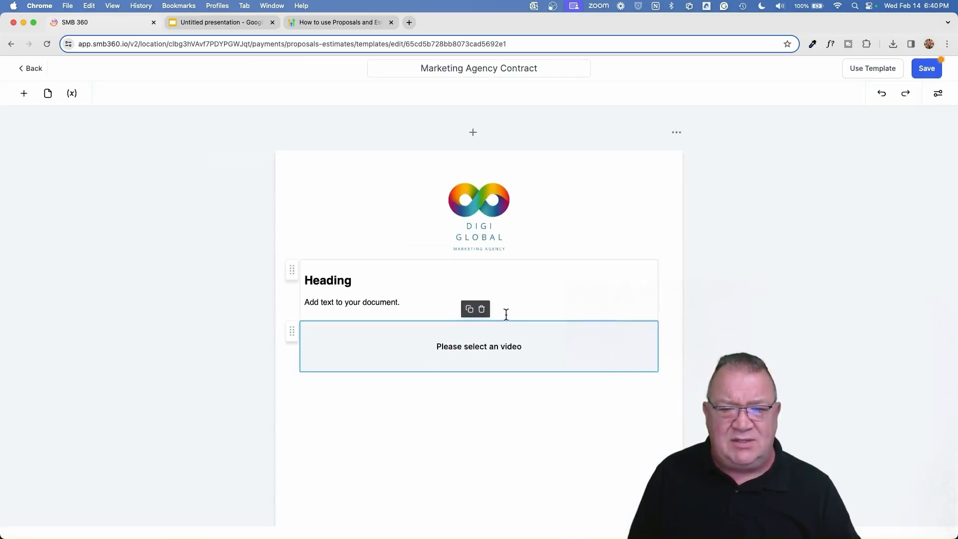
click(481, 309)
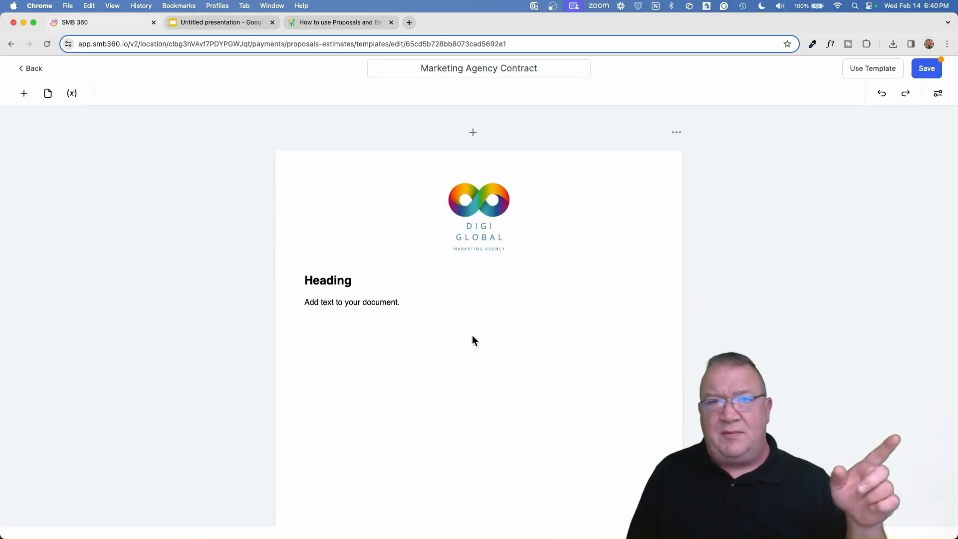
Add a table block below the text block and delete it again.
click(478, 231)
click(24, 94)
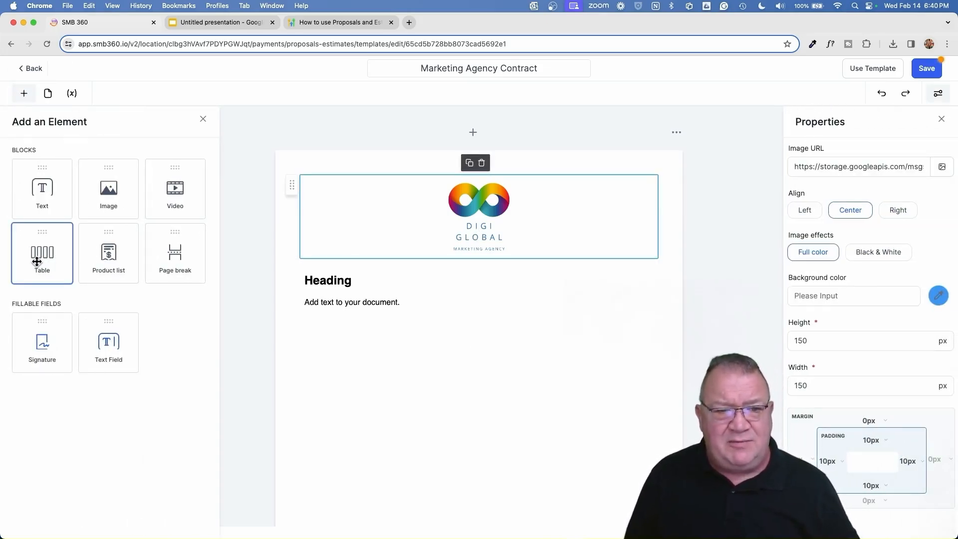
drag(42, 261, 421, 333)
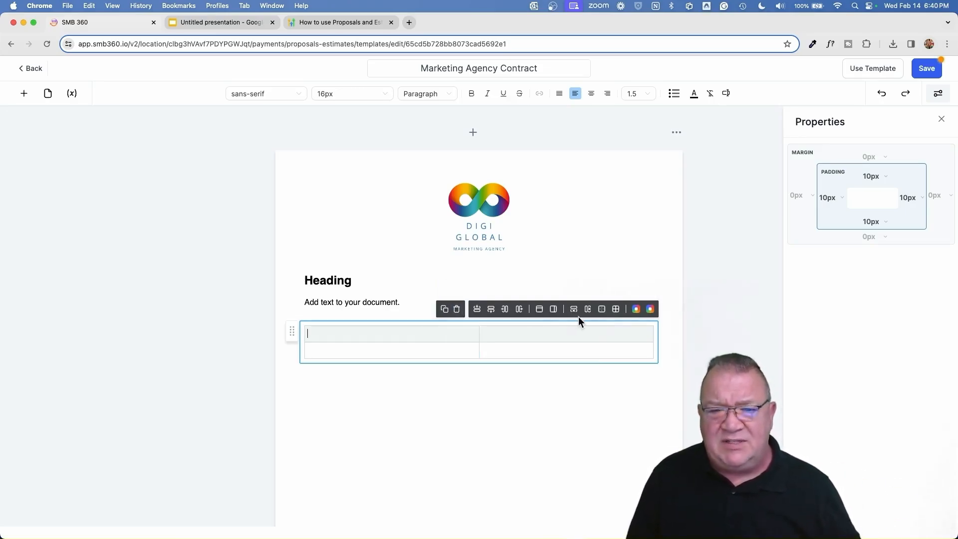
click(456, 309)
Insert a page break between the logo and the text block, and check both pages.
click(23, 94)
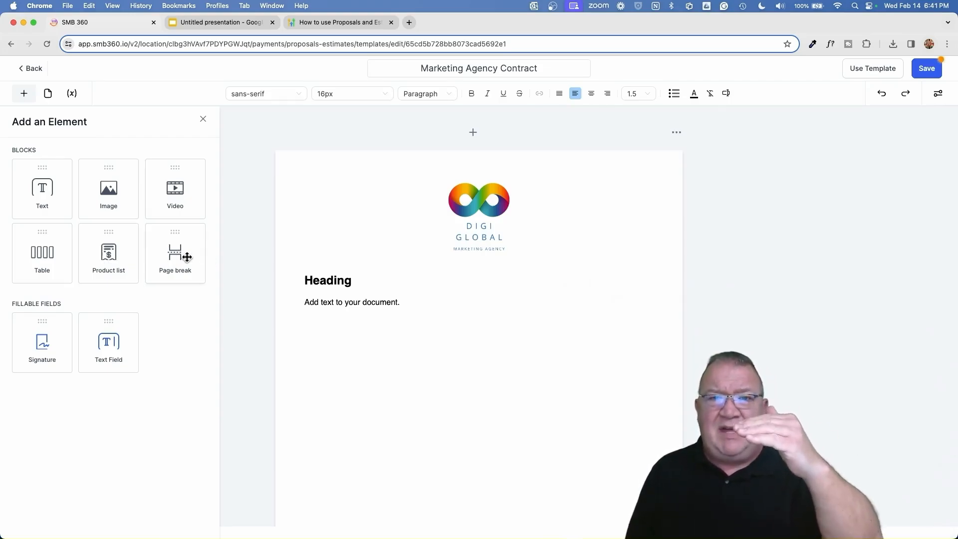
drag(186, 257, 422, 285)
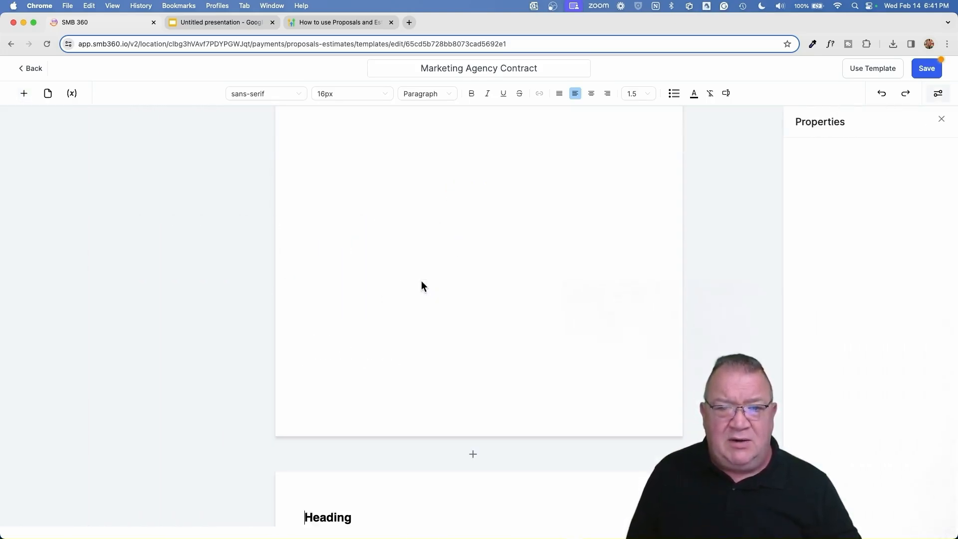
scroll(421, 284, up, 5)
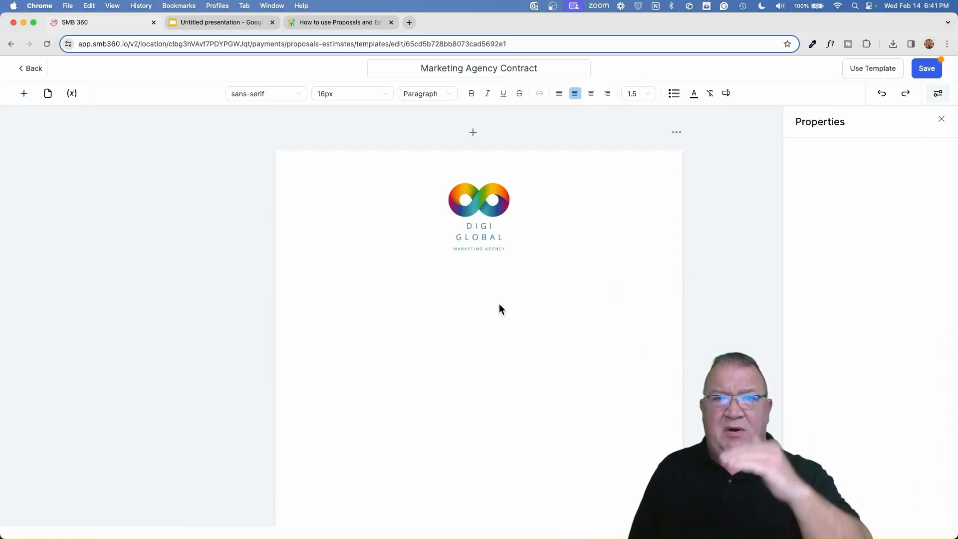
scroll(499, 303, down, 10)
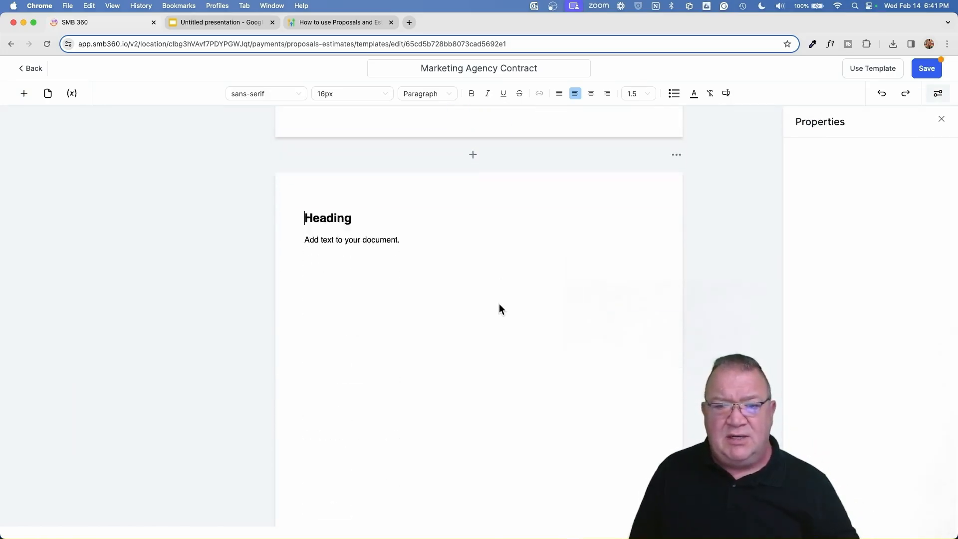
Delete the text block on the second page and remove that page.
click(448, 254)
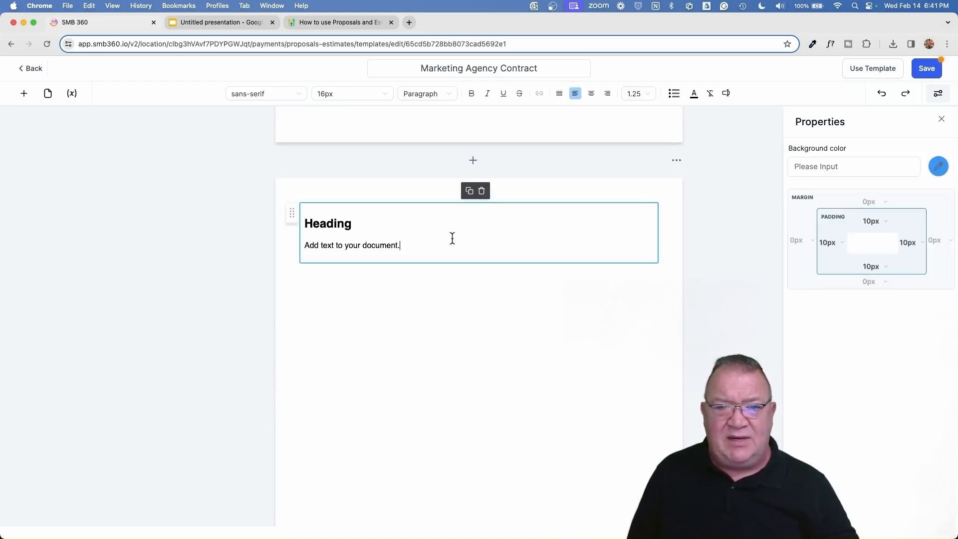
click(482, 192)
click(677, 164)
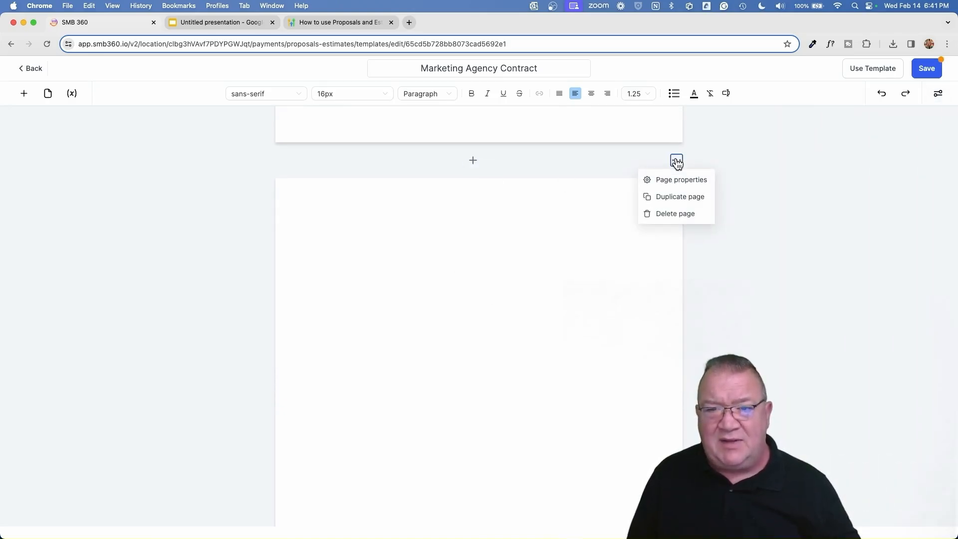
click(674, 214)
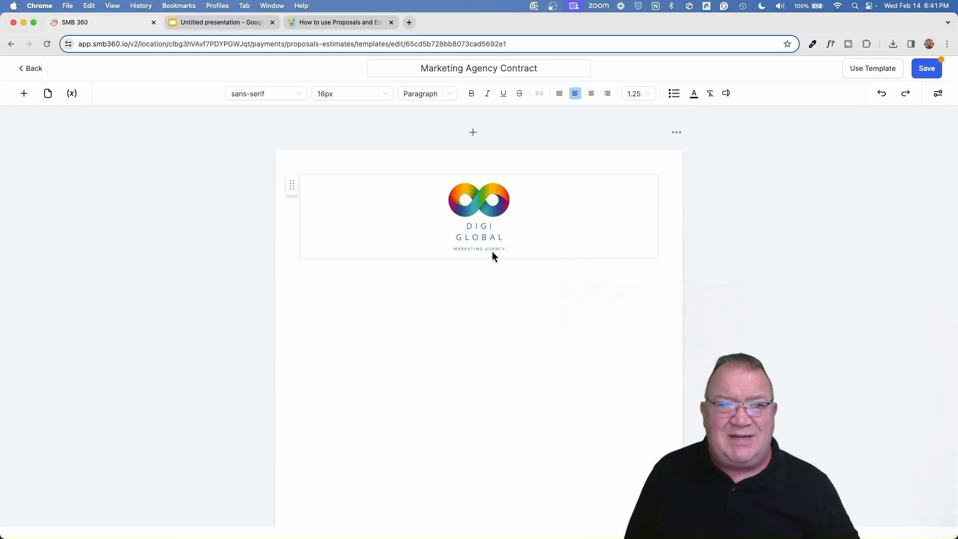
Add a text block directly below the logo on the remaining page.
click(23, 93)
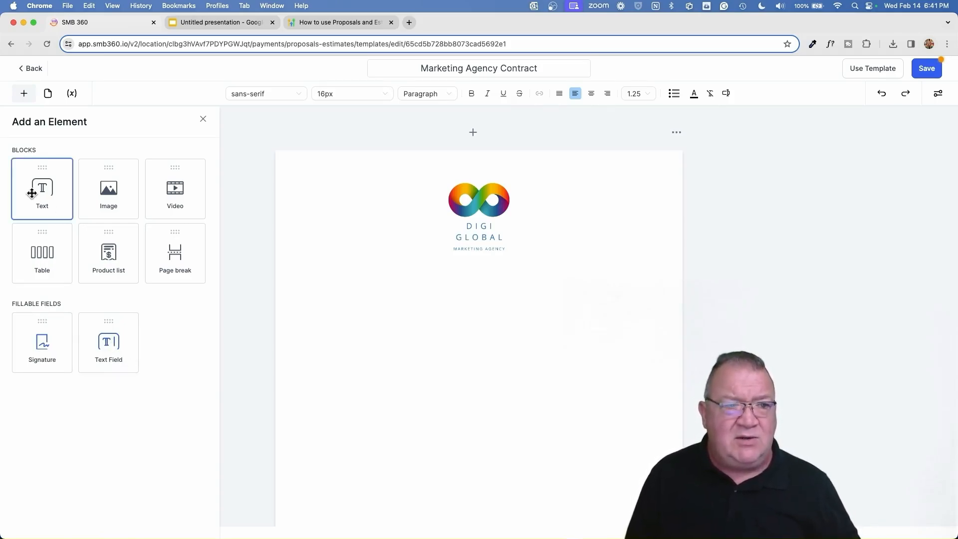
drag(32, 189, 422, 279)
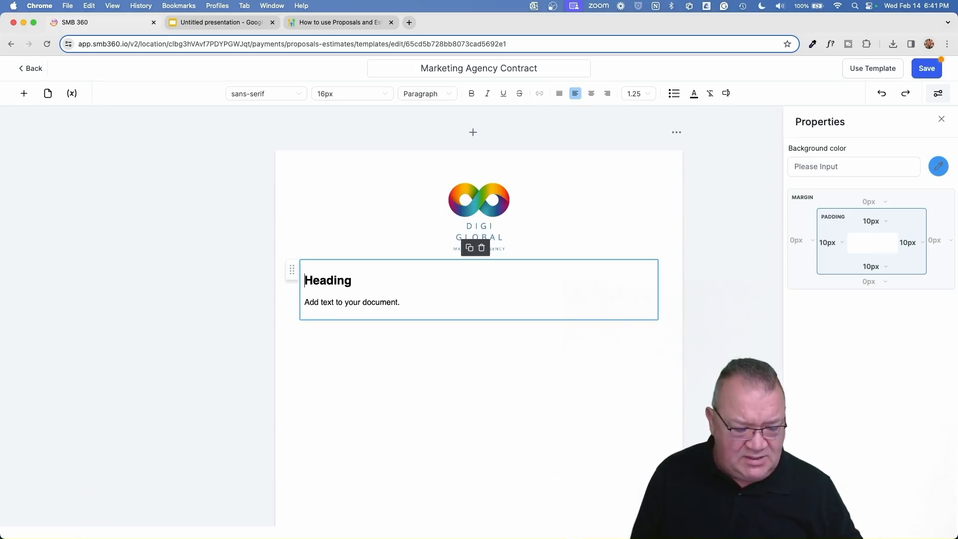
Switch to Marketing Template.pdf in Preview and move its window fully into view.
key(super+Tab)
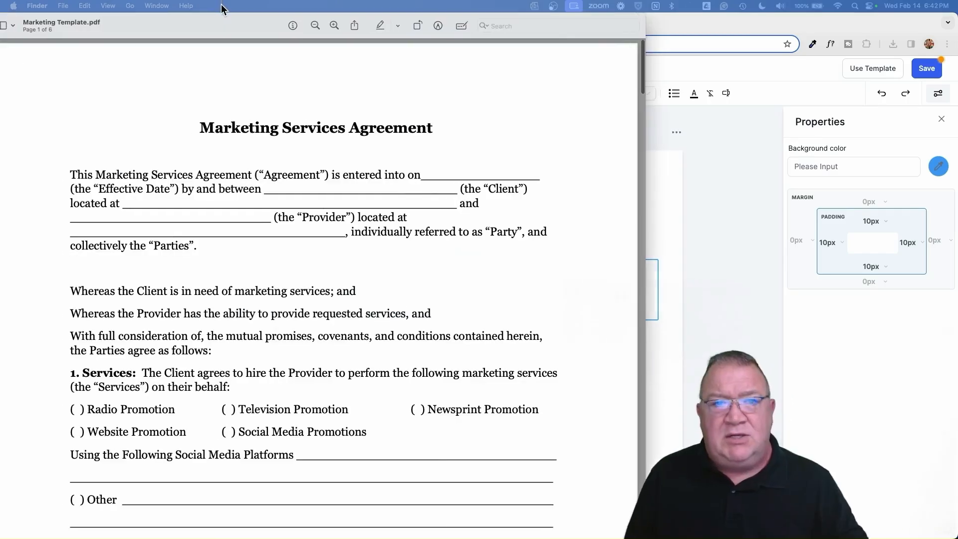
drag(207, 24, 421, 20)
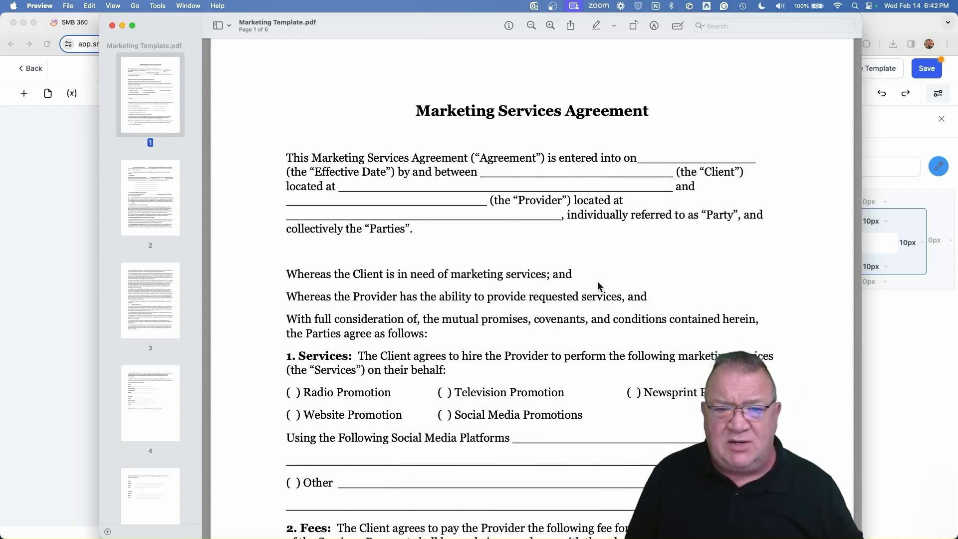
Copy the whole Marketing Services Agreement text from the PDF and paste it into the text block below the logo in SMB 360.
scroll(597, 281, down, 9)
scroll(598, 284, down, 10)
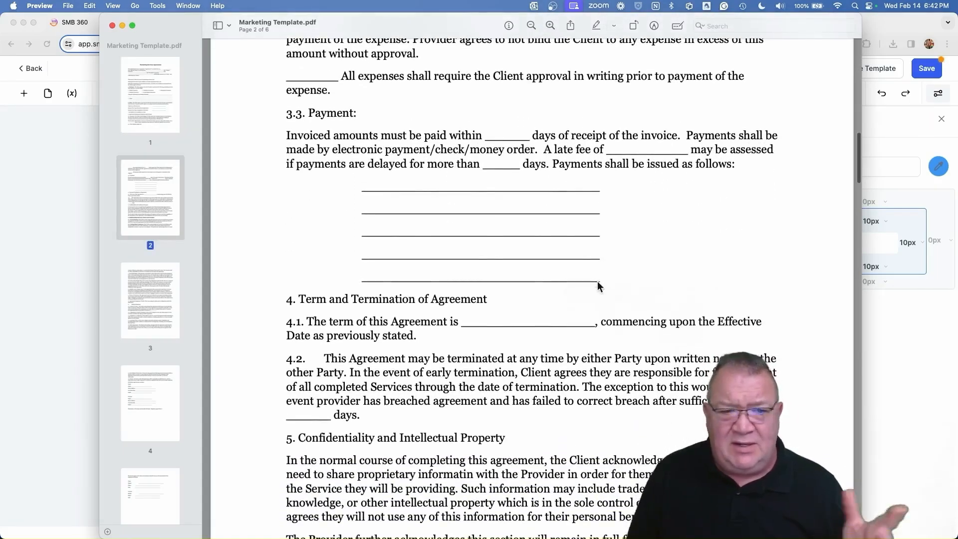
scroll(597, 285, up, 2)
scroll(597, 285, up, 15)
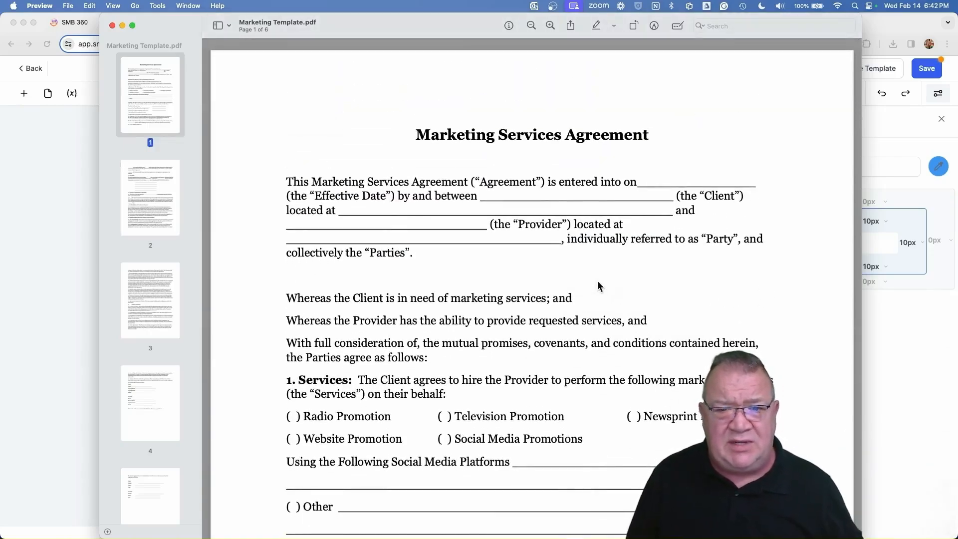
key(super+a)
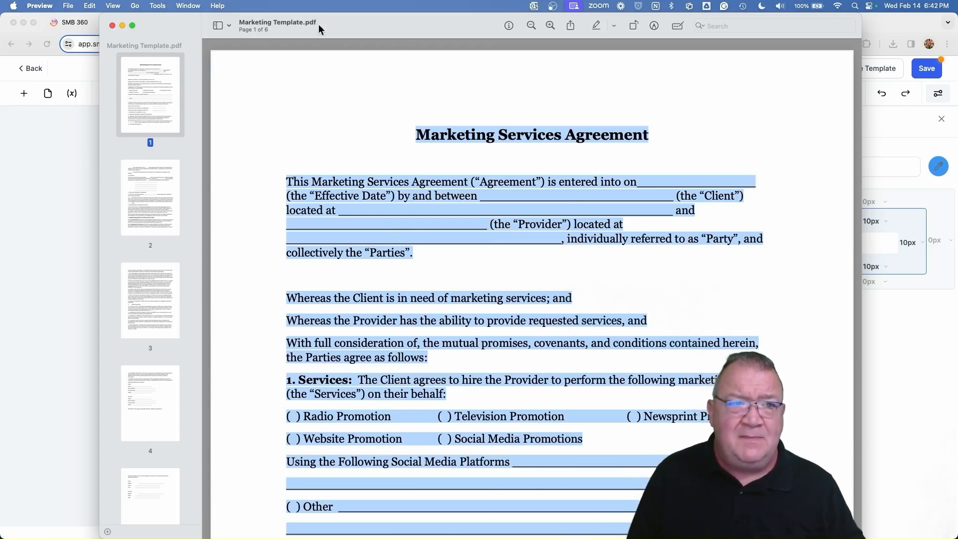
click(32, 178)
drag(390, 318, 283, 251)
key(super+v)
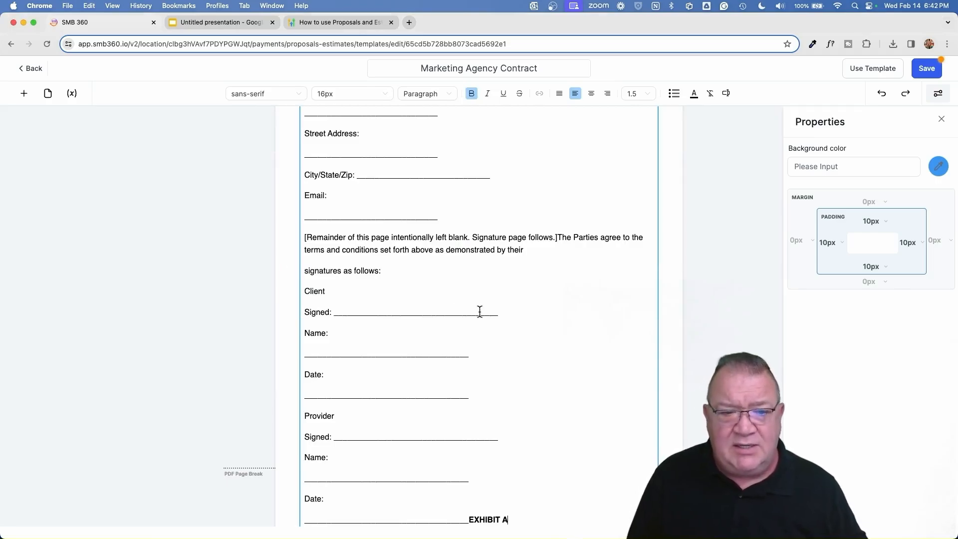
scroll(479, 312, up, 15)
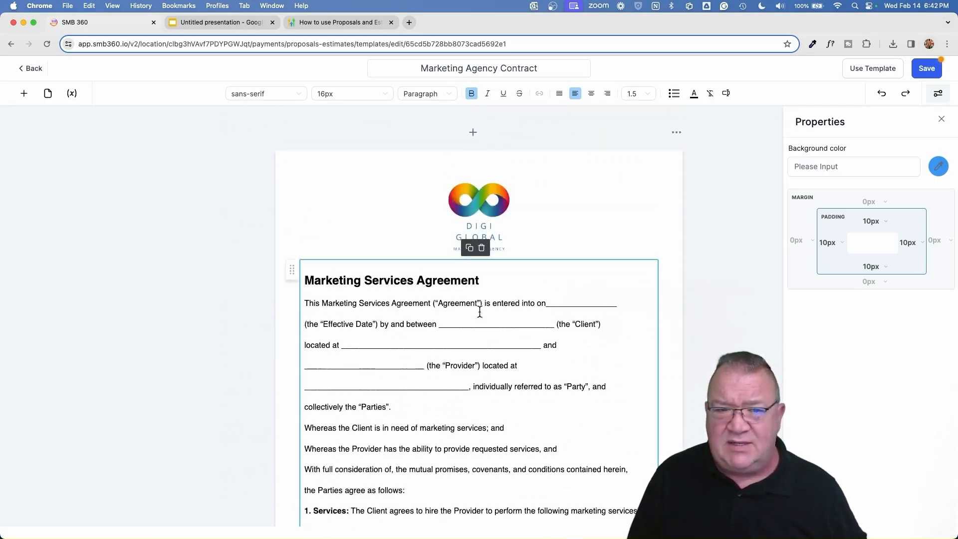
Delete the underscored date blank after "is entered into on" in the agreement's opening paragraph.
click(494, 276)
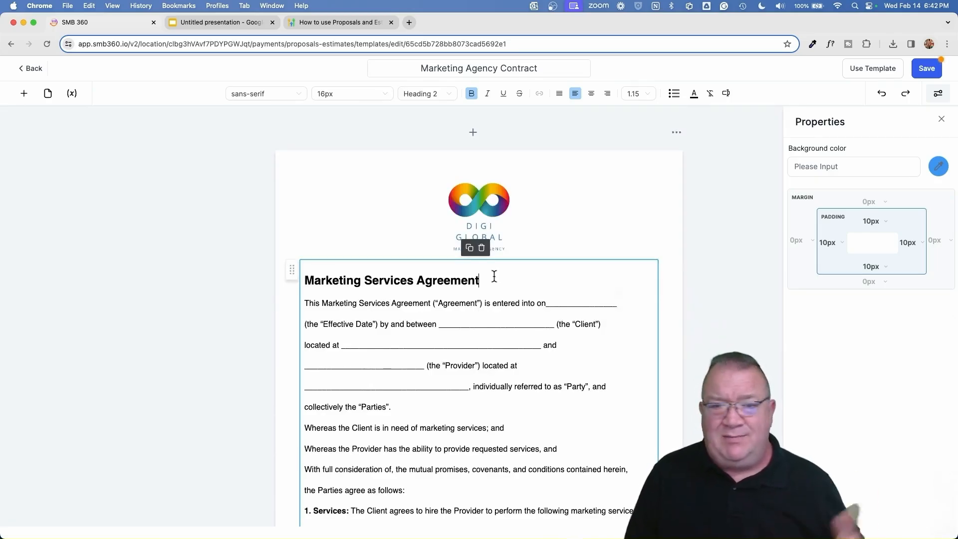
scroll(660, 329, down, 2)
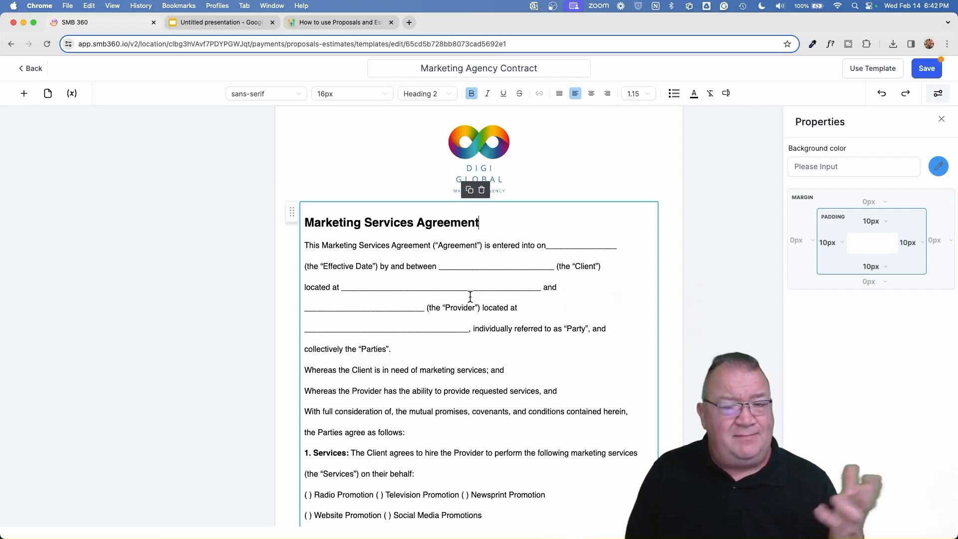
click(519, 278)
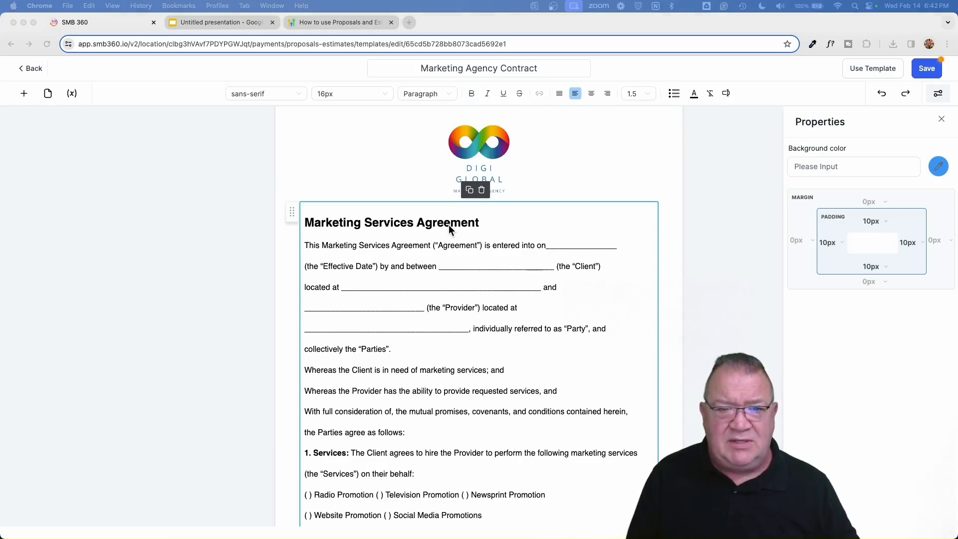
click(264, 271)
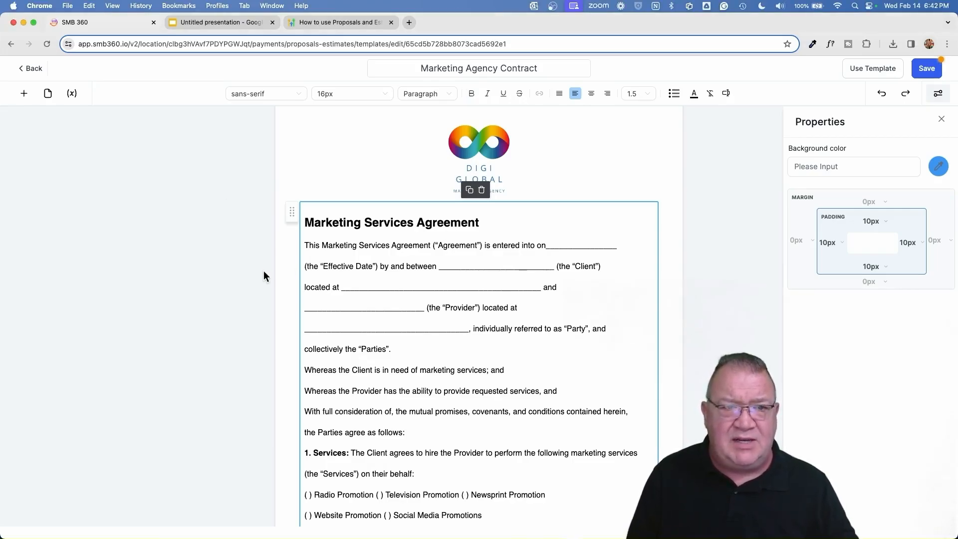
scroll(263, 270, up, 3)
scroll(257, 263, right, 3)
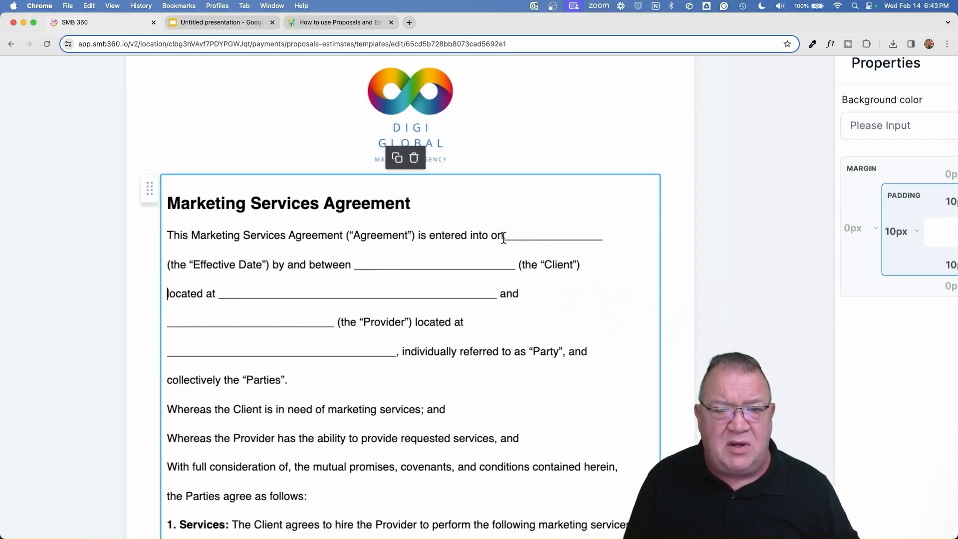
drag(504, 238, 610, 241)
key(BackSpace)
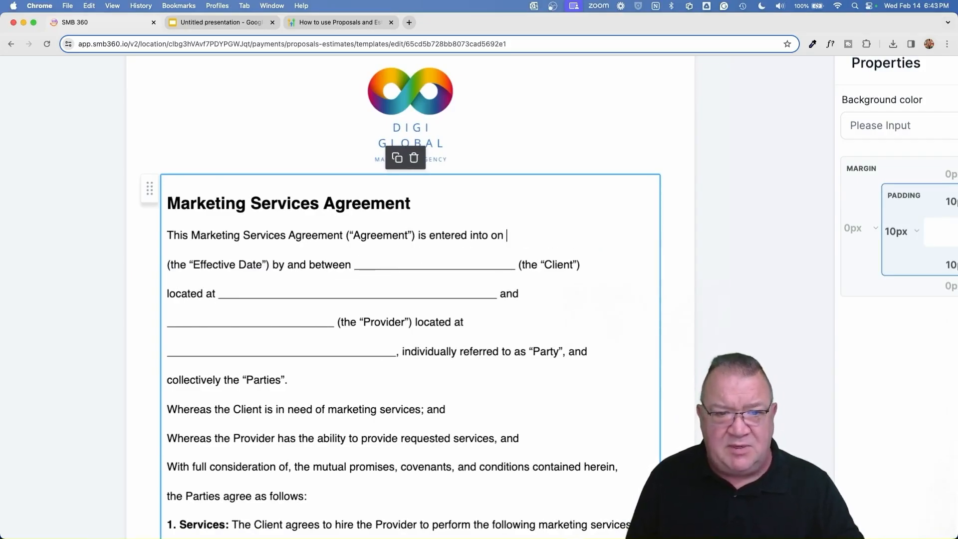
Insert the Right now custom values Month and Day after "is entered into on" in the opening paragraph.
scroll(689, 237, down, 3)
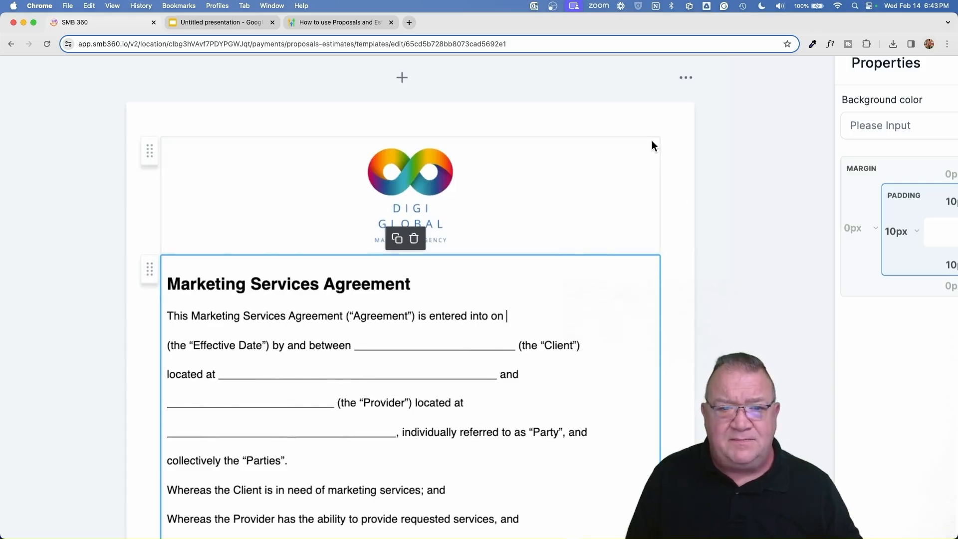
scroll(652, 145, down, 1)
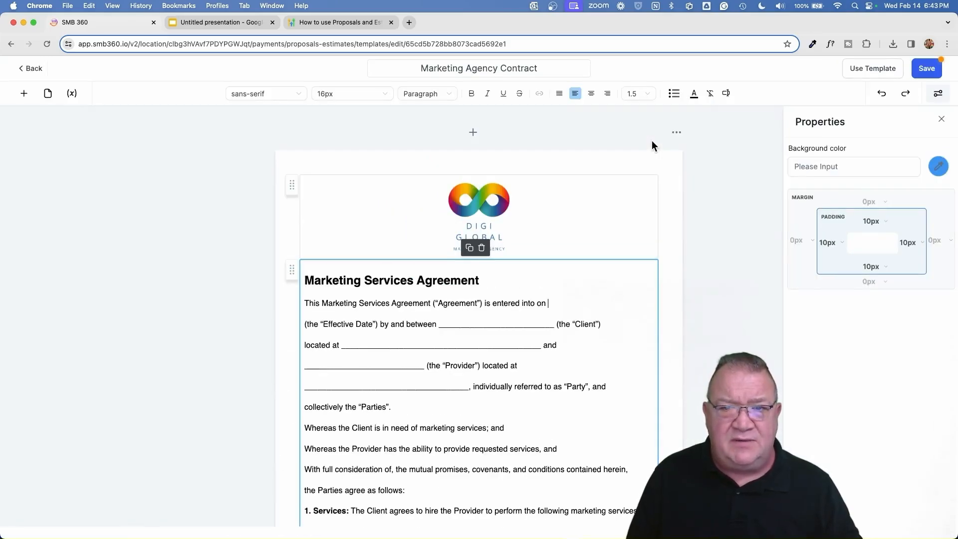
click(727, 97)
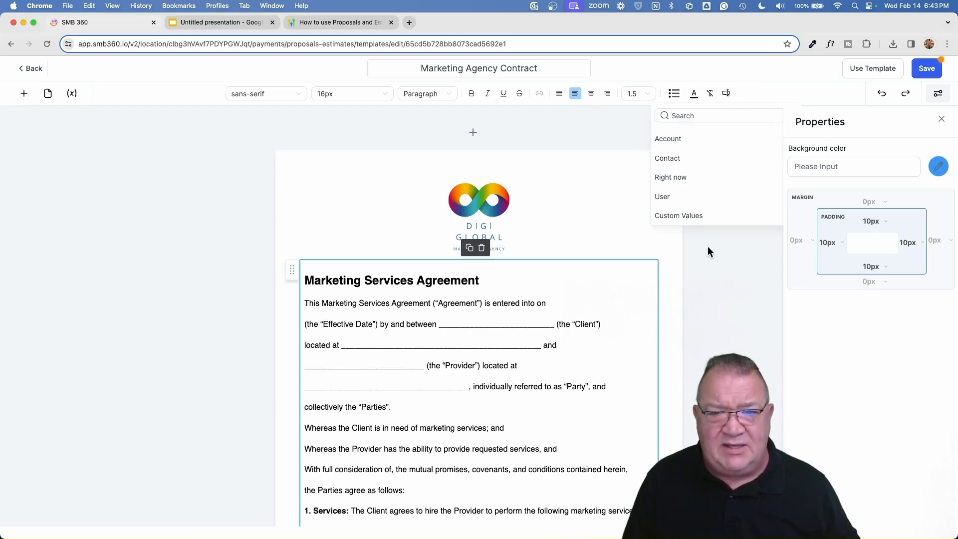
click(587, 303)
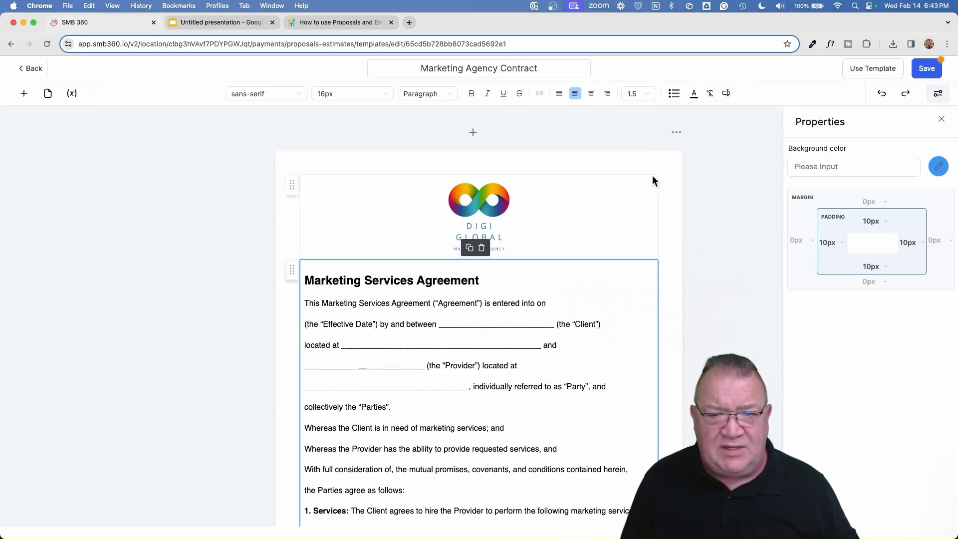
click(725, 93)
click(681, 178)
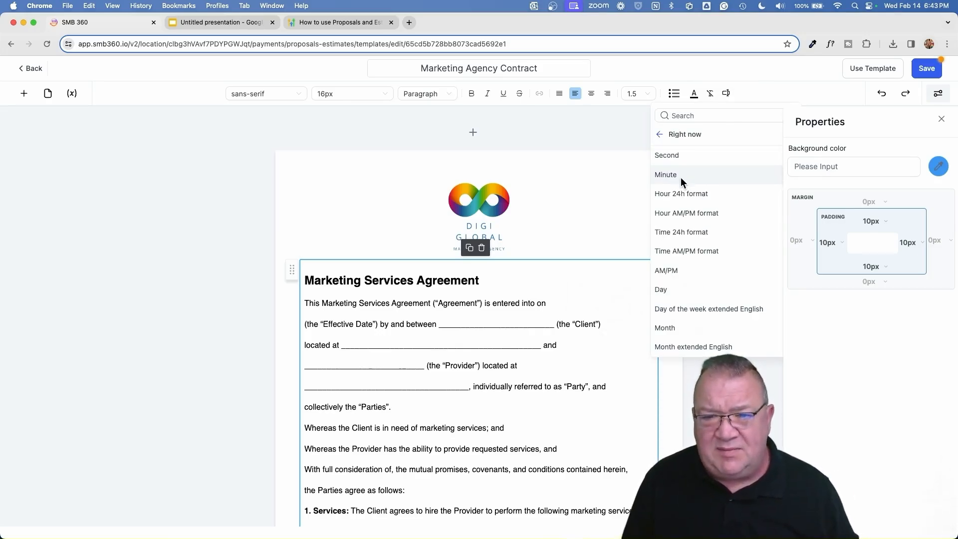
click(680, 329)
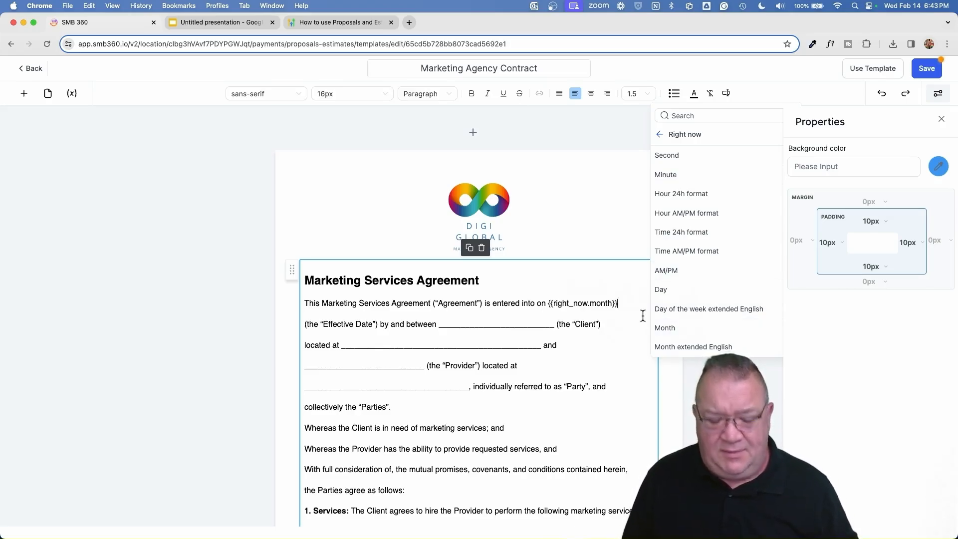
click(670, 288)
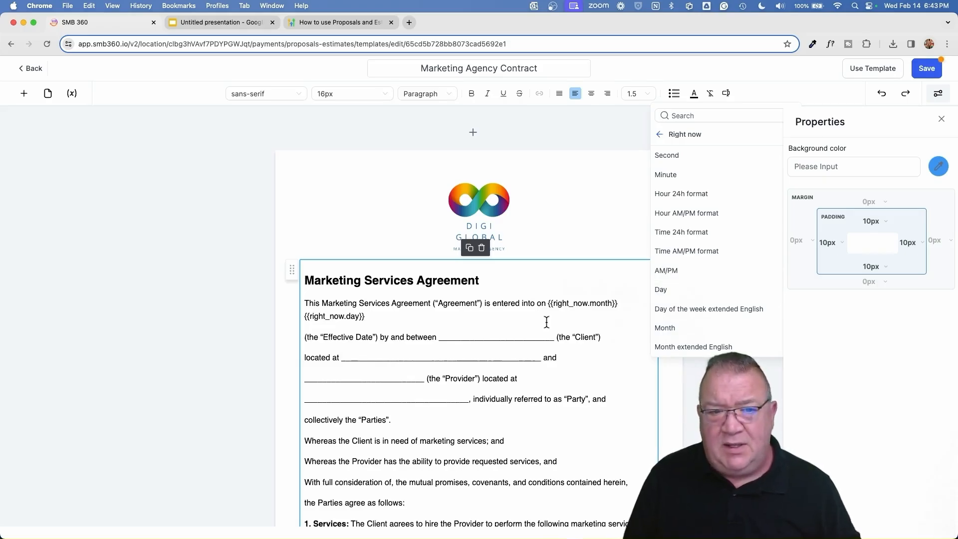
click(595, 321)
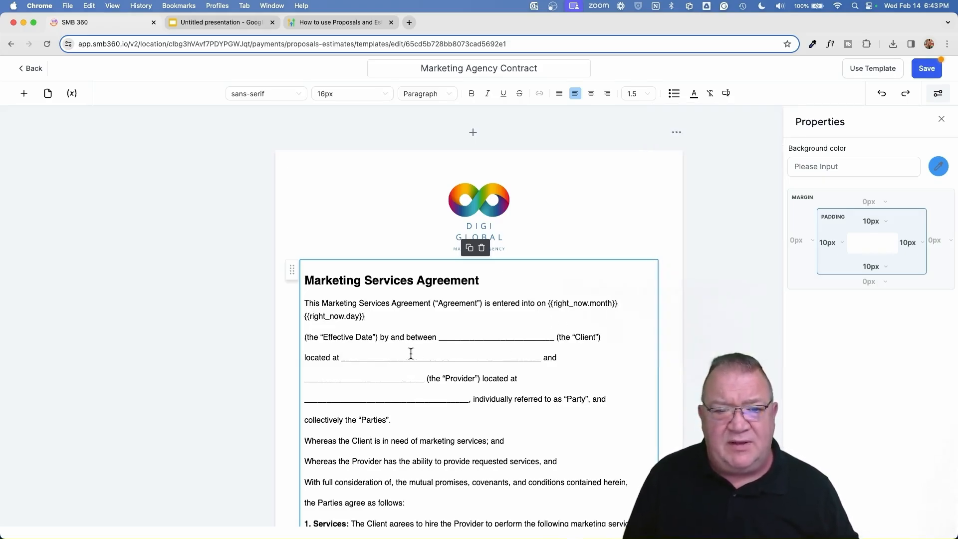
Replace the underscored blank before (the "Client") with the contact's Full Name custom value.
drag(554, 337, 439, 337)
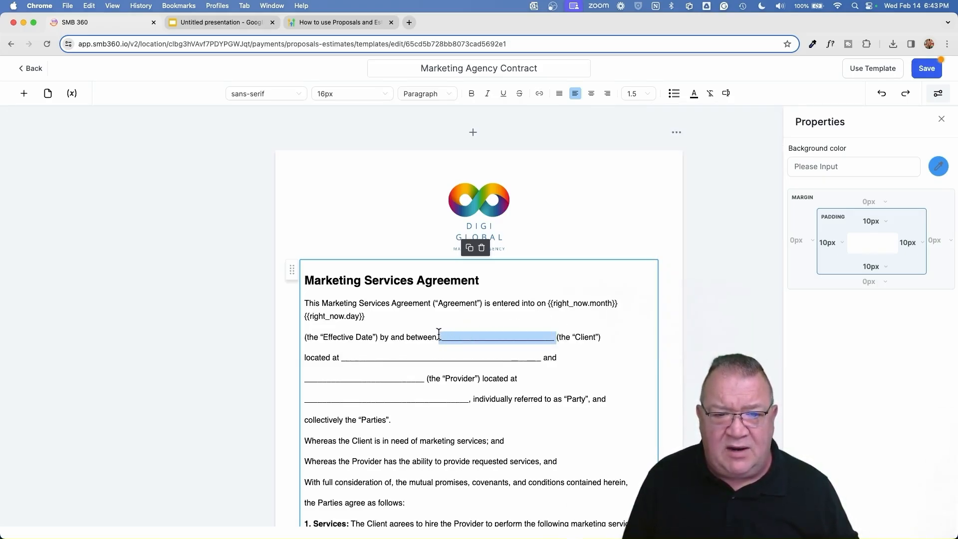
click(725, 95)
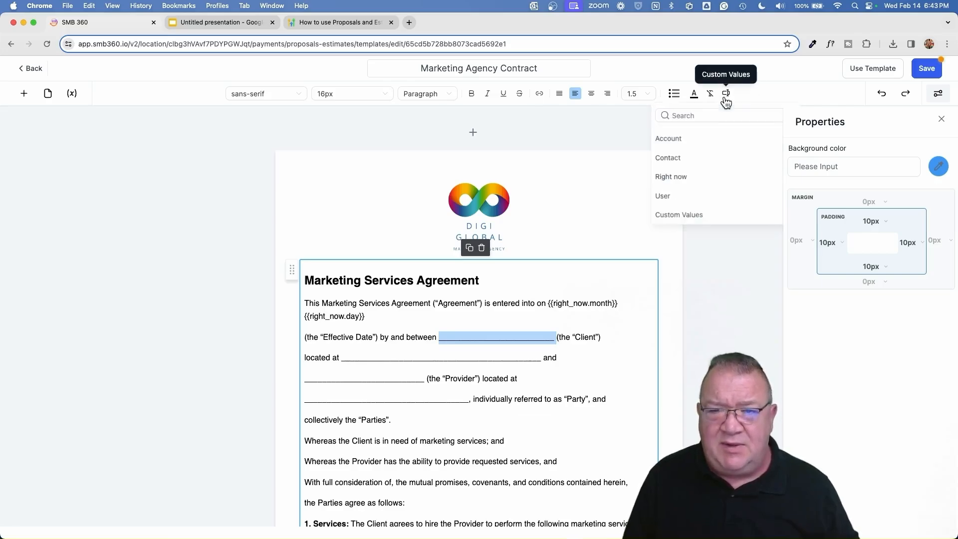
click(681, 158)
click(674, 156)
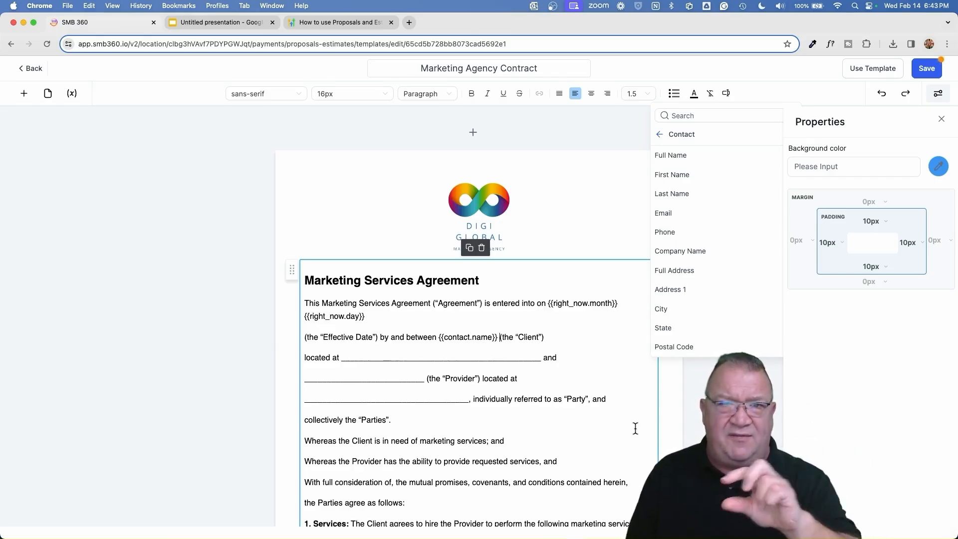
click(614, 363)
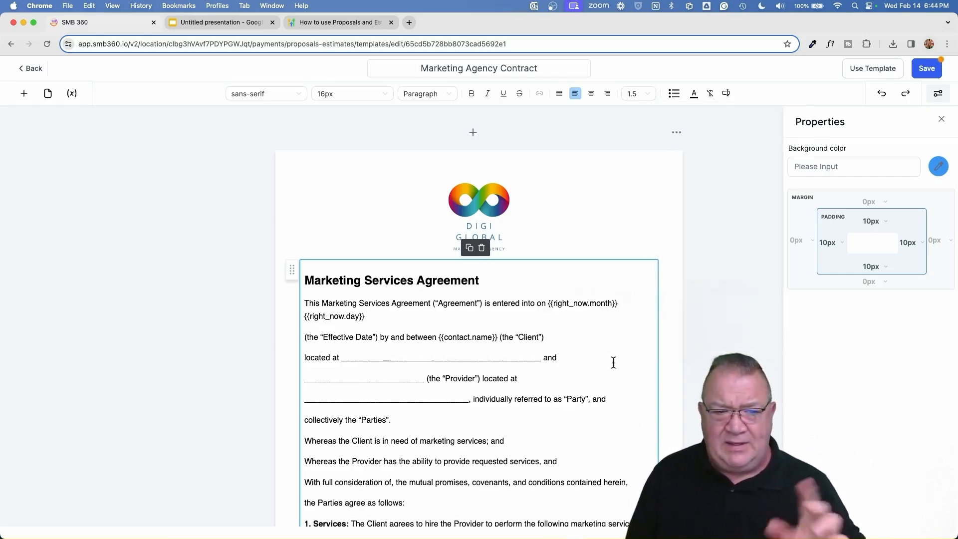
Examine the rest of the contract, especially the Client and Provider notice details and the signature section at the end.
scroll(614, 363, down, 3)
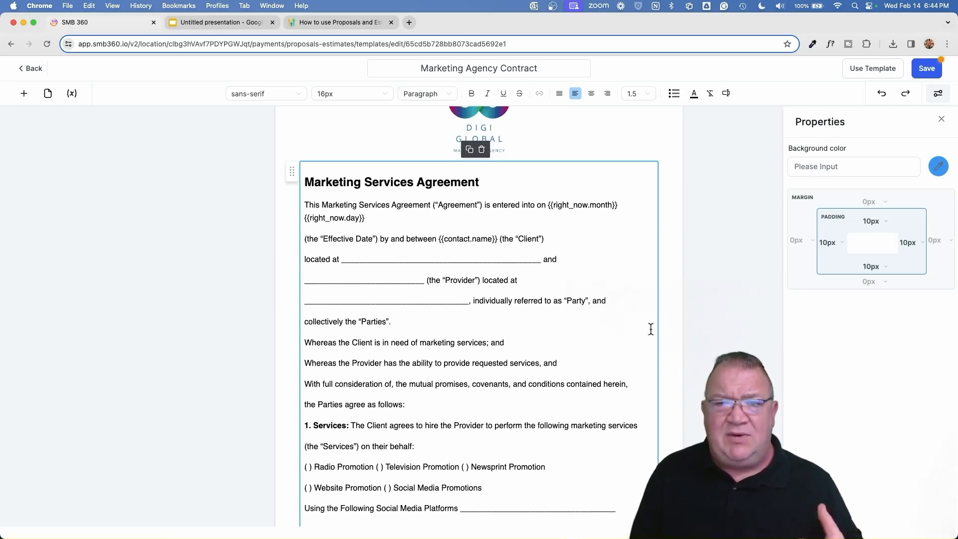
click(728, 96)
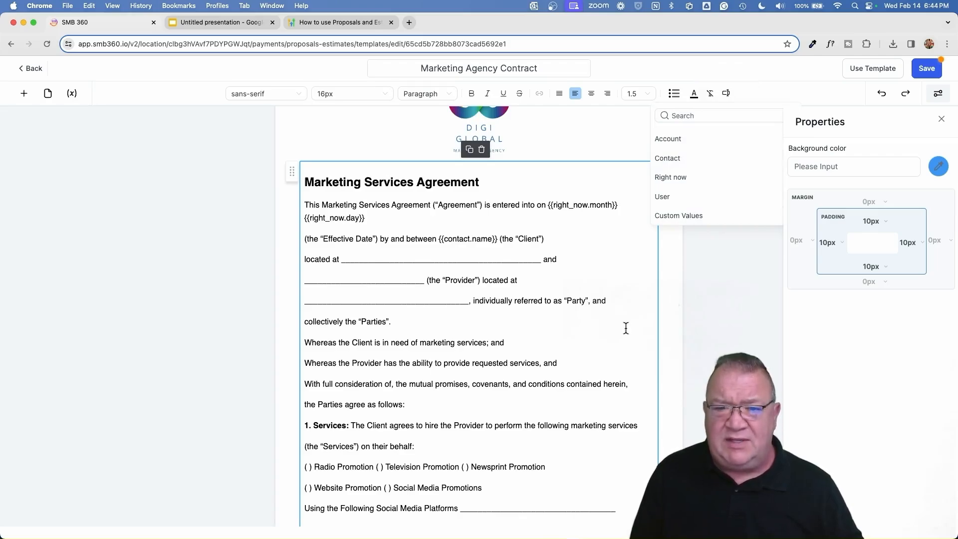
scroll(625, 327, down, 20)
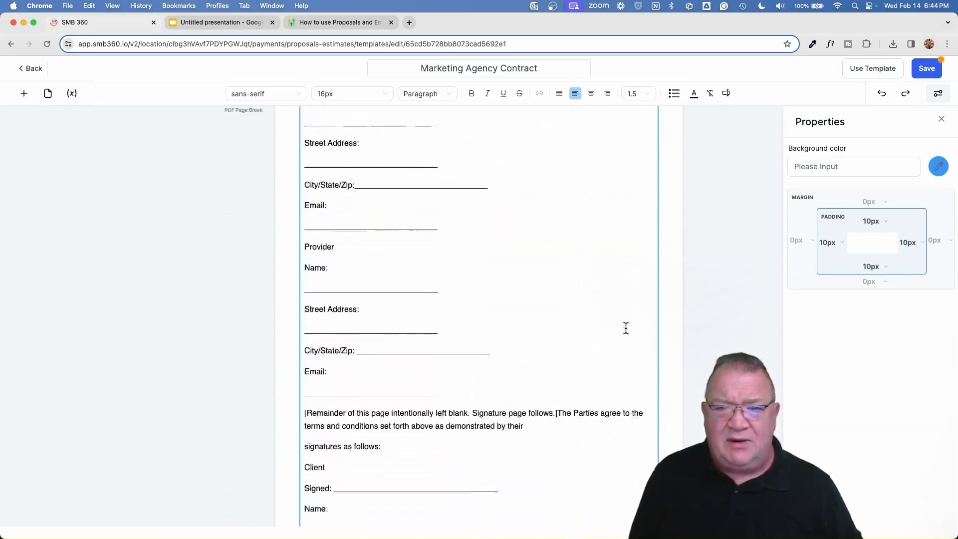
scroll(626, 328, down, 6)
scroll(626, 328, up, 8)
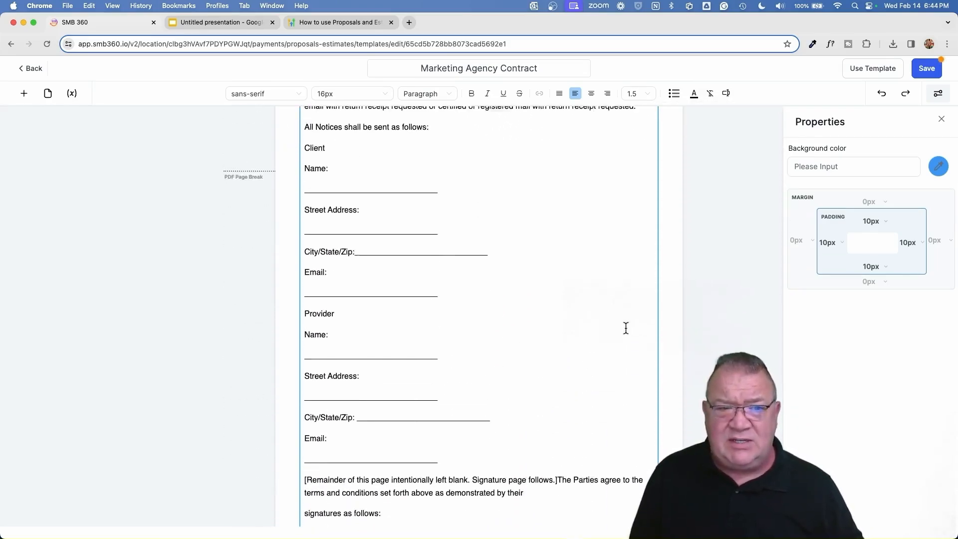
scroll(626, 328, down, 8)
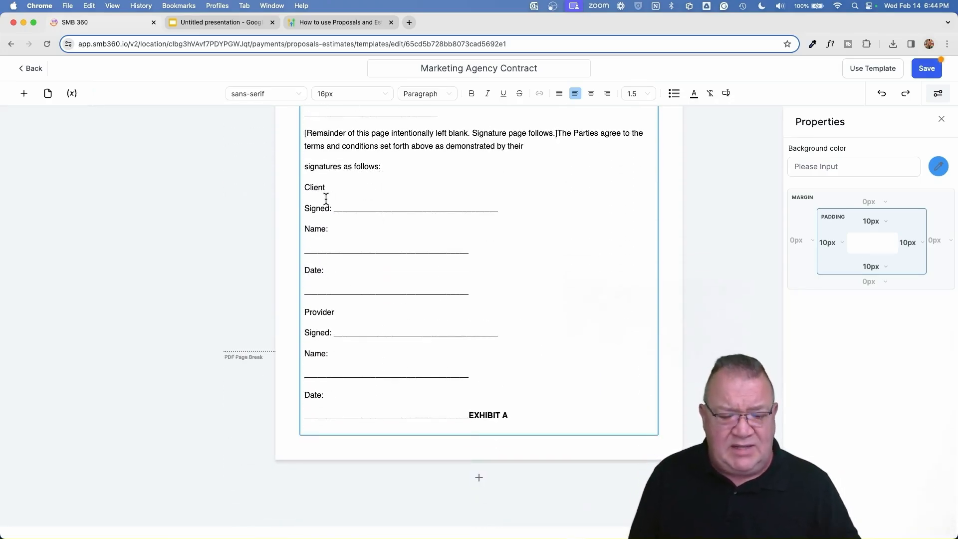
scroll(326, 198, up, 5)
scroll(337, 356, down, 2)
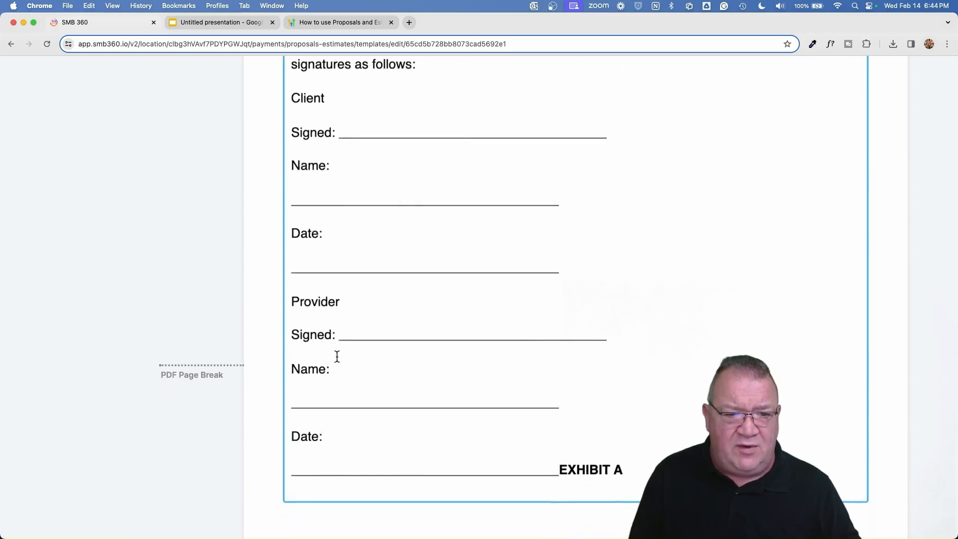
drag(291, 301, 347, 303)
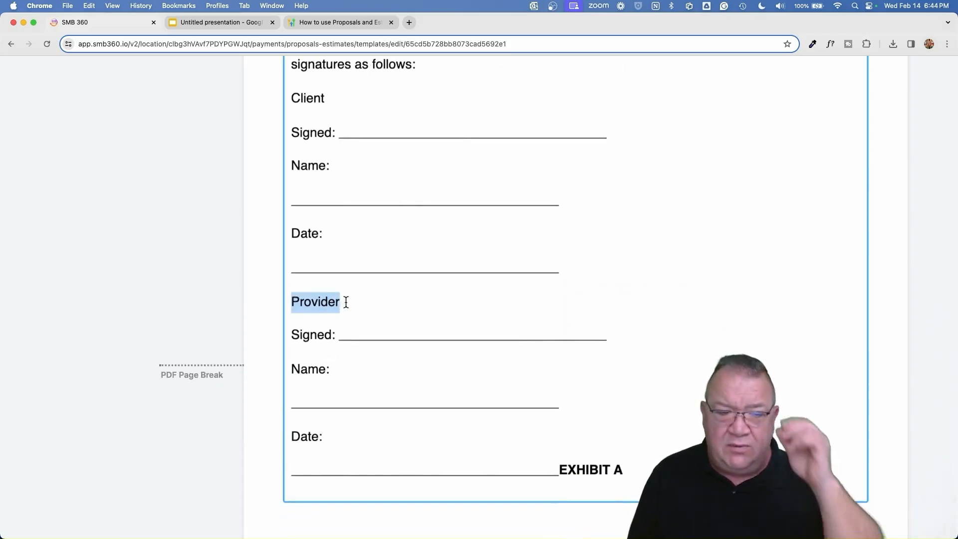
click(610, 133)
scroll(531, 229, up, 2)
scroll(529, 257, down, 5)
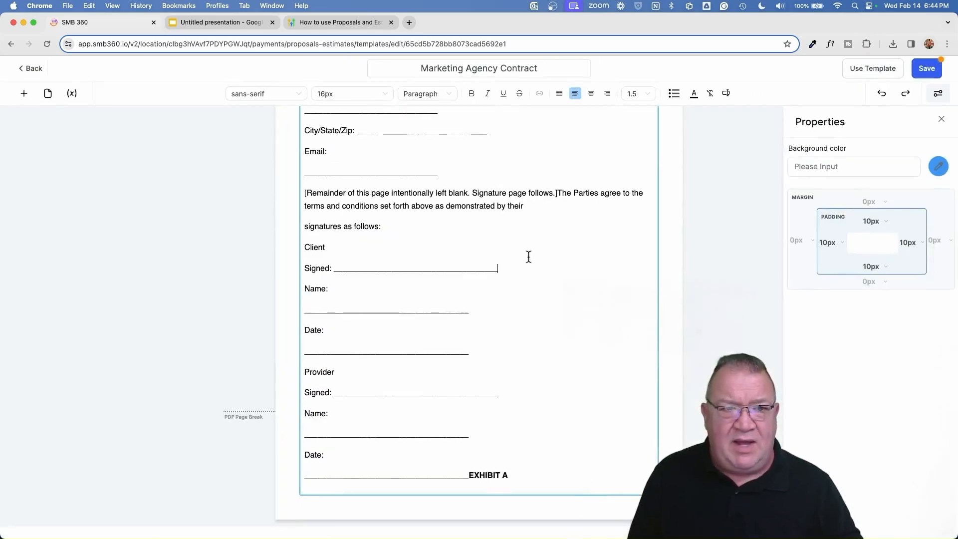
Place a Signature field on the Client's Signed line and reopen the list of elements to add.
click(24, 93)
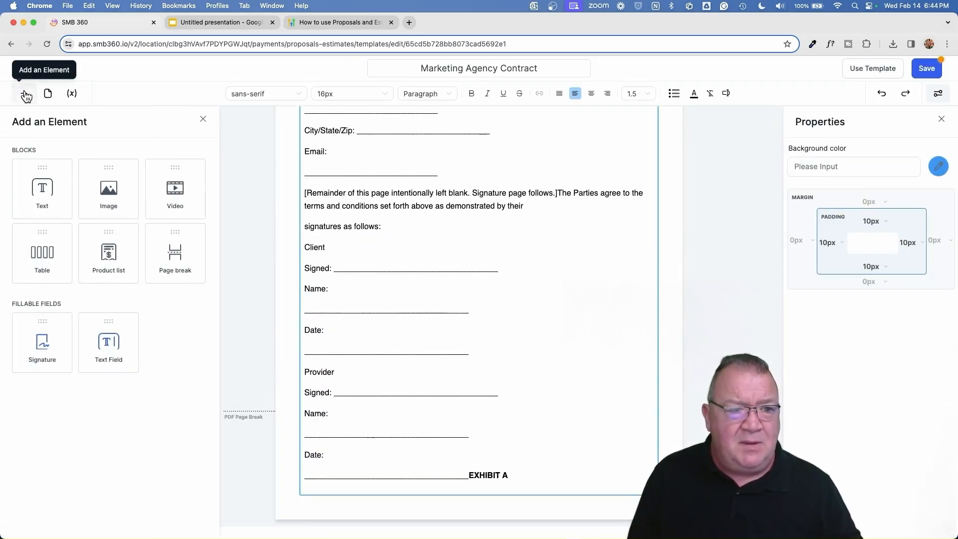
mouse_move(35, 343)
mouse_down()
mouse_move(378, 260)
mouse_move(382, 268)
mouse_move(419, 262)
mouse_move(396, 264)
mouse_up()
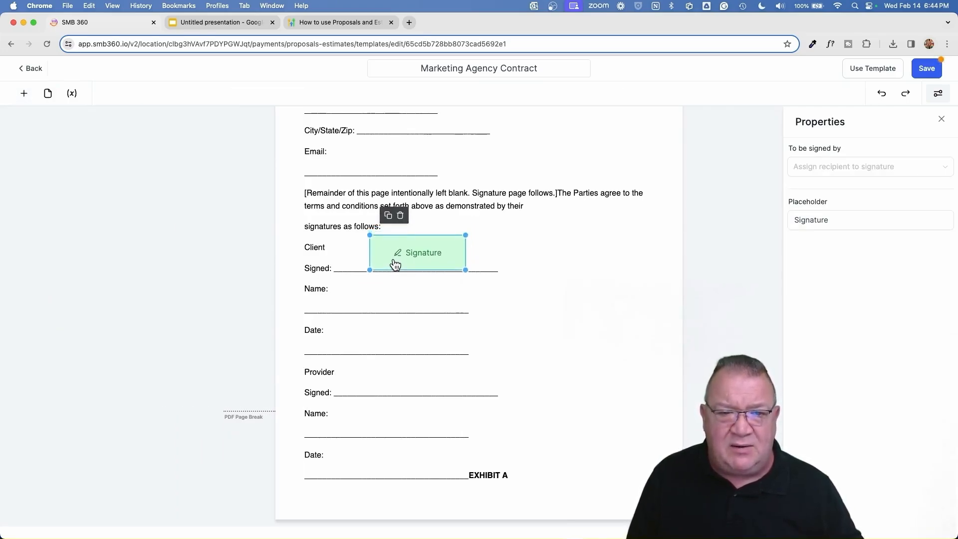
click(23, 93)
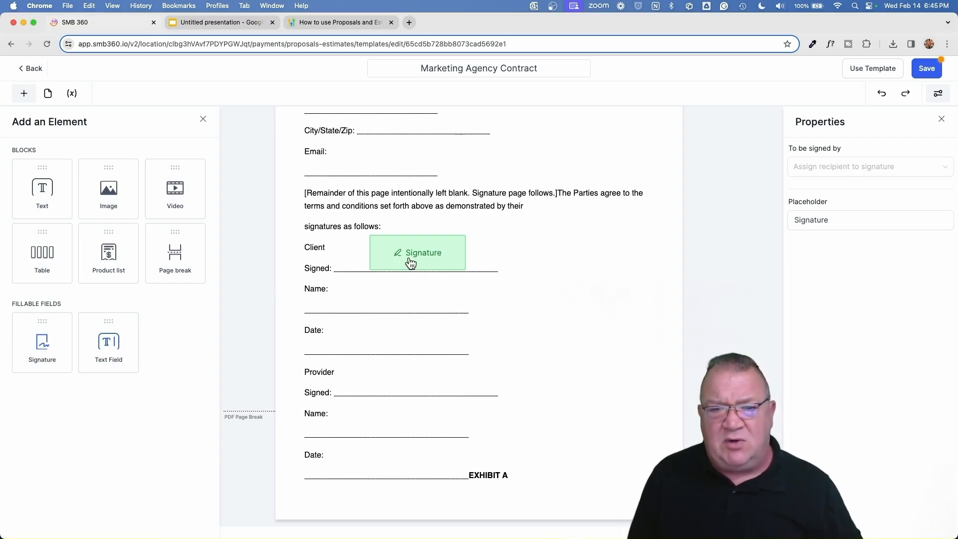
mouse_move(421, 260)
mouse_down()
mouse_move(387, 261)
mouse_move(395, 260)
mouse_up()
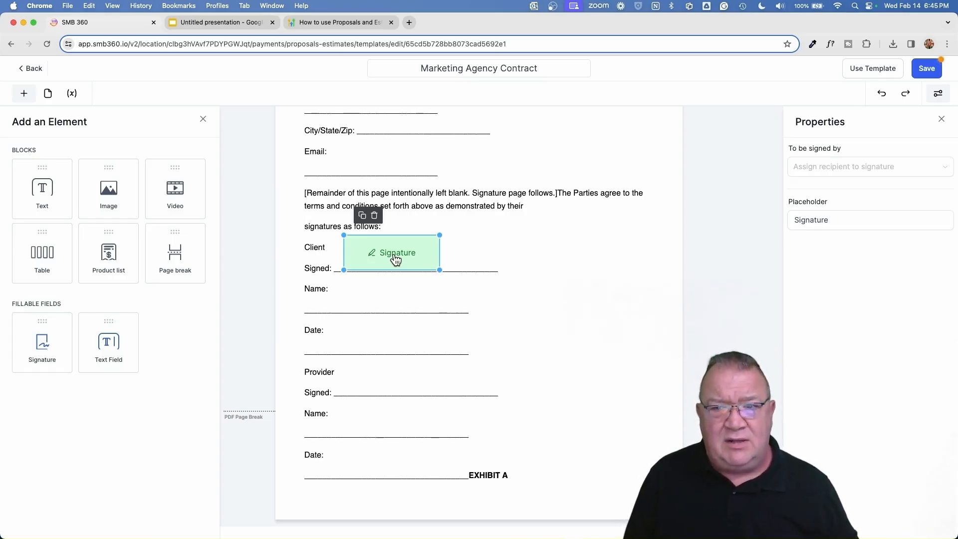
click(798, 217)
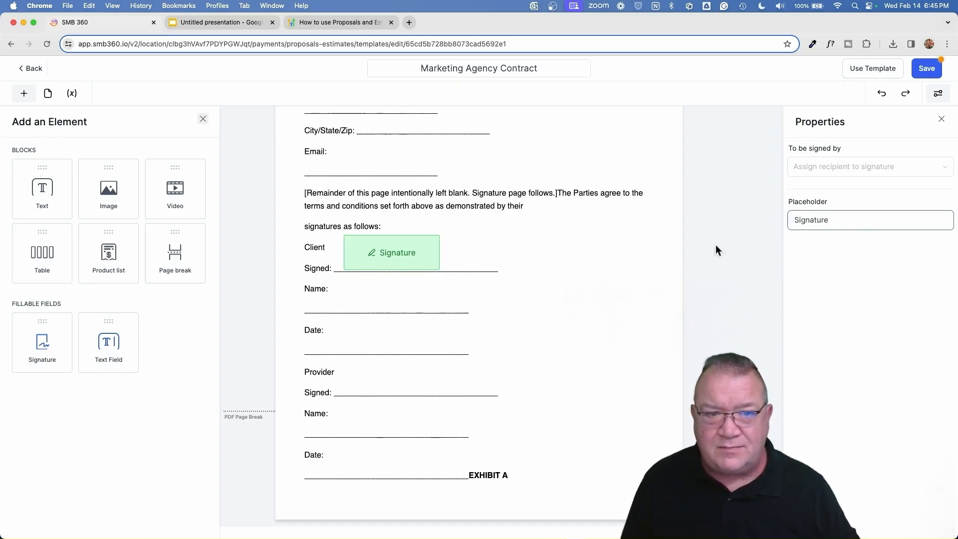
click(590, 267)
click(417, 262)
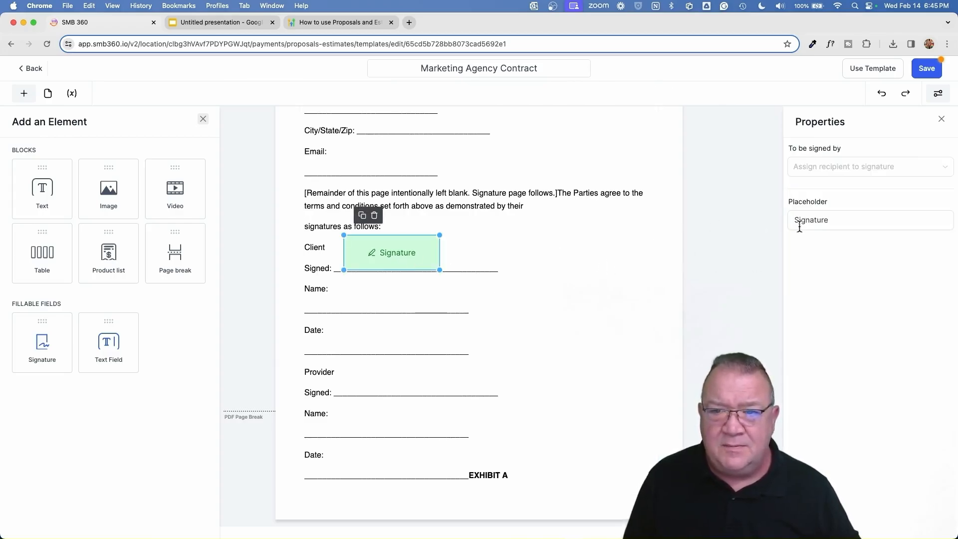
click(795, 221)
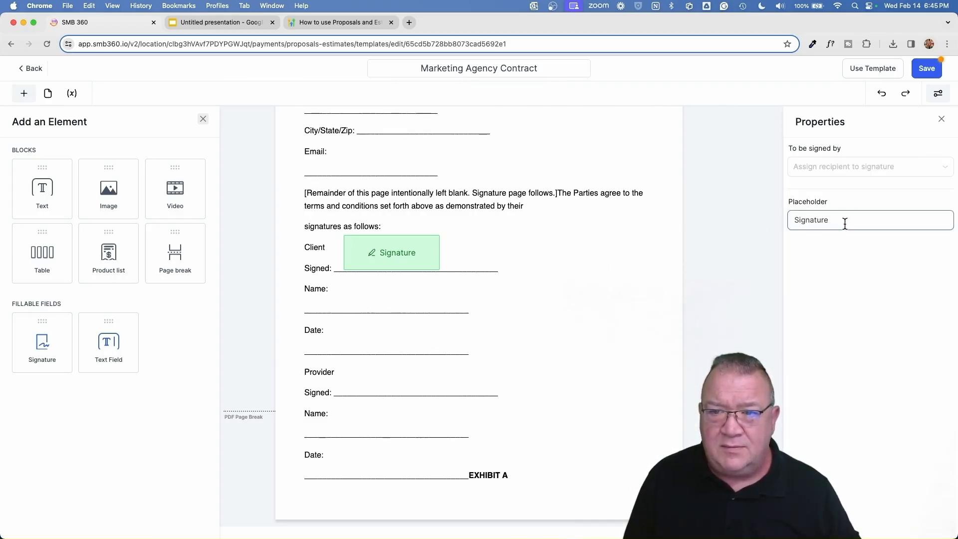
click(406, 264)
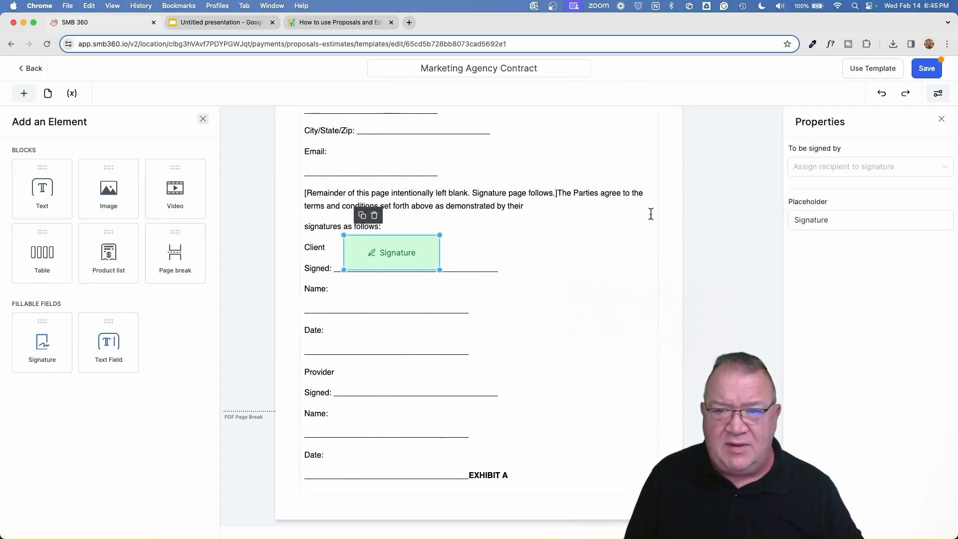
click(802, 220)
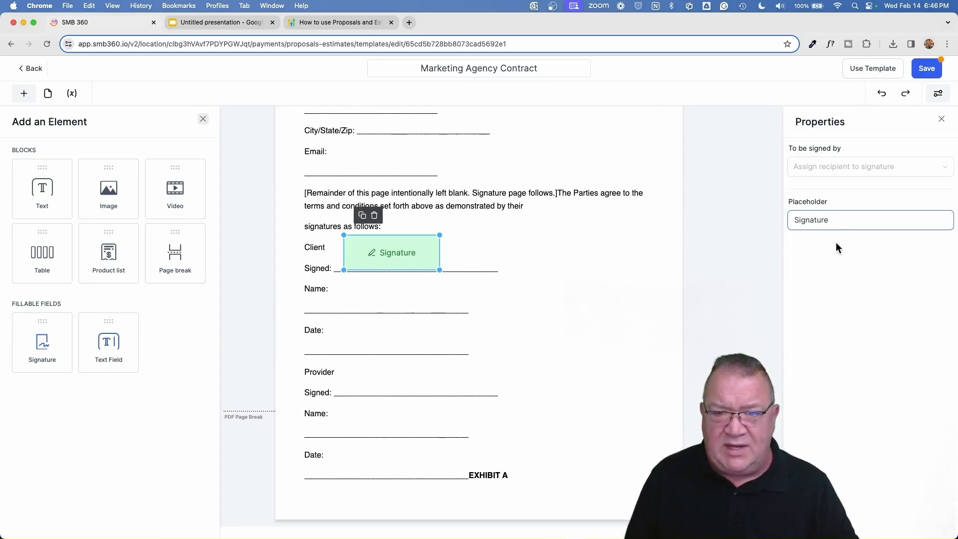
scroll(838, 248, up, 2)
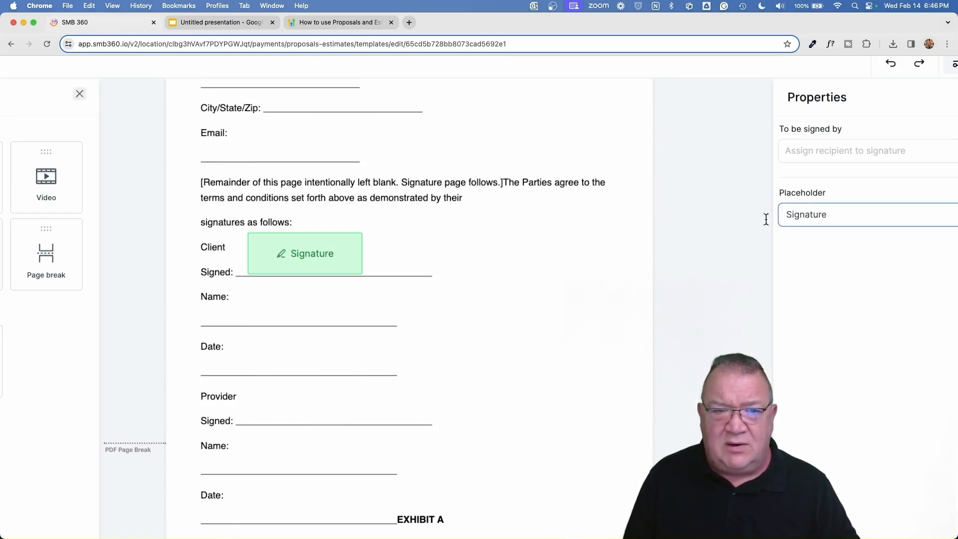
Replace the signature field on the client's Signed line with a new one using the placeholder Client Signature.
click(293, 265)
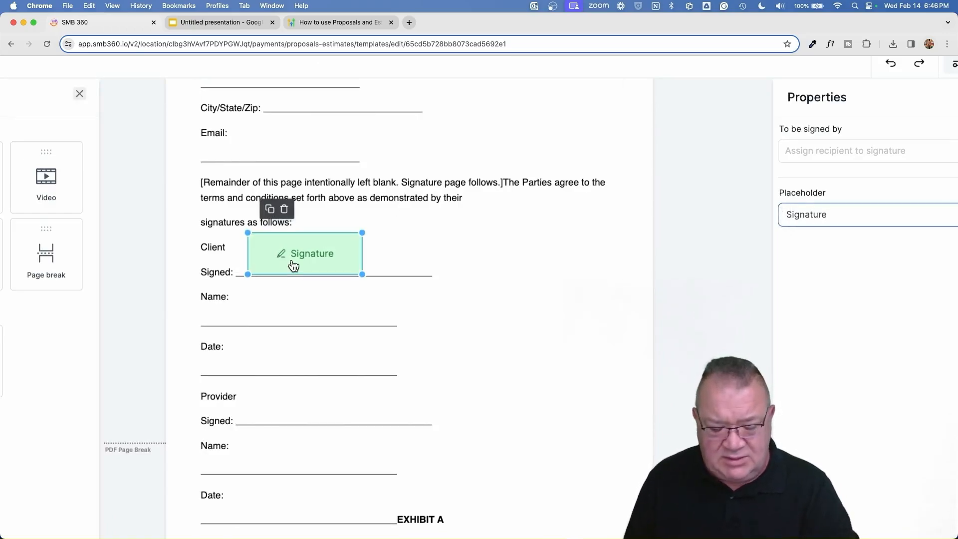
click(284, 208)
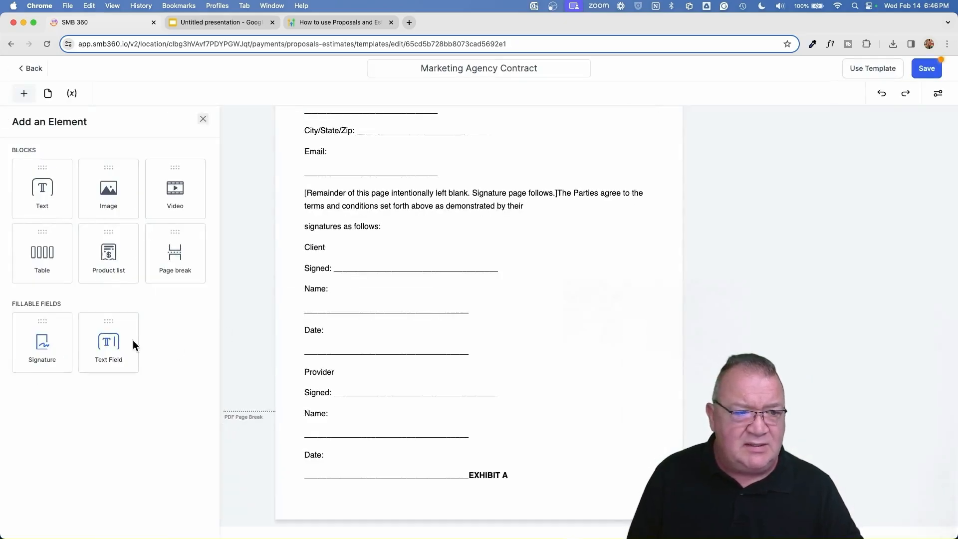
mouse_move(42, 342)
mouse_down()
mouse_move(366, 240)
mouse_move(369, 258)
mouse_move(380, 258)
mouse_up()
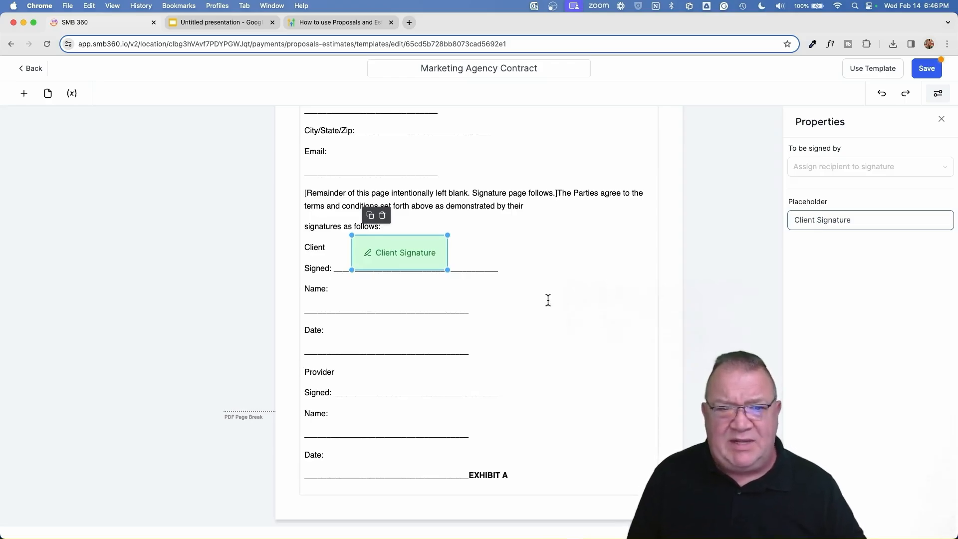
click(387, 340)
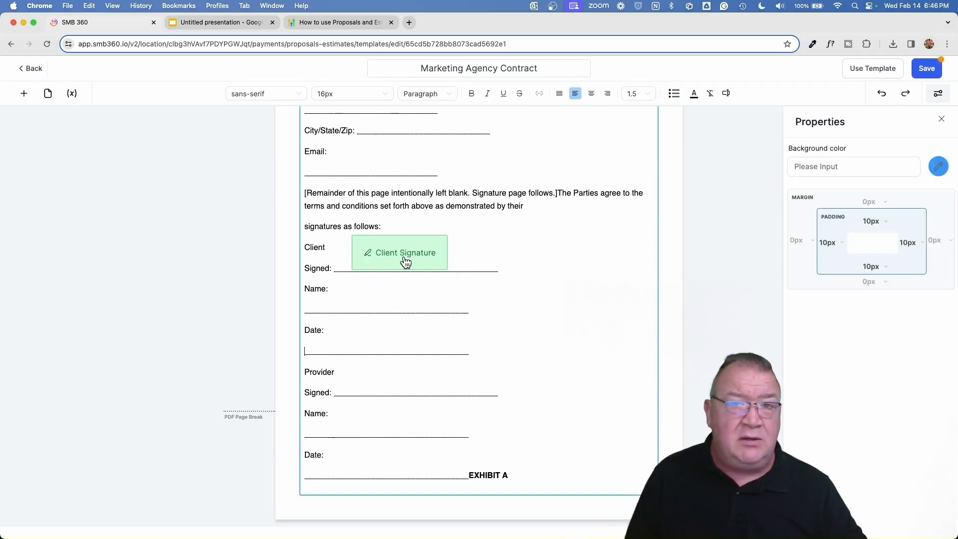
Add a signature field on the provider's Signed line with the placeholder Provider Signature.
click(24, 93)
mouse_move(41, 350)
mouse_down()
mouse_move(399, 399)
mouse_move(387, 385)
mouse_up()
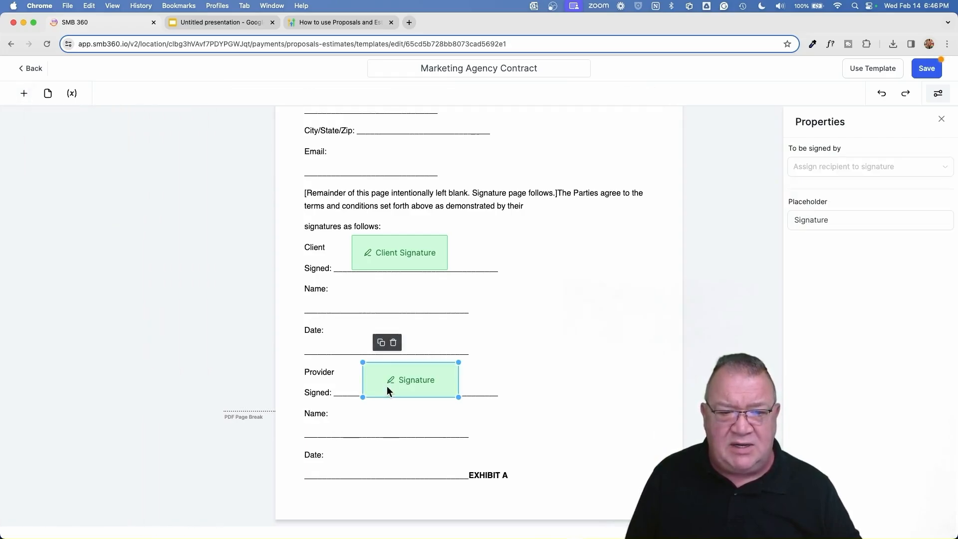
click(793, 220)
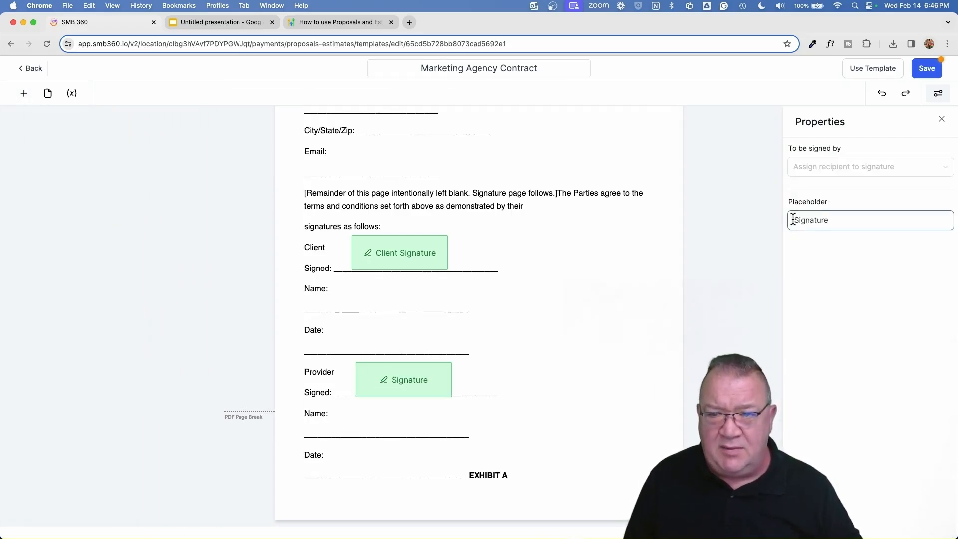
text(Provider)
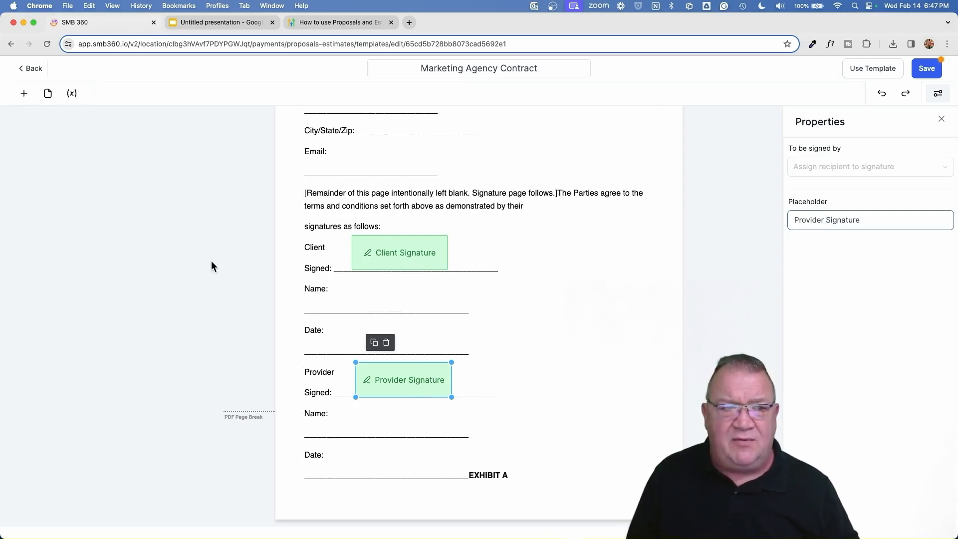
click(170, 262)
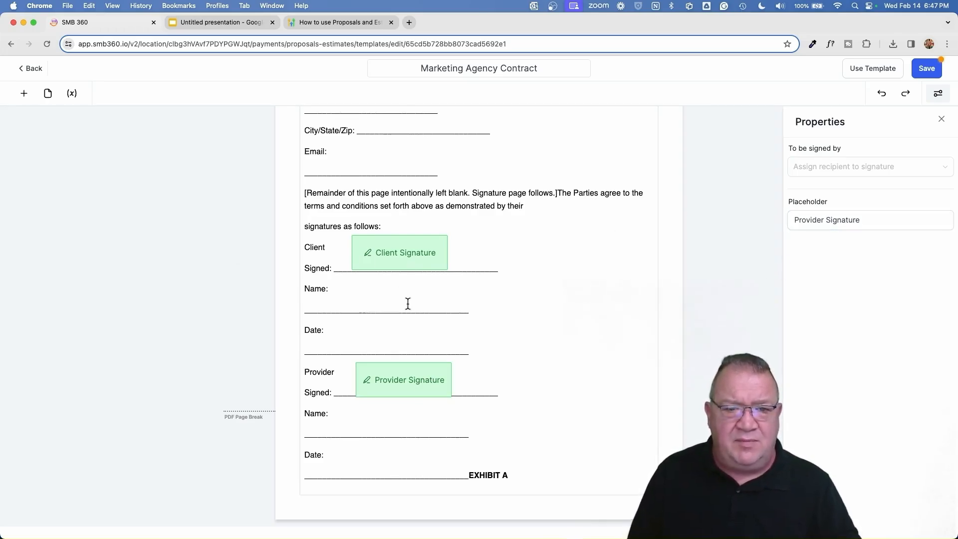
click(488, 328)
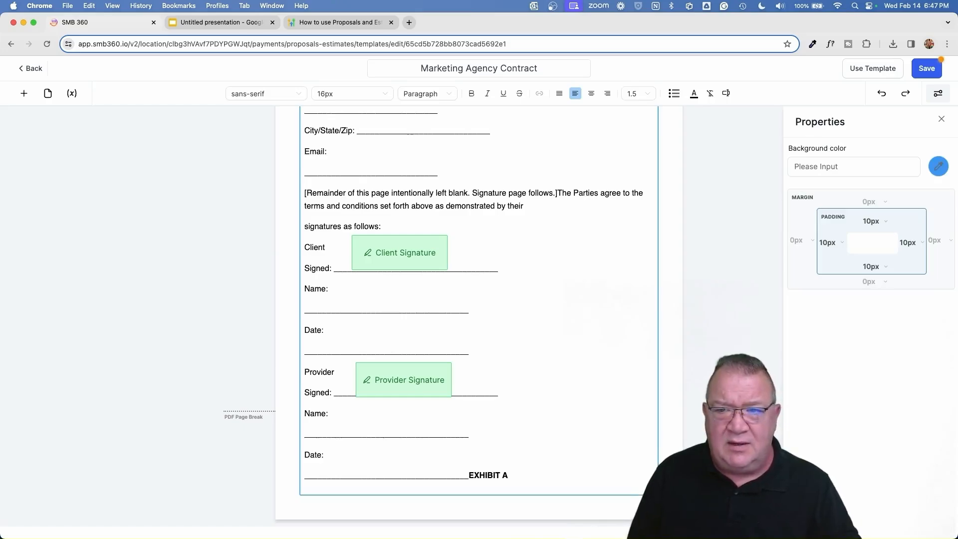
Assign the Provider Signature field to your own user as signer and save the template.
click(443, 256)
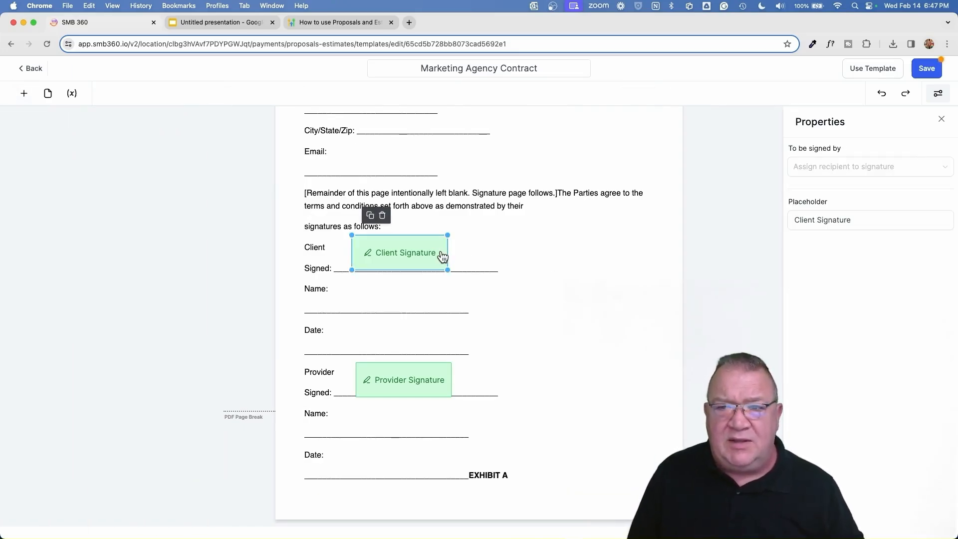
click(404, 379)
click(819, 171)
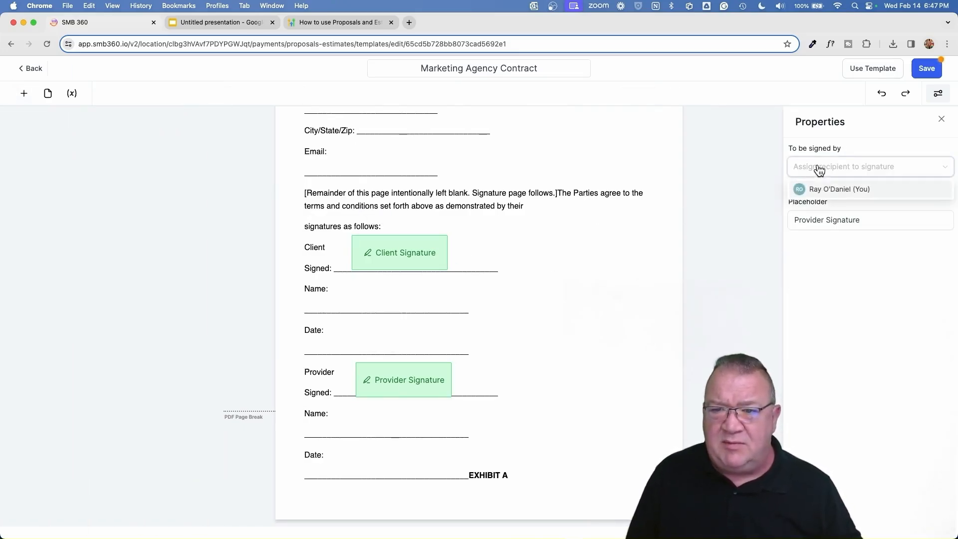
click(830, 191)
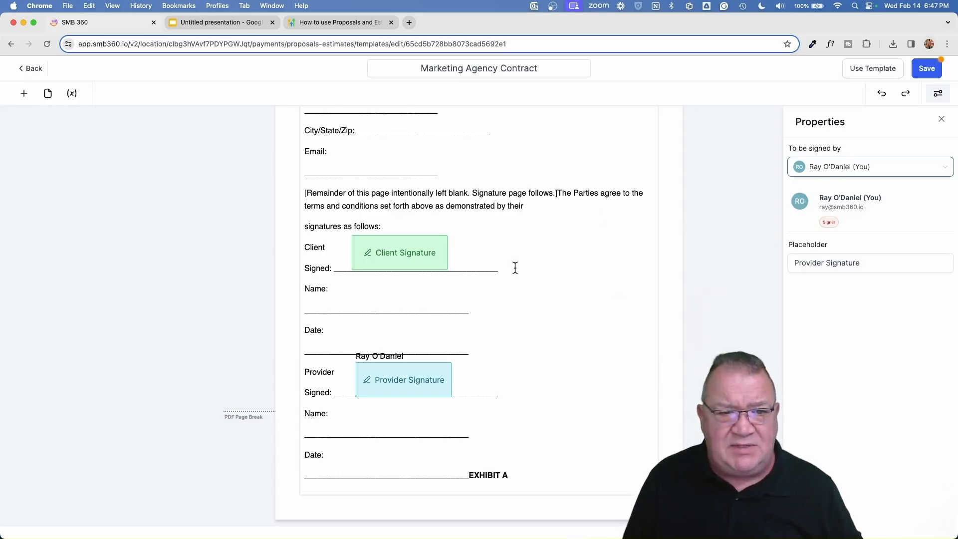
click(921, 67)
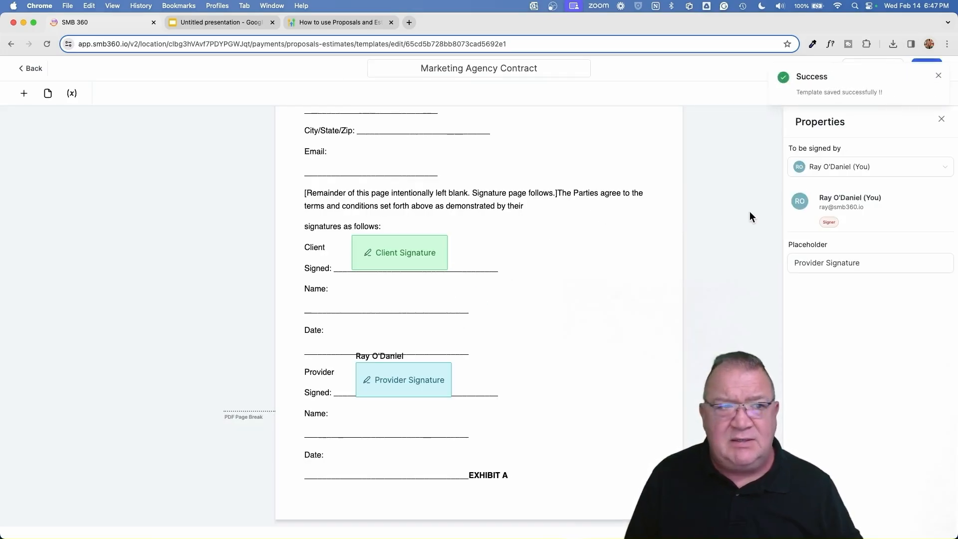
click(938, 75)
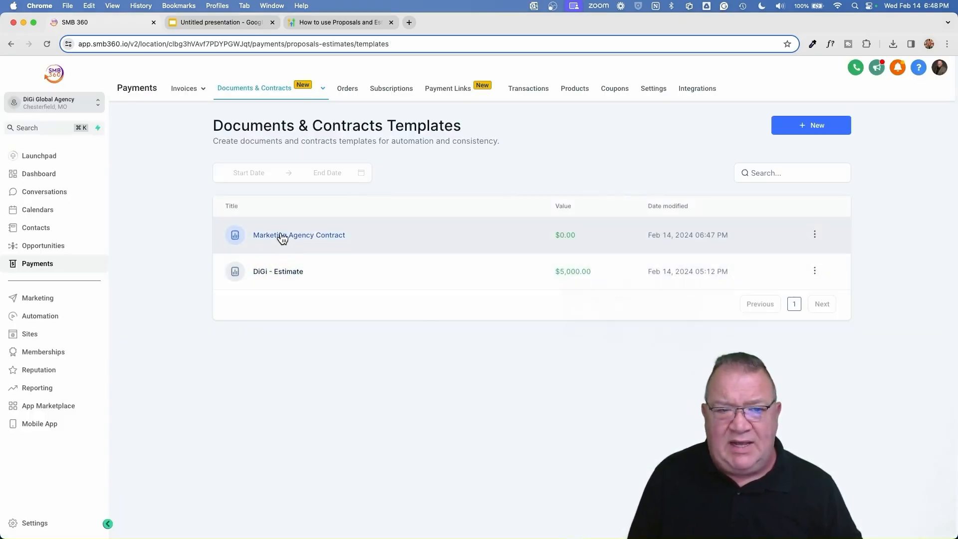
Reopen the Marketing Agency Contract template and check the Client Signature field's properties on the signature page.
click(282, 239)
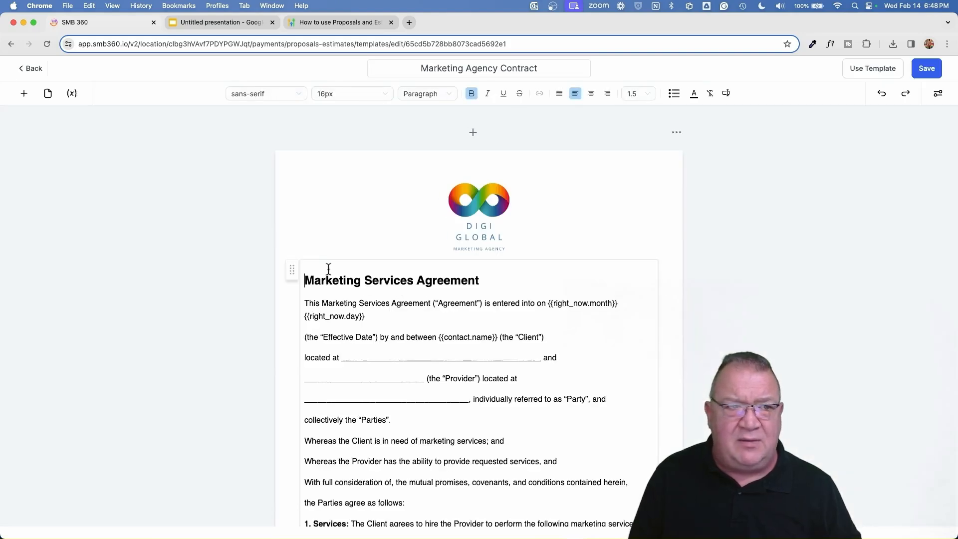
click(474, 339)
scroll(582, 346, down, 20)
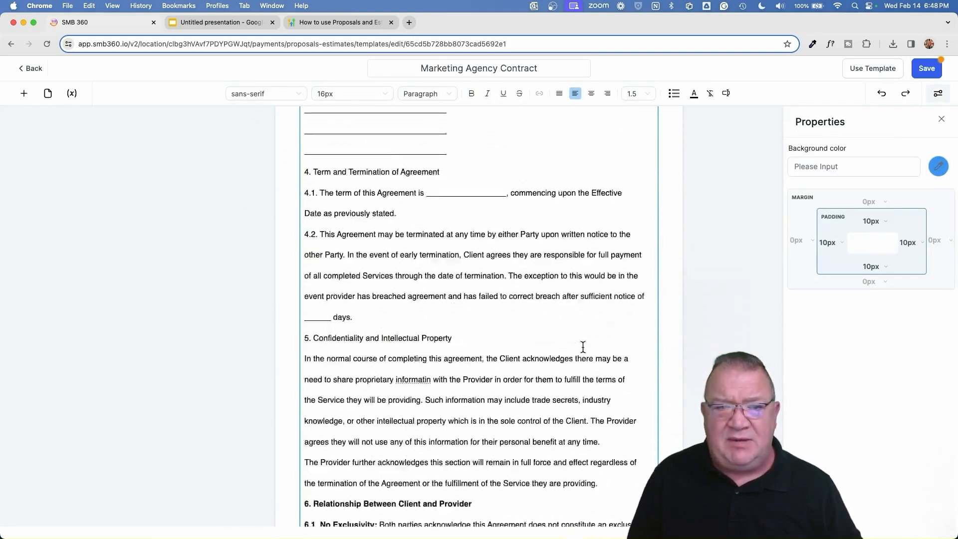
scroll(582, 347, down, 1)
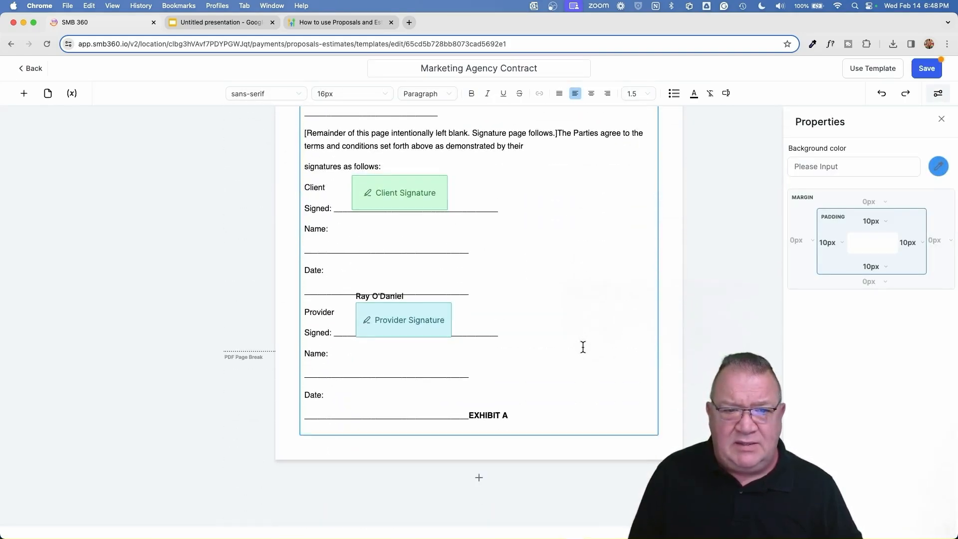
click(388, 195)
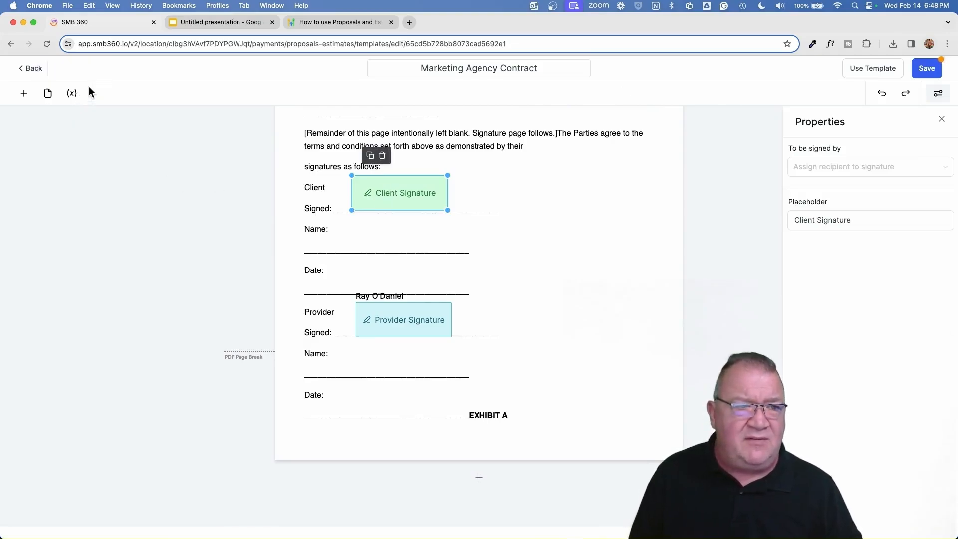
click(117, 100)
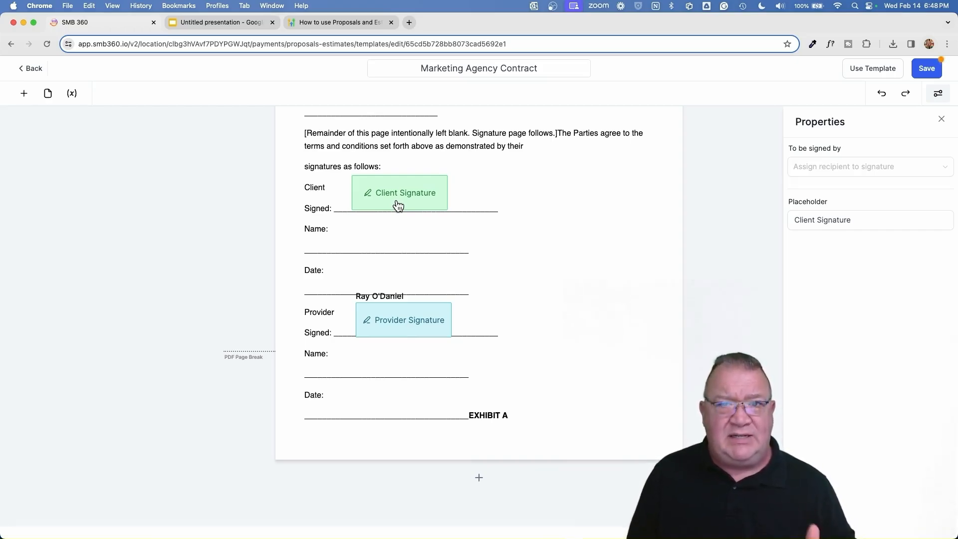
Add another signature field on the client's Name line with the placeholder Client Signature and save the template.
click(24, 93)
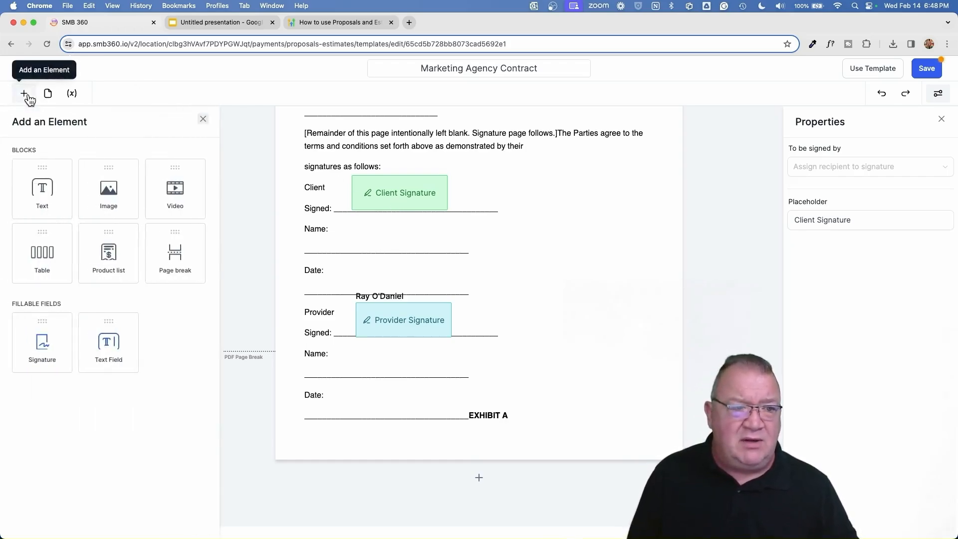
mouse_move(47, 330)
mouse_down()
mouse_move(394, 245)
mouse_move(377, 244)
mouse_up()
click(796, 220)
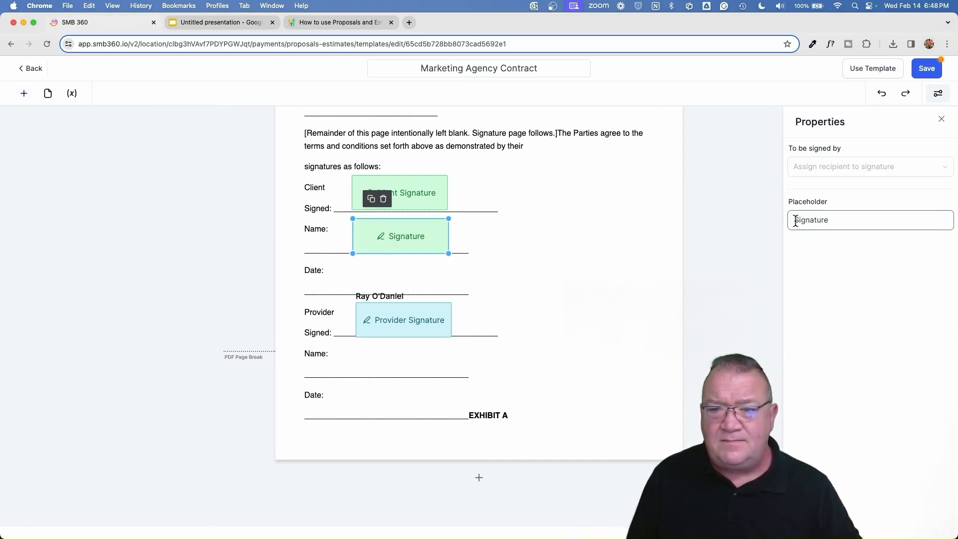
text(Client)
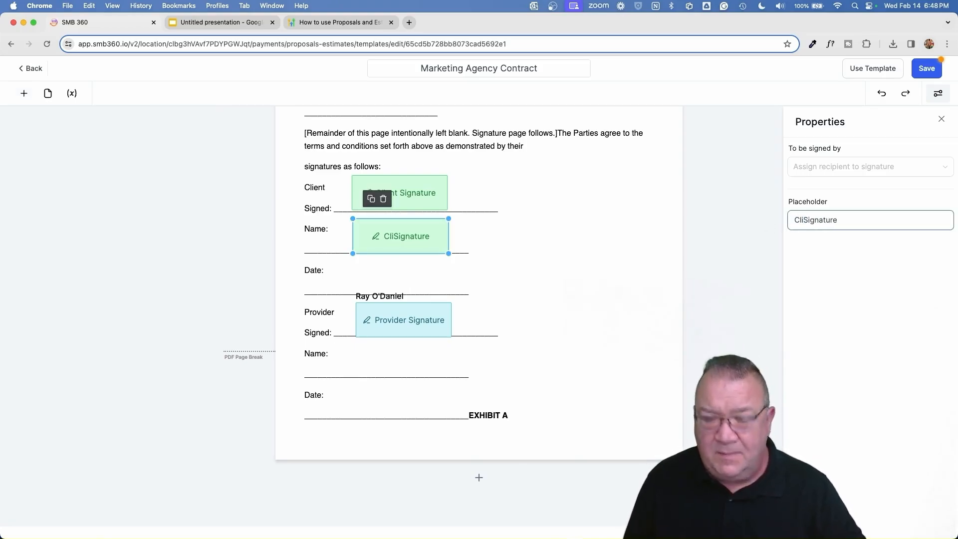
click(603, 269)
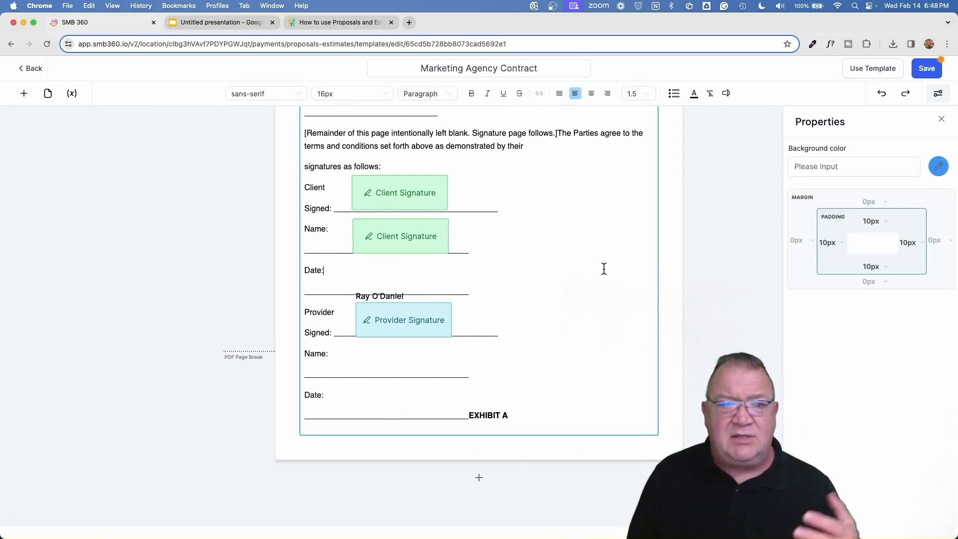
click(921, 69)
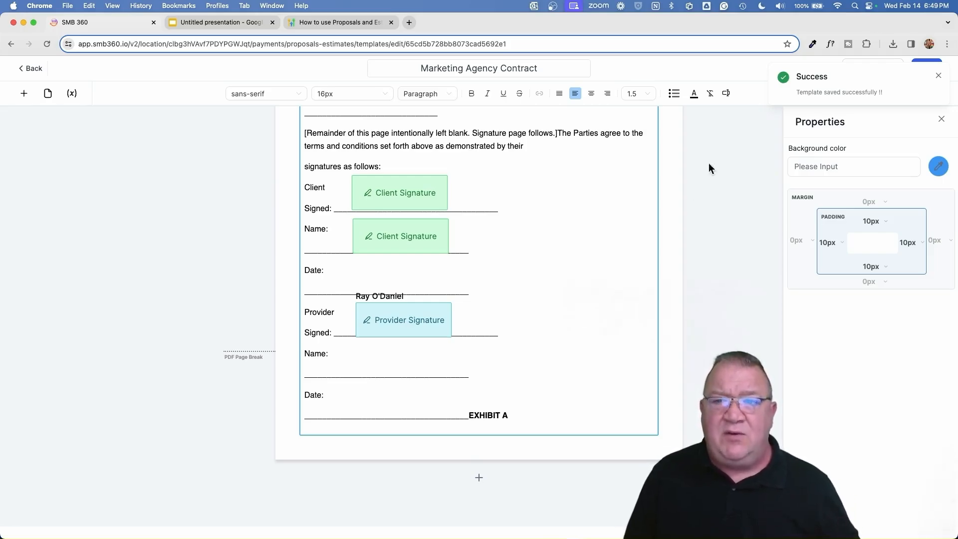
click(940, 78)
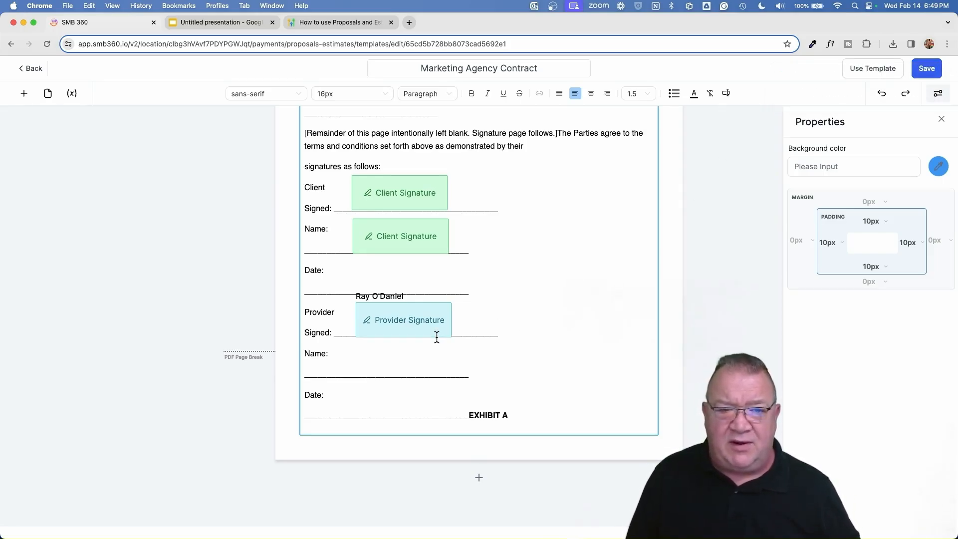
Check which recipient is assigned to sign the Provider Signature field.
click(411, 320)
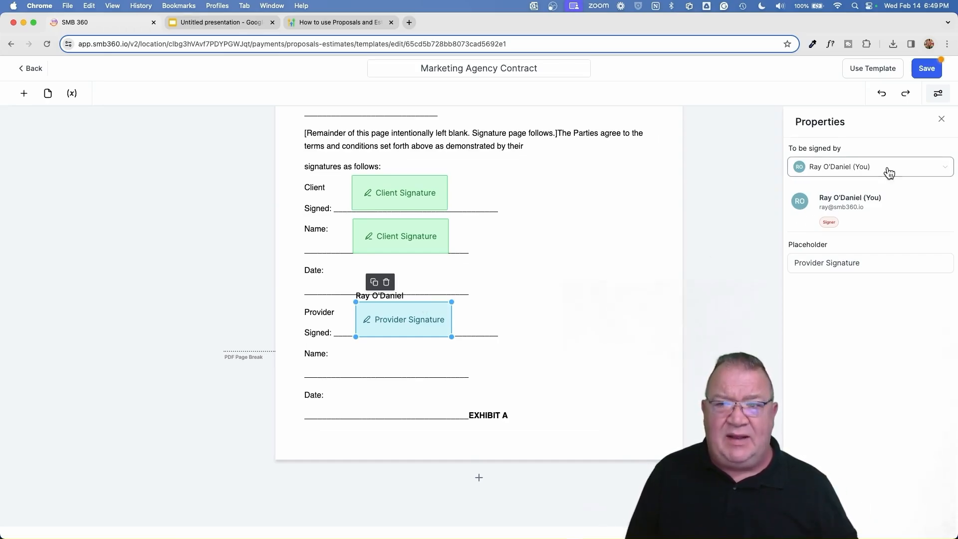
click(911, 172)
click(913, 173)
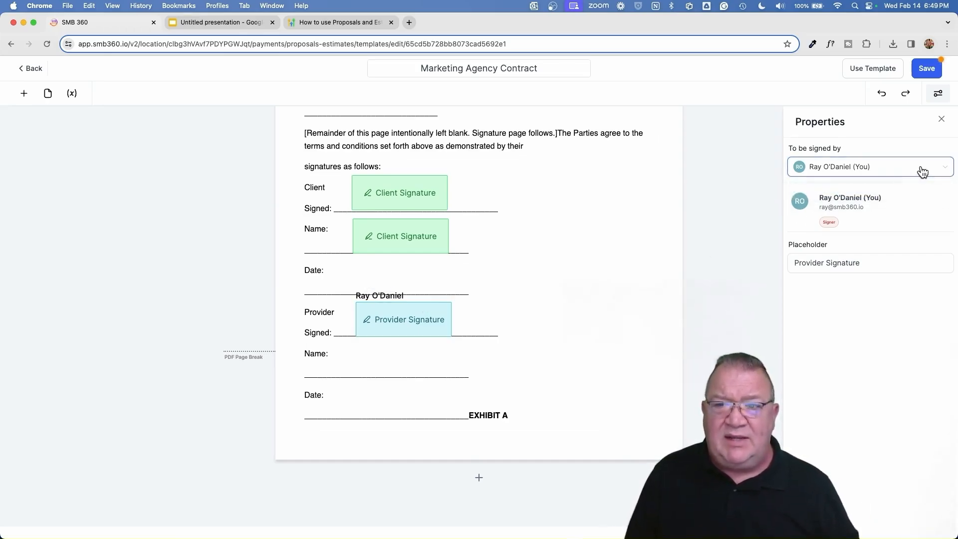
click(840, 232)
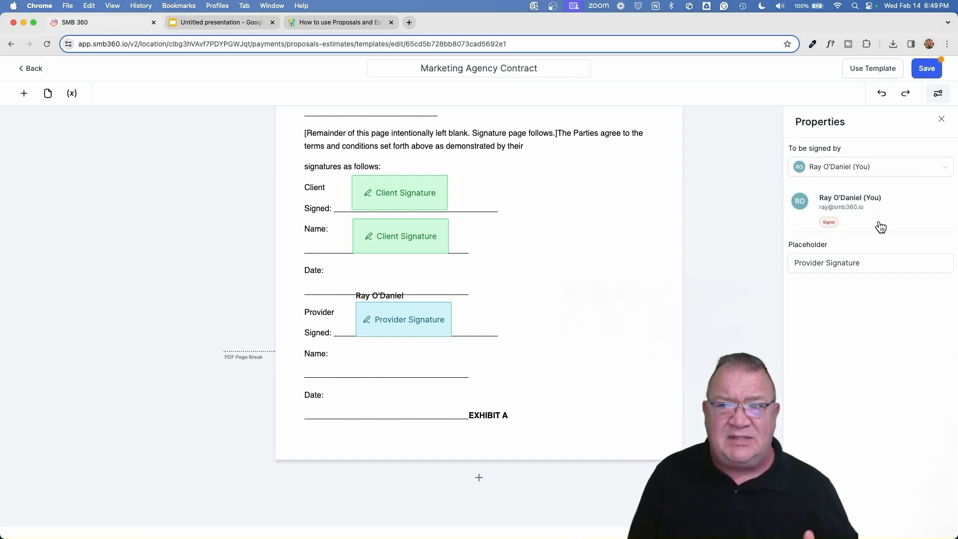
Save the Marketing Agency Contract template and return to the templates list.
click(928, 70)
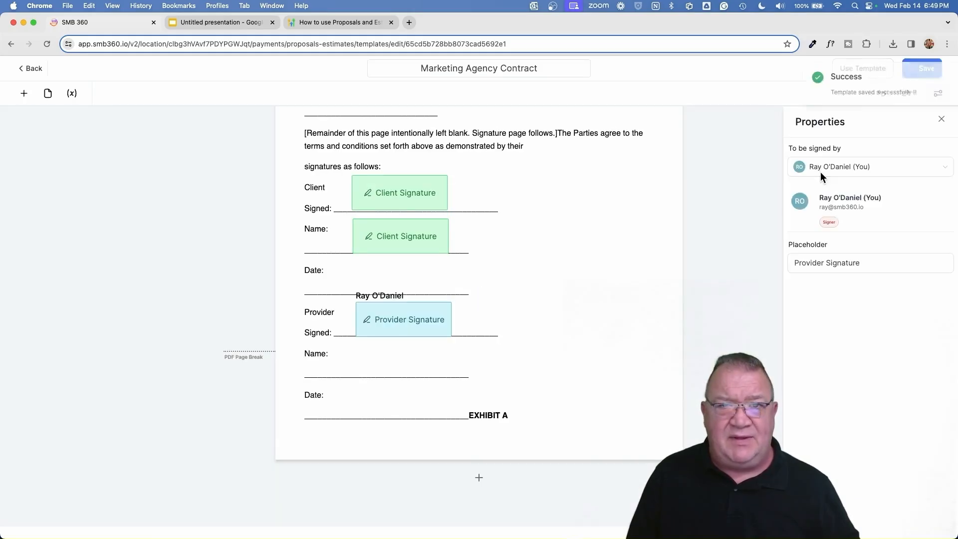
click(938, 76)
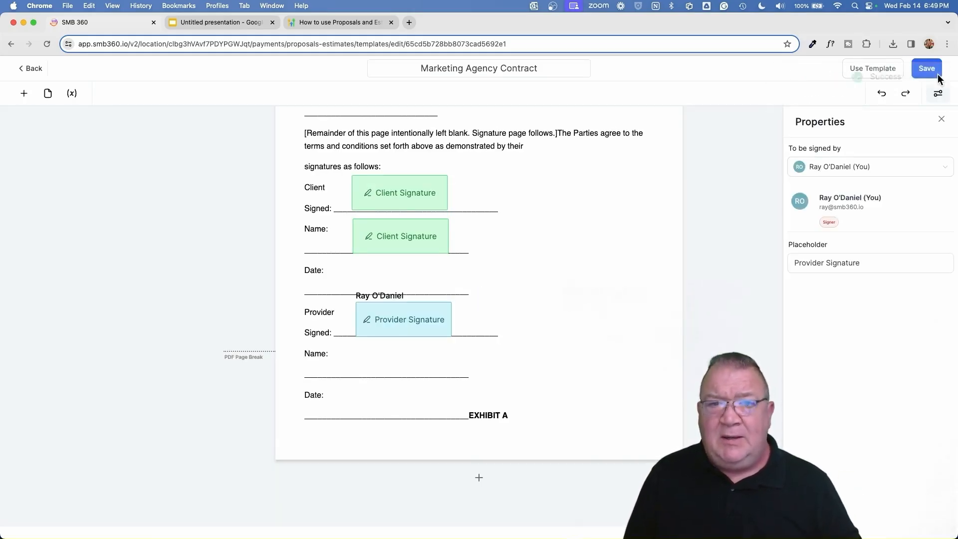
scroll(625, 295, up, 20)
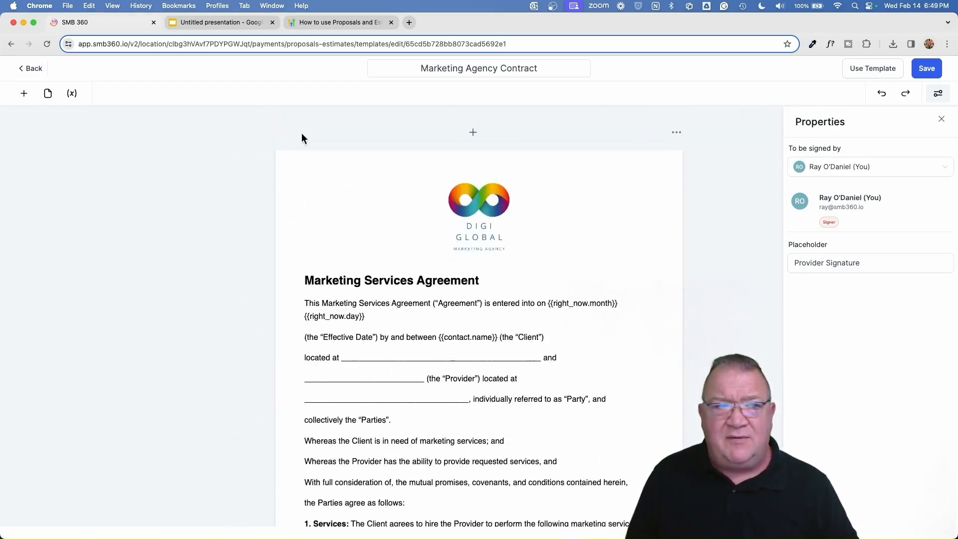
click(28, 68)
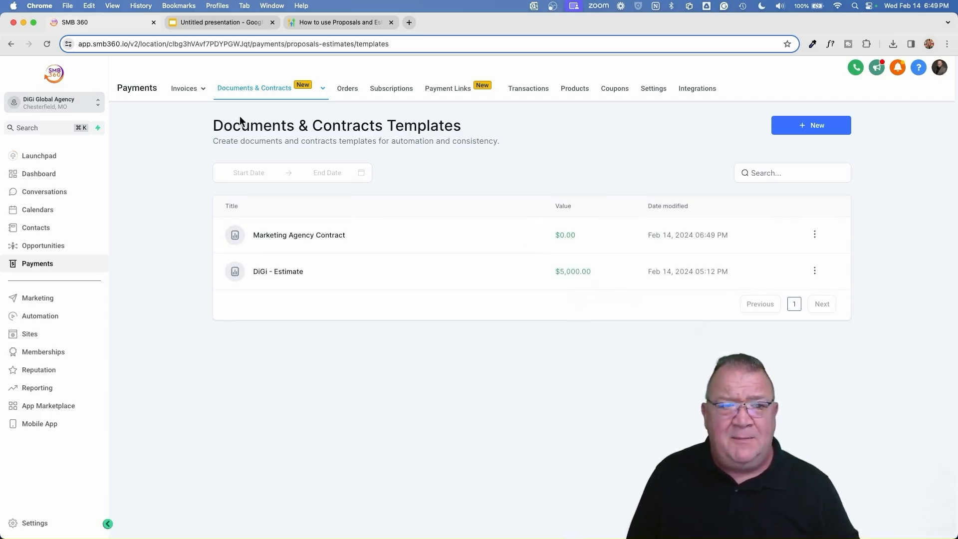
Create the Marketing Template from an uploaded PDF and place a required text field on the agreement's "entered into on" blank.
click(795, 126)
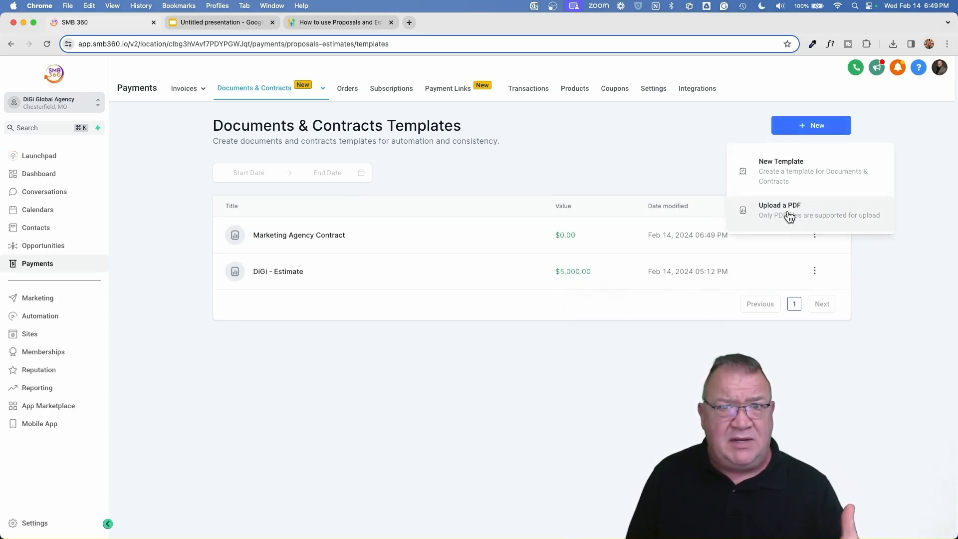
click(771, 215)
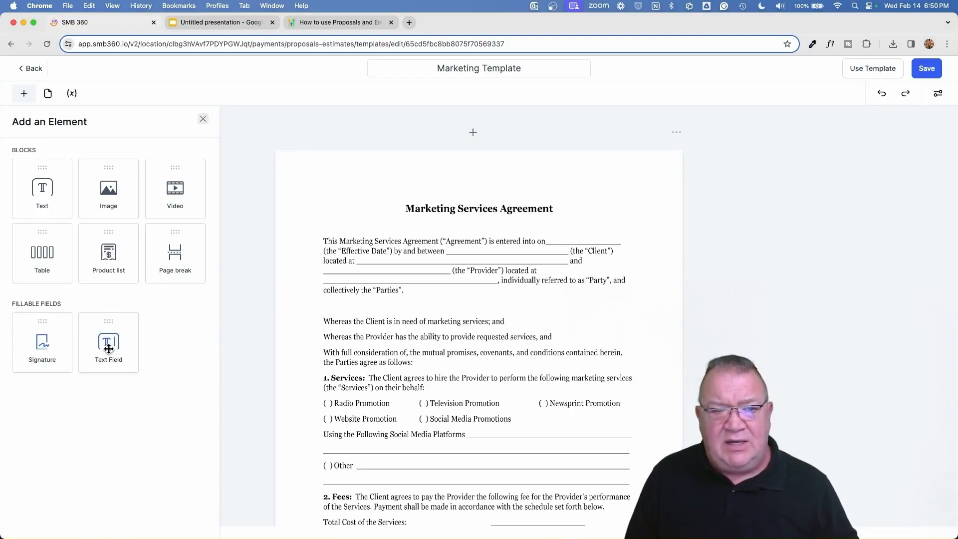
drag(112, 349, 610, 240)
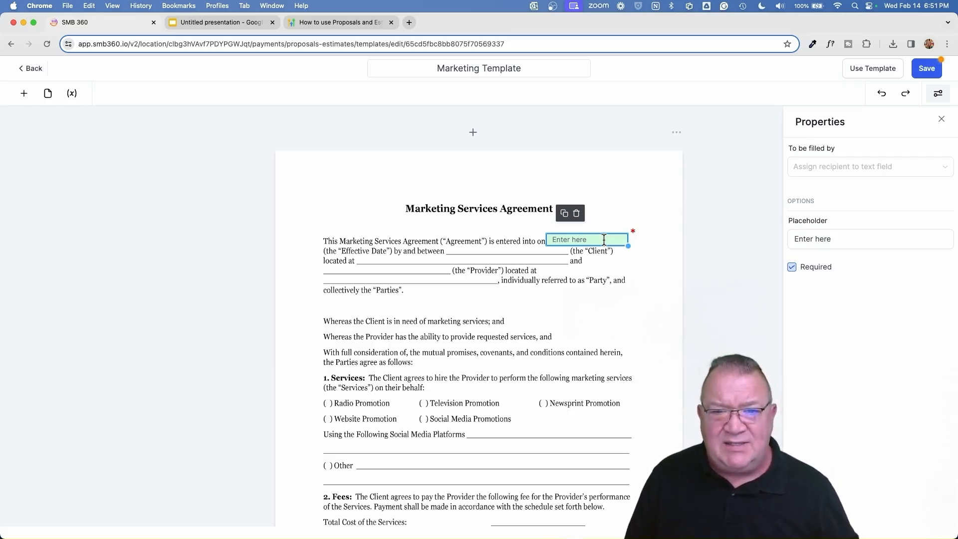
key(Escape)
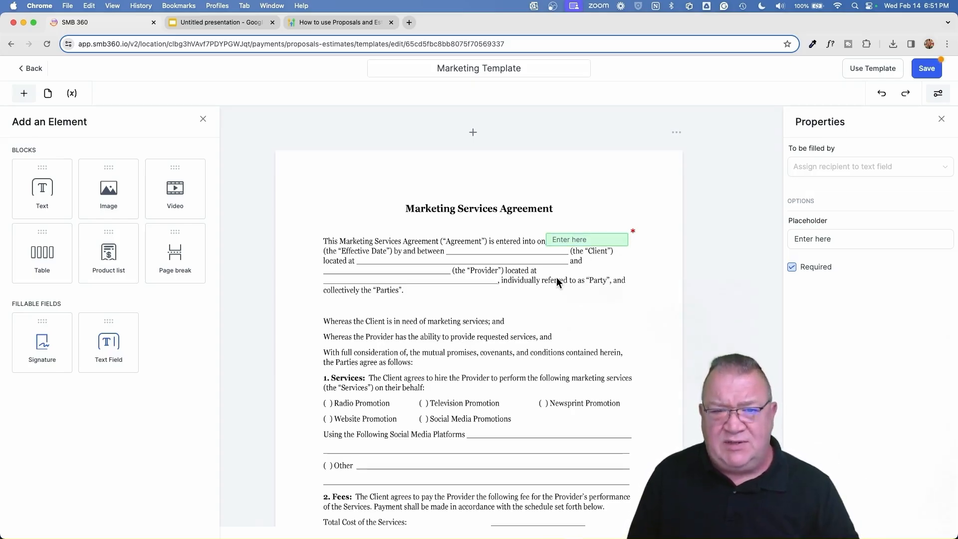
Add a signature field on the client's Signed line of the signature page, save the Marketing Template and return to the templates list.
scroll(563, 288, down, 20)
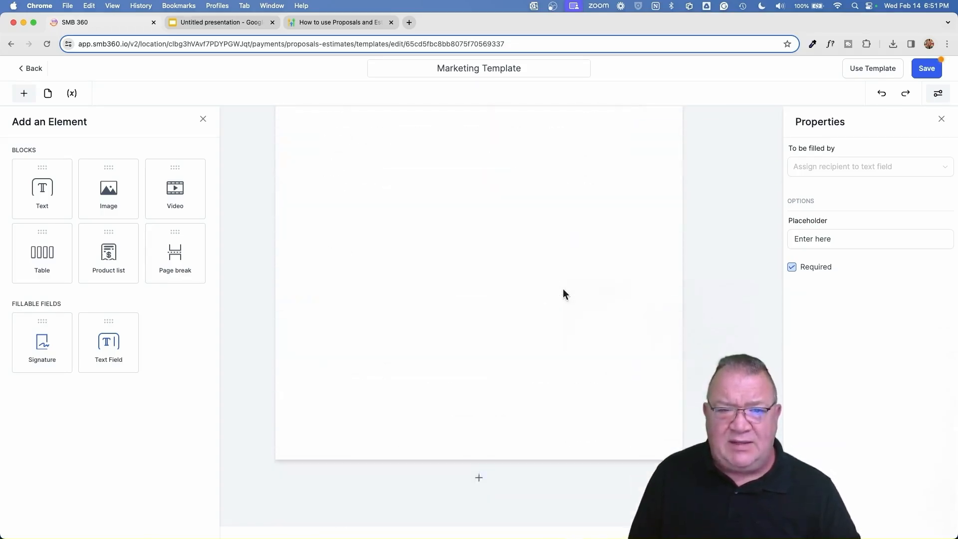
scroll(562, 290, down, 10)
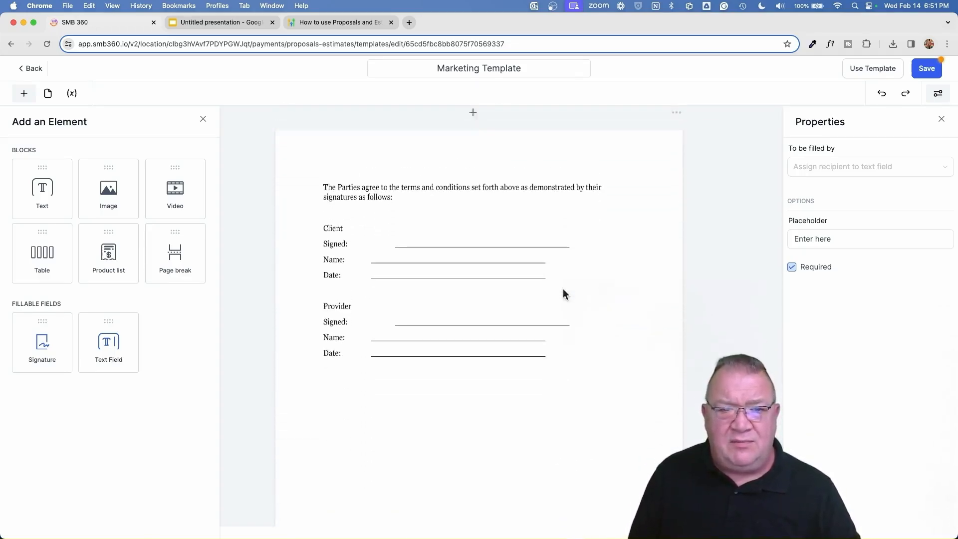
scroll(563, 288, up, 5)
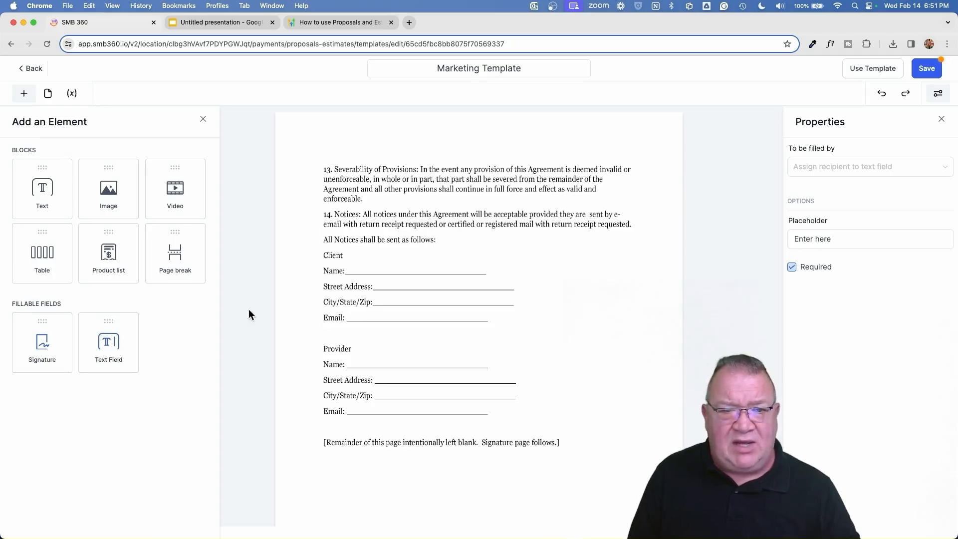
scroll(459, 374, down, 5)
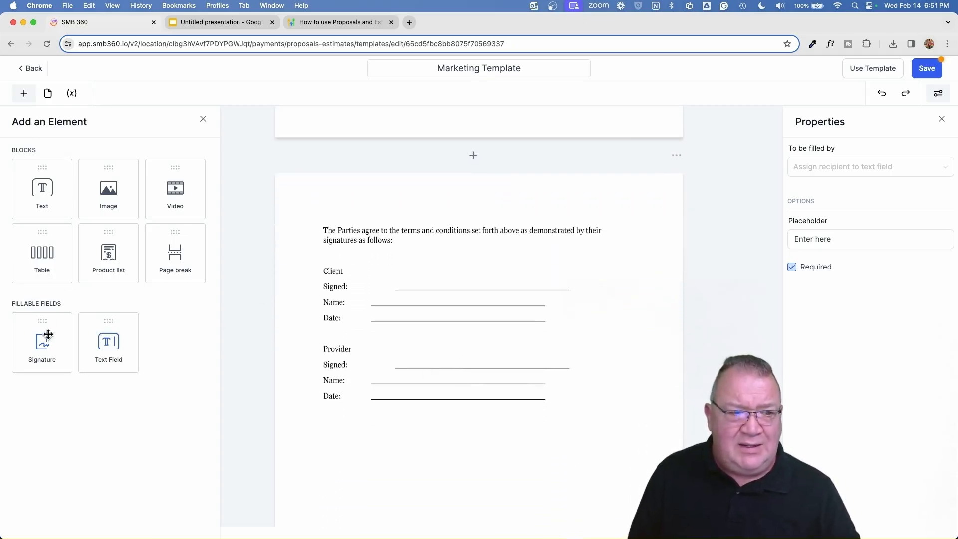
mouse_move(48, 334)
mouse_down()
mouse_move(336, 278)
mouse_move(433, 281)
mouse_move(424, 280)
mouse_up()
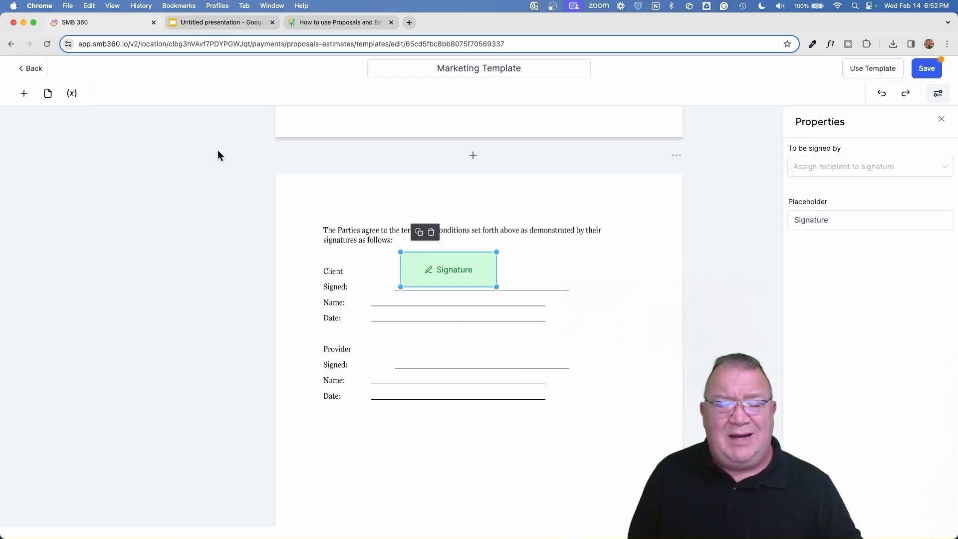
click(924, 69)
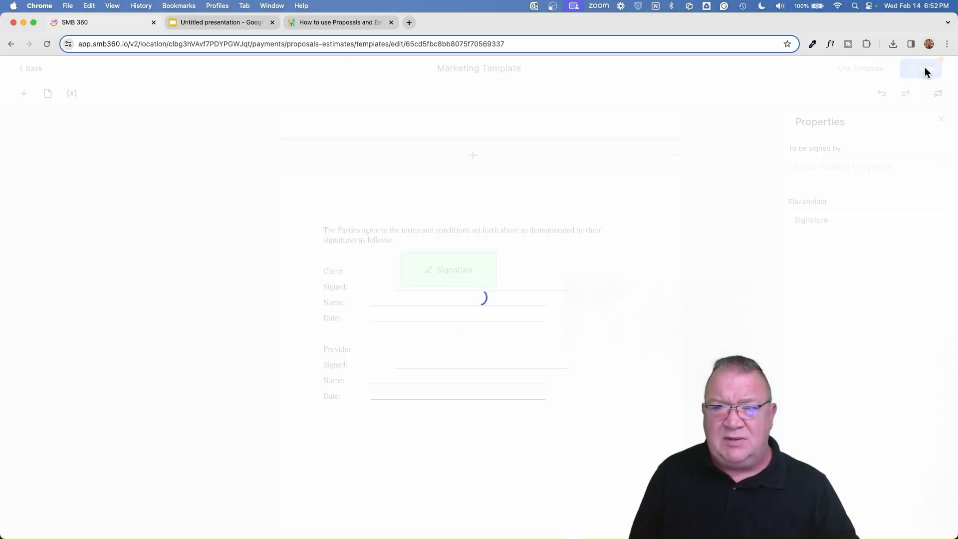
click(31, 69)
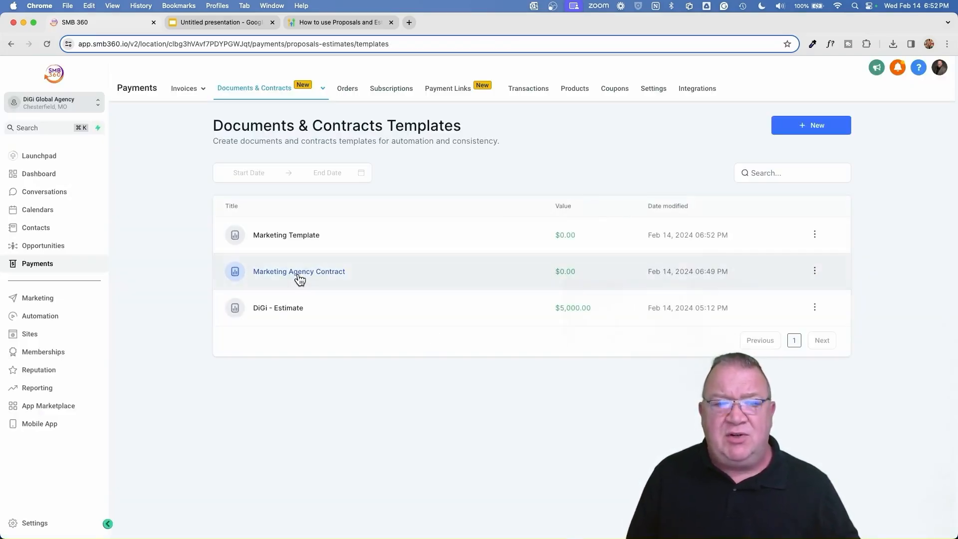
Look over the list of all documents and contracts and go back to the templates list.
mouse_move(270, 97)
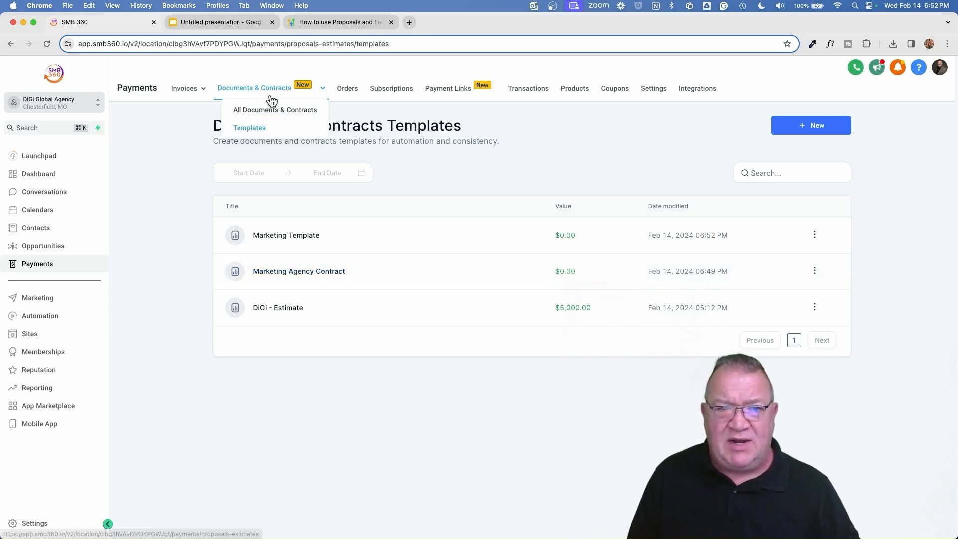
click(251, 111)
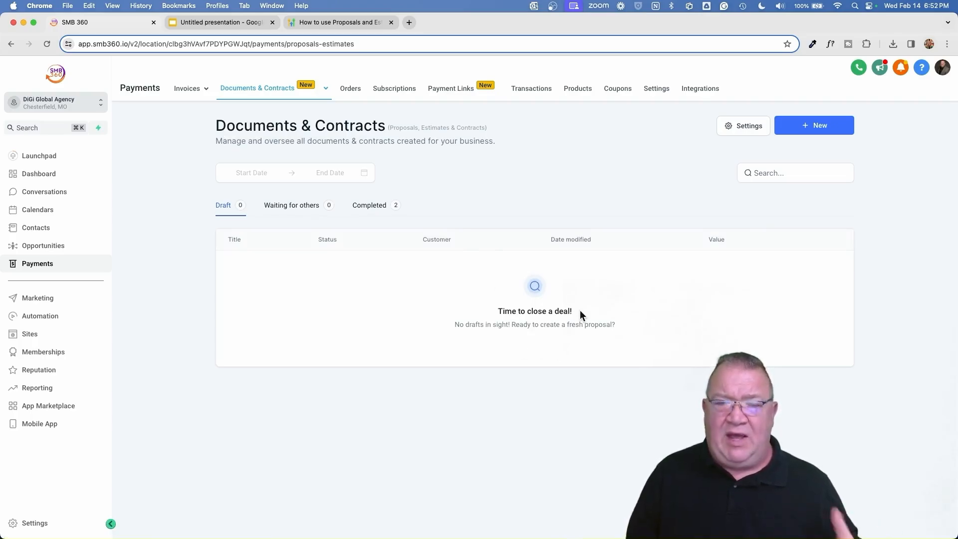
mouse_move(237, 92)
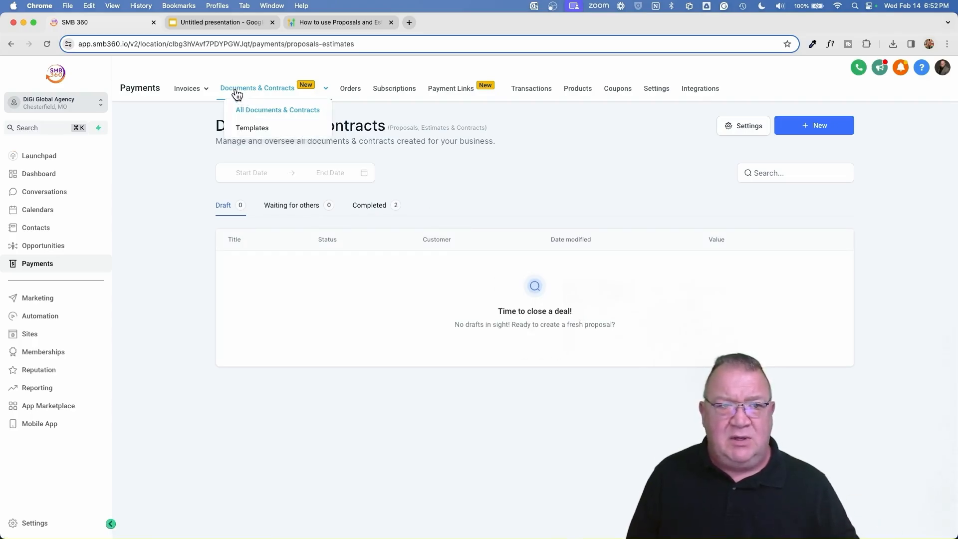
click(252, 129)
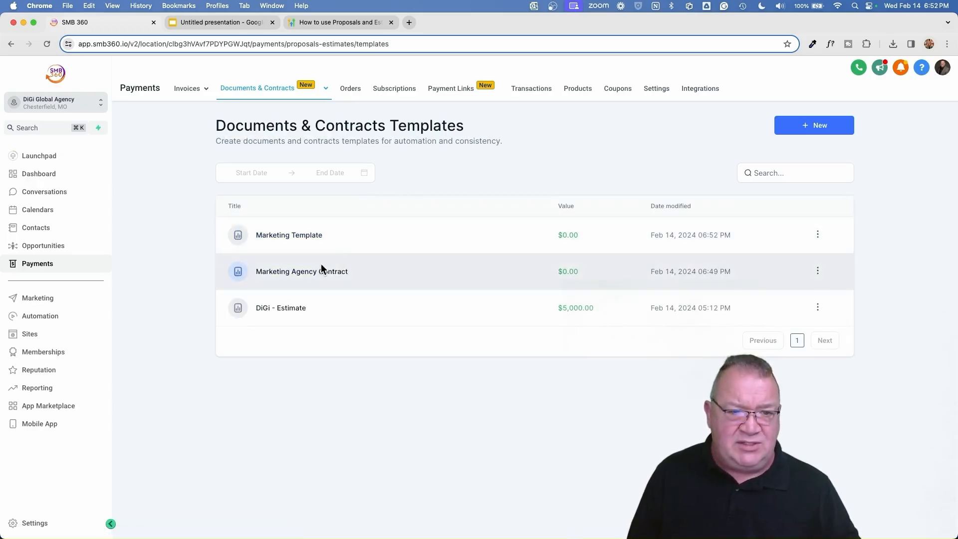
Create a document from the Marketing Agency Contract template and check who is assigned to its Provider Signature field.
click(822, 273)
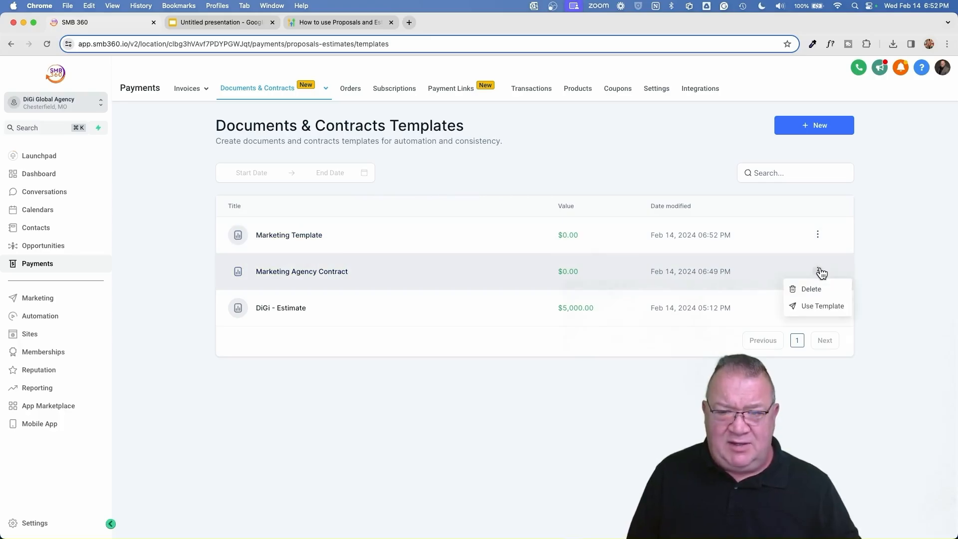
click(819, 307)
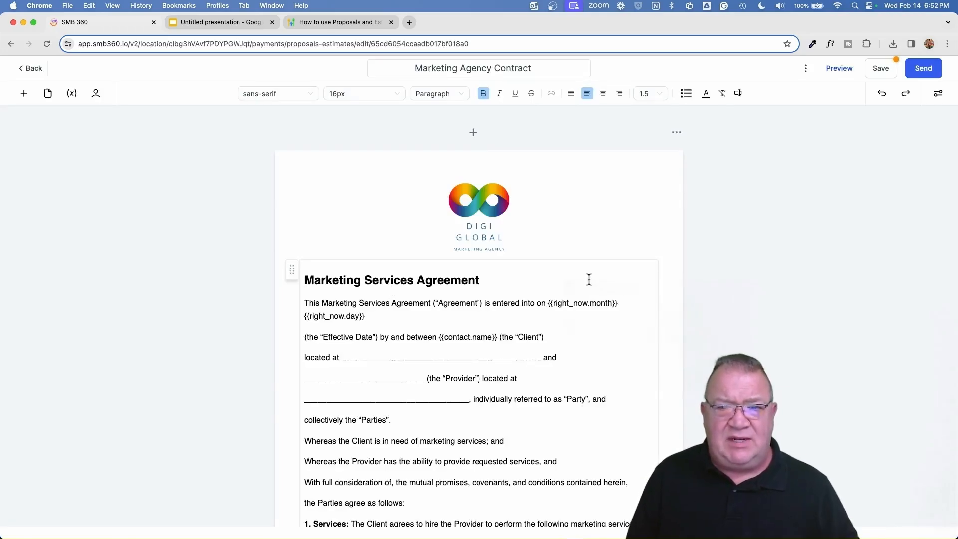
scroll(588, 279, down, 20)
scroll(589, 280, down, 20)
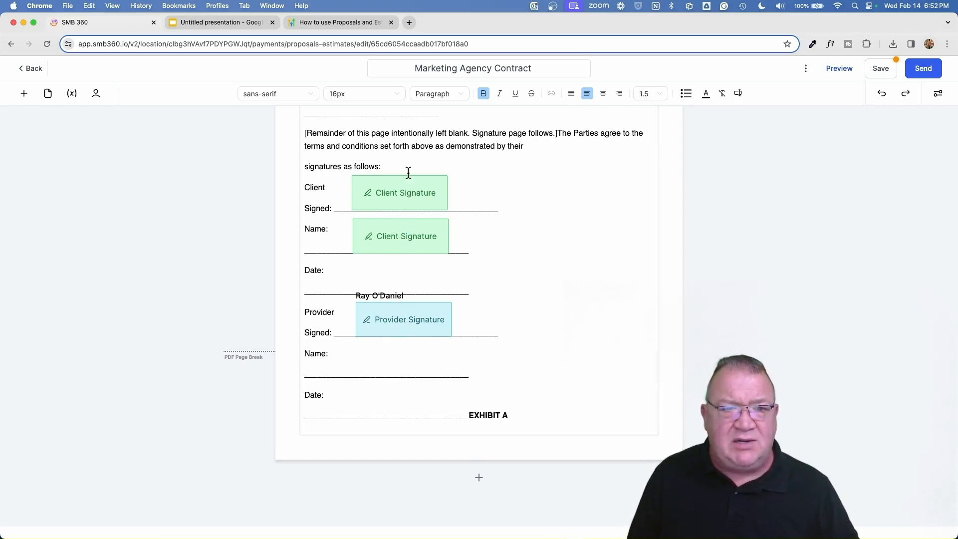
click(401, 324)
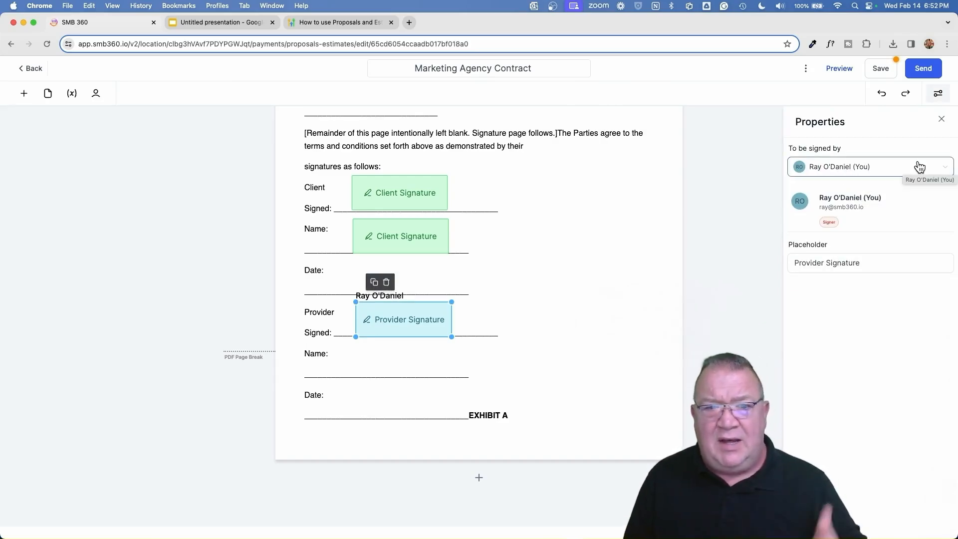
click(942, 119)
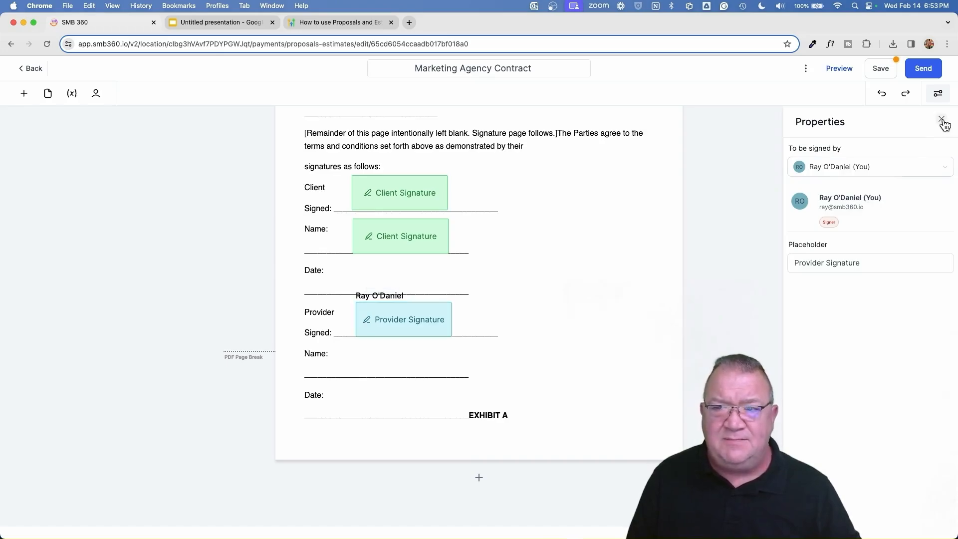
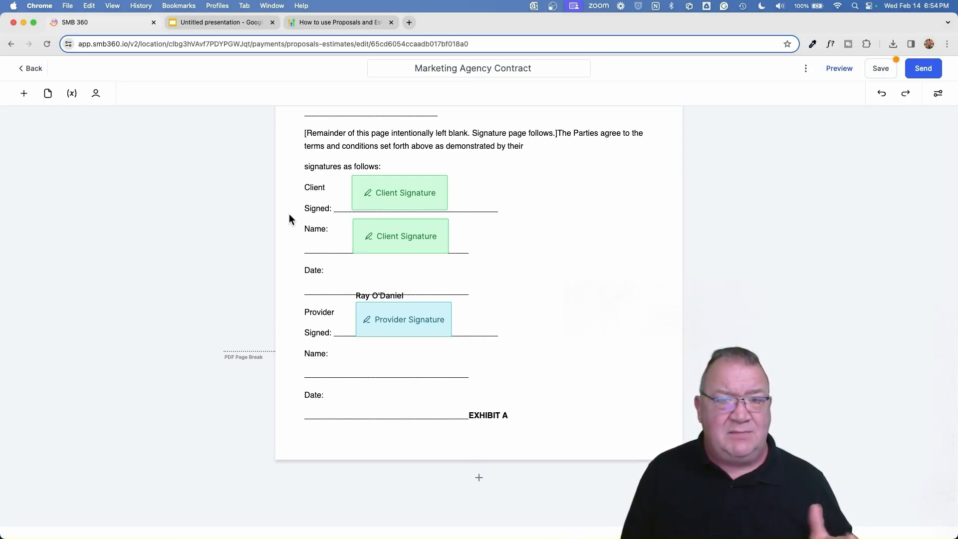
Set the third contact in the contacts list as the document's primary client.
click(97, 96)
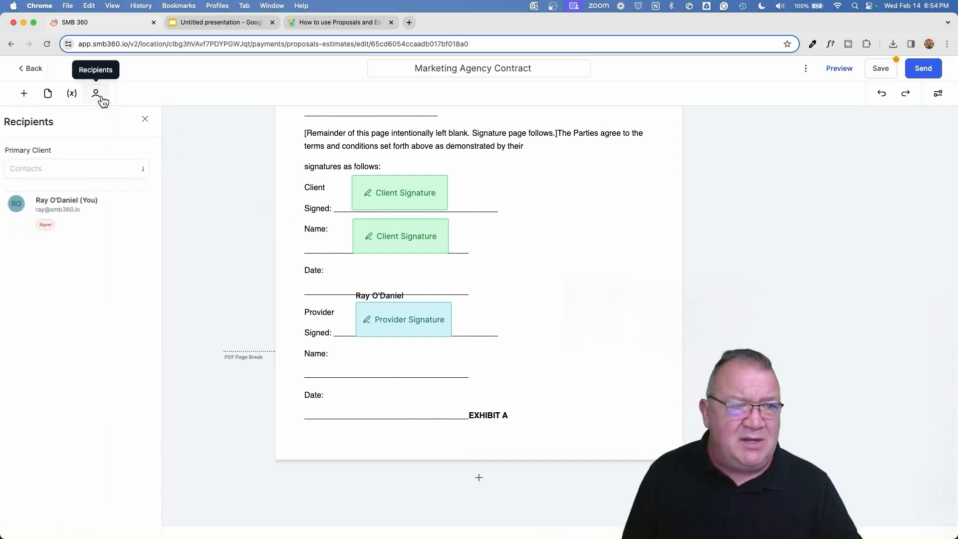
click(143, 170)
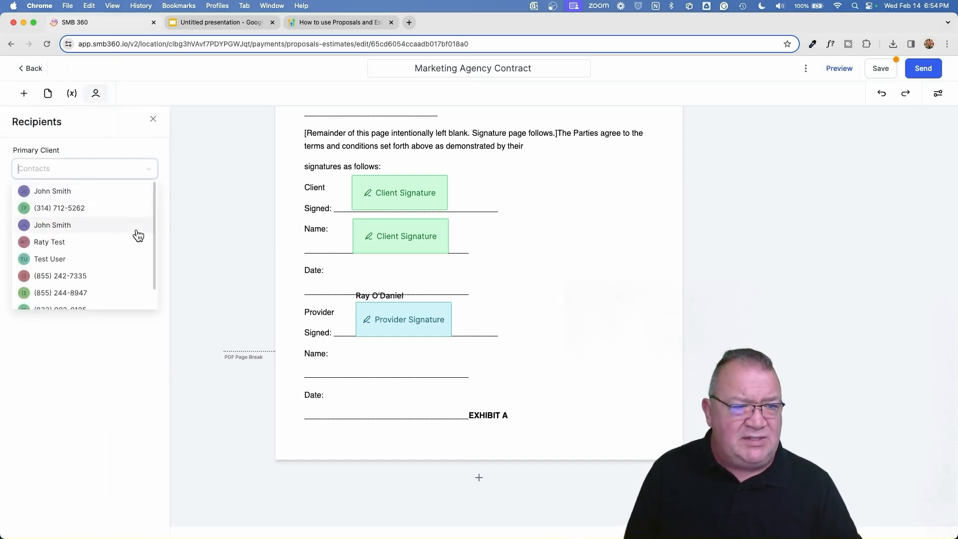
click(77, 224)
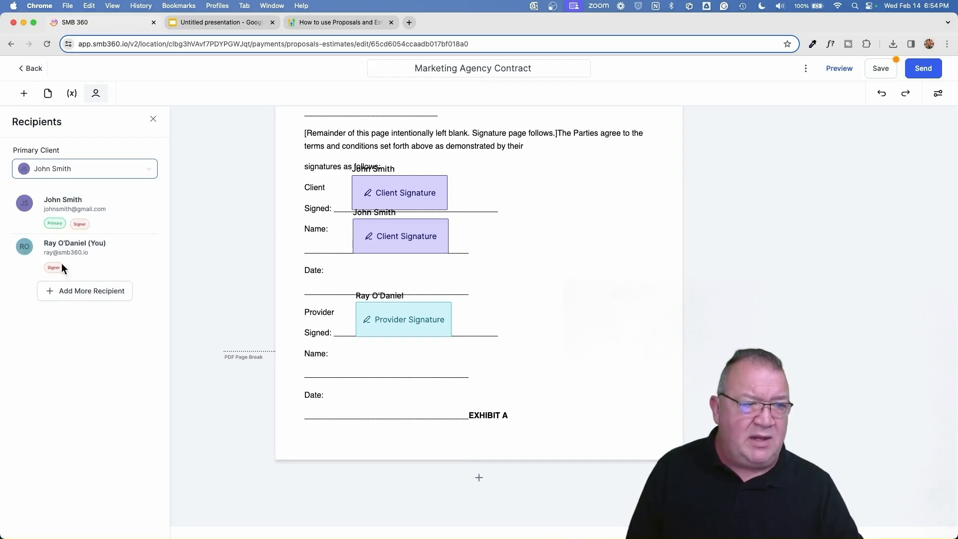
Add Test User as an additional recipient of the contract.
click(79, 294)
click(219, 320)
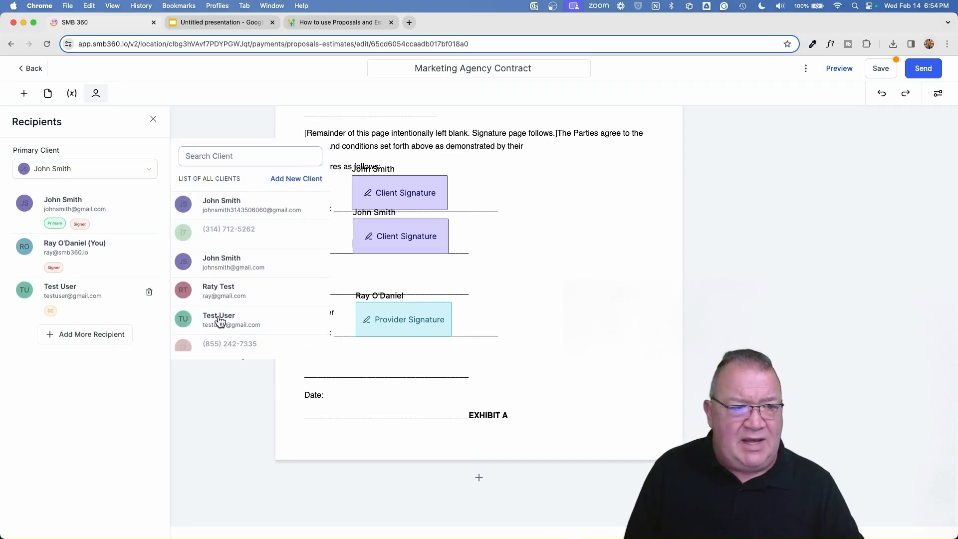
drag(48, 292, 47, 231)
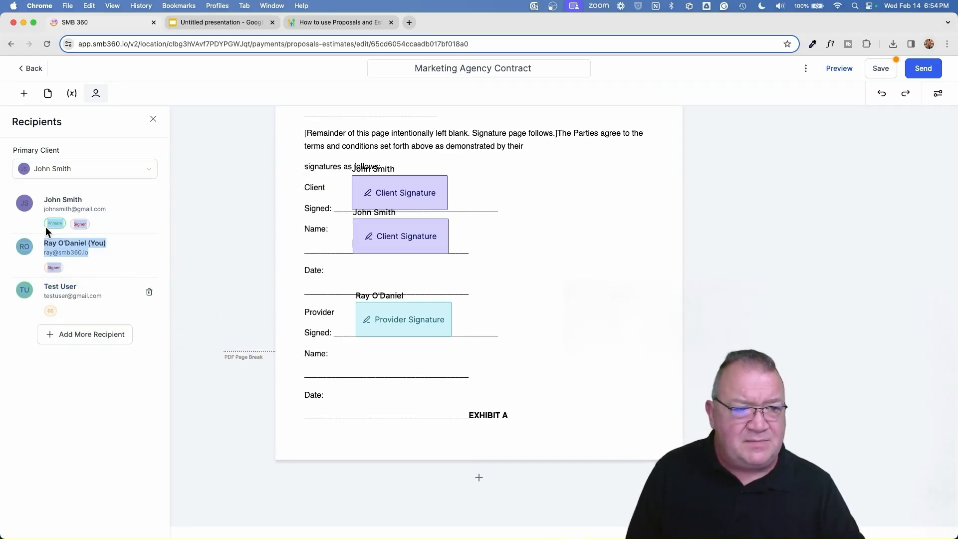
click(99, 321)
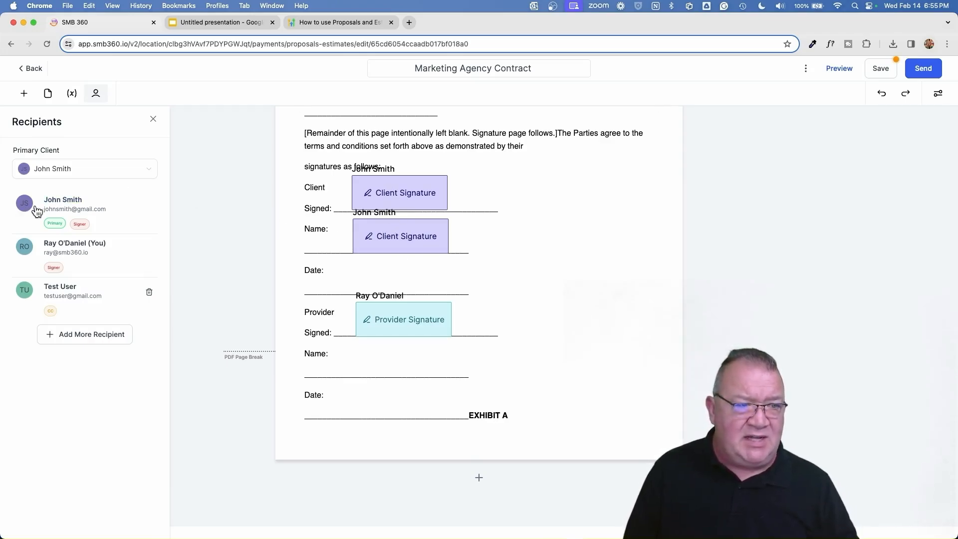
Check the signer of the client's Signed field and assign the Client Signature field on the Name line to Test User.
click(393, 196)
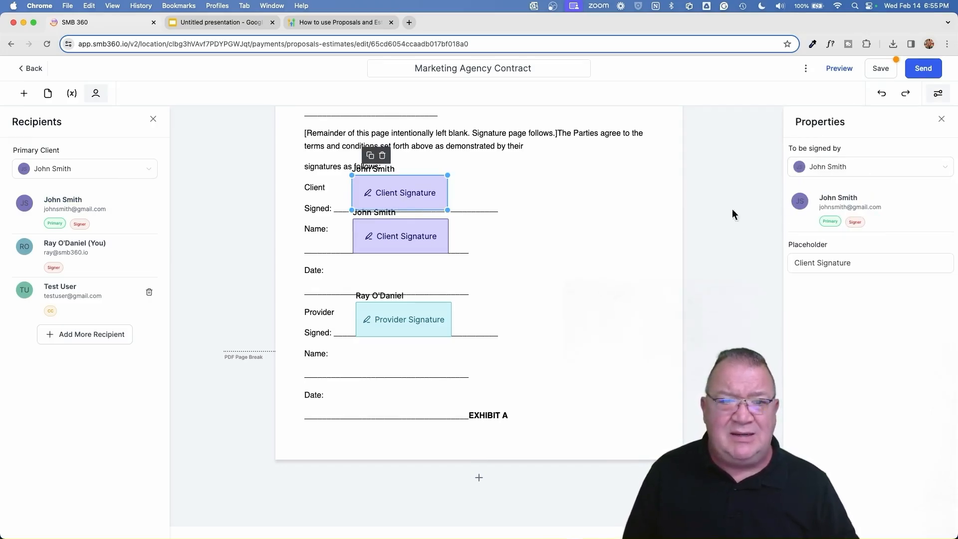
click(380, 242)
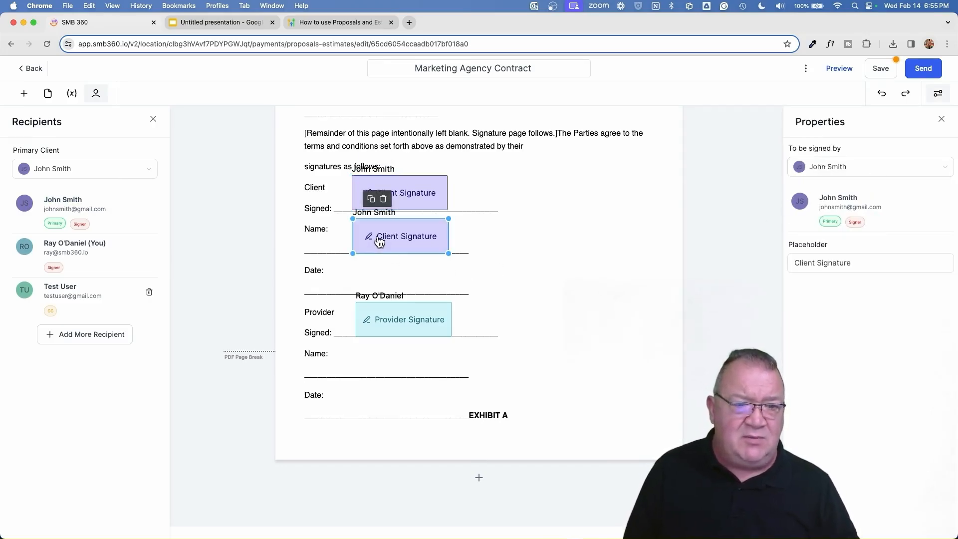
click(831, 175)
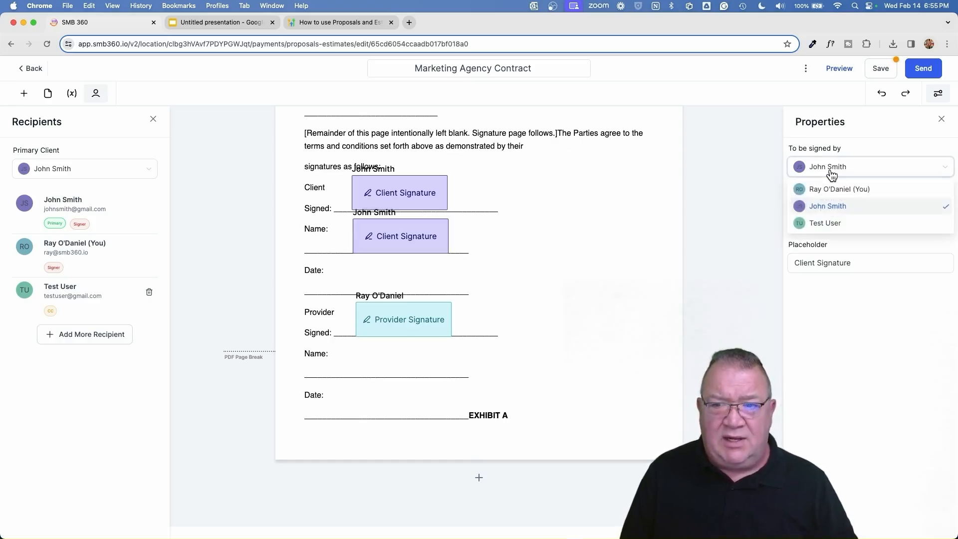
click(828, 224)
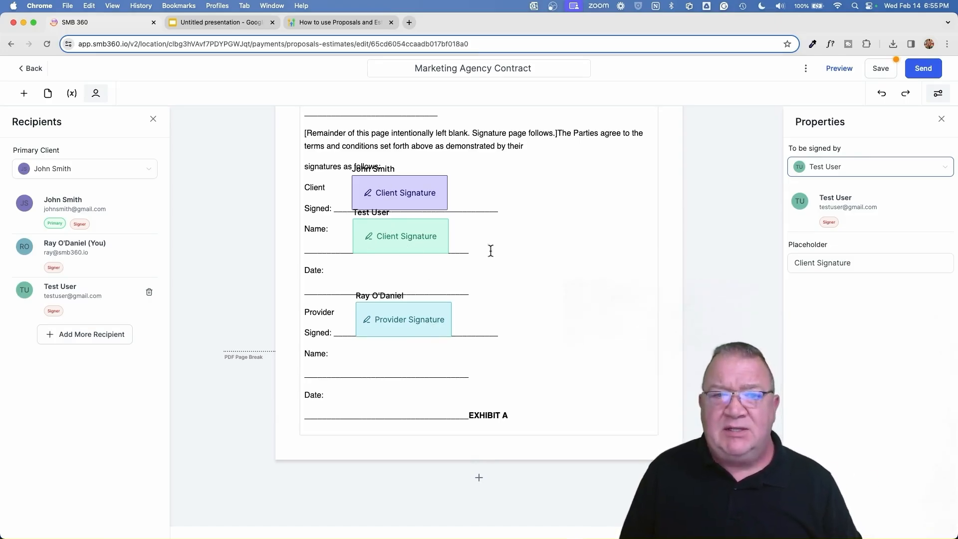
Save the contract and review its preview, checking the client and provider signature fields on the signature page.
click(880, 69)
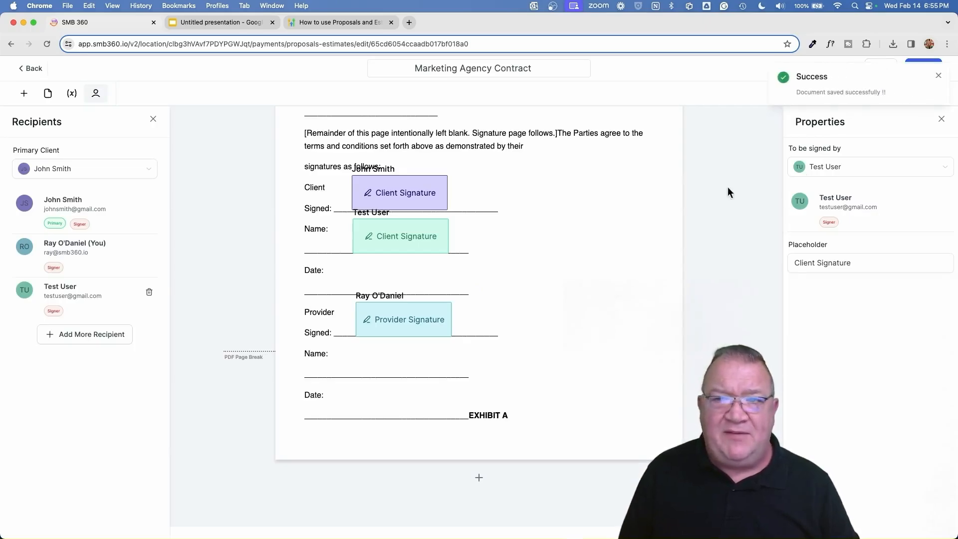
click(942, 76)
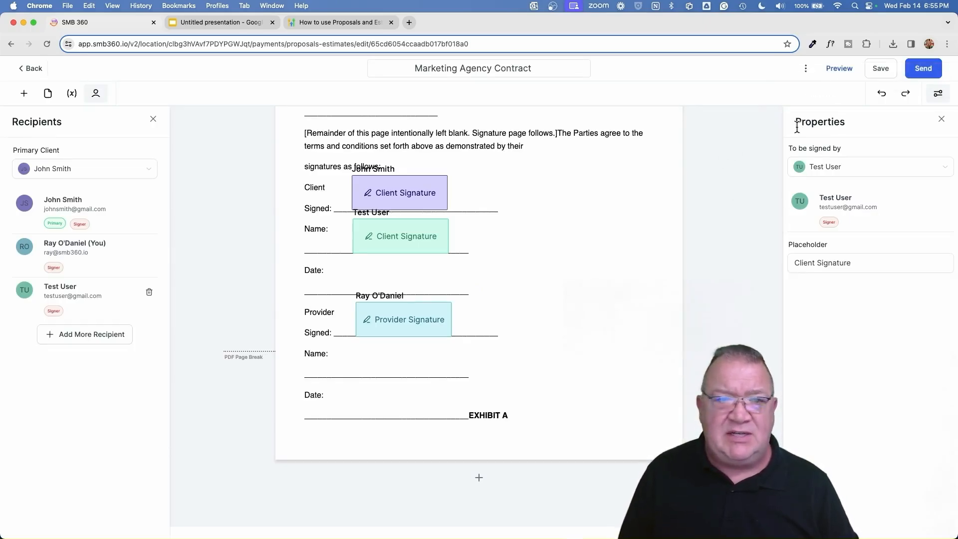
click(838, 69)
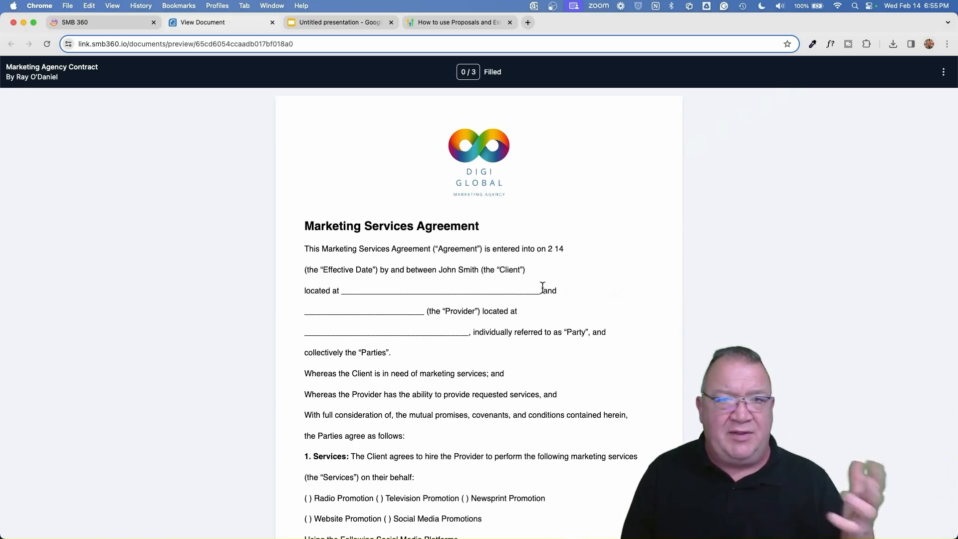
scroll(542, 288, down, 20)
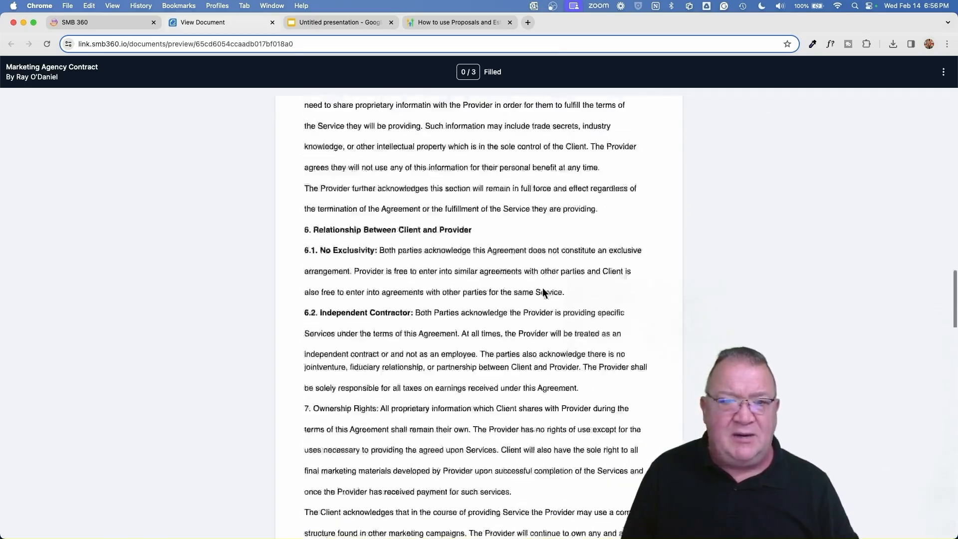
scroll(543, 287, up, 5)
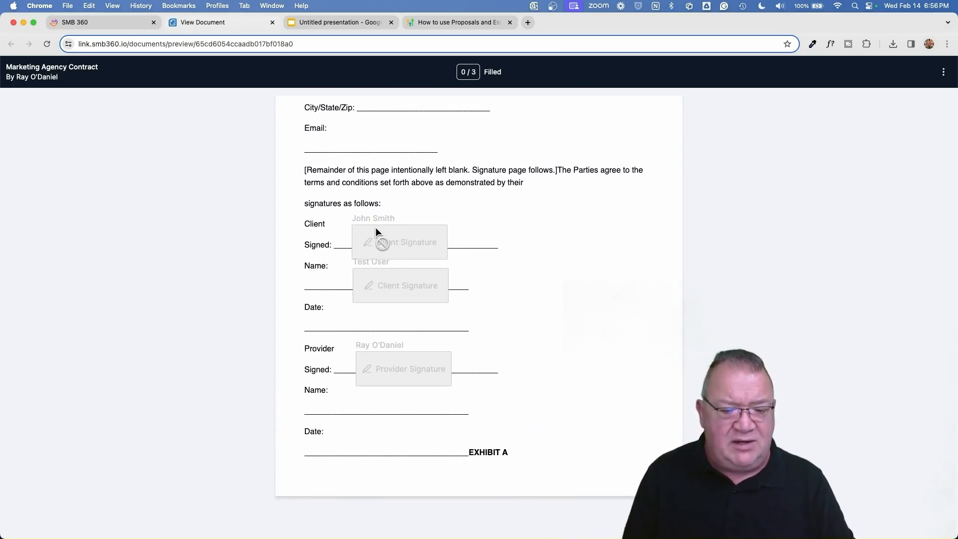
scroll(375, 226, up, 5)
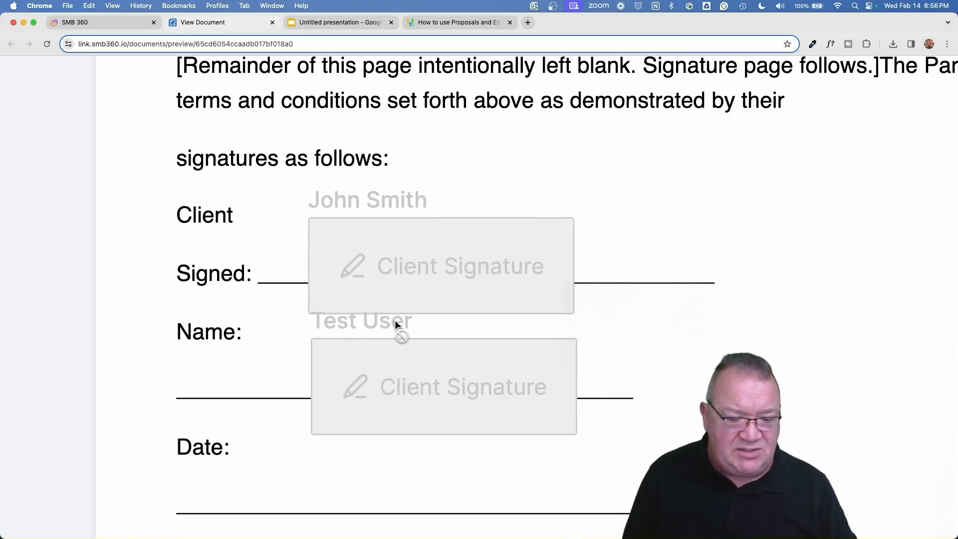
scroll(395, 322, down, 5)
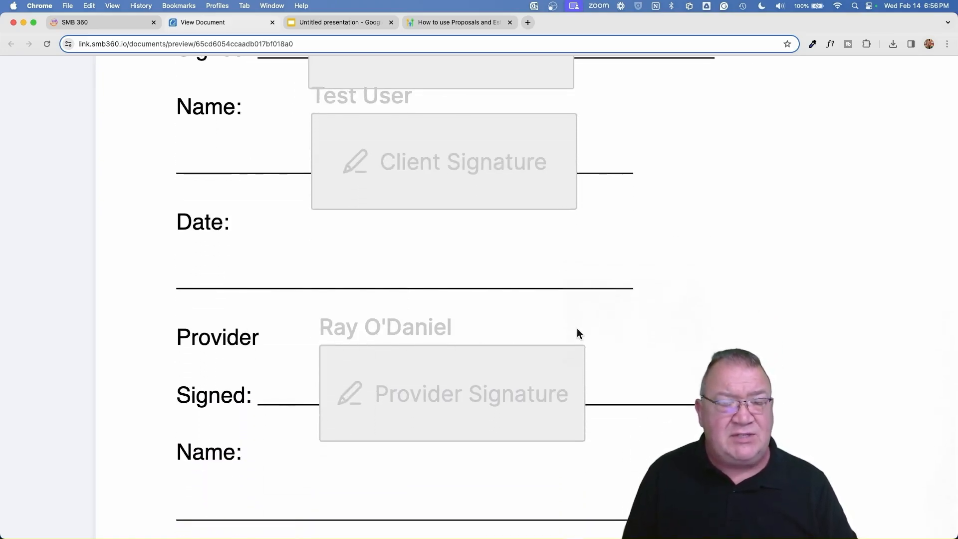
scroll(577, 333, down, 5)
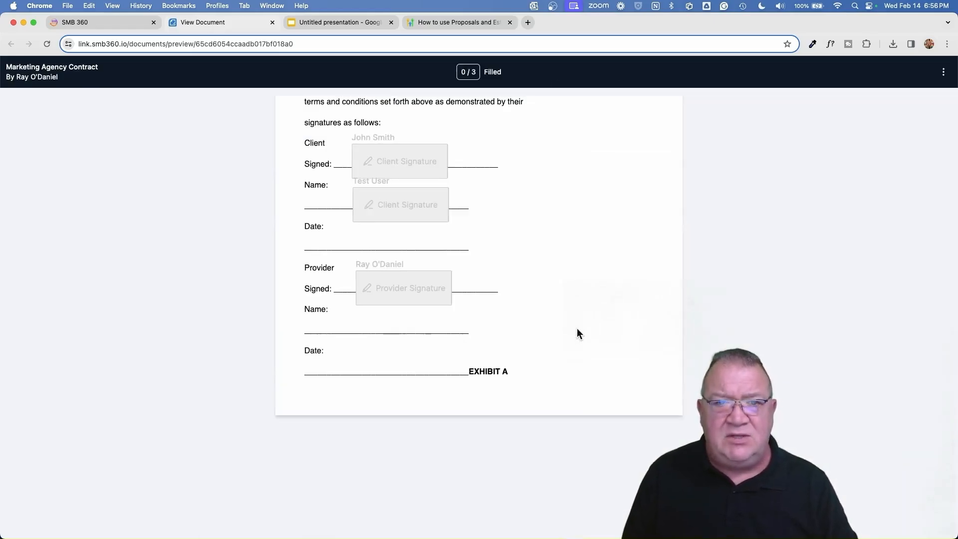
scroll(576, 334, up, 20)
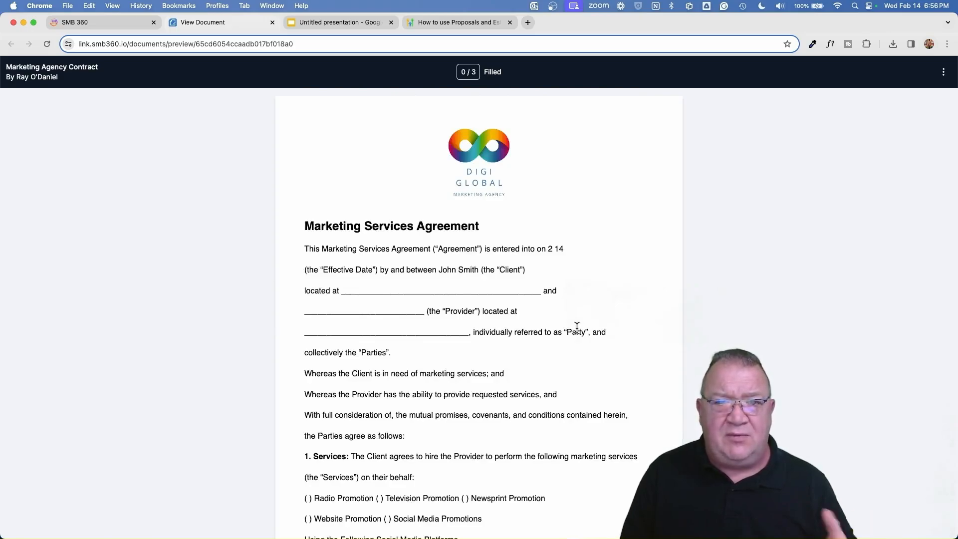
click(272, 22)
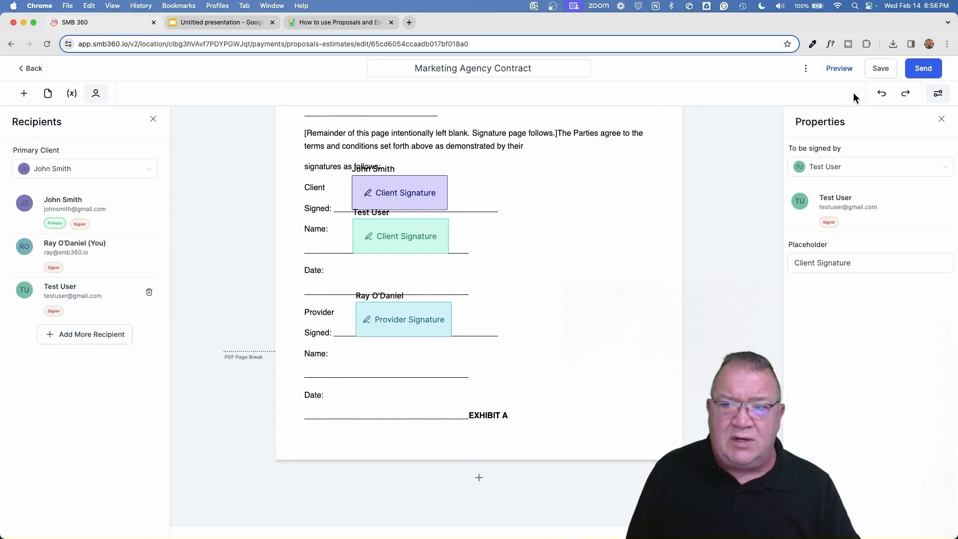
Send the Marketing Agency Contract to its recipients via email.
click(922, 71)
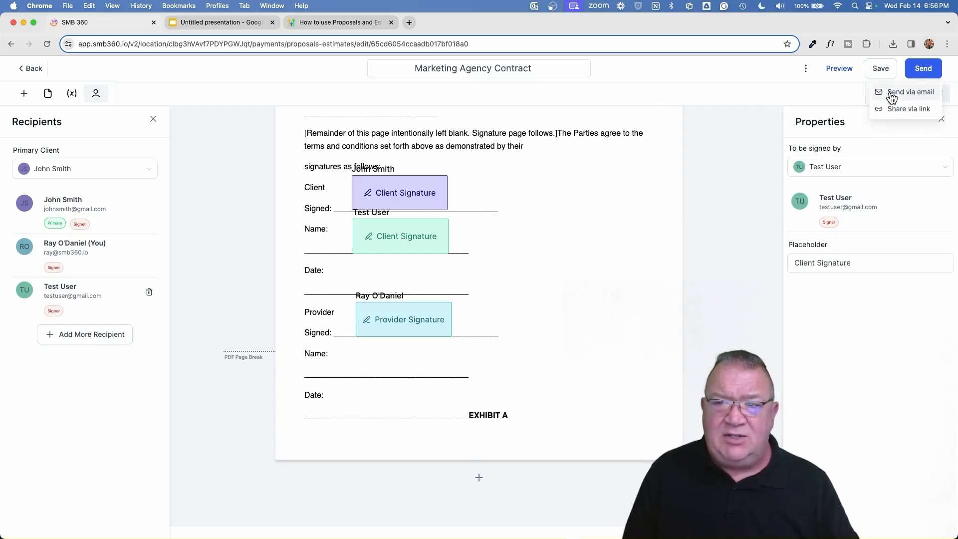
click(728, 159)
scroll(727, 158, up, 5)
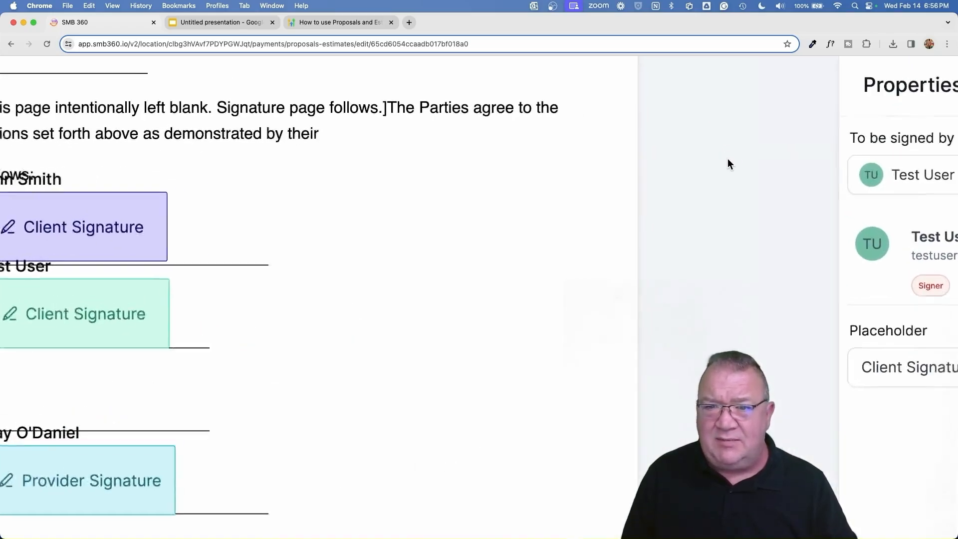
scroll(727, 159, down, 5)
click(883, 81)
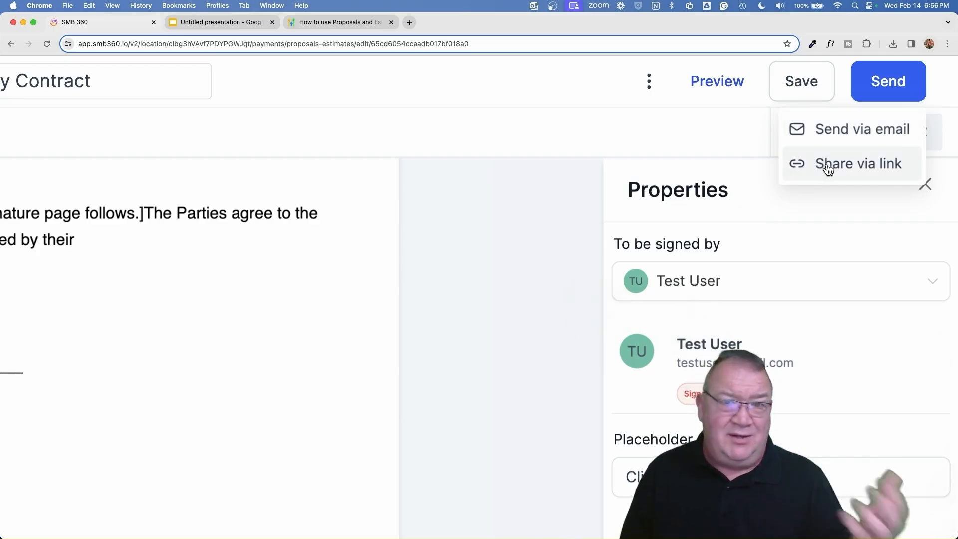
click(830, 135)
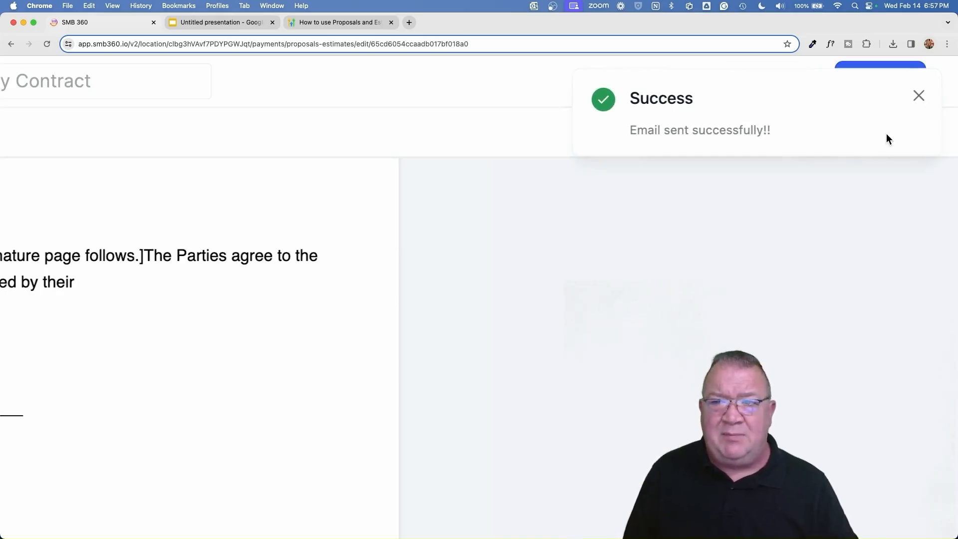
click(918, 96)
scroll(474, 321, down, 5)
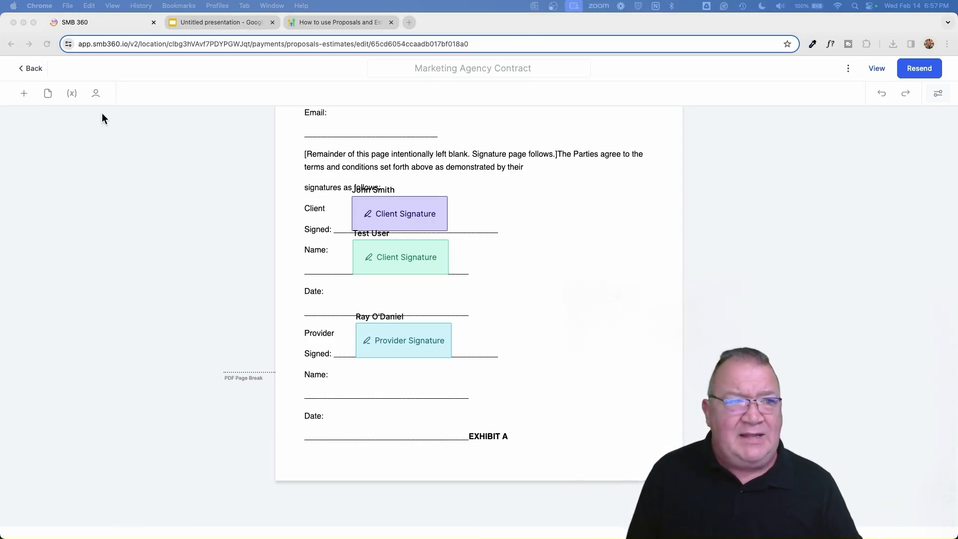
Return to the Documents & Contracts list and examine the documents waiting for others and the completed ones.
click(31, 67)
click(31, 68)
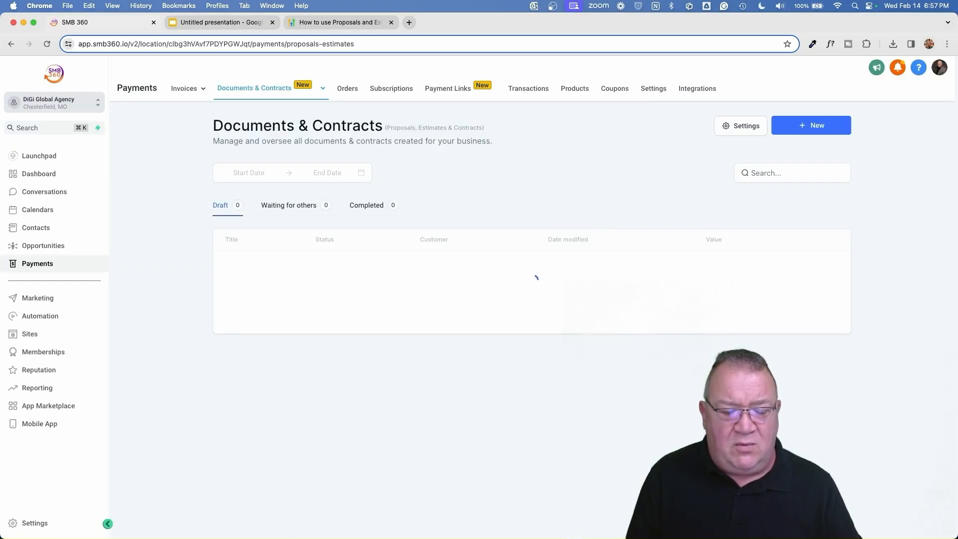
mouse_move(235, 99)
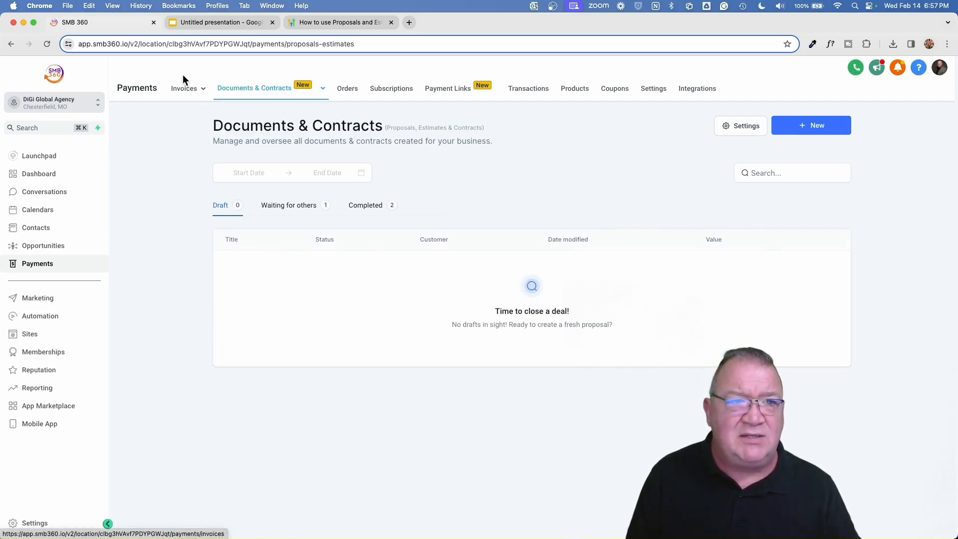
click(46, 44)
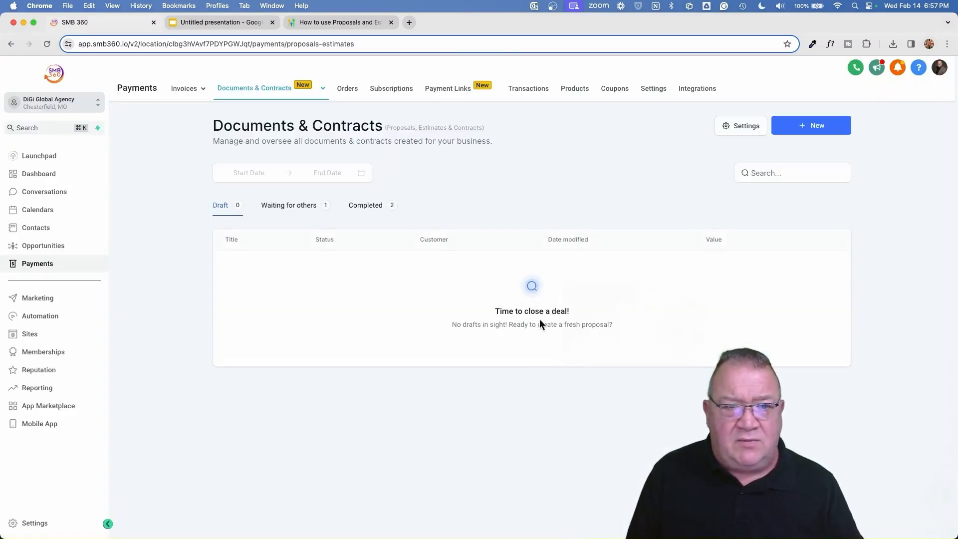
scroll(260, 208, up, 5)
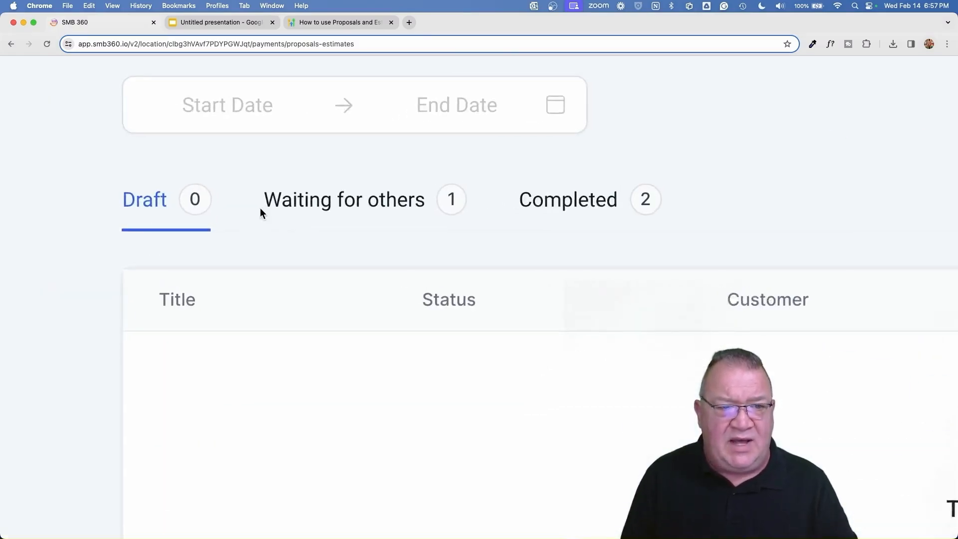
click(353, 201)
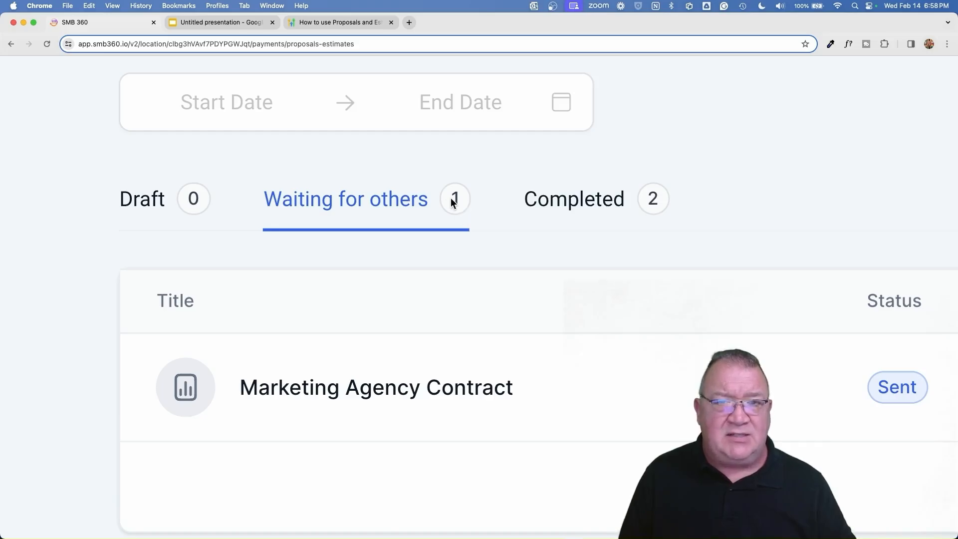
scroll(498, 388, right, 10)
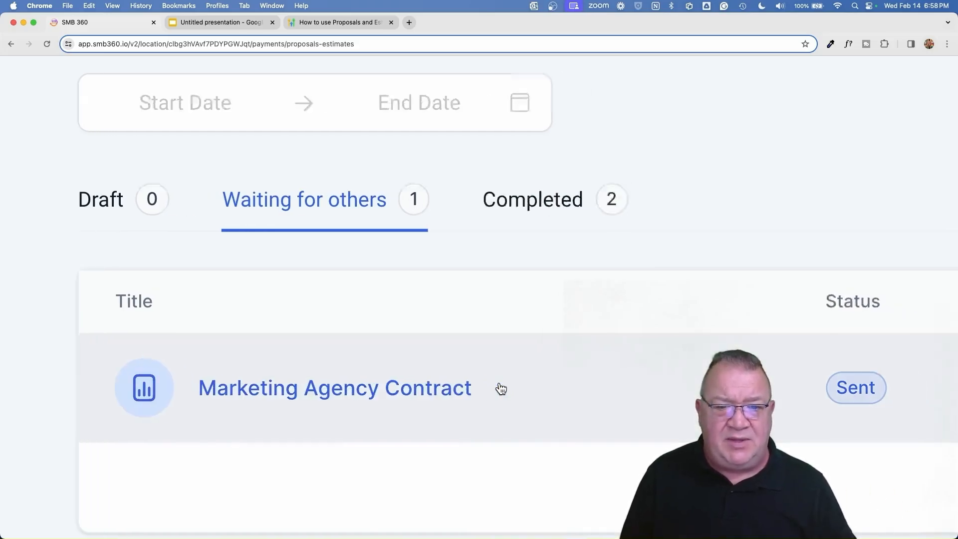
scroll(498, 388, left, 10)
scroll(500, 389, left, 3)
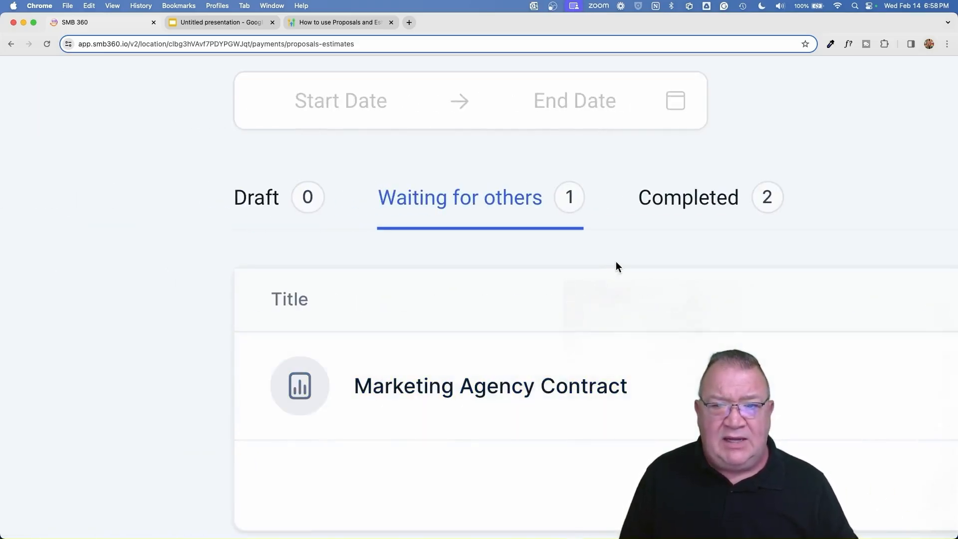
click(693, 198)
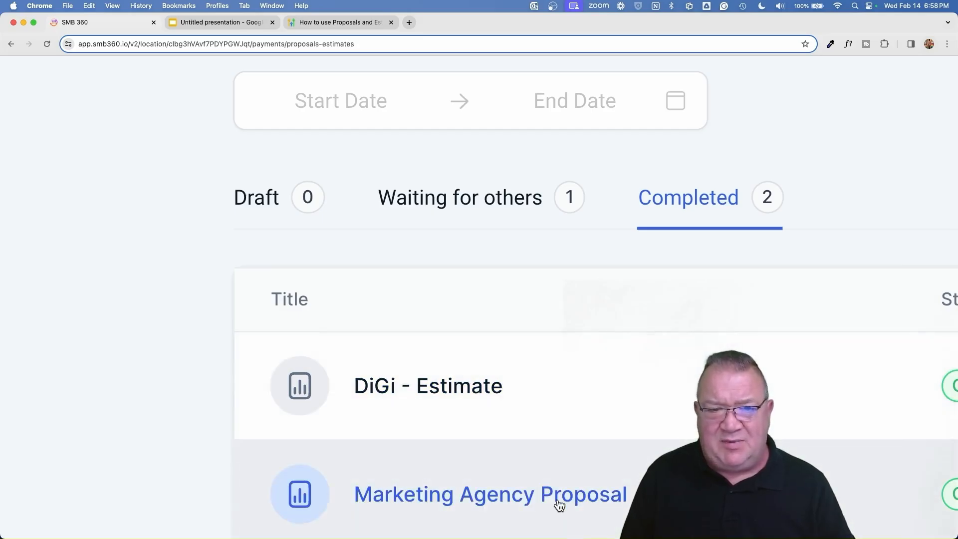
key(super+0)
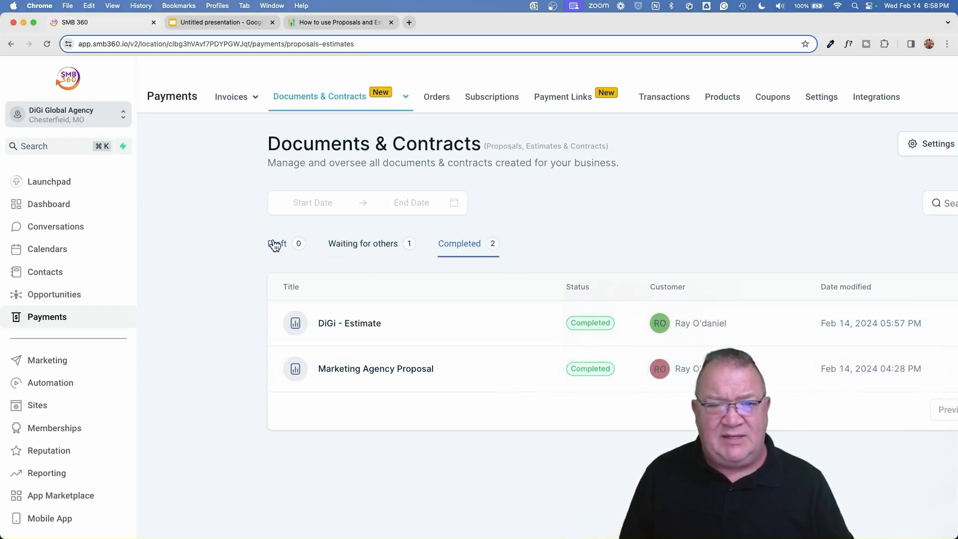
mouse_move(312, 102)
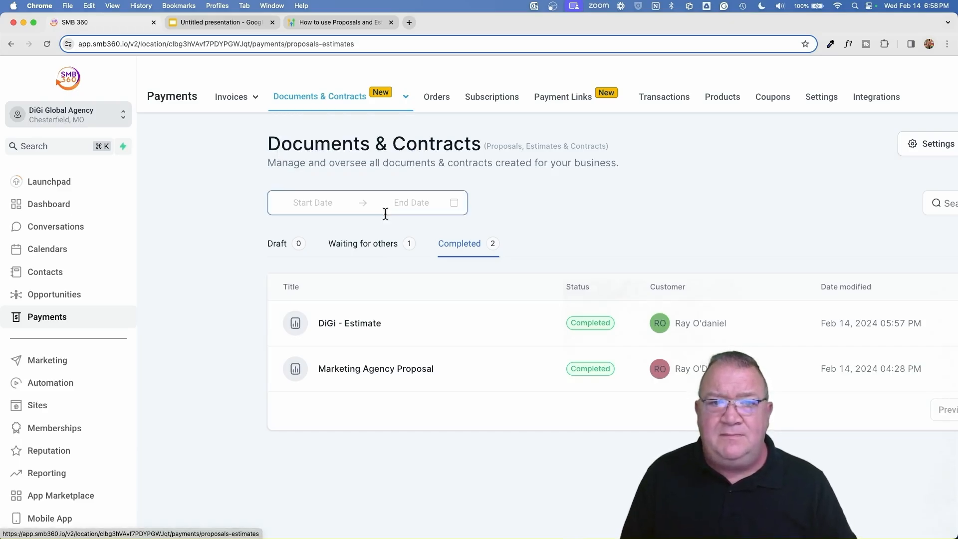
key(super+minus)
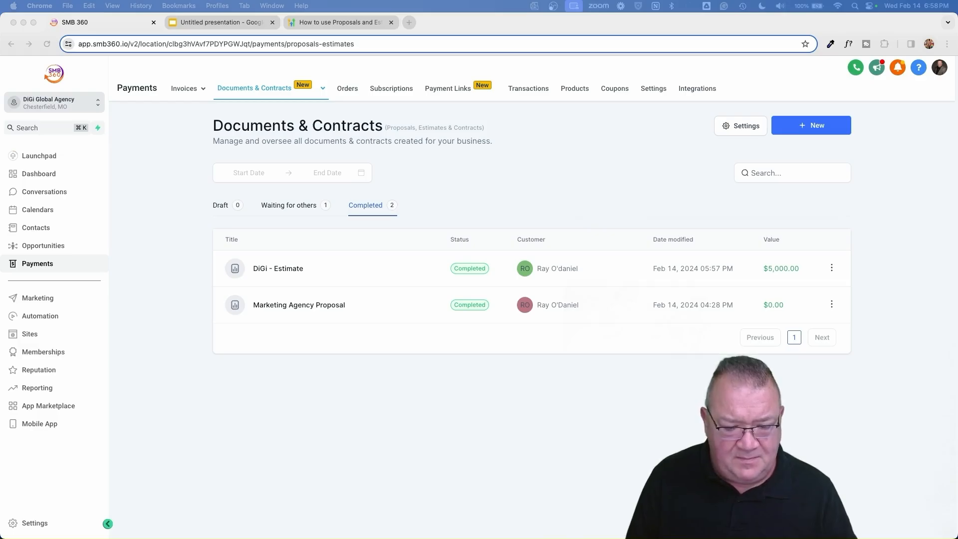
Switch to Outlook, open the proposal from the received Marketing Agency Contract email, and start filling it out.
drag(0, 536, 418, 37)
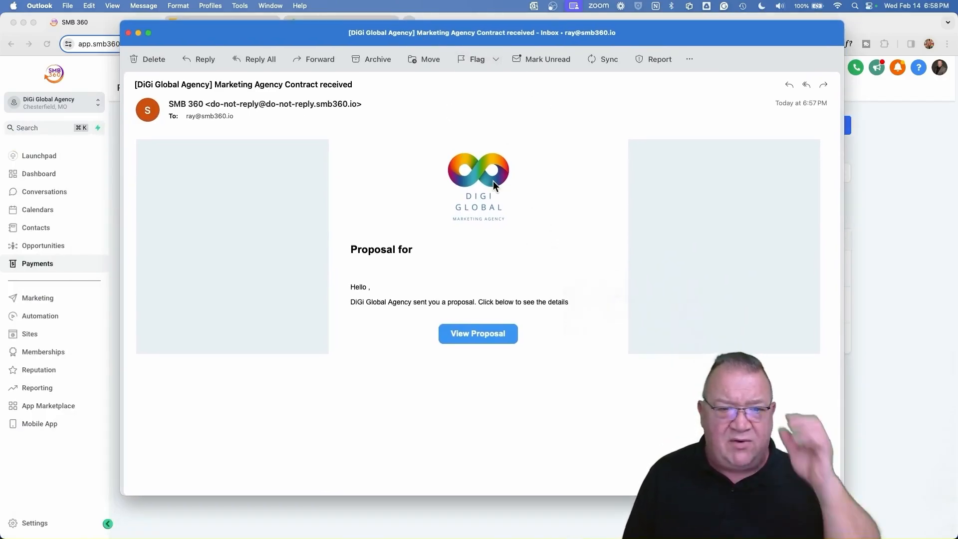
click(470, 337)
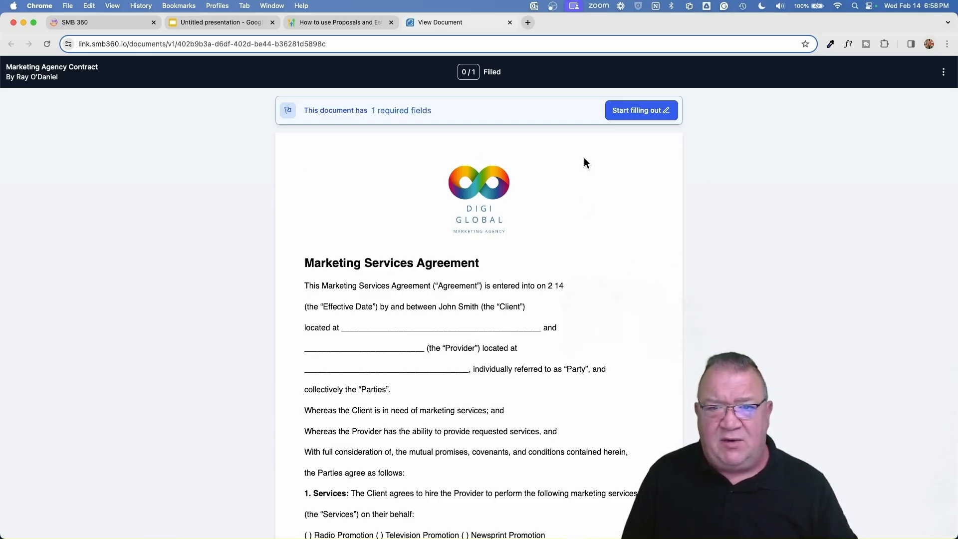
click(626, 106)
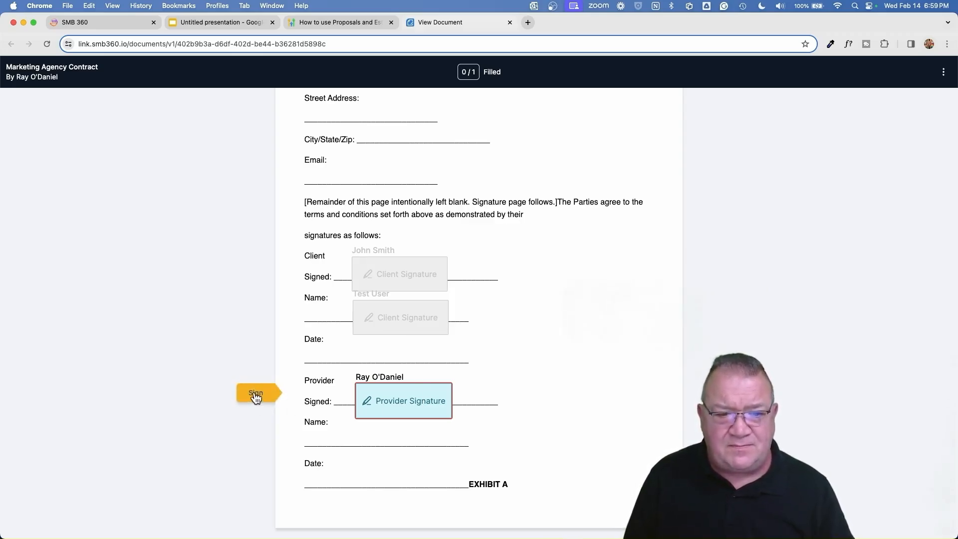
Sign the Provider Signature field with the typed signature in Aguafina Script and finish the document.
click(395, 399)
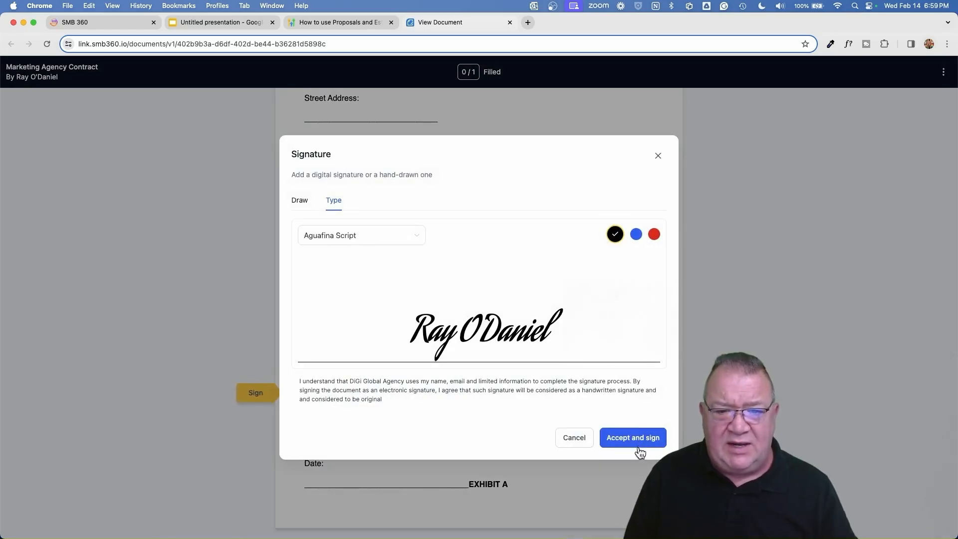
click(621, 436)
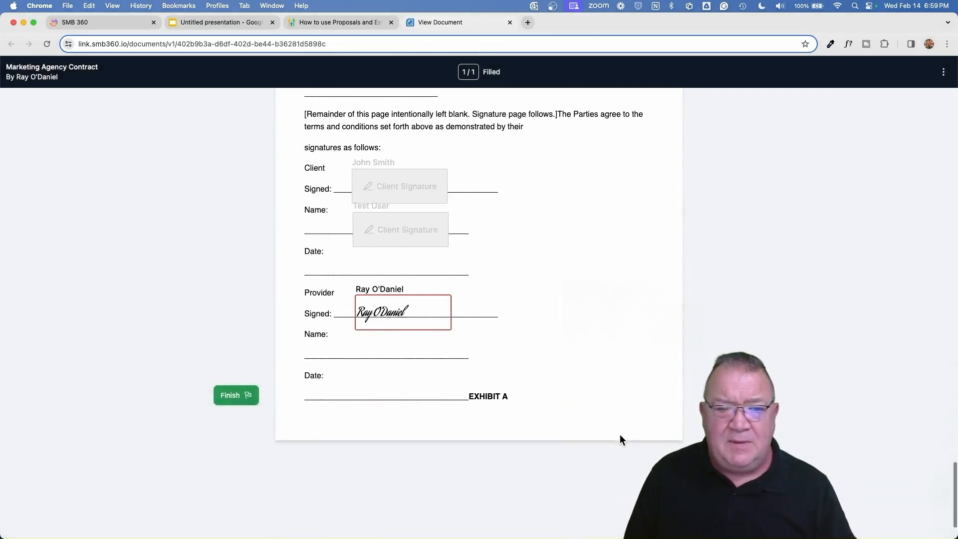
click(222, 393)
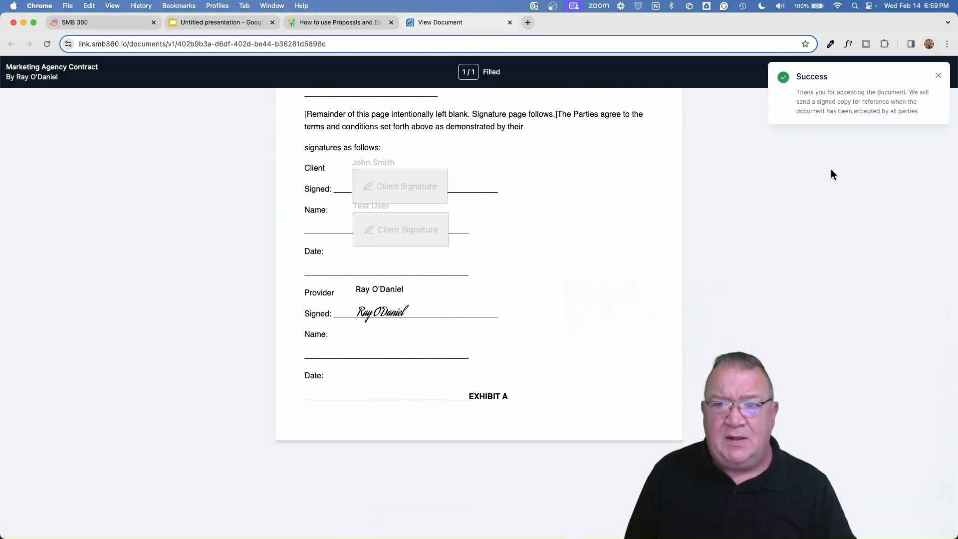
click(938, 75)
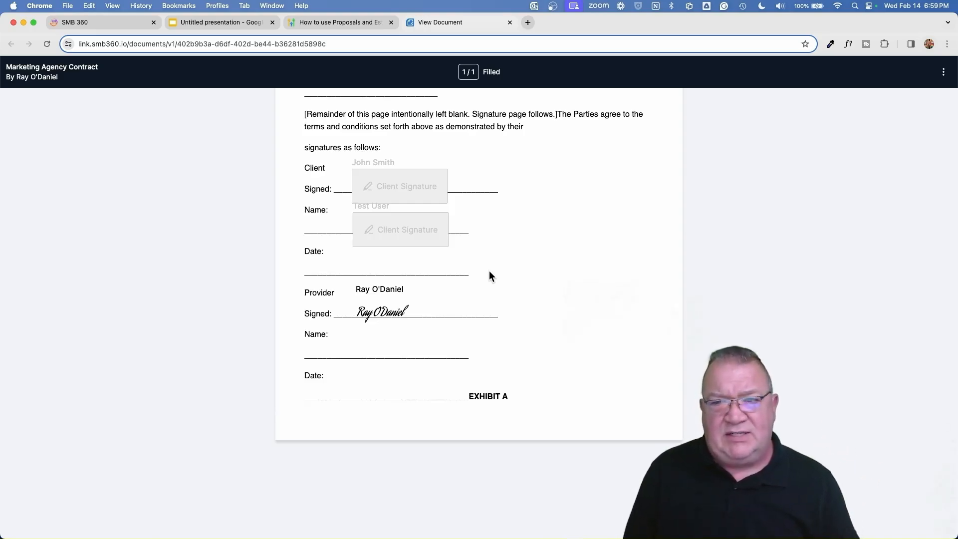
Check the signed contract's download option, close the document, and return to the Documents & Contracts list in SMB 360.
scroll(489, 276, up, 2)
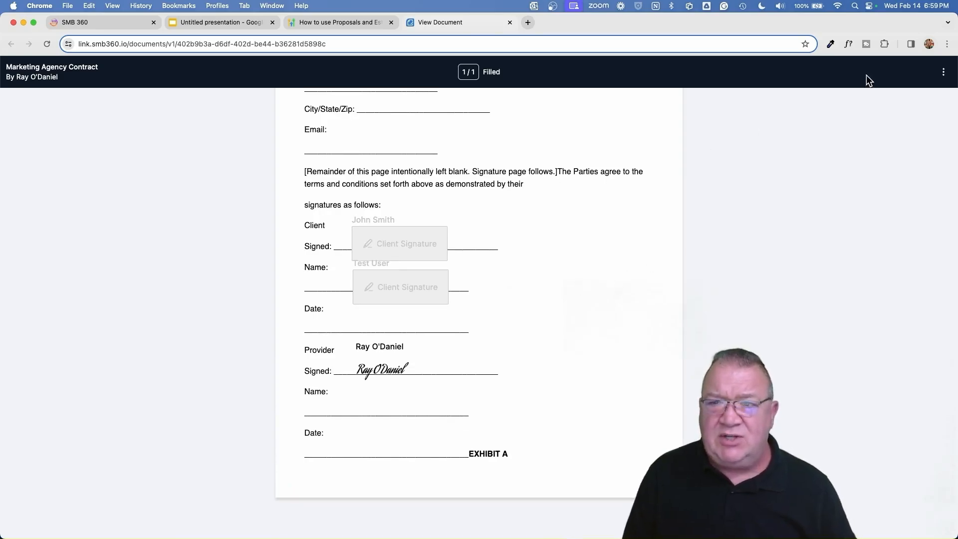
click(943, 72)
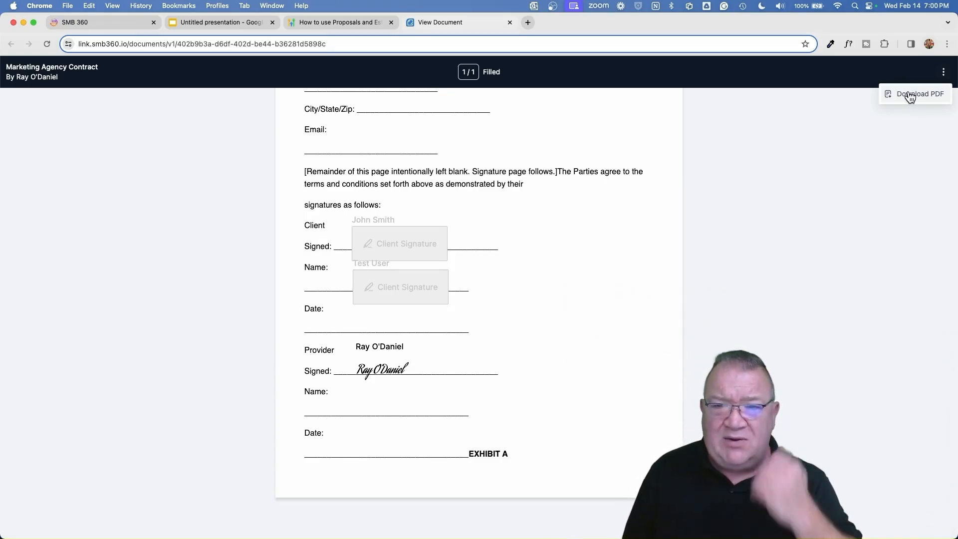
click(906, 129)
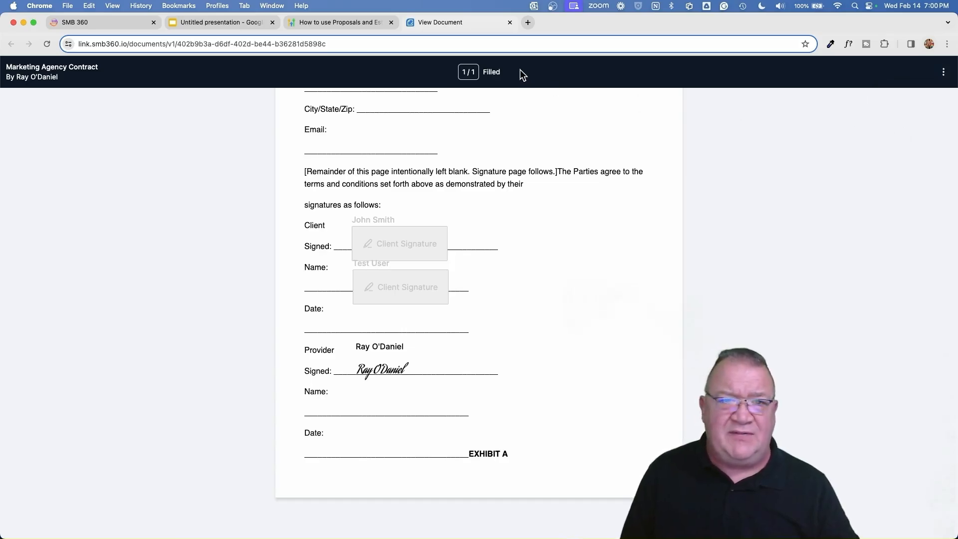
click(510, 23)
click(103, 26)
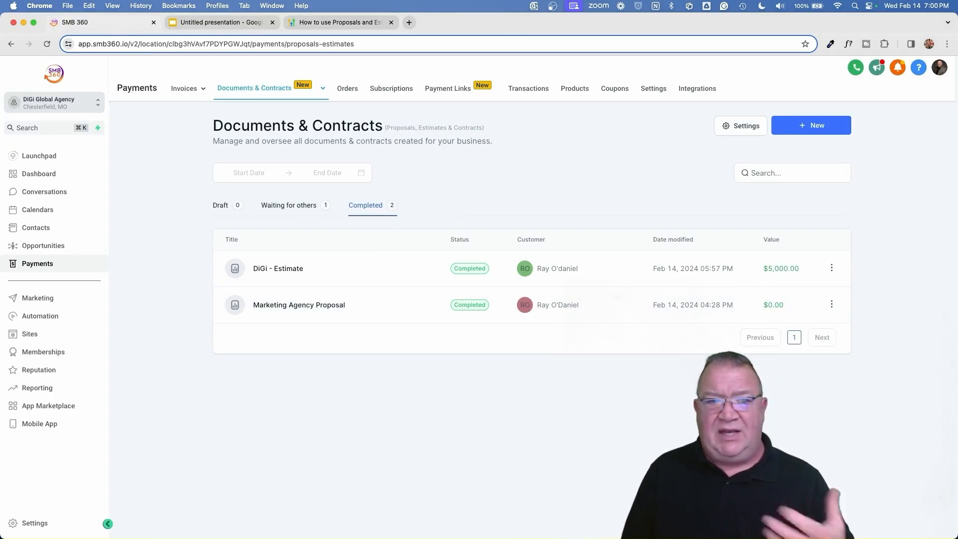
Open the Marketing Agency Contract that is waiting for others, examine its signature section, and return to the document list.
click(276, 206)
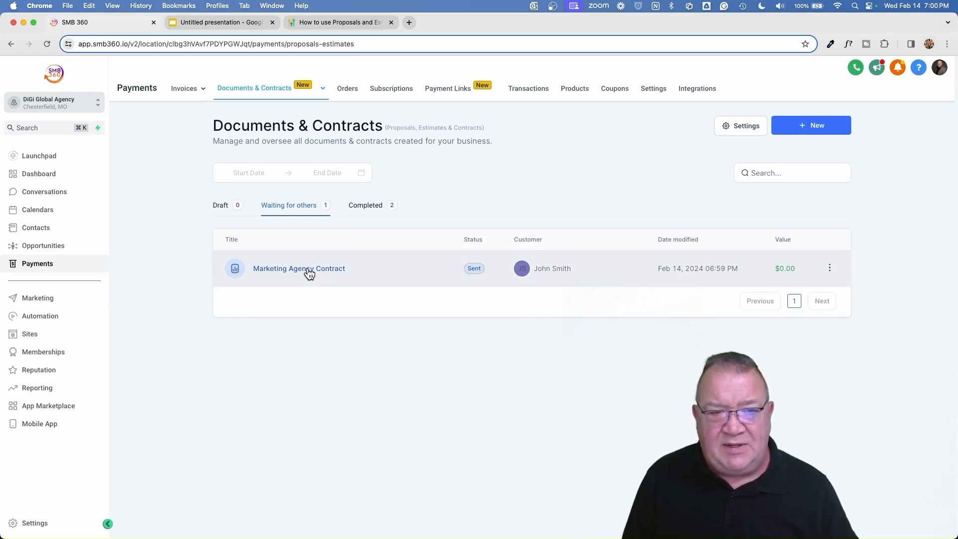
click(309, 272)
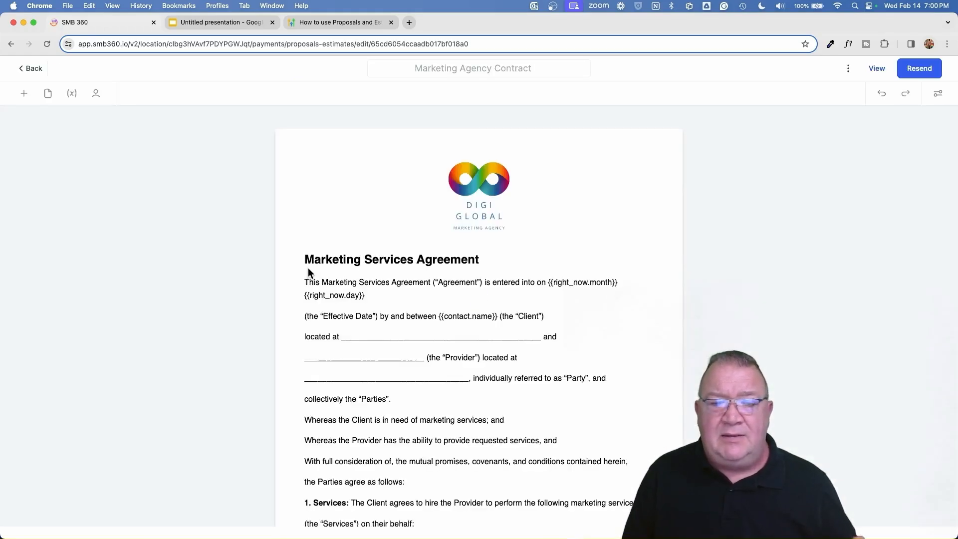
scroll(629, 320, down, 15)
scroll(629, 322, down, 20)
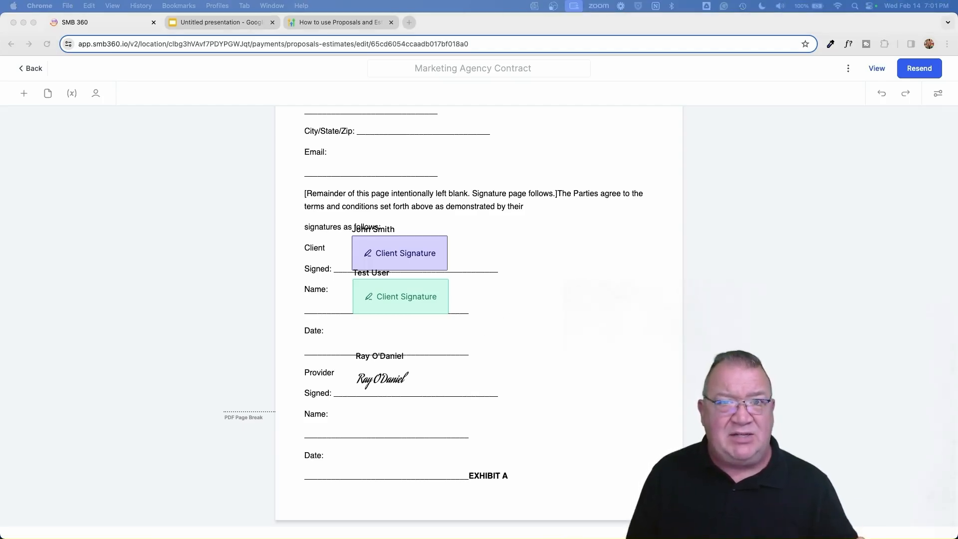
click(29, 68)
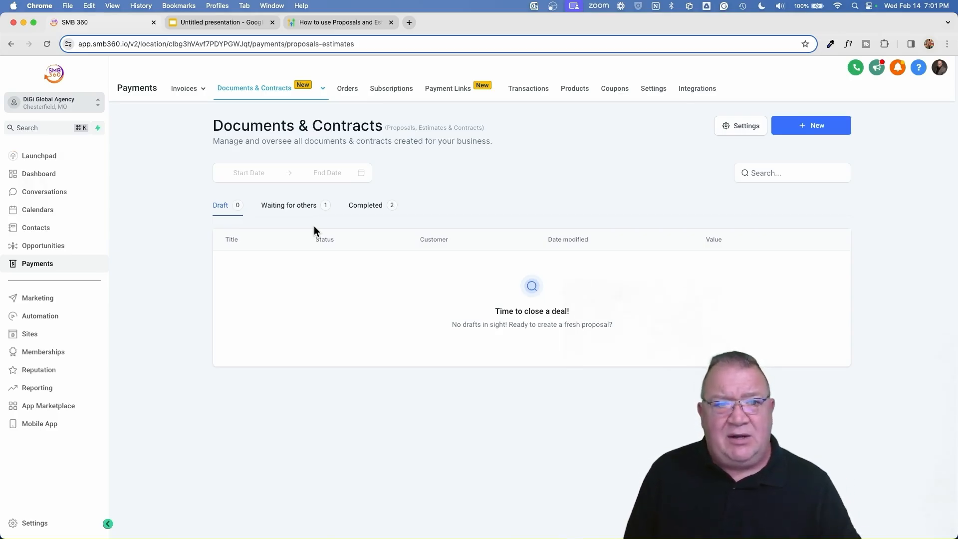
Open the DiGi - Estimate template from the Documents & Contracts templates.
mouse_move(254, 102)
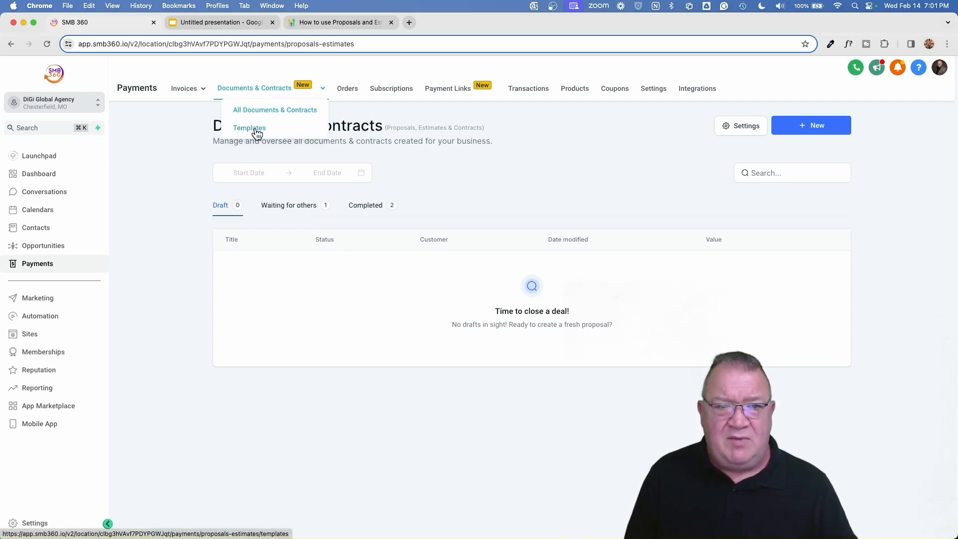
click(251, 129)
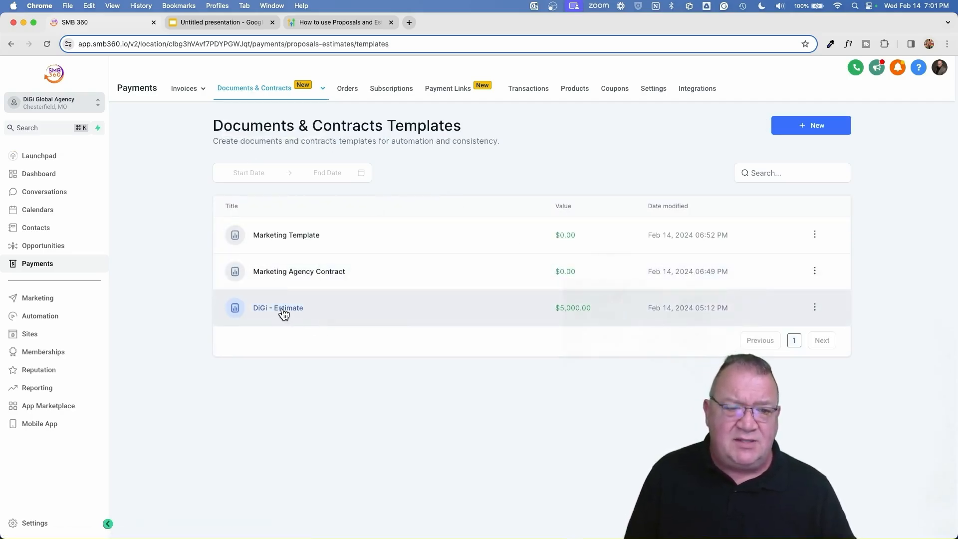
click(282, 309)
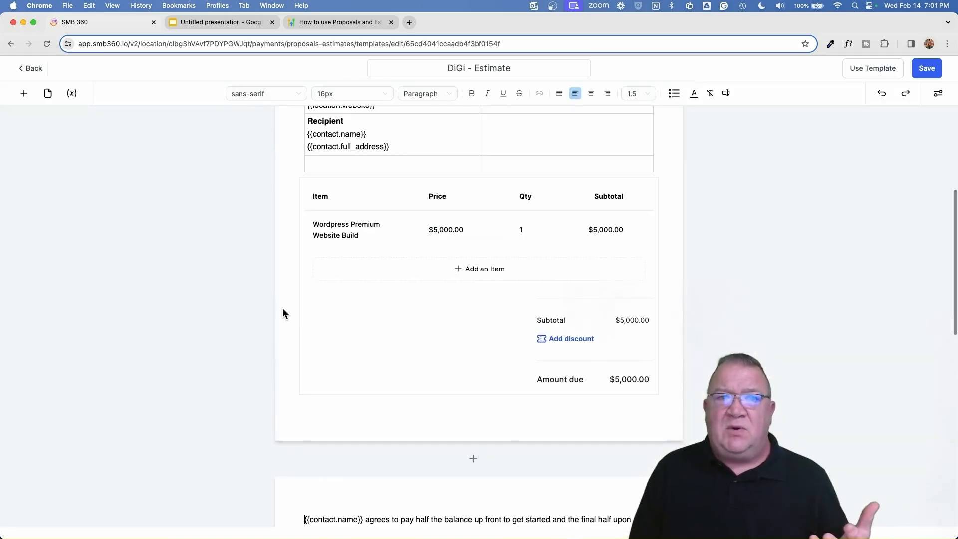
scroll(440, 299, up, 5)
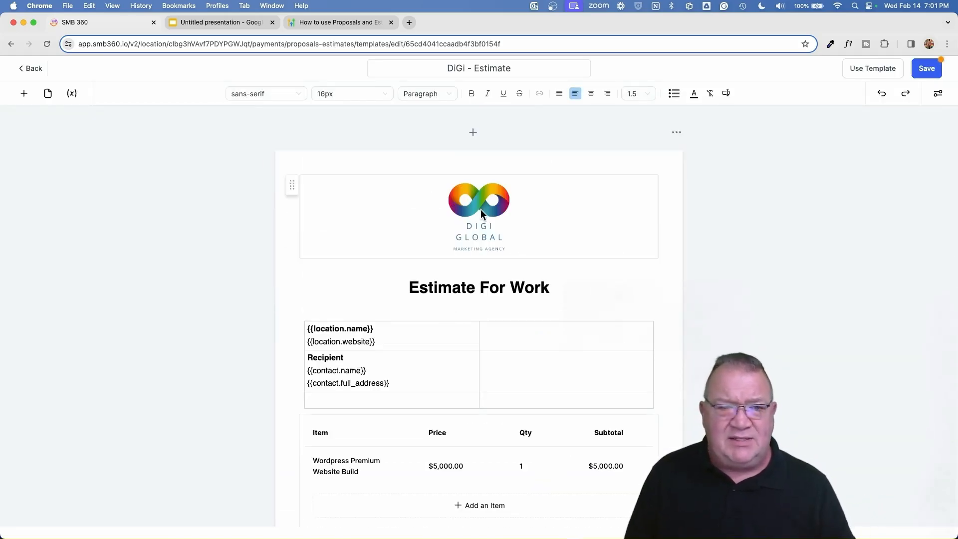
Examine the estimate's heading, the recipient table with its table-editing tools, and the price properties of the website build item.
click(489, 287)
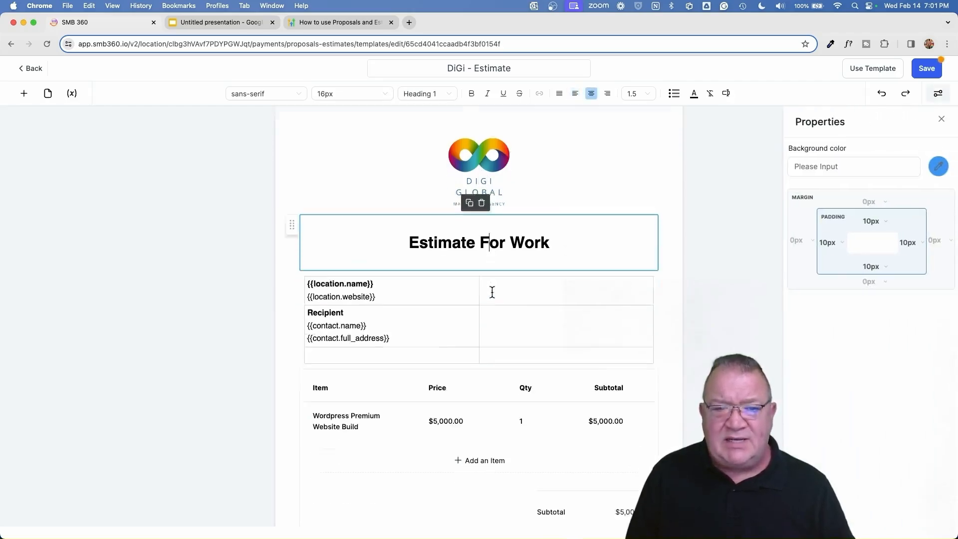
scroll(491, 292, down, 1)
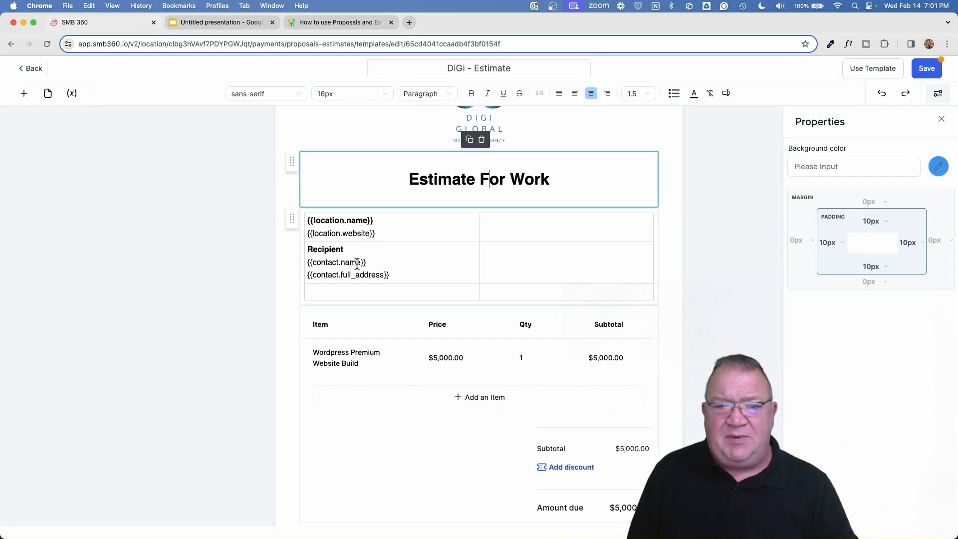
drag(390, 275, 290, 271)
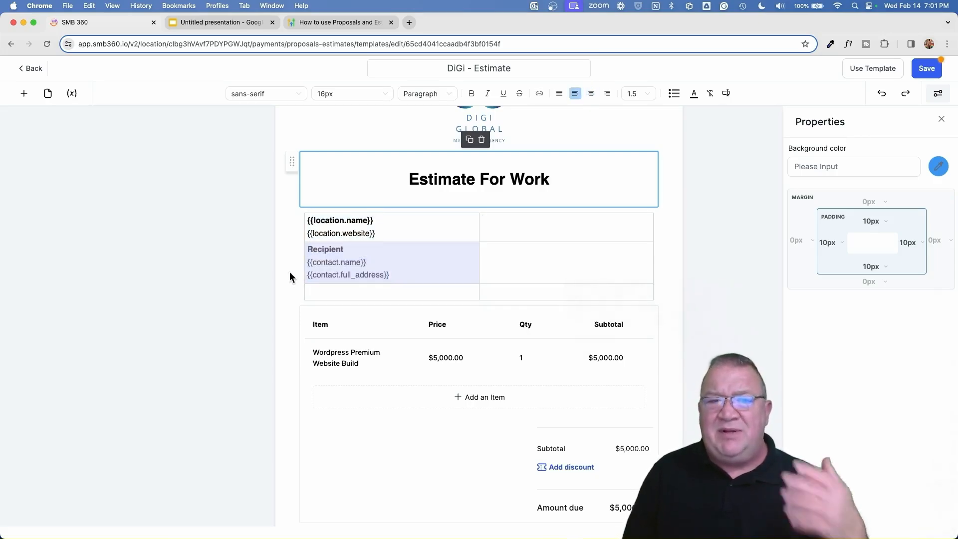
click(410, 294)
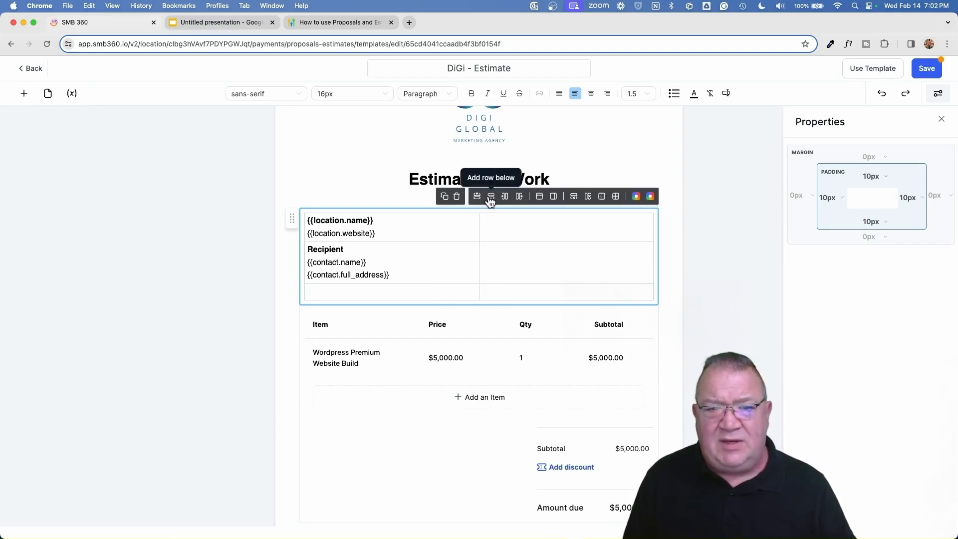
scroll(490, 200, up, 3)
scroll(490, 201, up, 3)
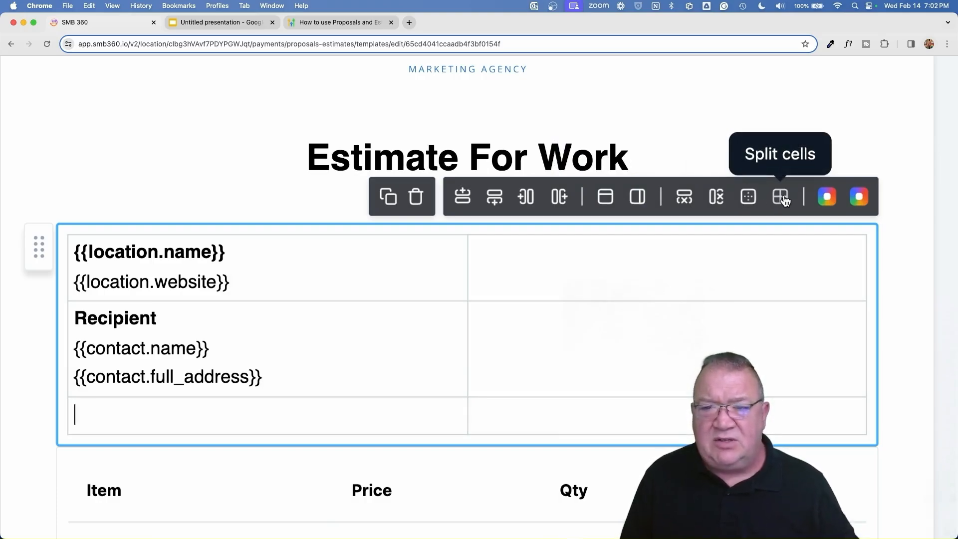
click(614, 265)
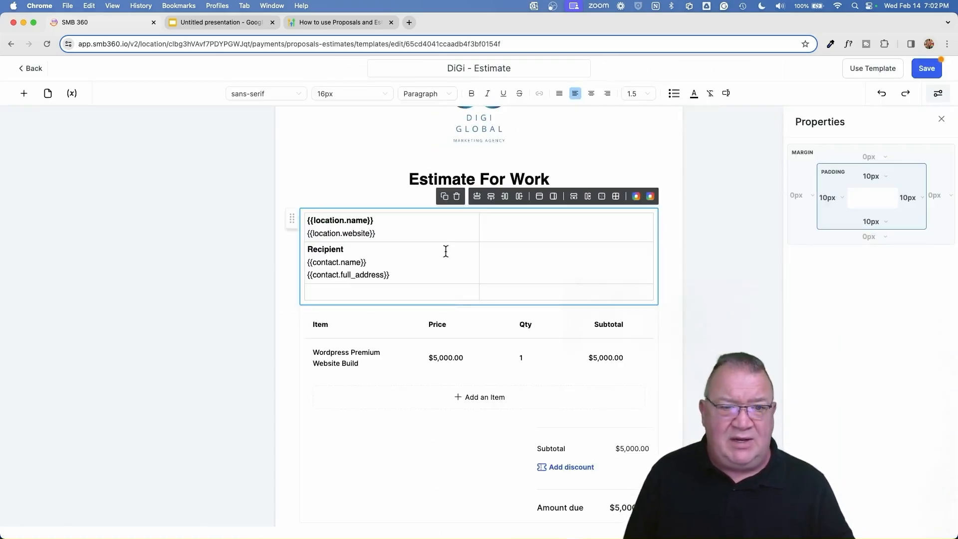
scroll(446, 251, down, 3)
click(426, 240)
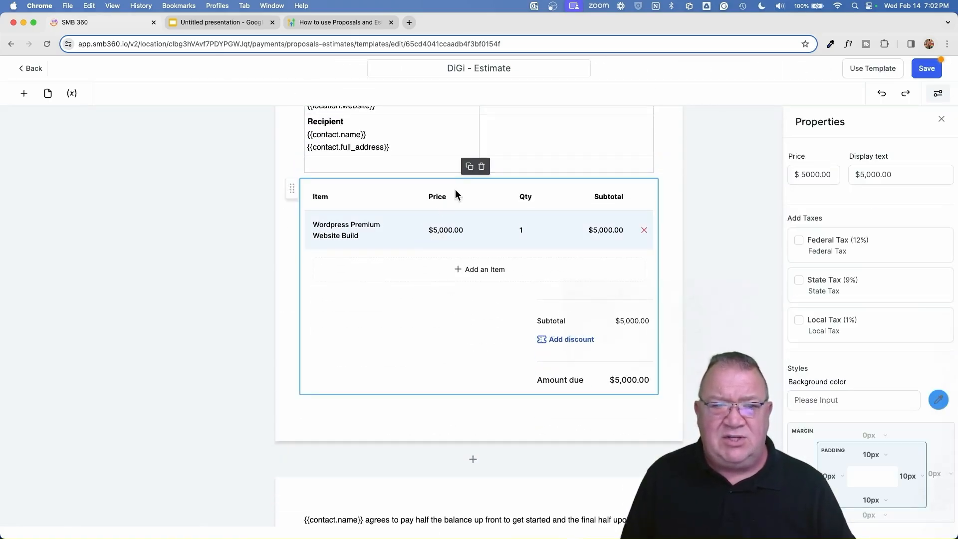
Review the available document elements and browse the products selectable for a new estimate item without adding one.
click(23, 93)
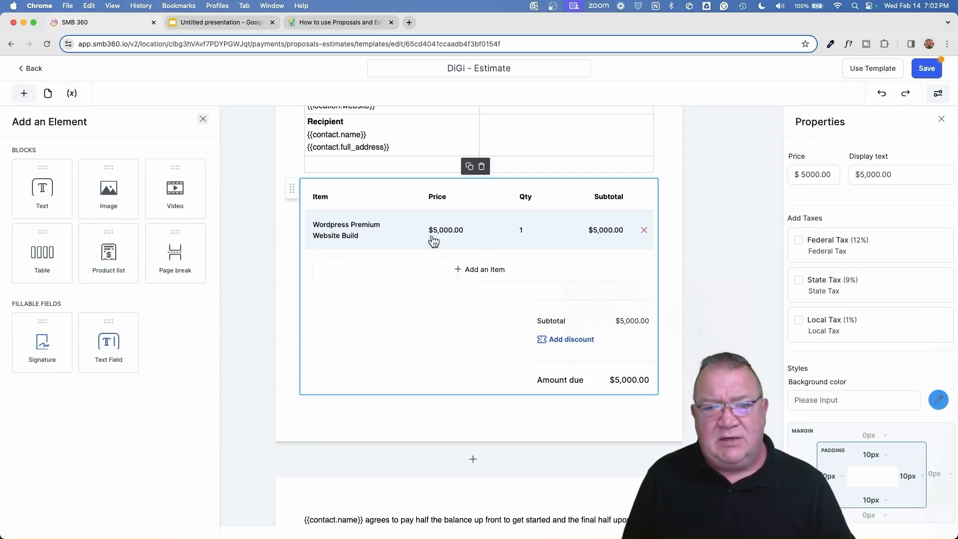
click(456, 294)
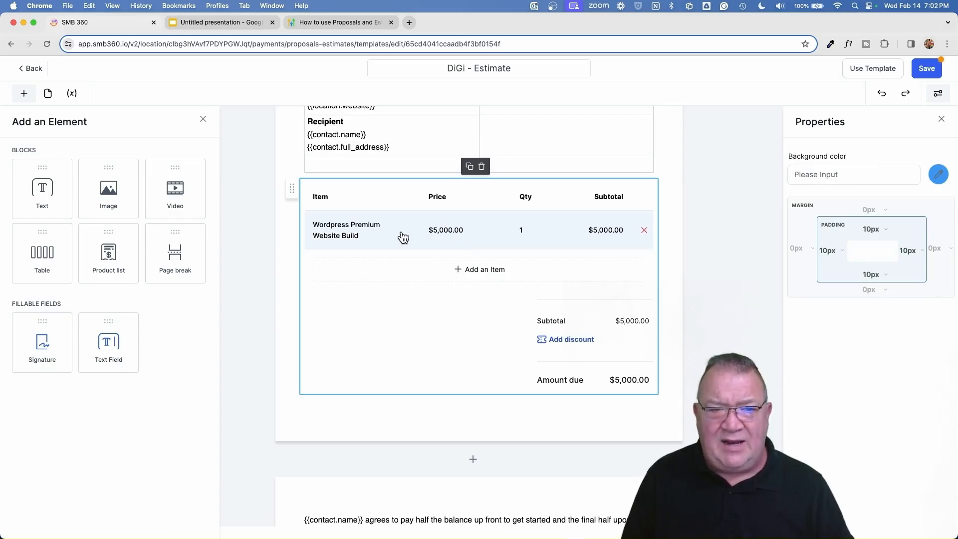
click(487, 275)
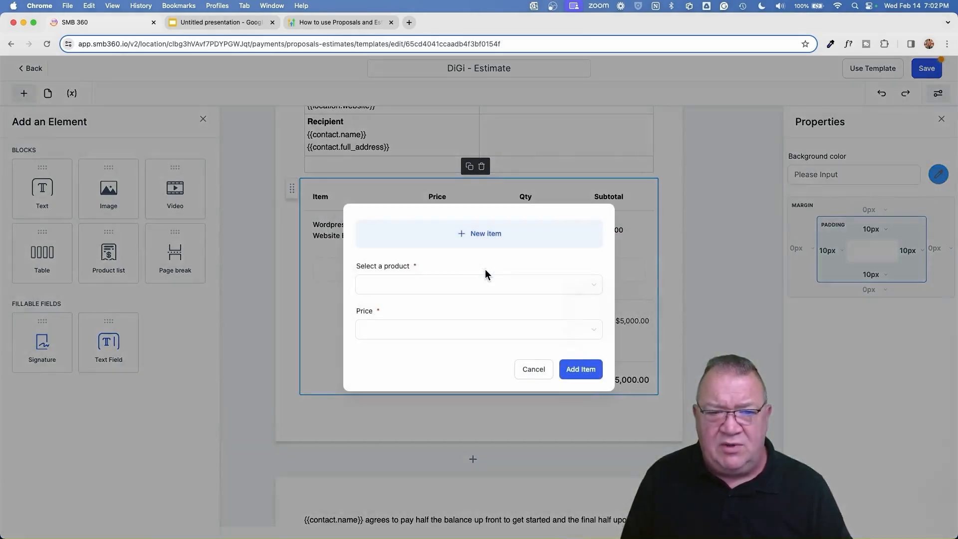
click(590, 286)
scroll(545, 331, down, 3)
scroll(546, 331, up, 3)
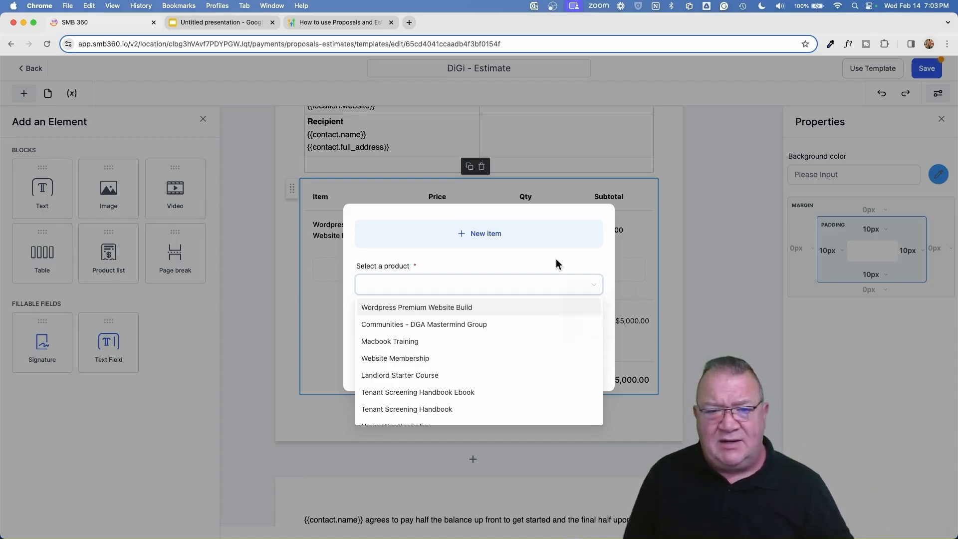
click(556, 260)
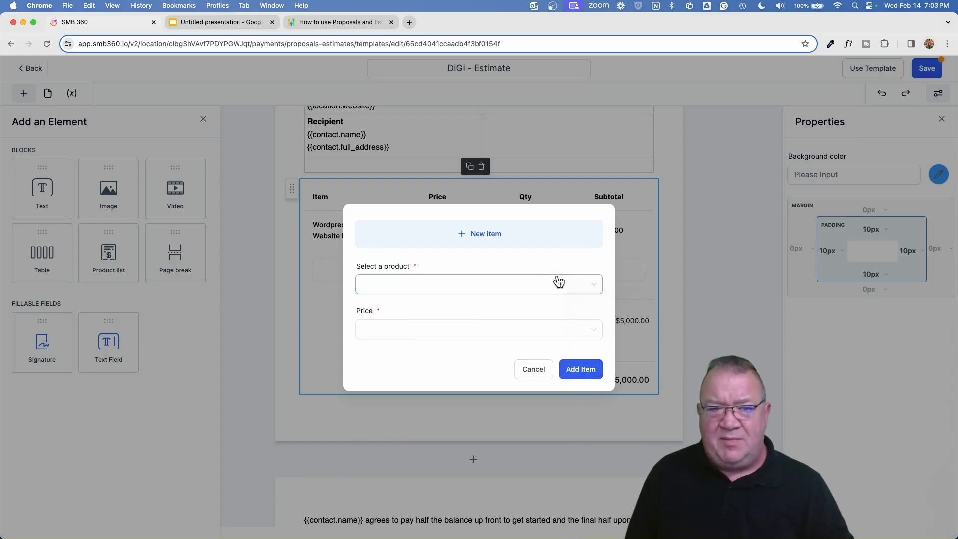
click(532, 369)
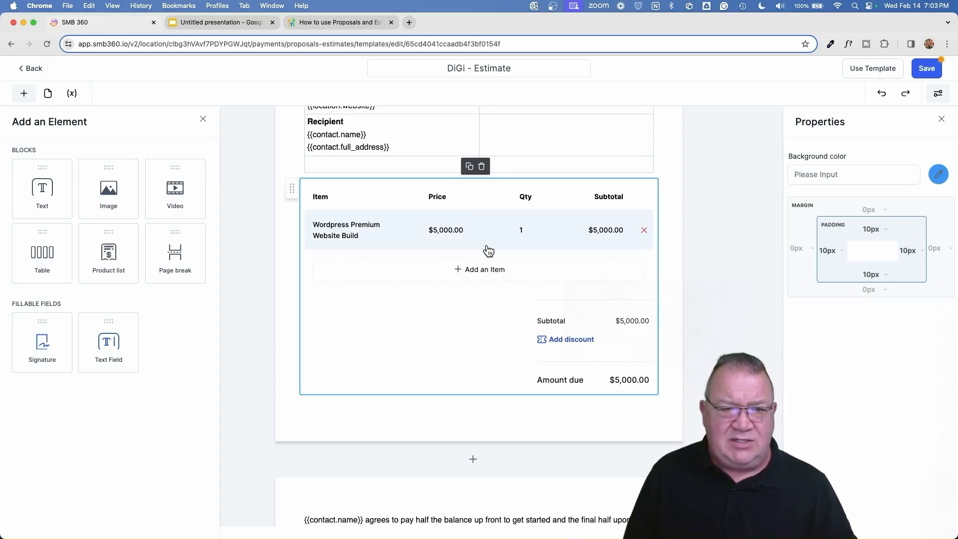
Add a second Signature field below the contact name on the last page, assign it to the account owner, and save the template.
scroll(500, 321, down, 5)
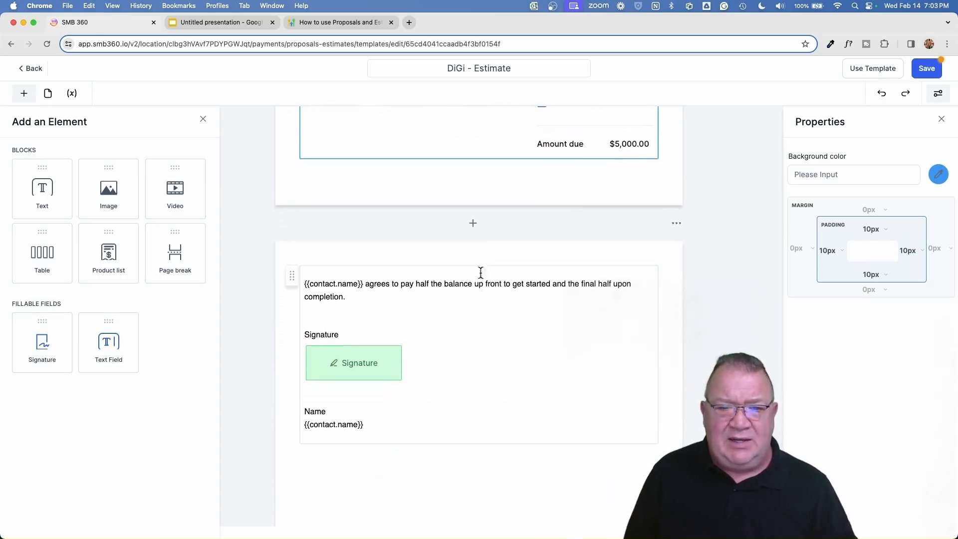
click(333, 366)
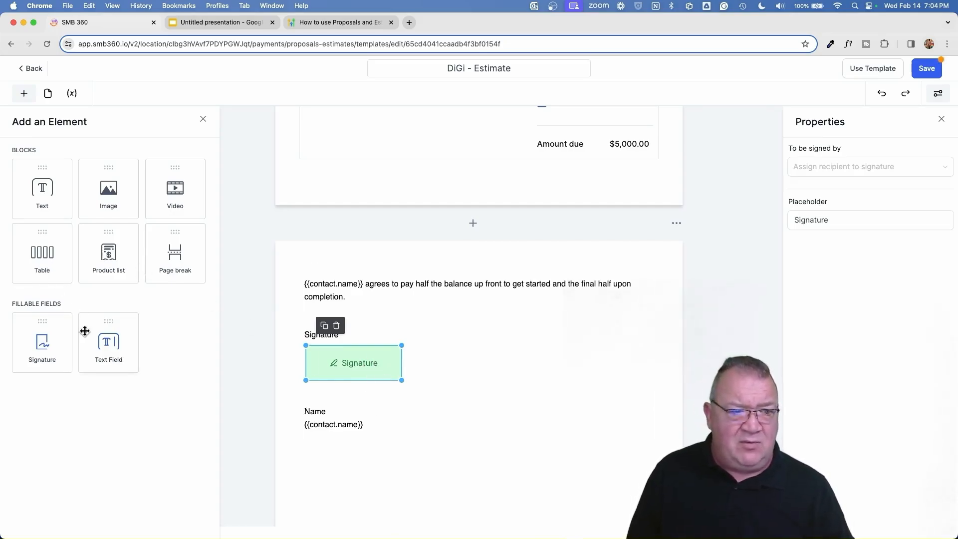
mouse_move(62, 337)
mouse_down()
mouse_move(359, 402)
mouse_move(334, 447)
mouse_move(347, 434)
mouse_up()
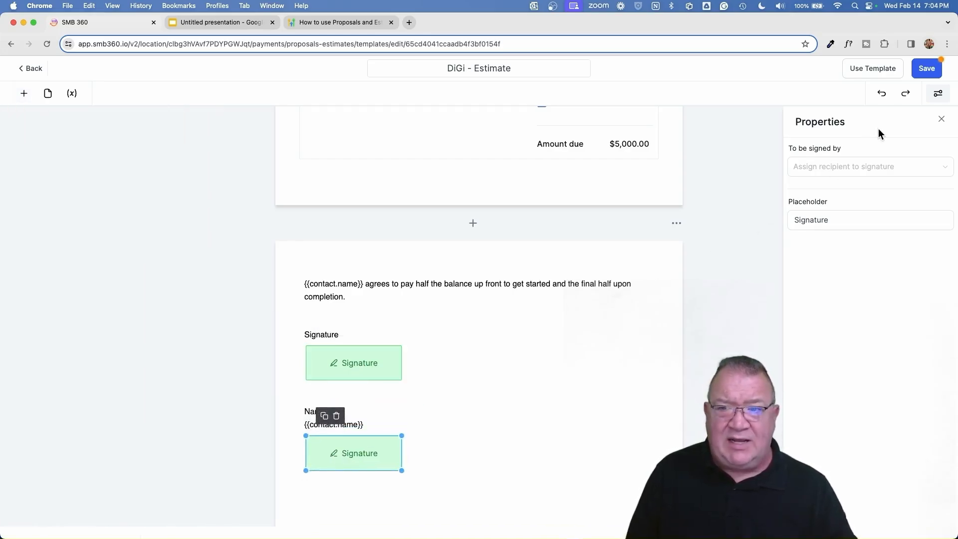
click(877, 168)
click(846, 191)
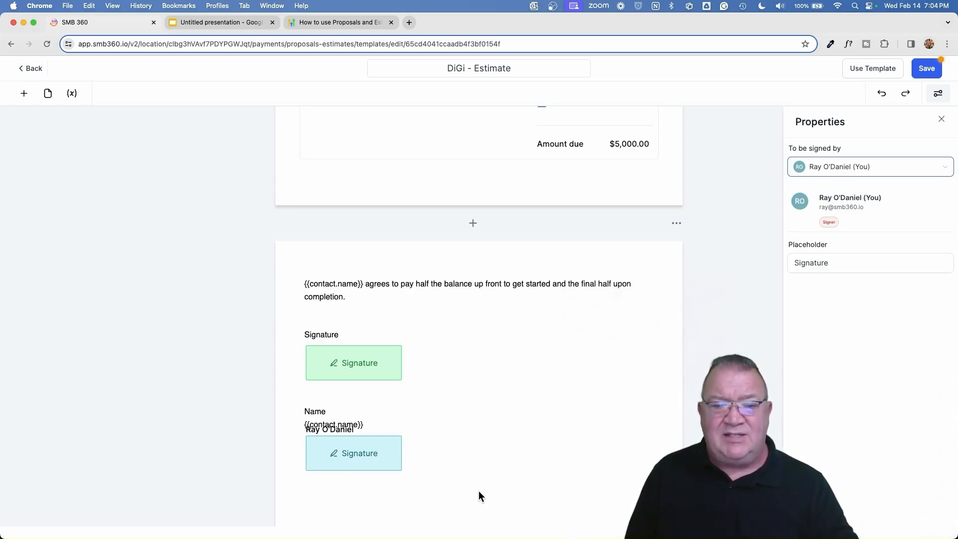
click(346, 451)
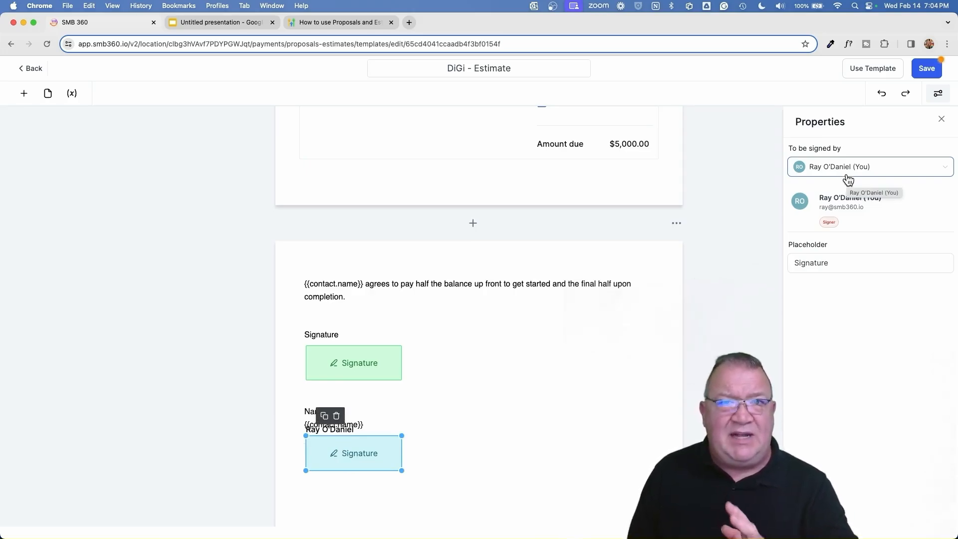
click(350, 363)
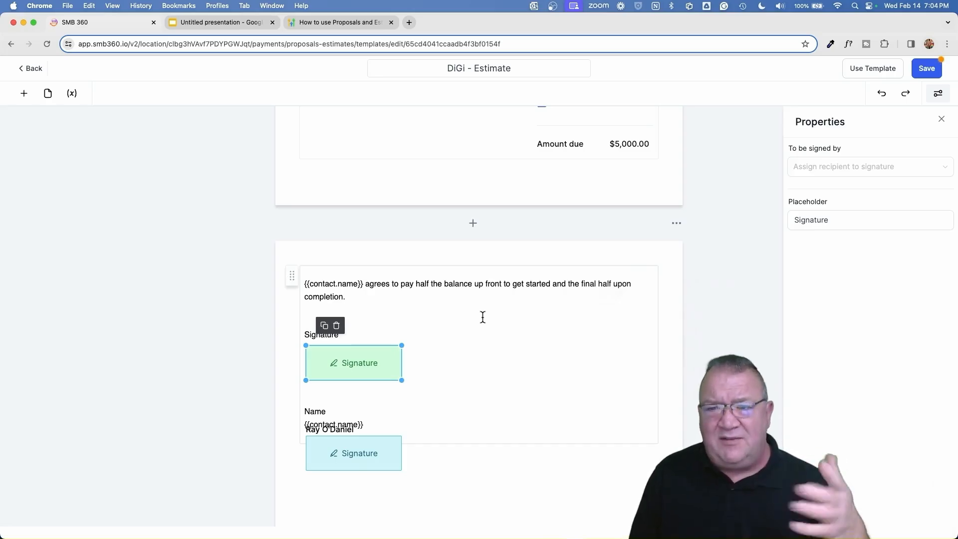
click(928, 69)
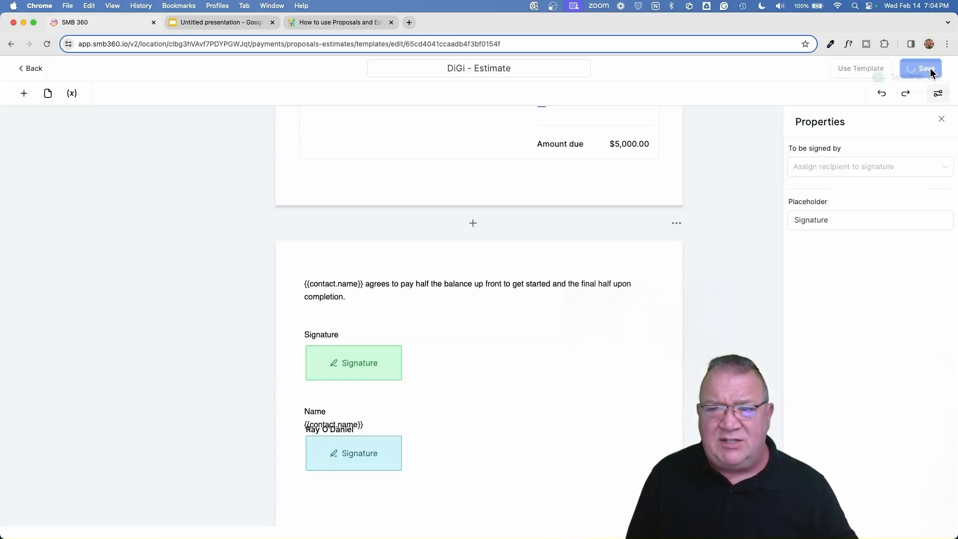
click(937, 76)
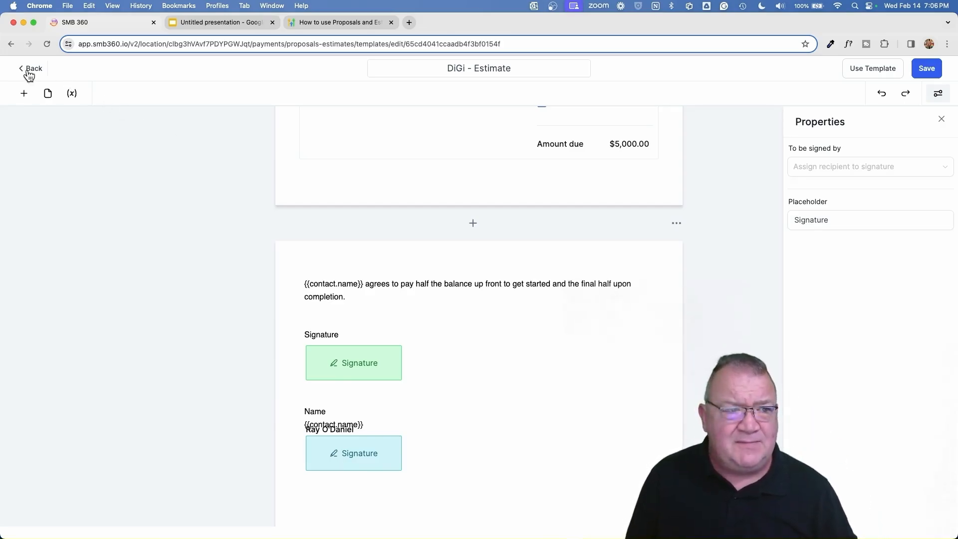
Delete the account owner's Signature field below the contact name and save the DiGi - Estimate template.
click(367, 466)
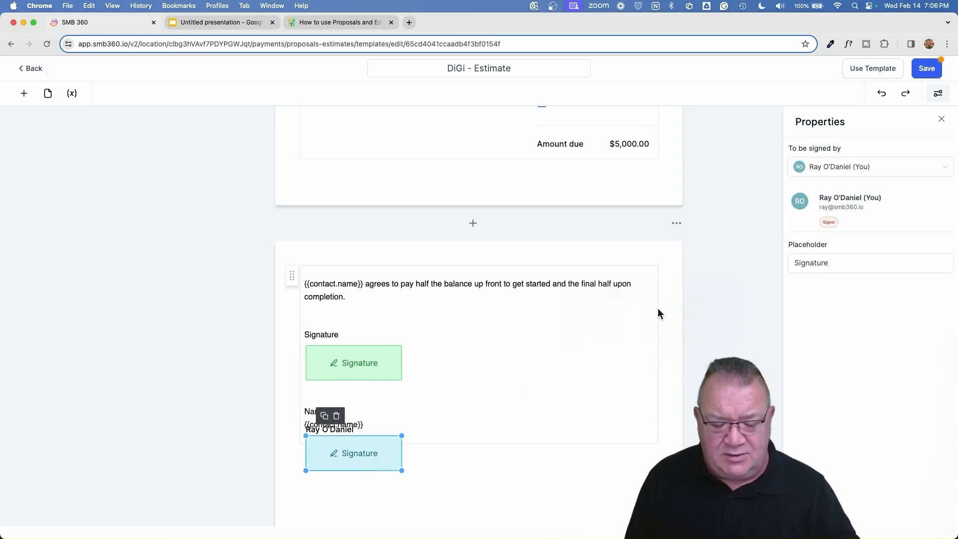
click(336, 415)
click(926, 69)
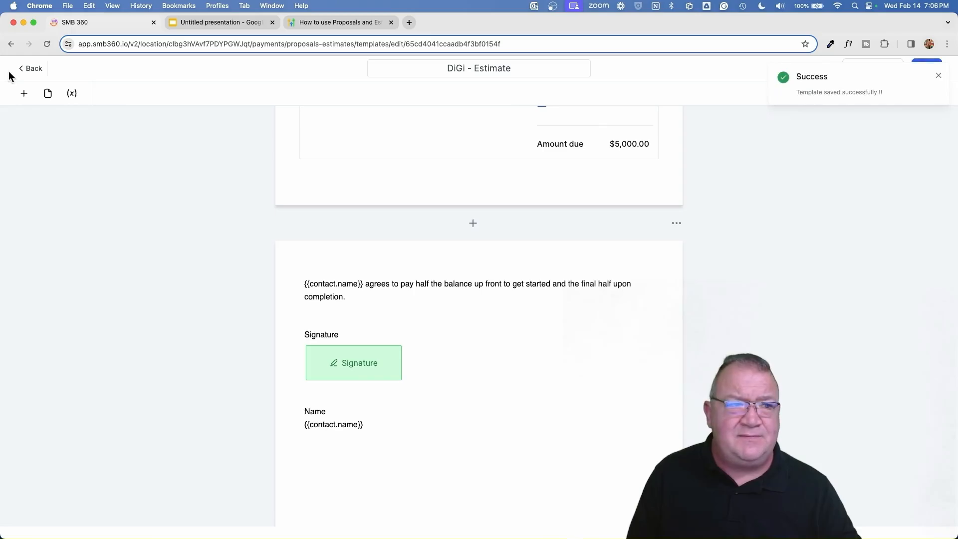
Close the estimate template, check the Documents & Contracts Features outline in the Google Slides presentation, and return to SMB 360.
click(32, 68)
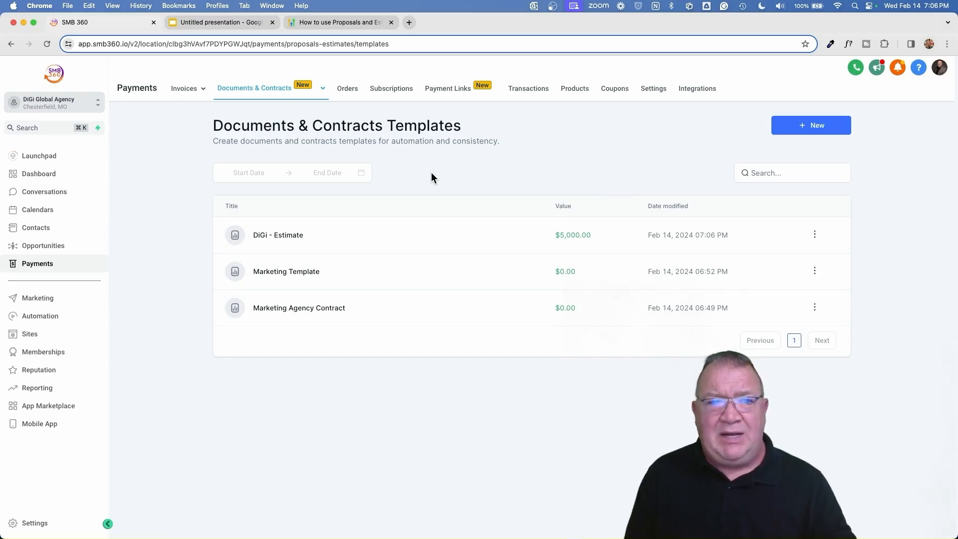
click(194, 22)
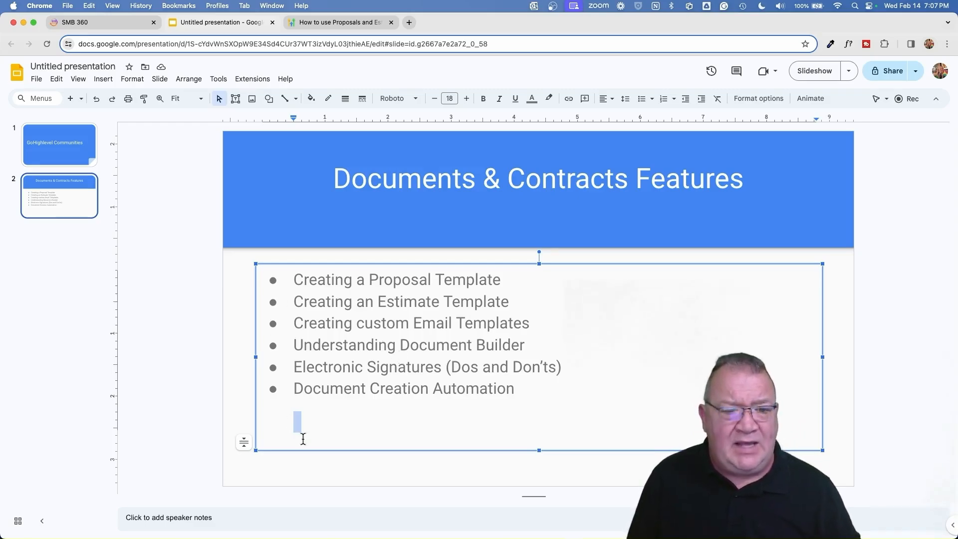
click(89, 21)
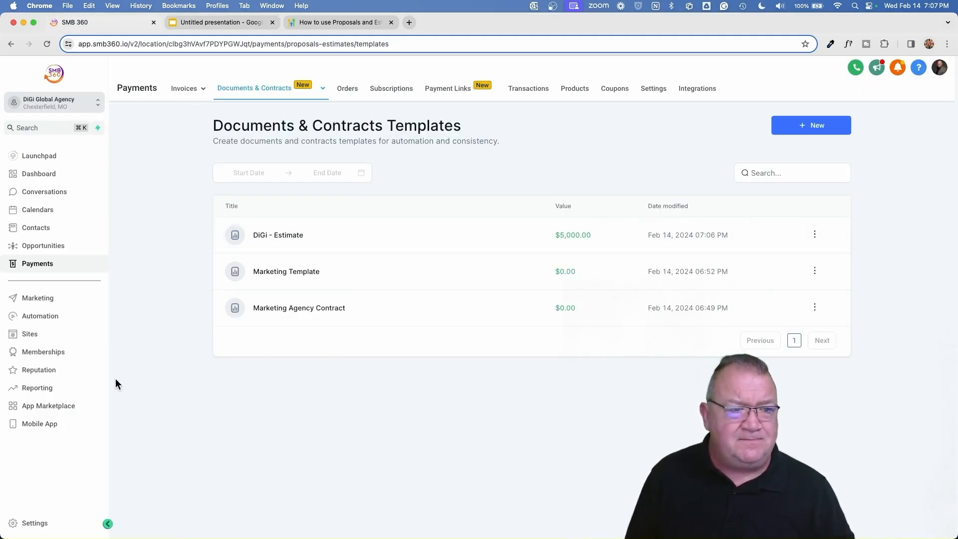
Open the Auto Document signature workflow from the Documents & Contracts automation folder.
click(43, 318)
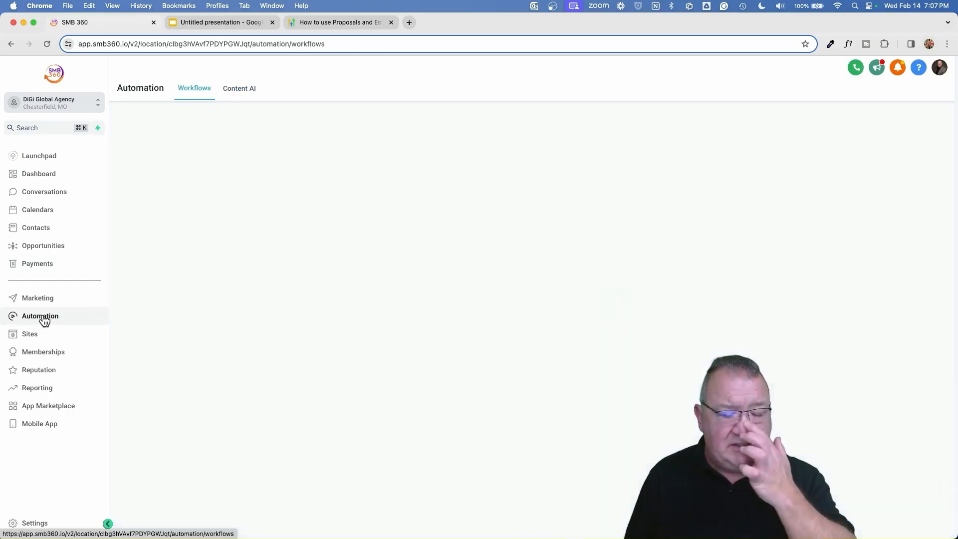
click(256, 287)
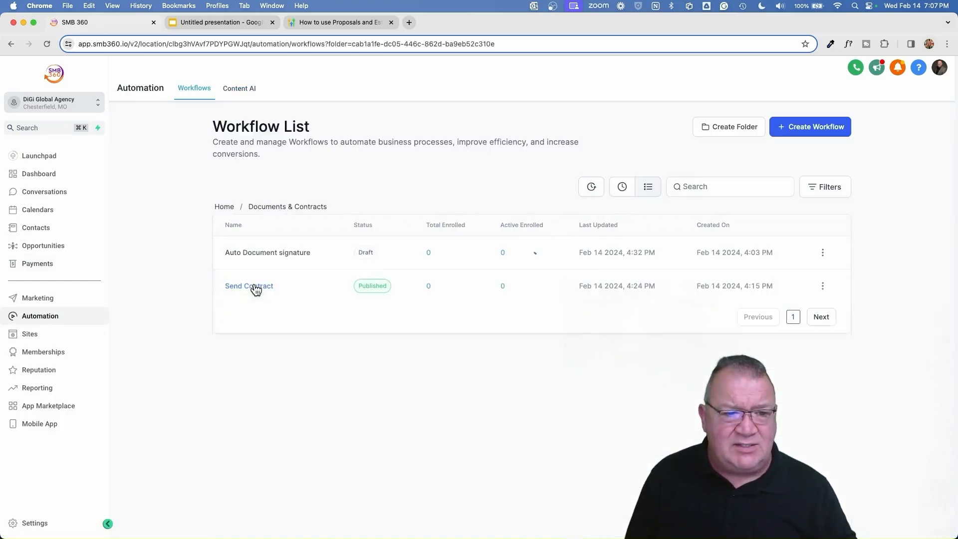
click(267, 253)
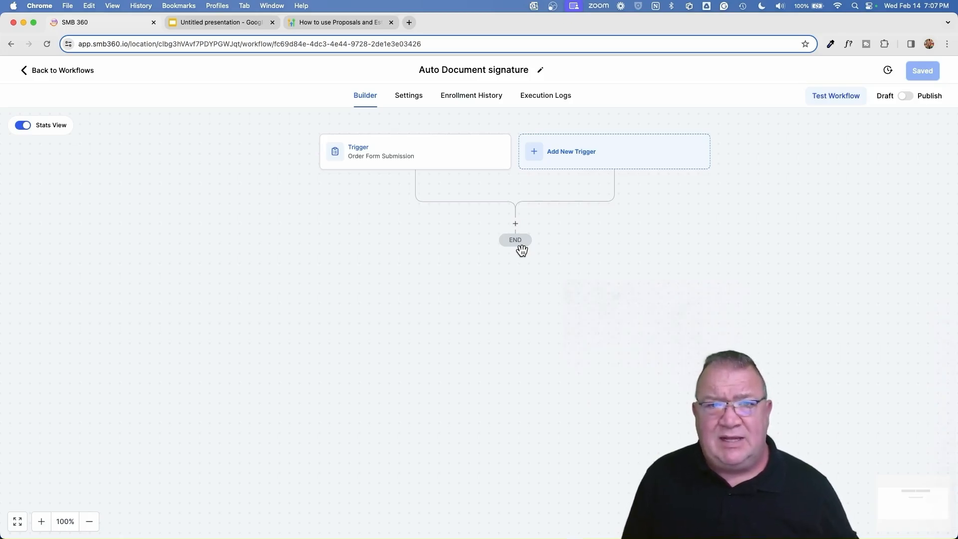
Leave the workflow, review the steps of the SaaS Onboarding Funnel, and return to the funnel list.
click(44, 73)
click(54, 332)
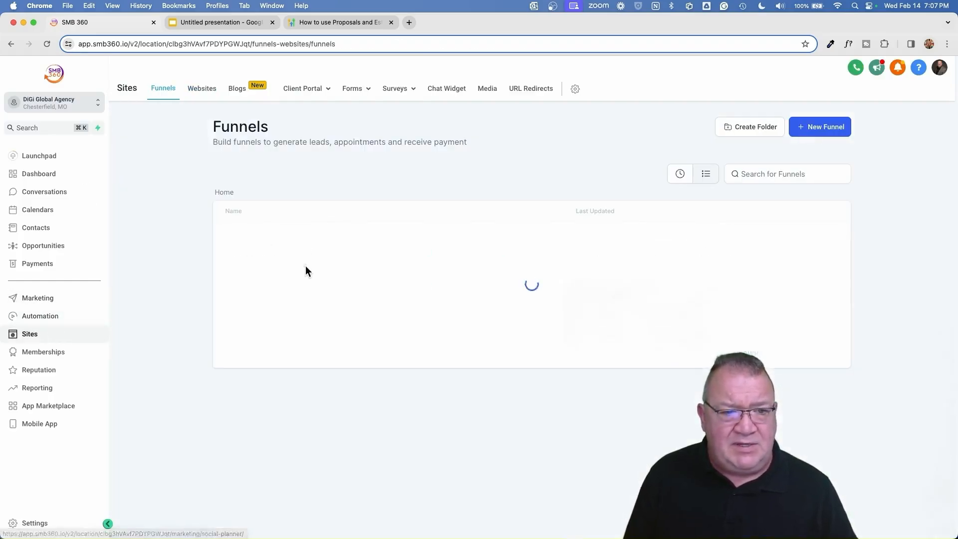
click(822, 525)
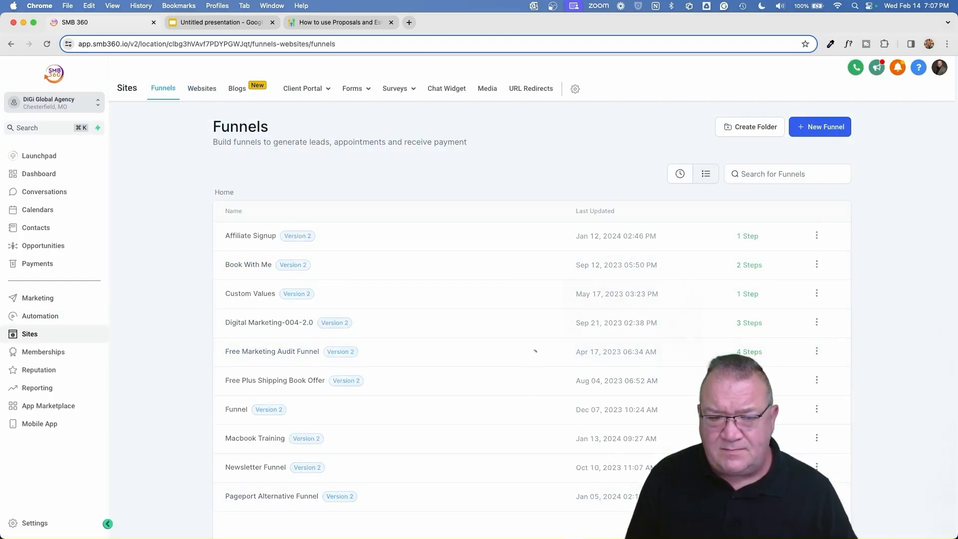
click(275, 354)
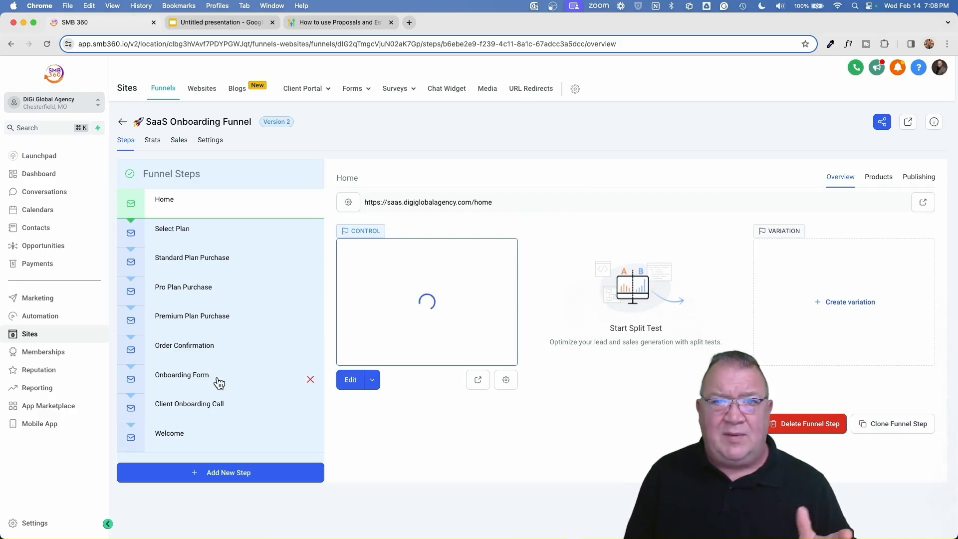
click(122, 122)
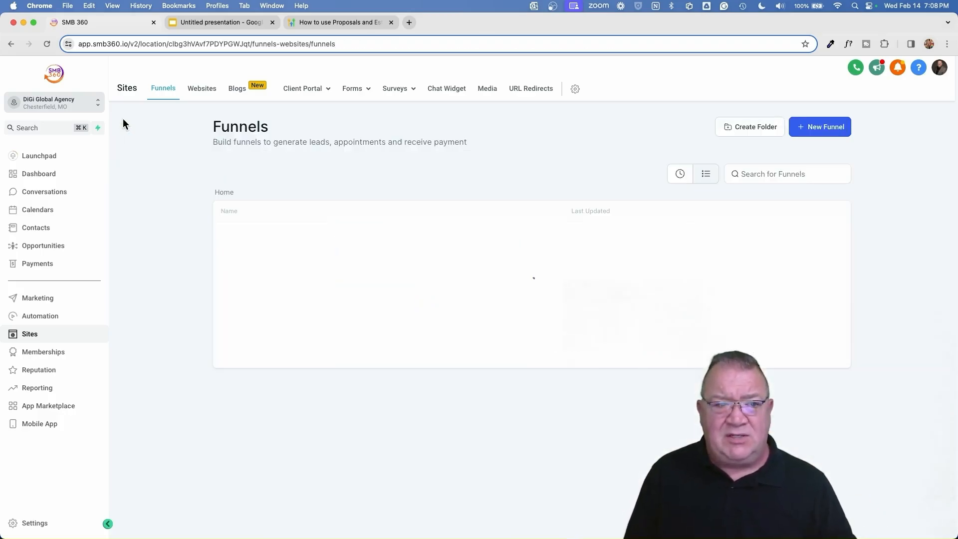
Reopen the Auto Document signature workflow in the Documents & Contracts folder and open its Order Form Submission trigger.
click(86, 323)
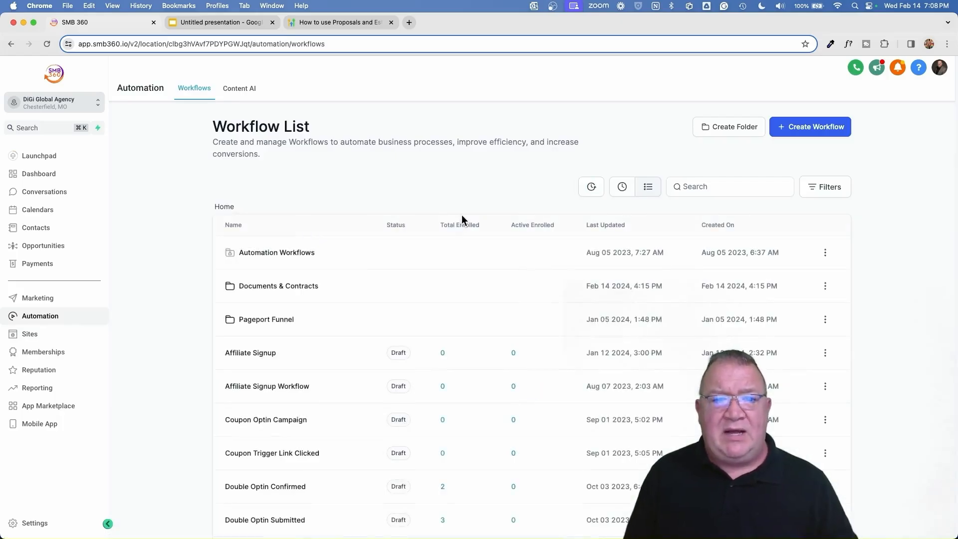
click(291, 284)
click(262, 253)
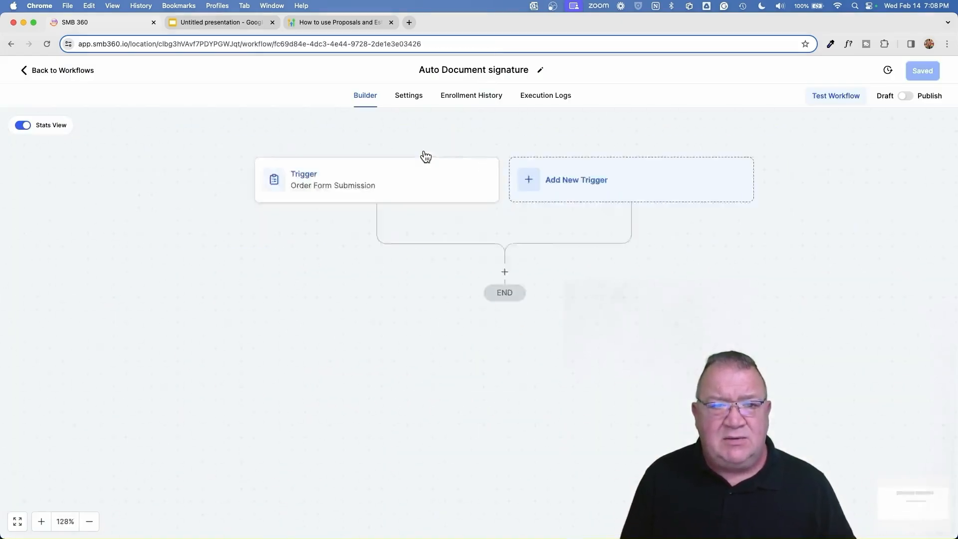
click(381, 159)
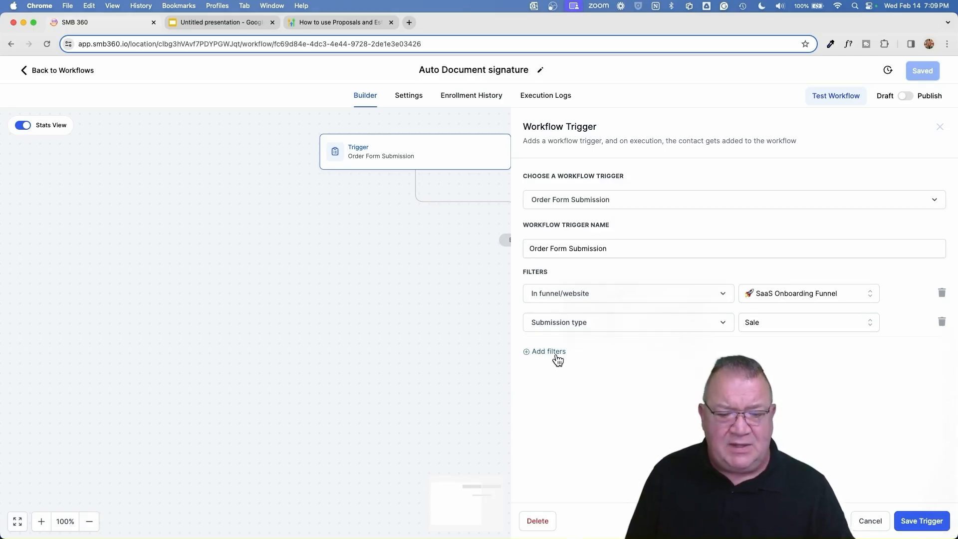
Review the trigger's funnel and submission type filters, keep Sale as the submission type, and close the trigger without saving.
scroll(557, 360, right, 10)
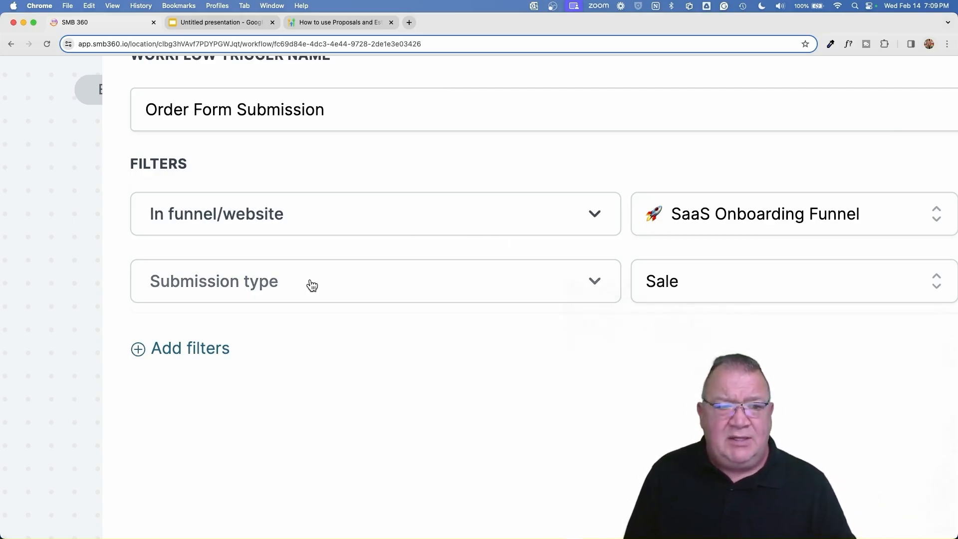
click(706, 287)
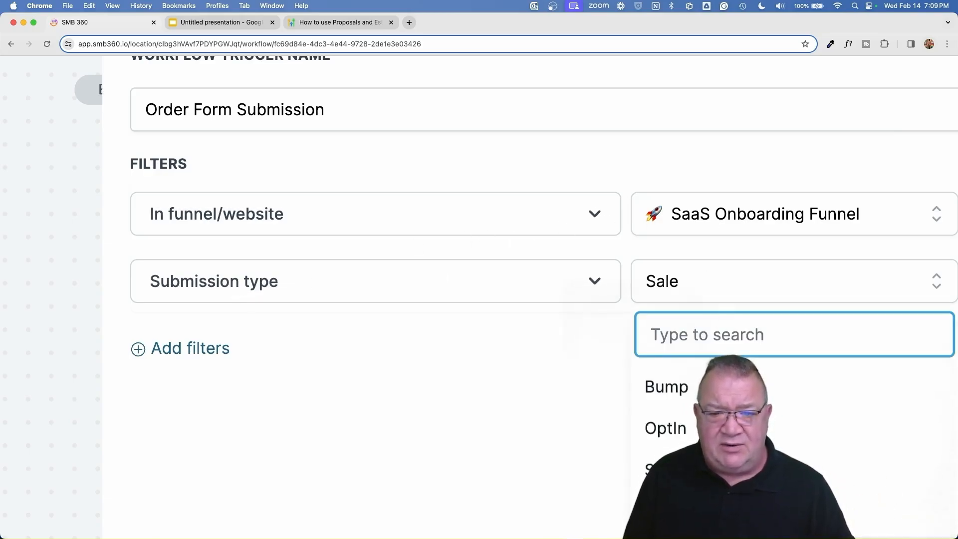
scroll(701, 399, down, 1)
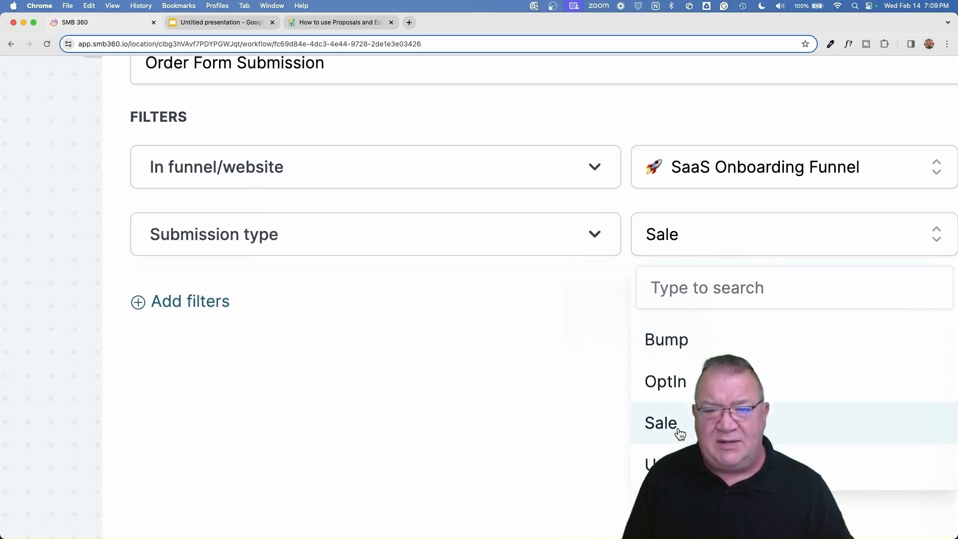
click(674, 428)
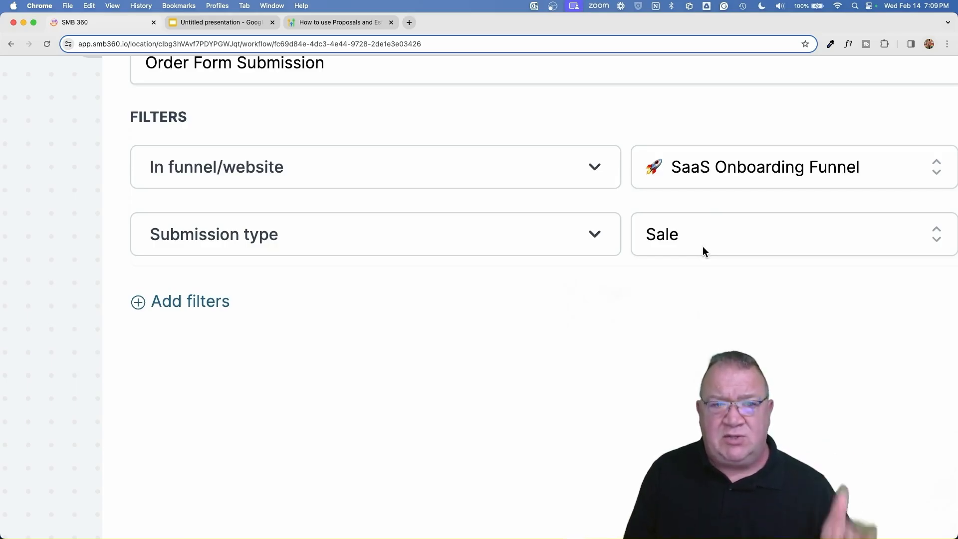
key(super+minus)
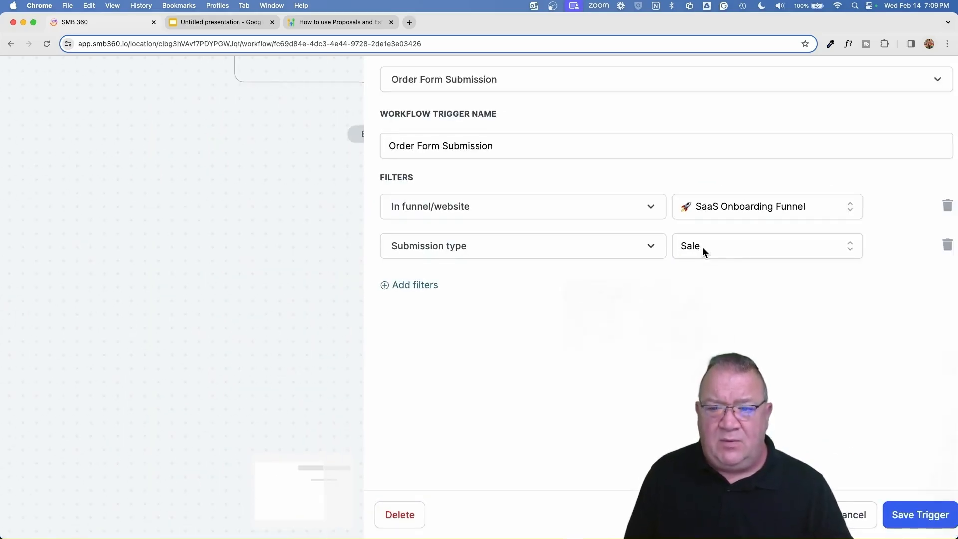
key(super+minus)
click(871, 519)
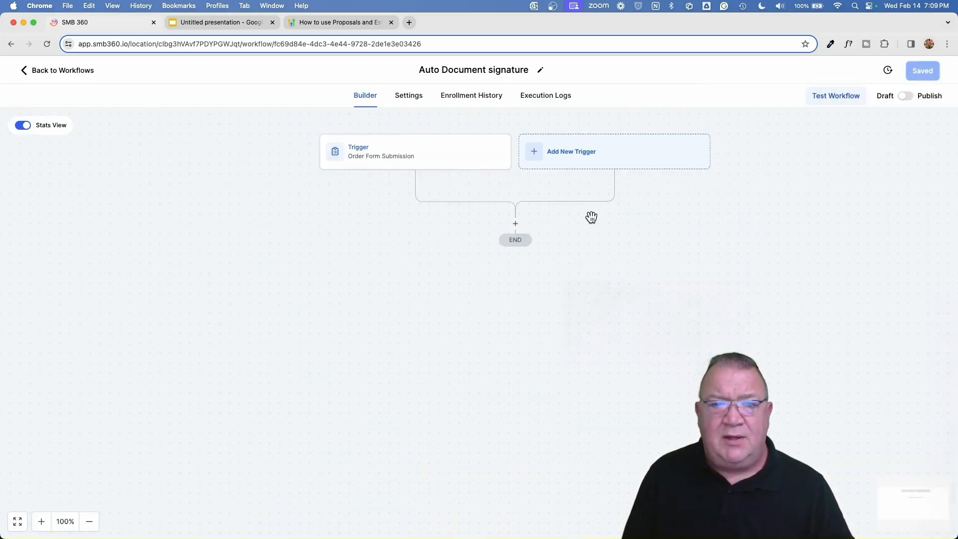
Choose the Send Proposal/Estimates payment action as the step following the workflow's Order Form Submission trigger.
click(516, 223)
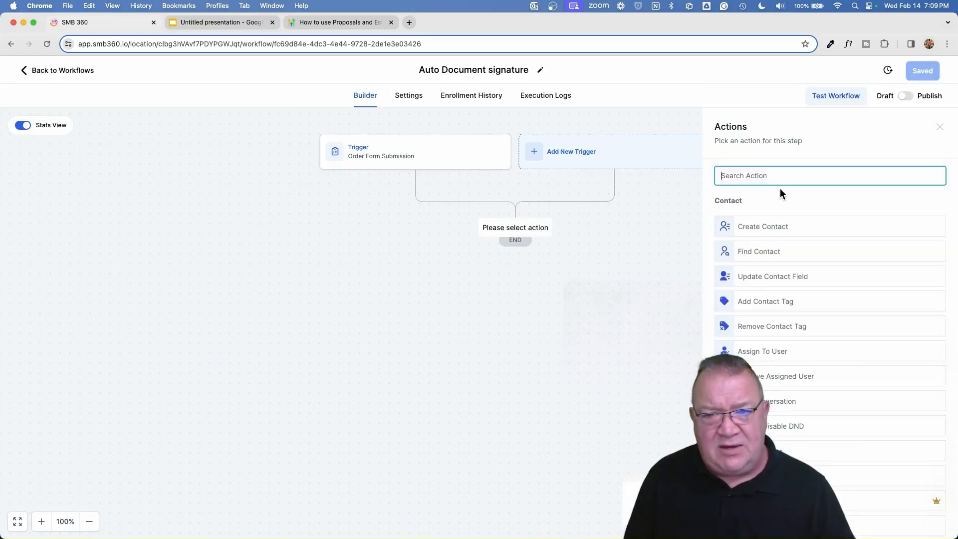
scroll(852, 288, down, 15)
scroll(853, 290, down, 12)
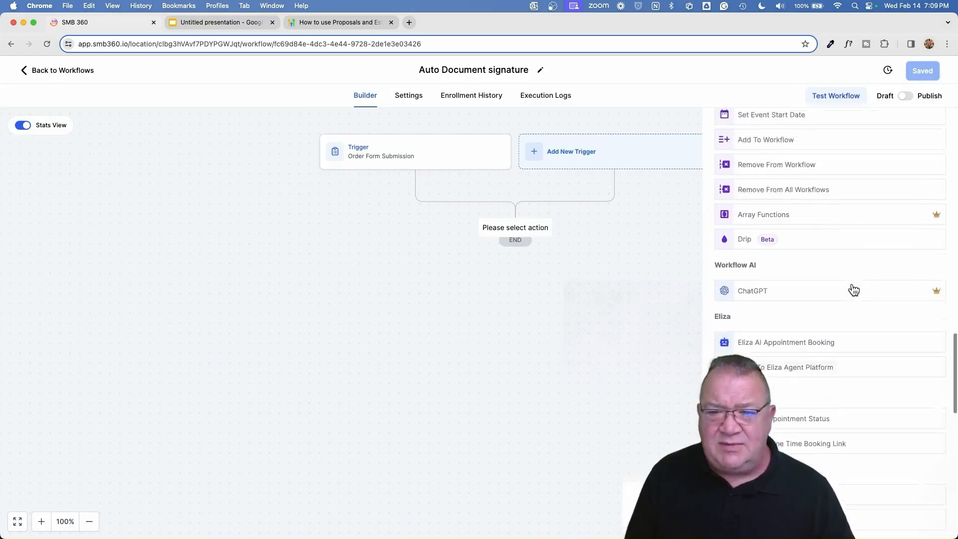
scroll(853, 289, down, 2)
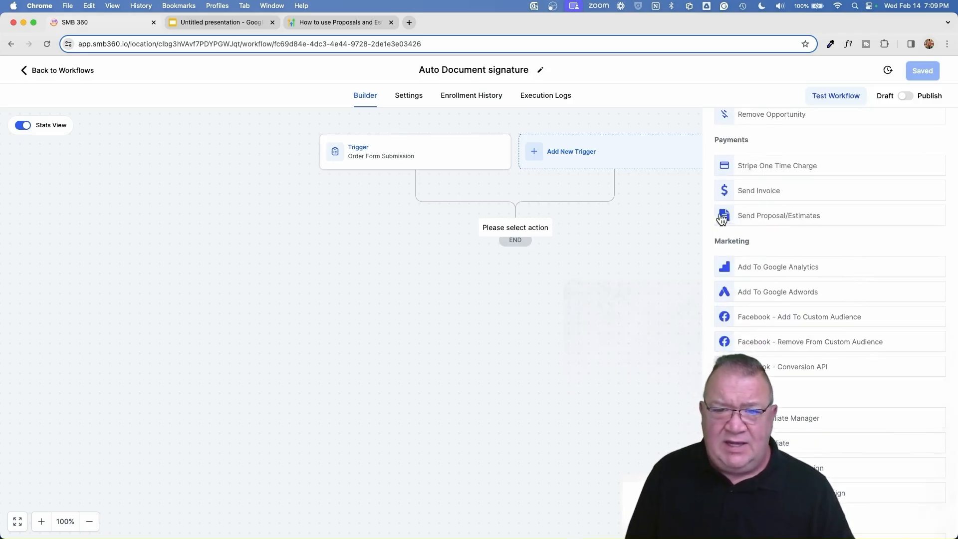
scroll(745, 219, up, 5)
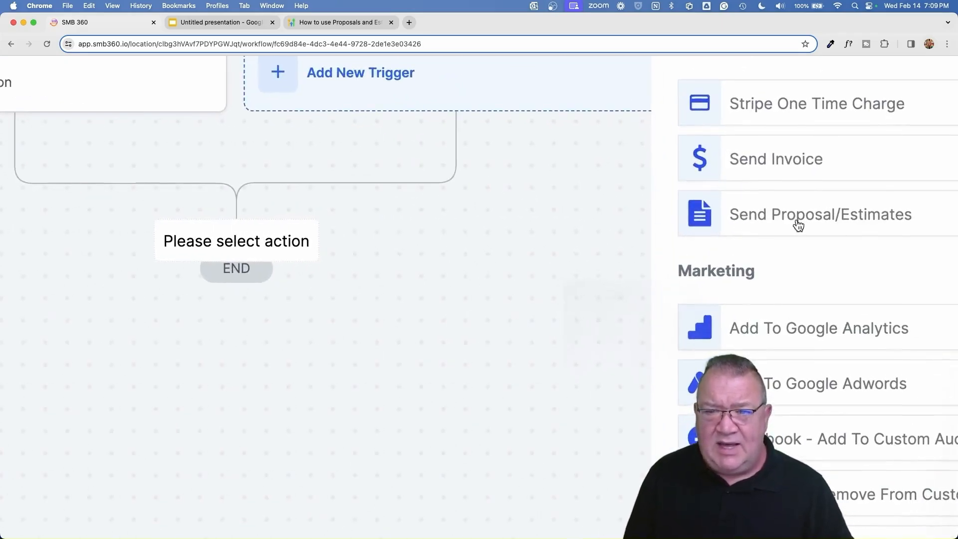
scroll(745, 216, up, 2)
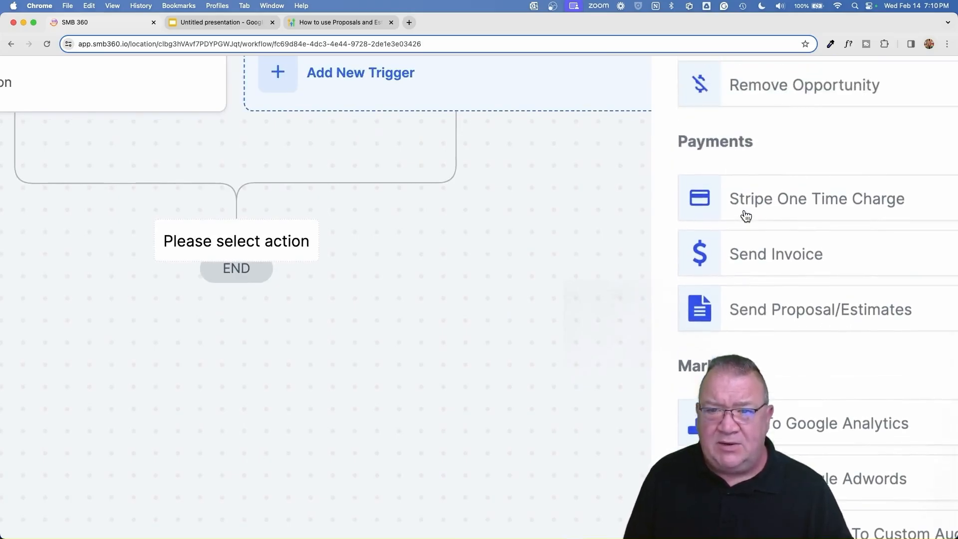
scroll(744, 214, down, 2)
click(758, 230)
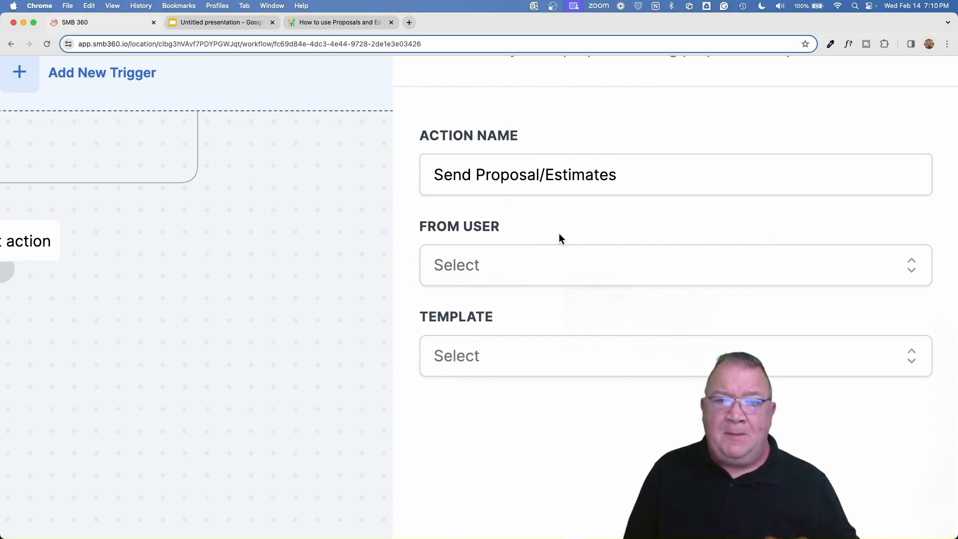
Assign a sending user and the DiGi - Estimate template to the Send Proposal/Estimates action, and save the action.
click(535, 269)
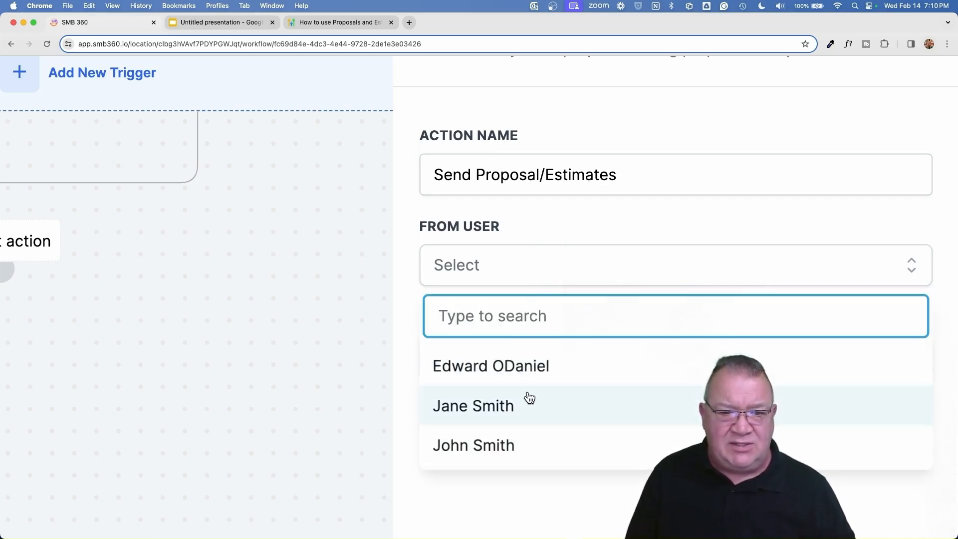
click(516, 449)
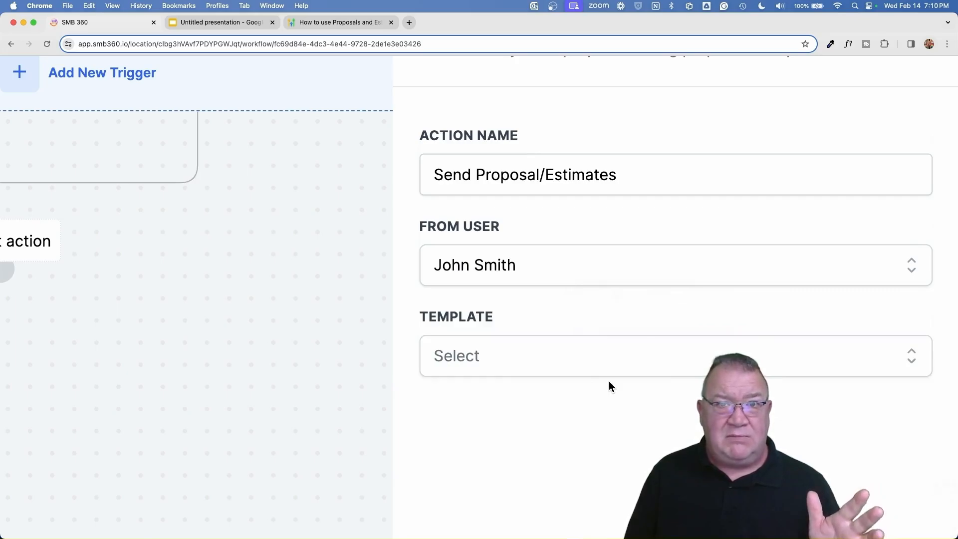
click(503, 358)
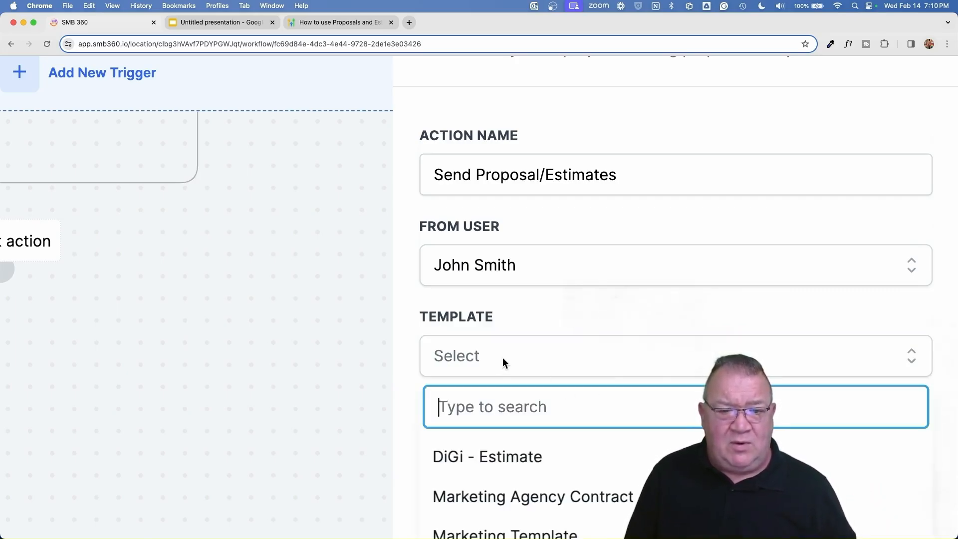
scroll(503, 358, down, 5)
scroll(620, 267, down, 2)
scroll(620, 267, up, 4)
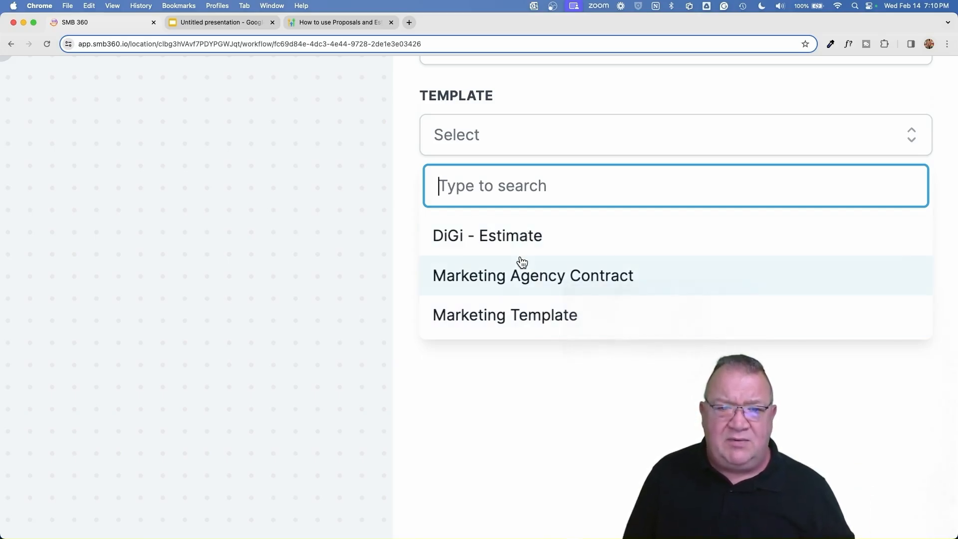
click(490, 238)
scroll(819, 270, down, 5)
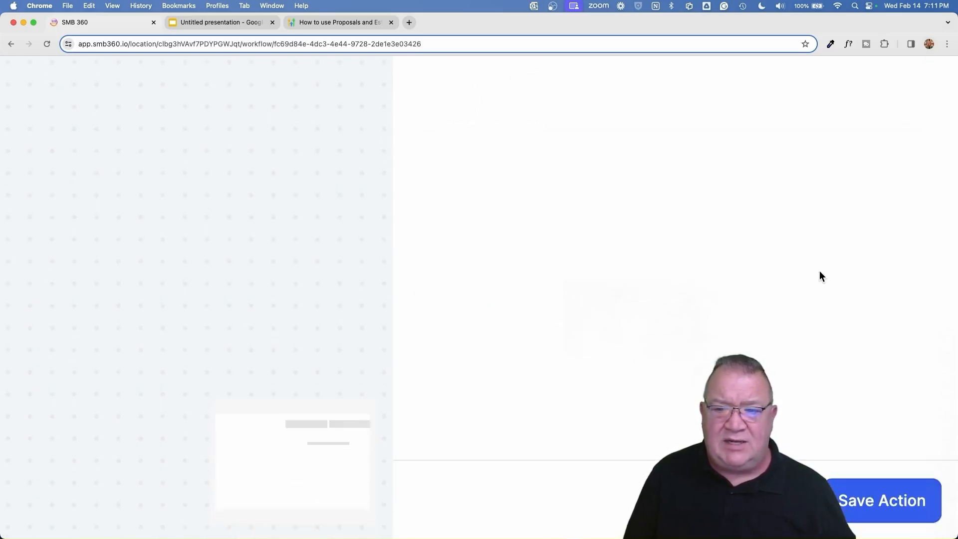
click(866, 495)
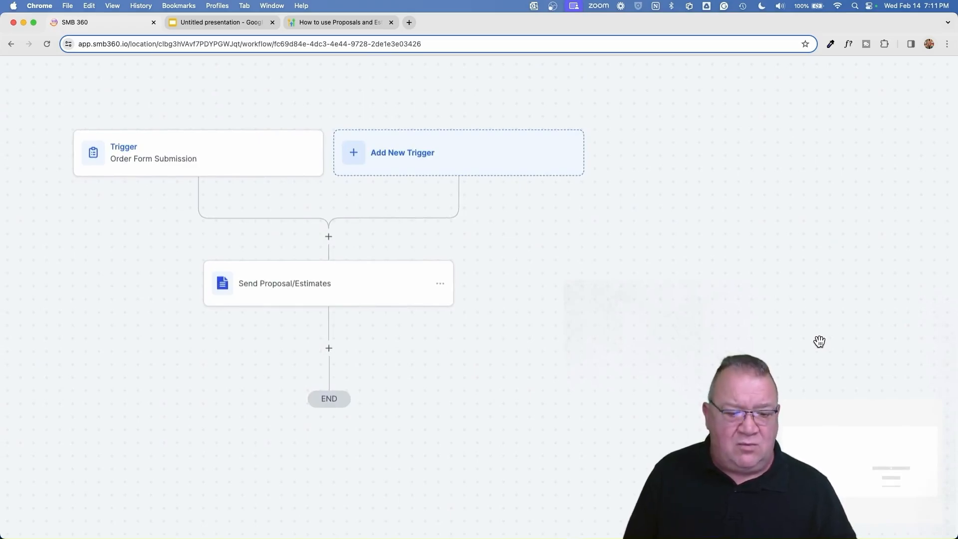
Leave the workflow builder and return to the workflow list of the Documents & Contracts folder.
scroll(819, 341, down, 5)
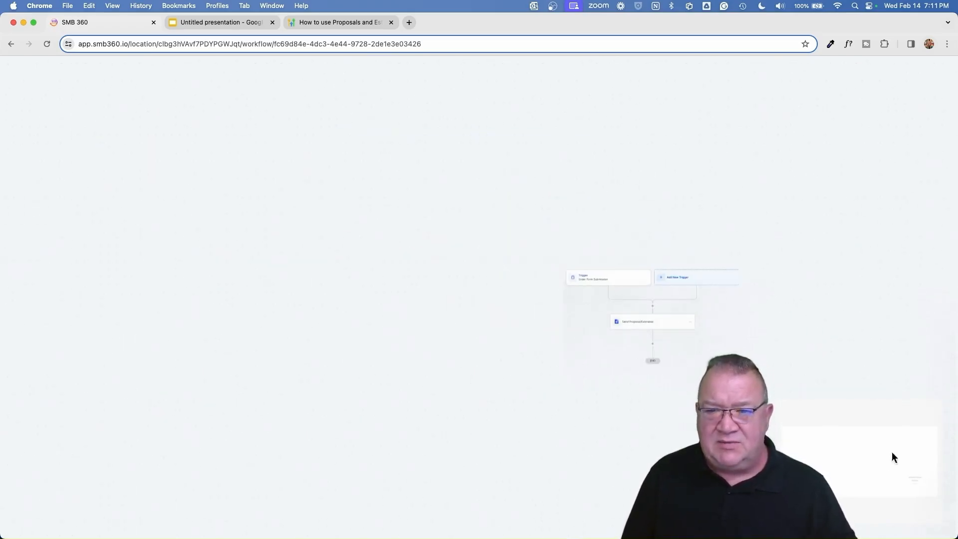
scroll(643, 309, up, 5)
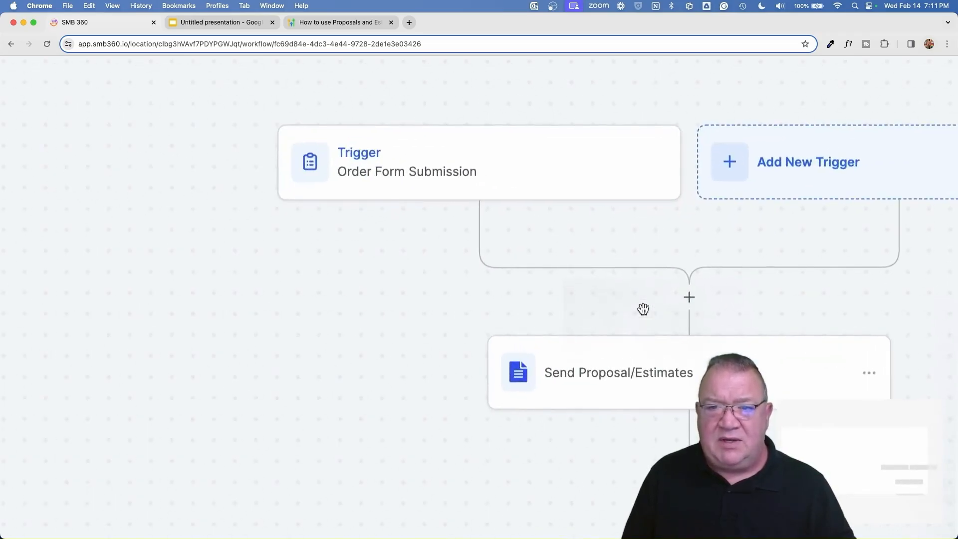
right_click(643, 309)
click(650, 313)
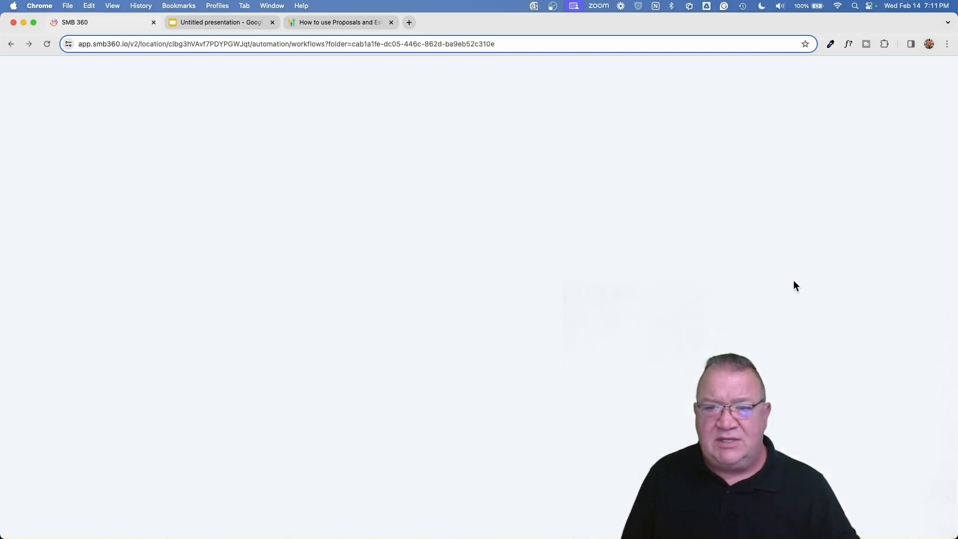
scroll(504, 175, up, 10)
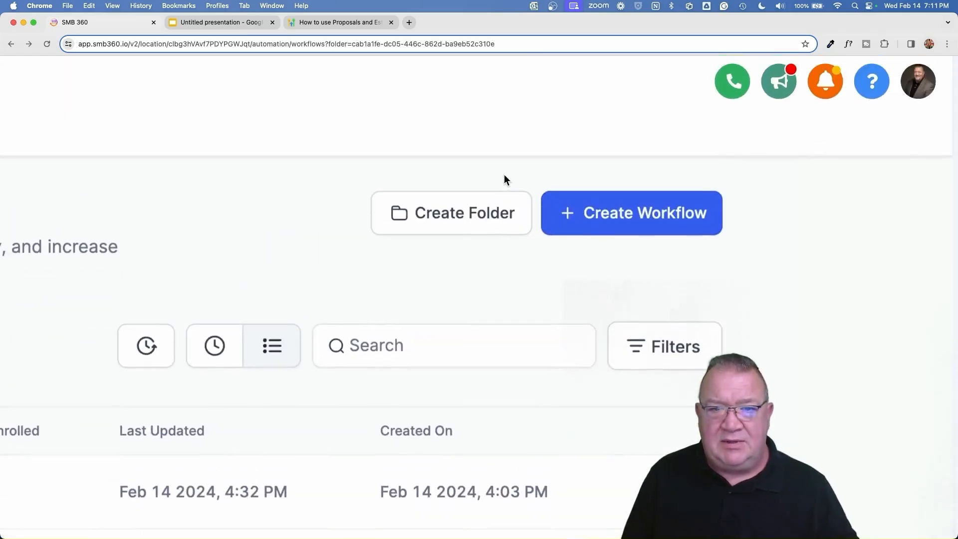
Look over the Auto Document signature workflow and return to the Documents & Contracts workflow list.
scroll(504, 175, left, 4)
scroll(504, 179, down, 5)
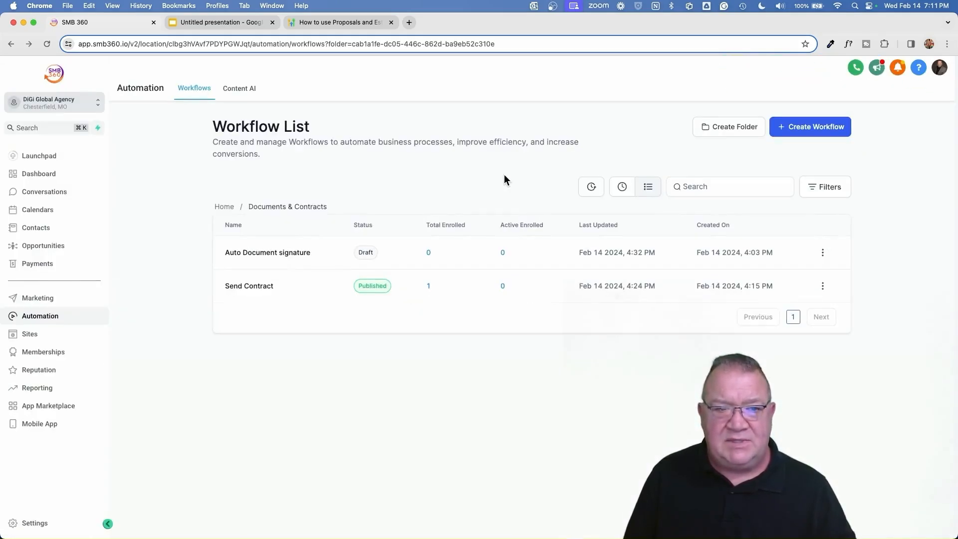
click(272, 254)
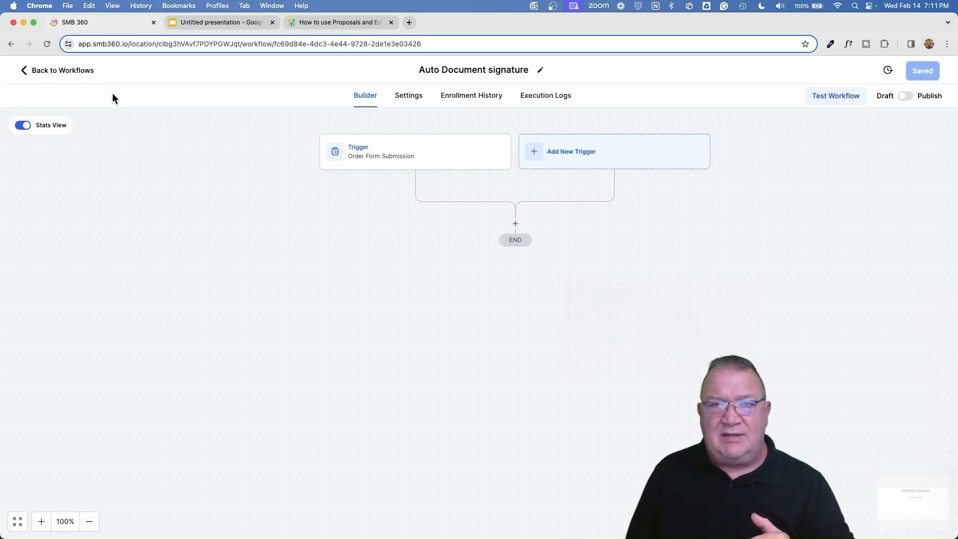
click(58, 72)
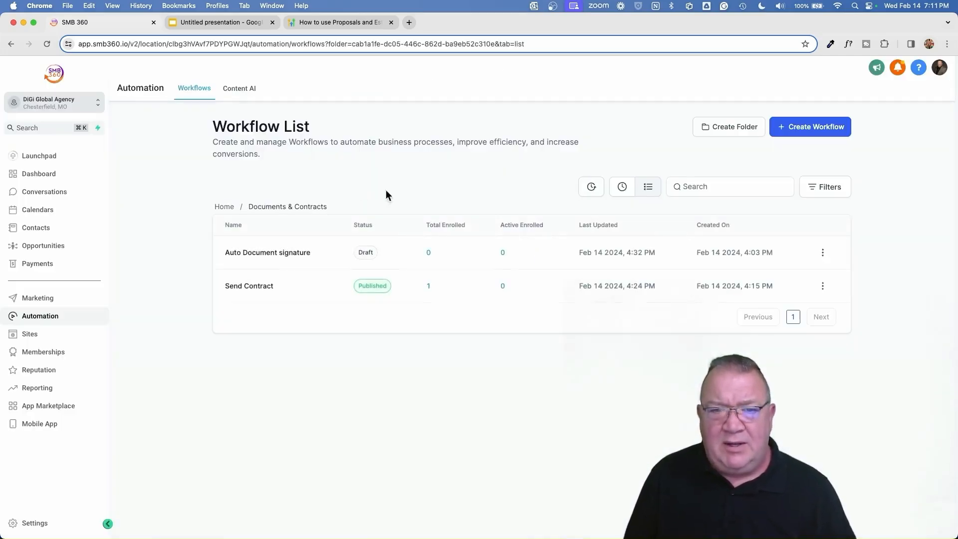
In the Send Contract workflow, set the Send Proposal/Estimates template to DiGi - Estimate, save the action and workflow, and exit the builder.
click(235, 287)
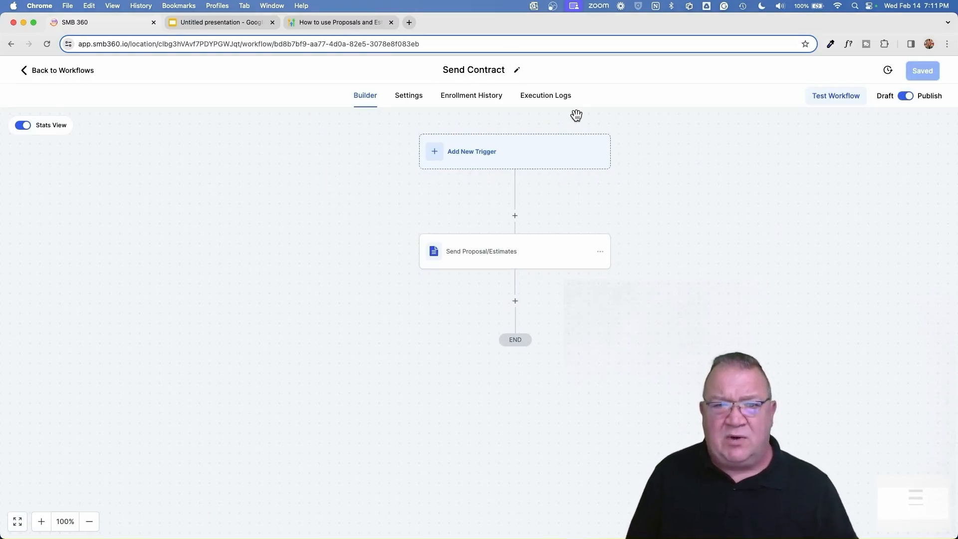
click(546, 257)
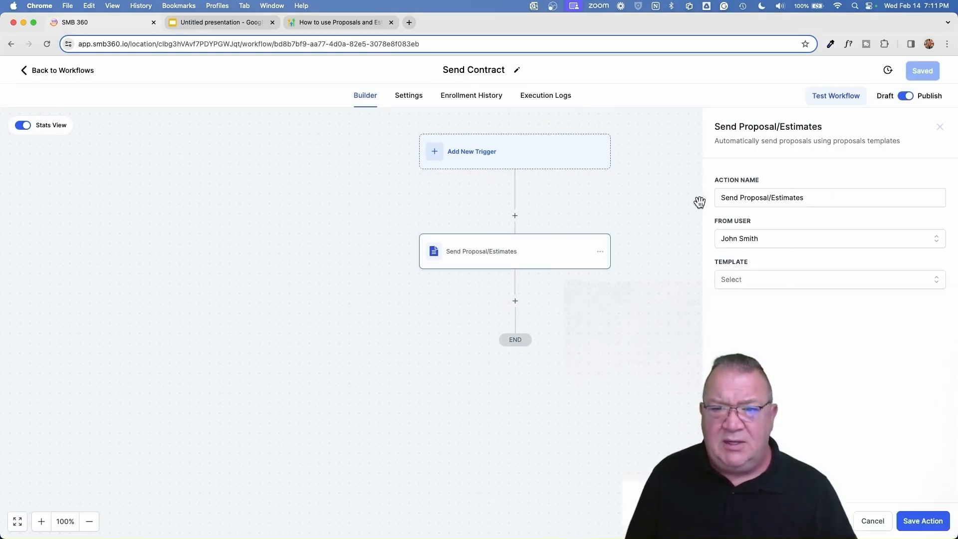
click(750, 286)
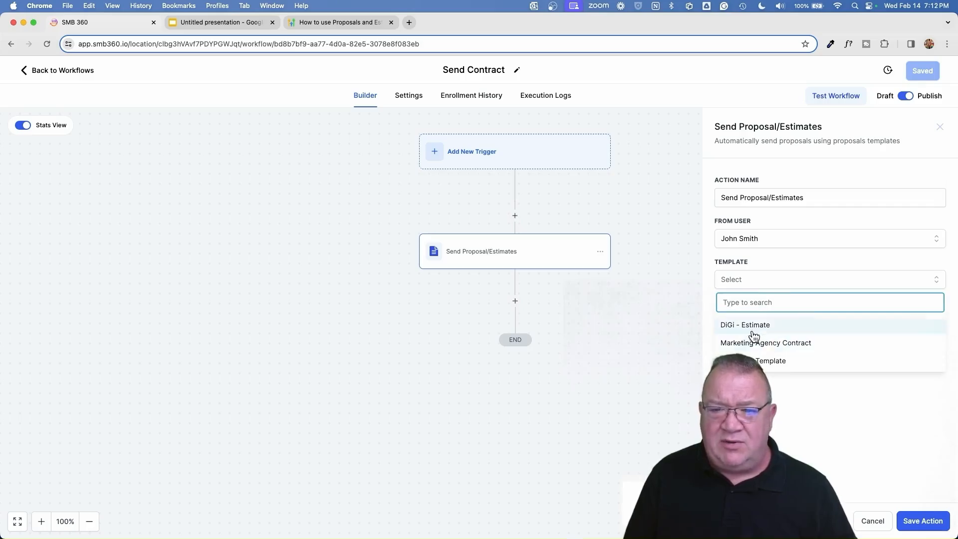
click(747, 326)
click(922, 518)
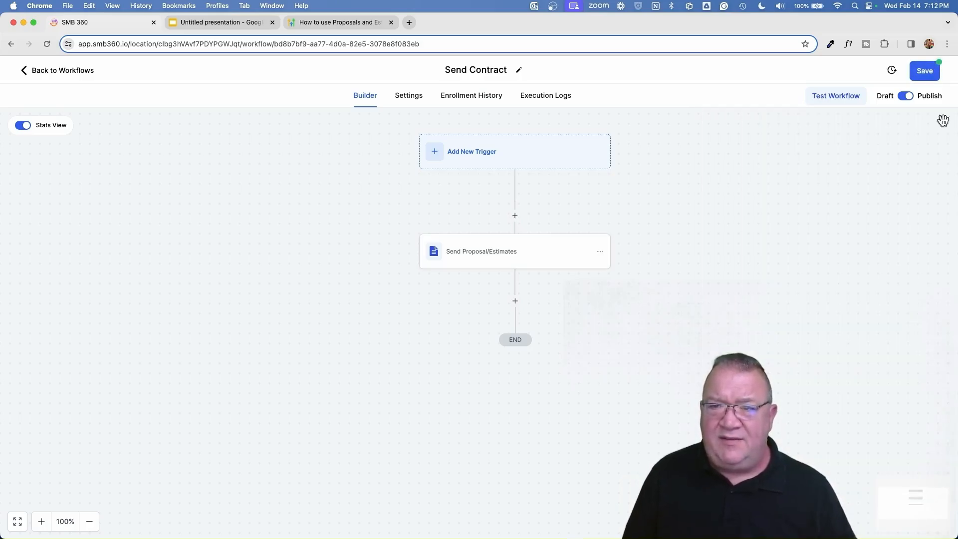
click(922, 71)
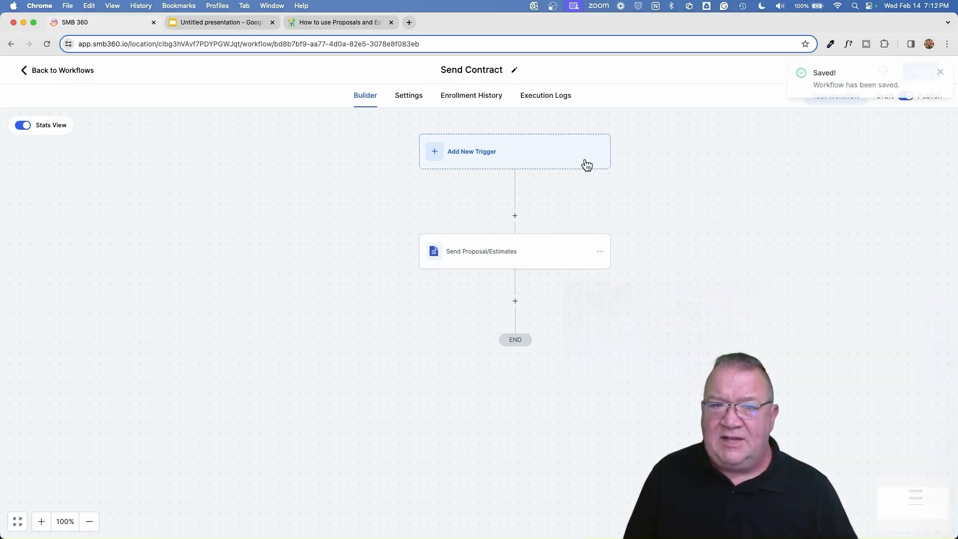
click(49, 70)
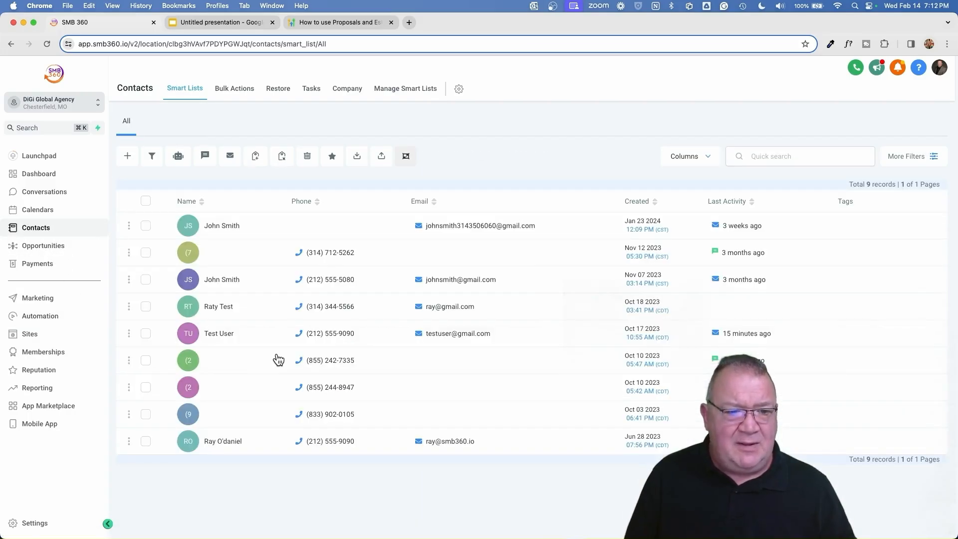
Add the last contact in the contacts list to the Send Contract workflow all at once, with the action description "send".
click(144, 441)
click(145, 441)
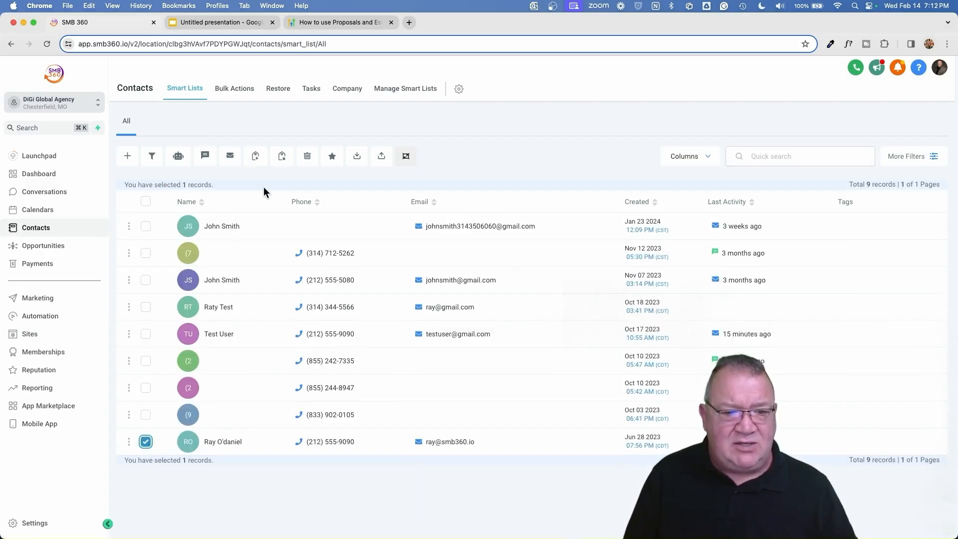
click(179, 157)
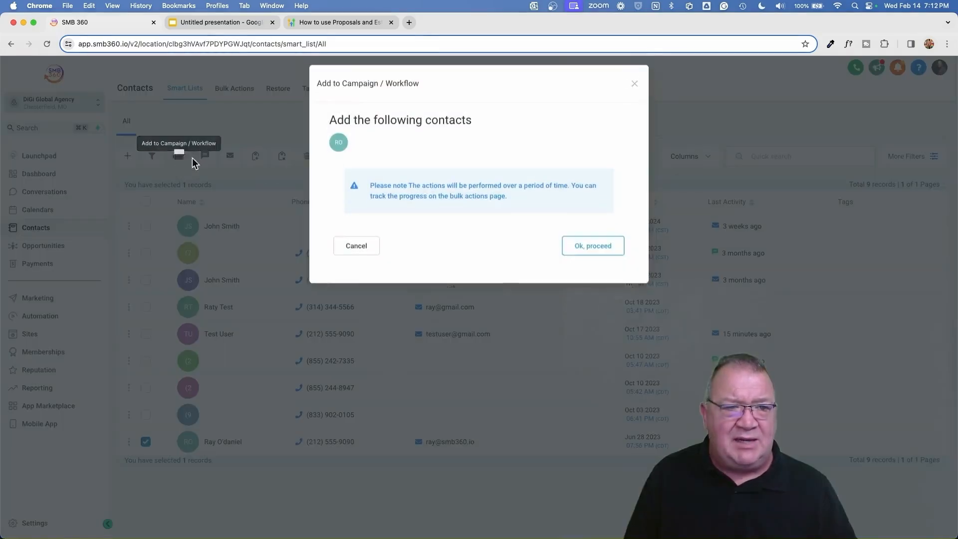
click(613, 252)
click(451, 194)
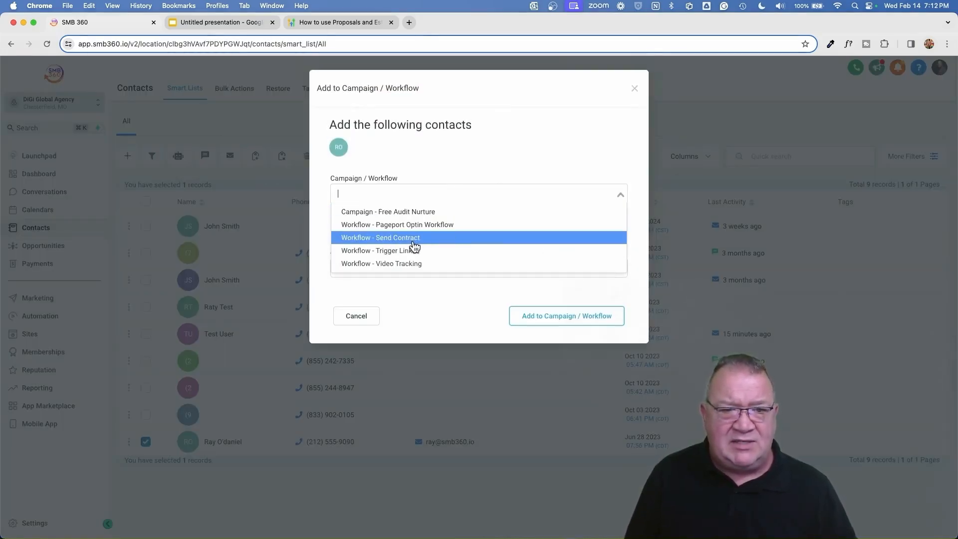
click(381, 238)
click(368, 268)
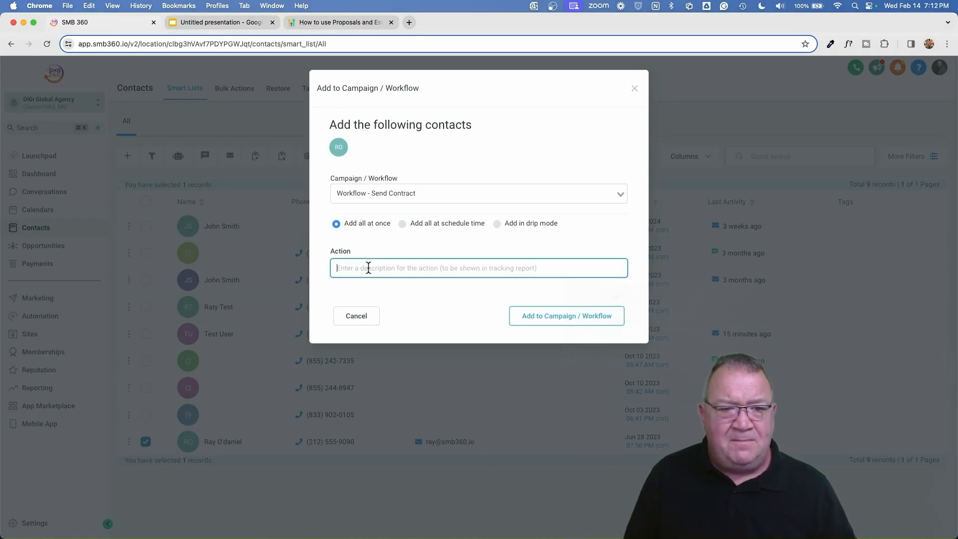
text(send)
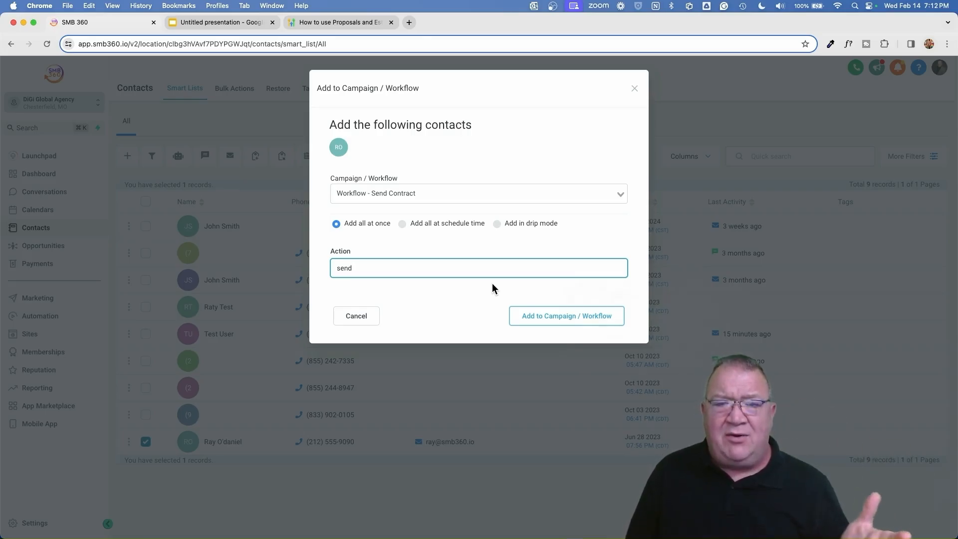
click(548, 317)
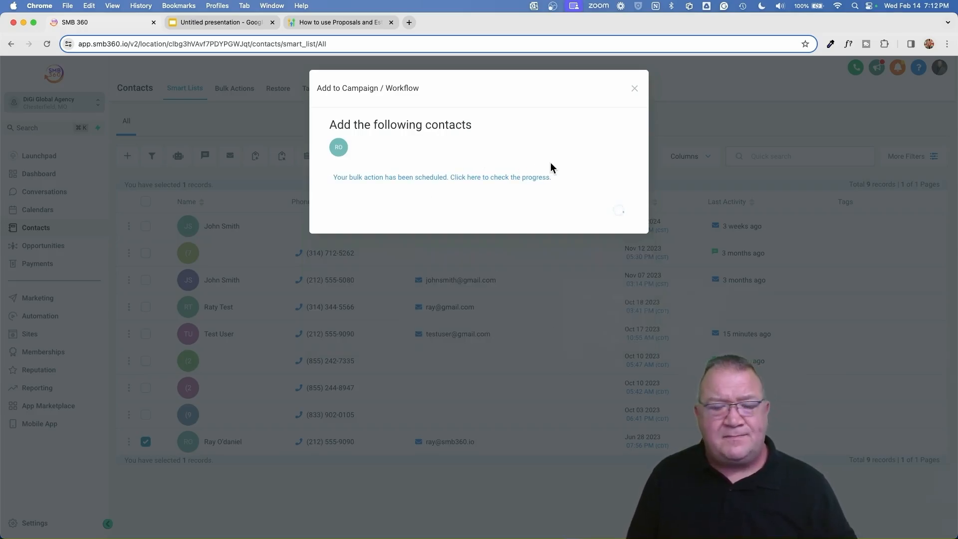
click(607, 218)
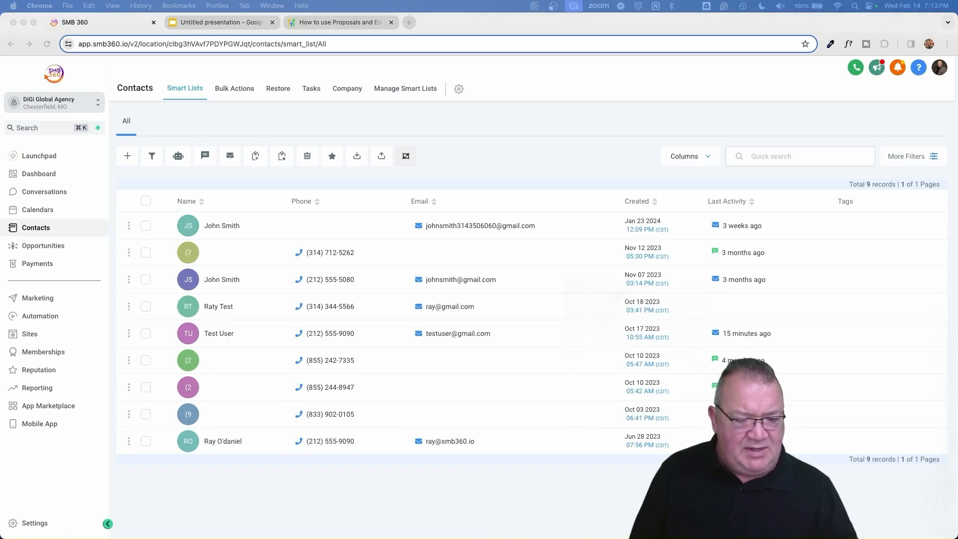
Examine the Product Invoicing setting for sending invoices after document completion, and return to the Documents & Contracts list without saving.
click(47, 229)
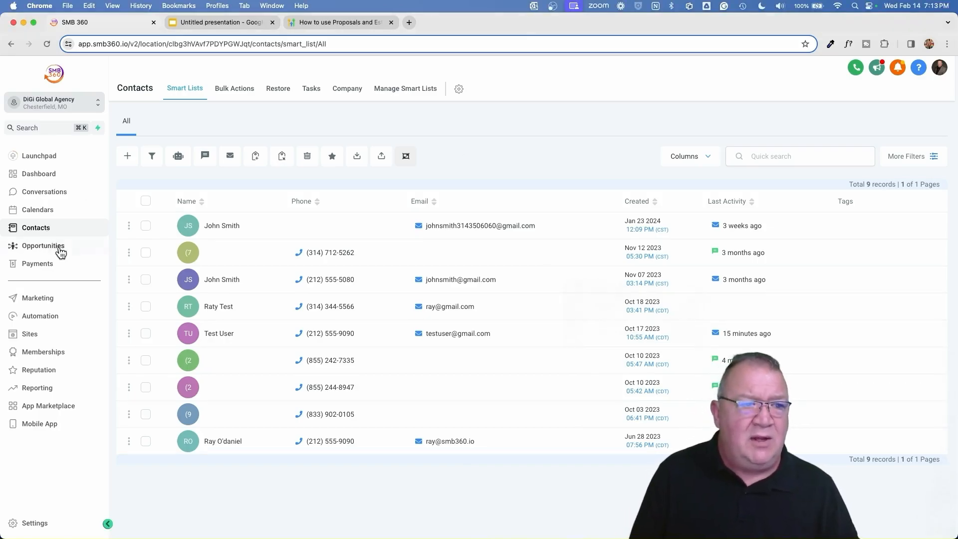
click(41, 318)
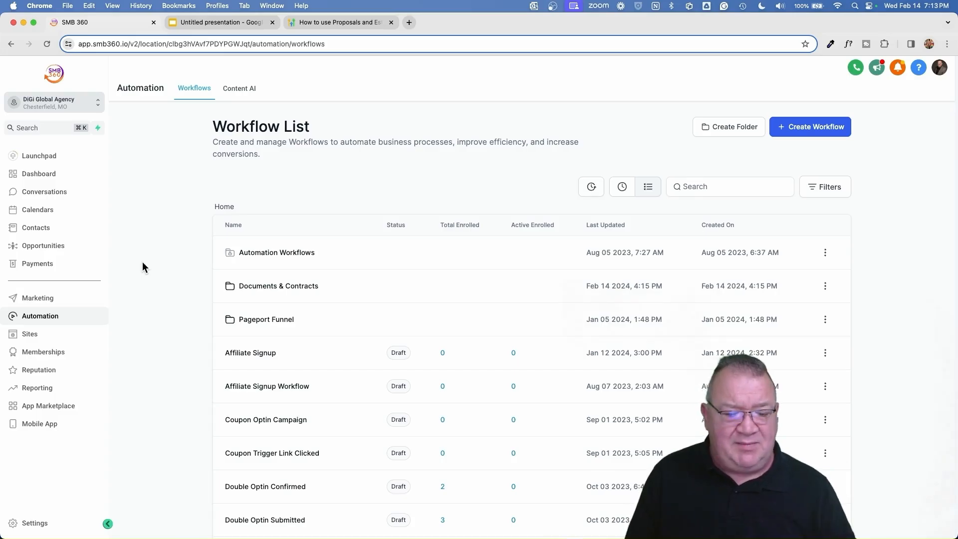
click(49, 264)
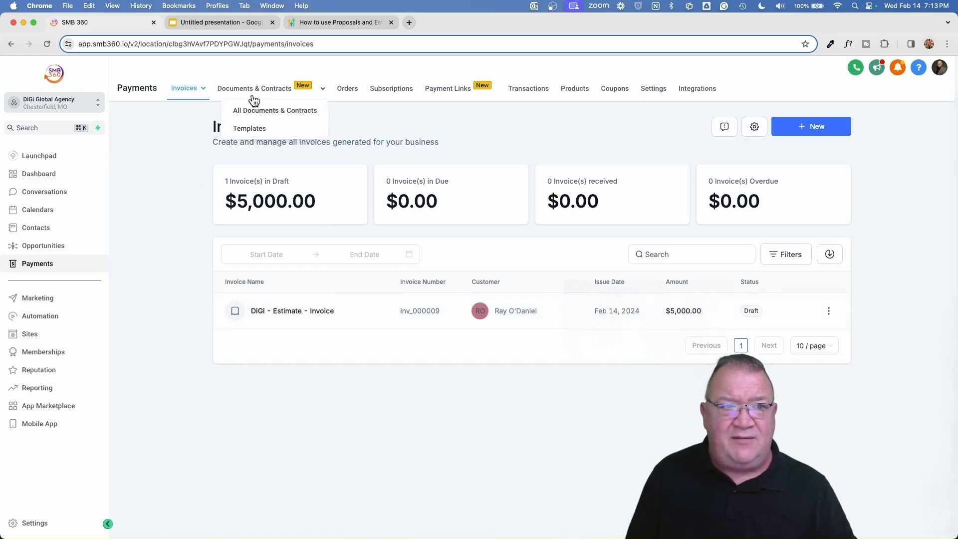
click(254, 108)
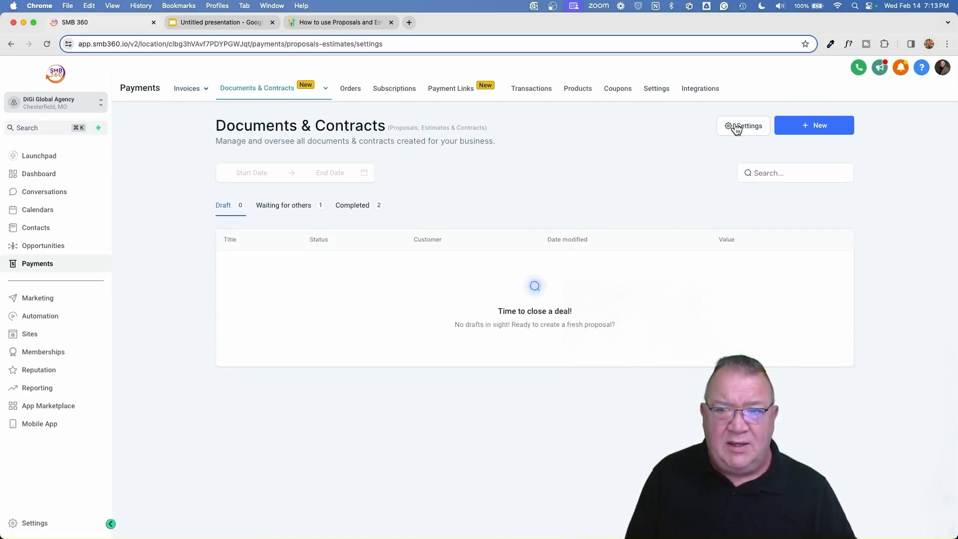
click(734, 126)
click(165, 254)
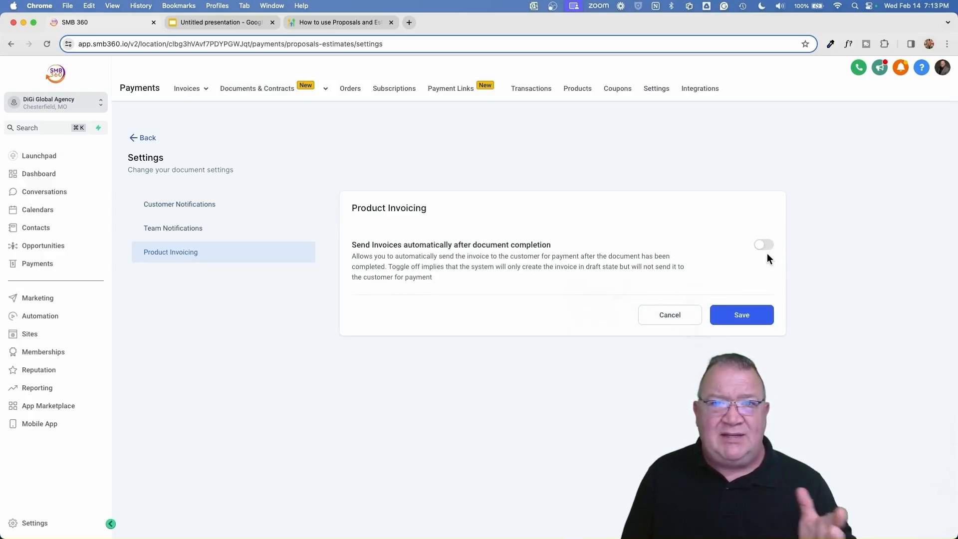
click(140, 137)
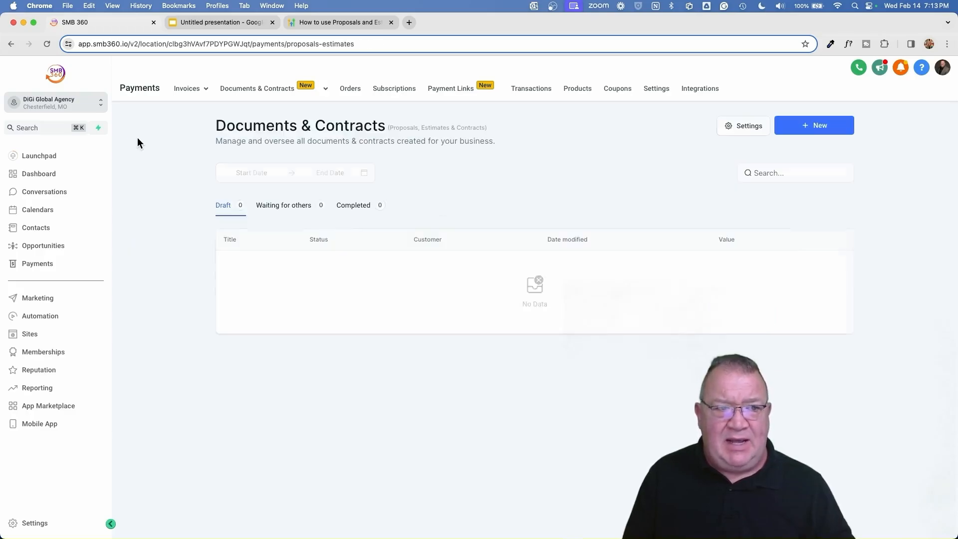
Check the invoices list, review the completed DiGi - Estimate document through its signature section, and return to the documents list.
click(176, 114)
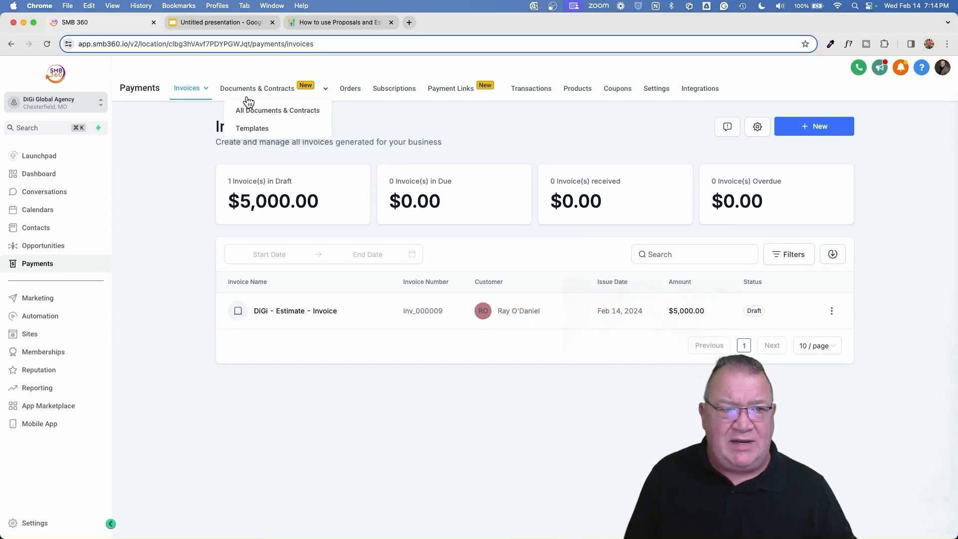
click(249, 110)
click(352, 209)
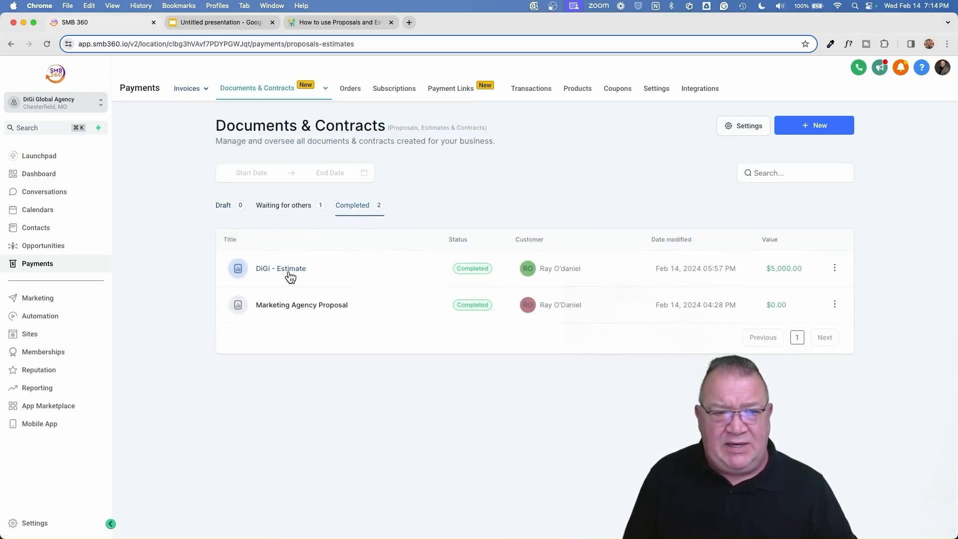
click(283, 273)
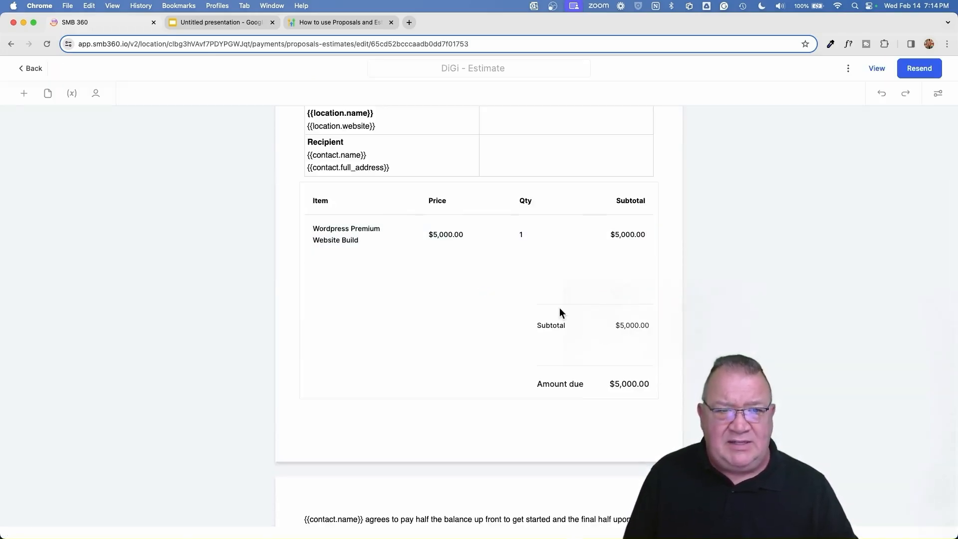
scroll(559, 307, up, 4)
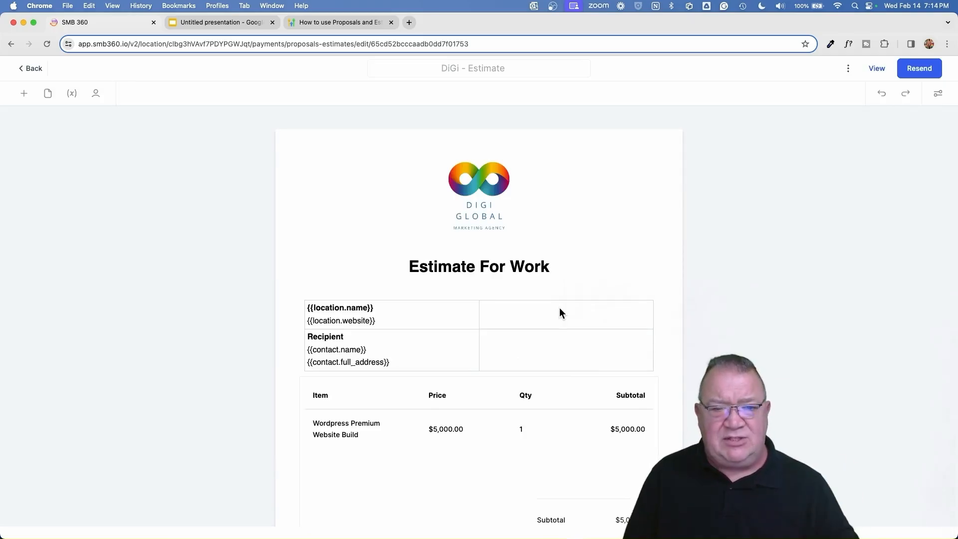
scroll(559, 307, down, 10)
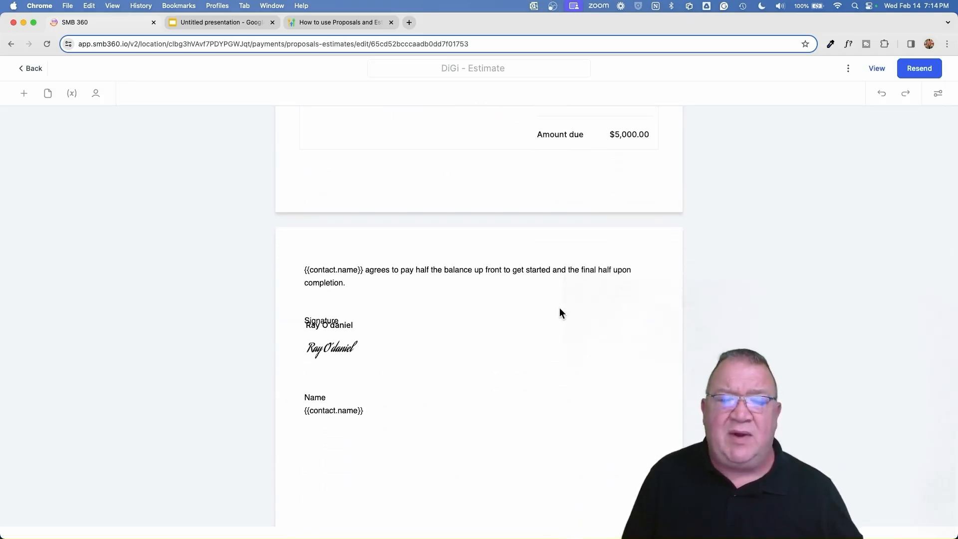
scroll(559, 308, down, 2)
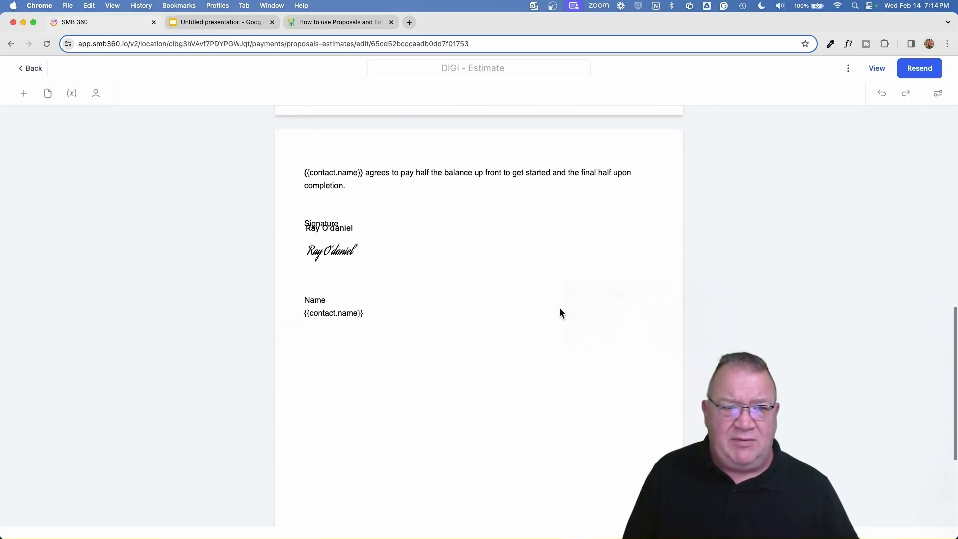
scroll(457, 323, up, 12)
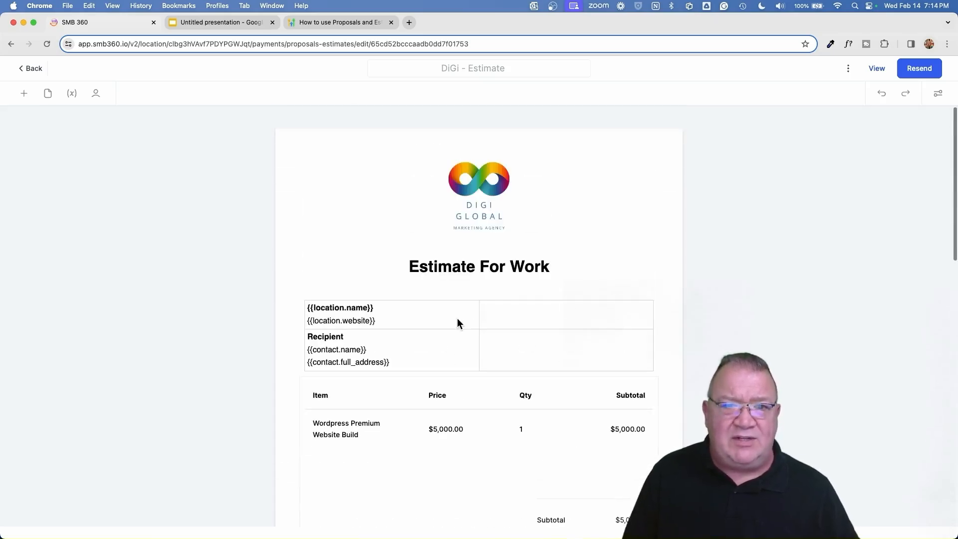
click(30, 68)
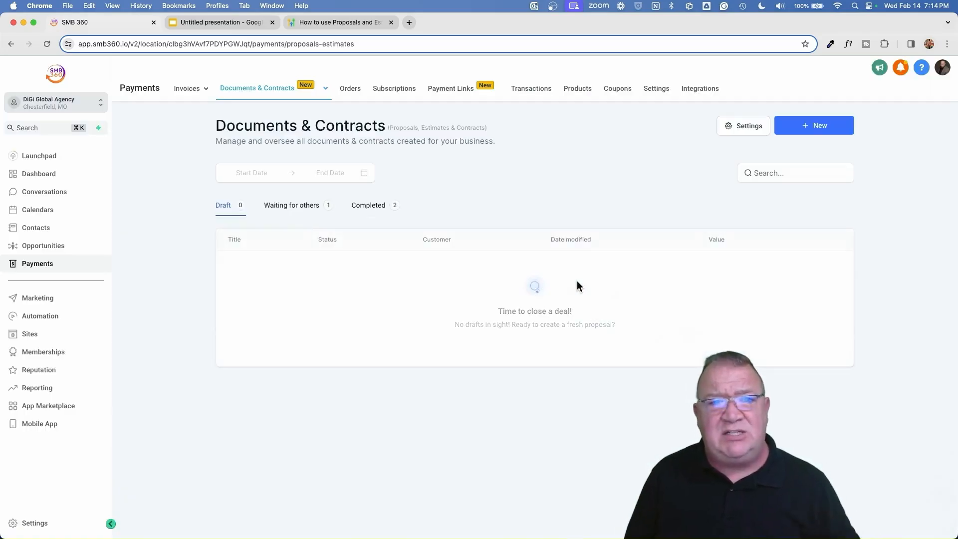
Review the customer's contact record from the DiGi - Estimate - Invoice entry, close it, and return to the automation workflows.
mouse_move(180, 91)
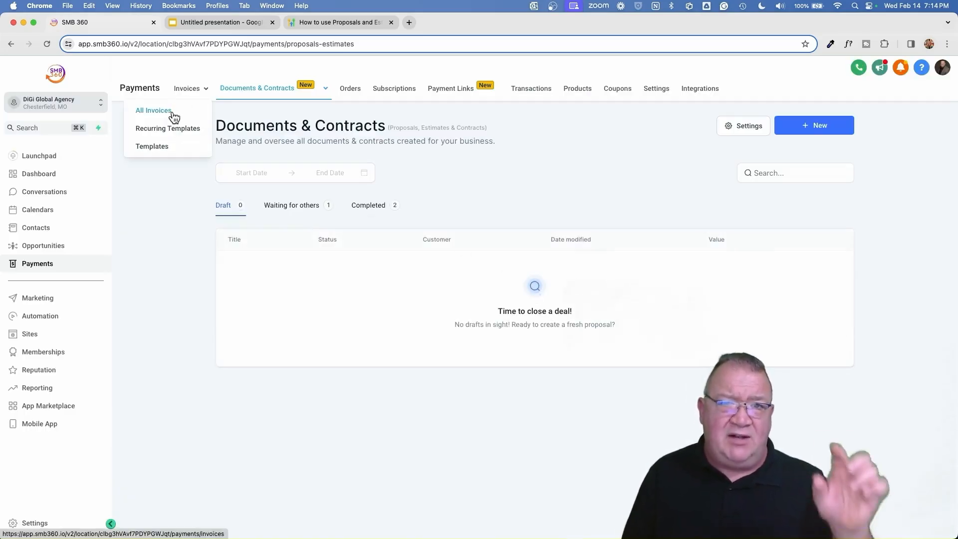
click(174, 116)
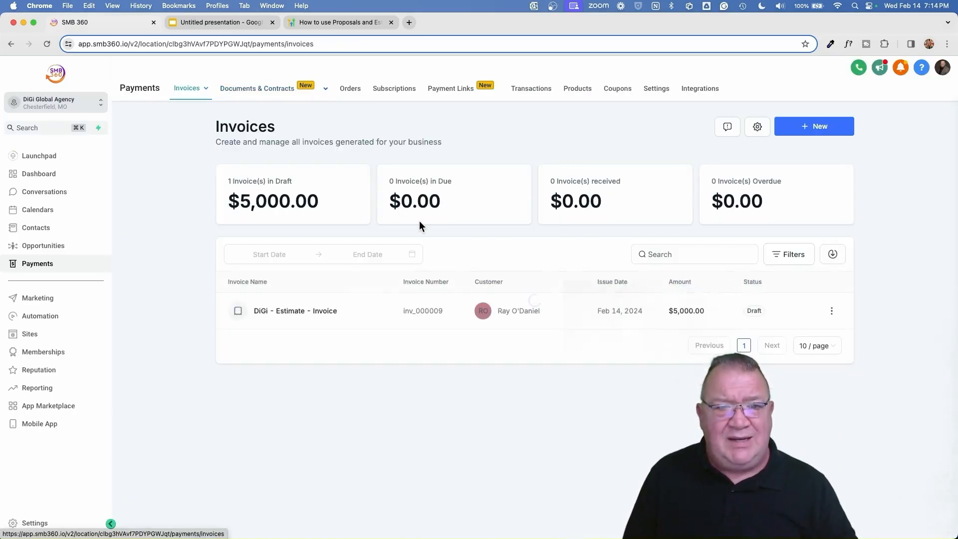
click(508, 313)
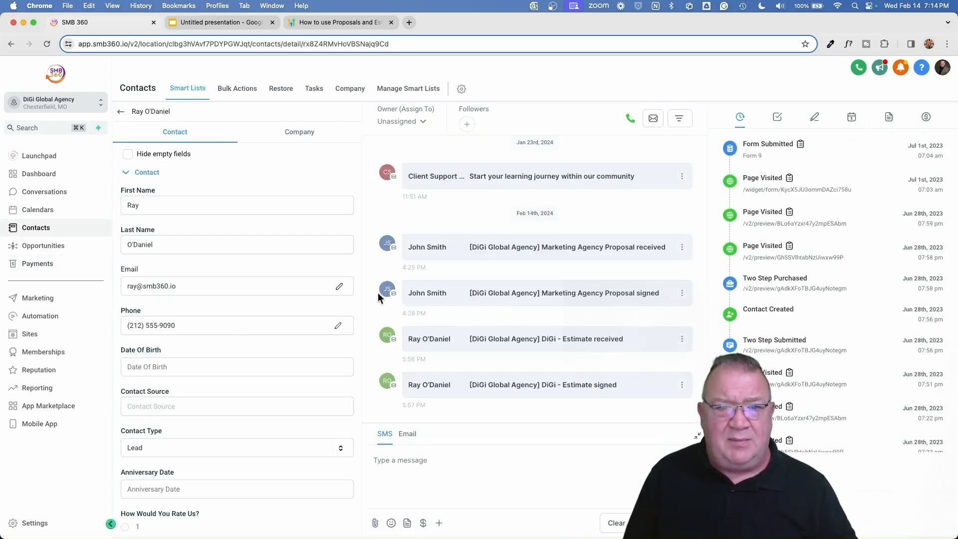
click(117, 110)
click(45, 317)
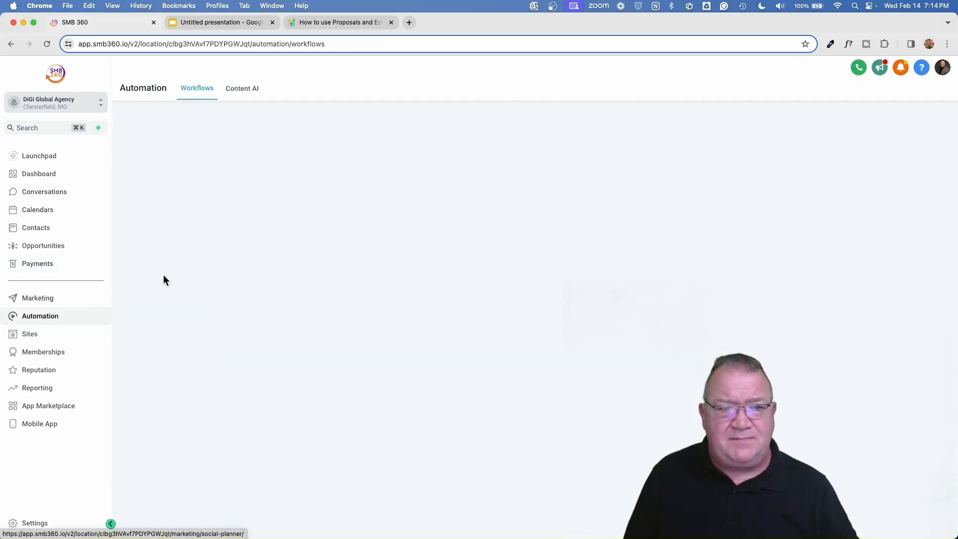